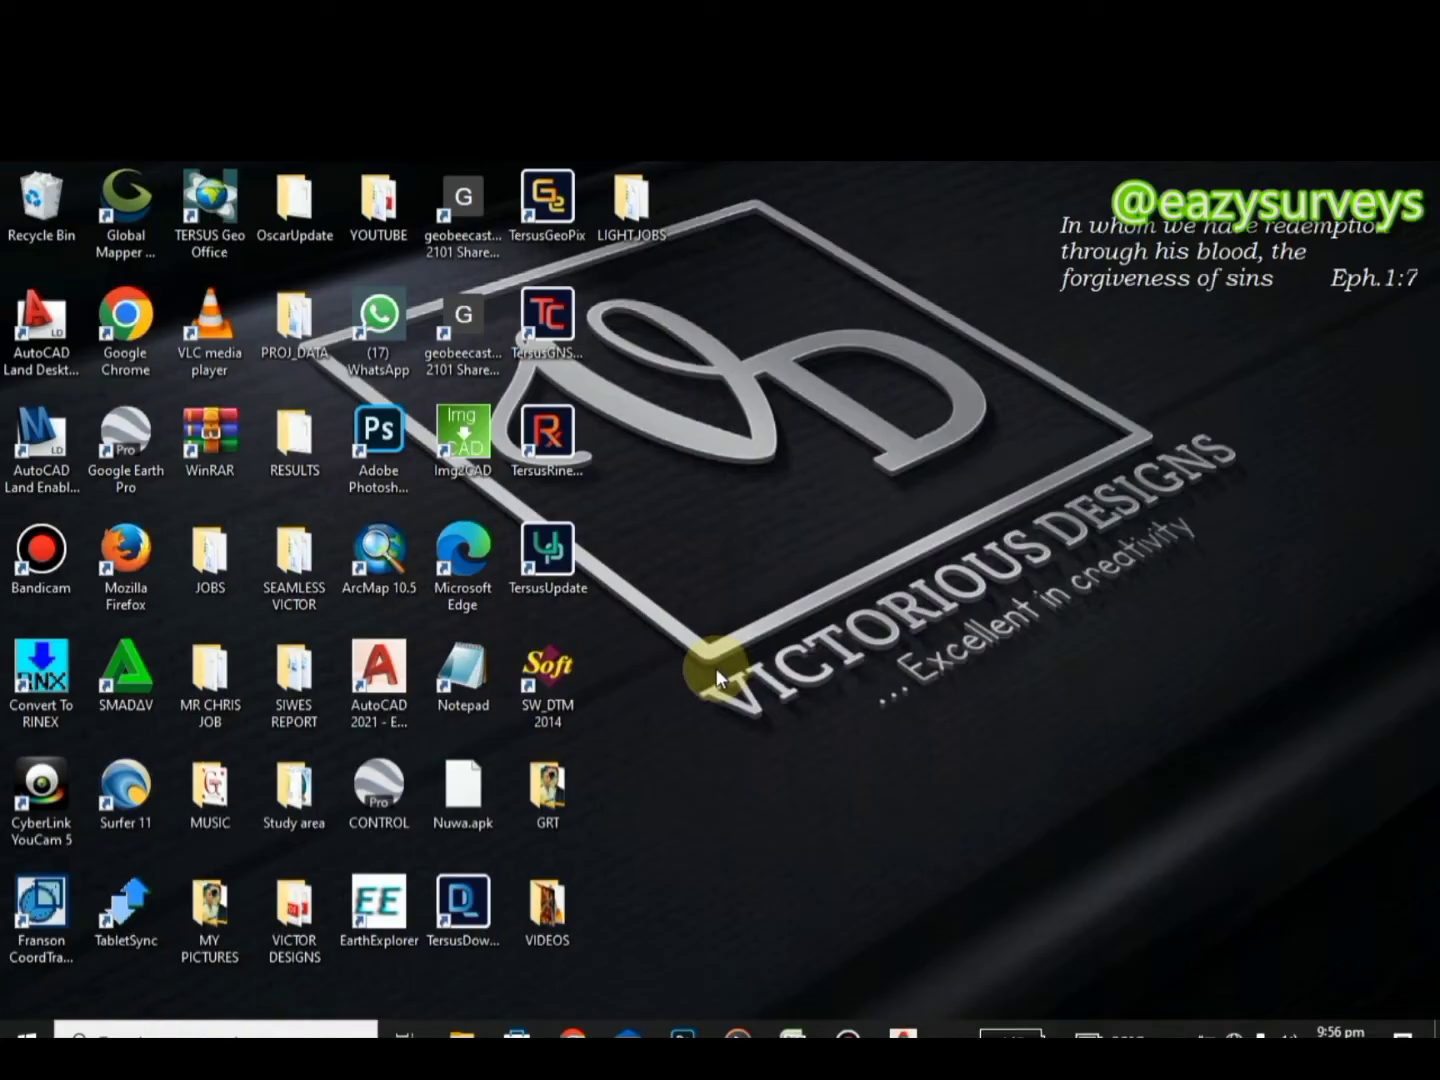
# Switch to the BENDE_BYPASS XYZ workbook in Excel and widen the DESCRIPTION column to fit its heading
pyautogui.moveTo(789, 1028)
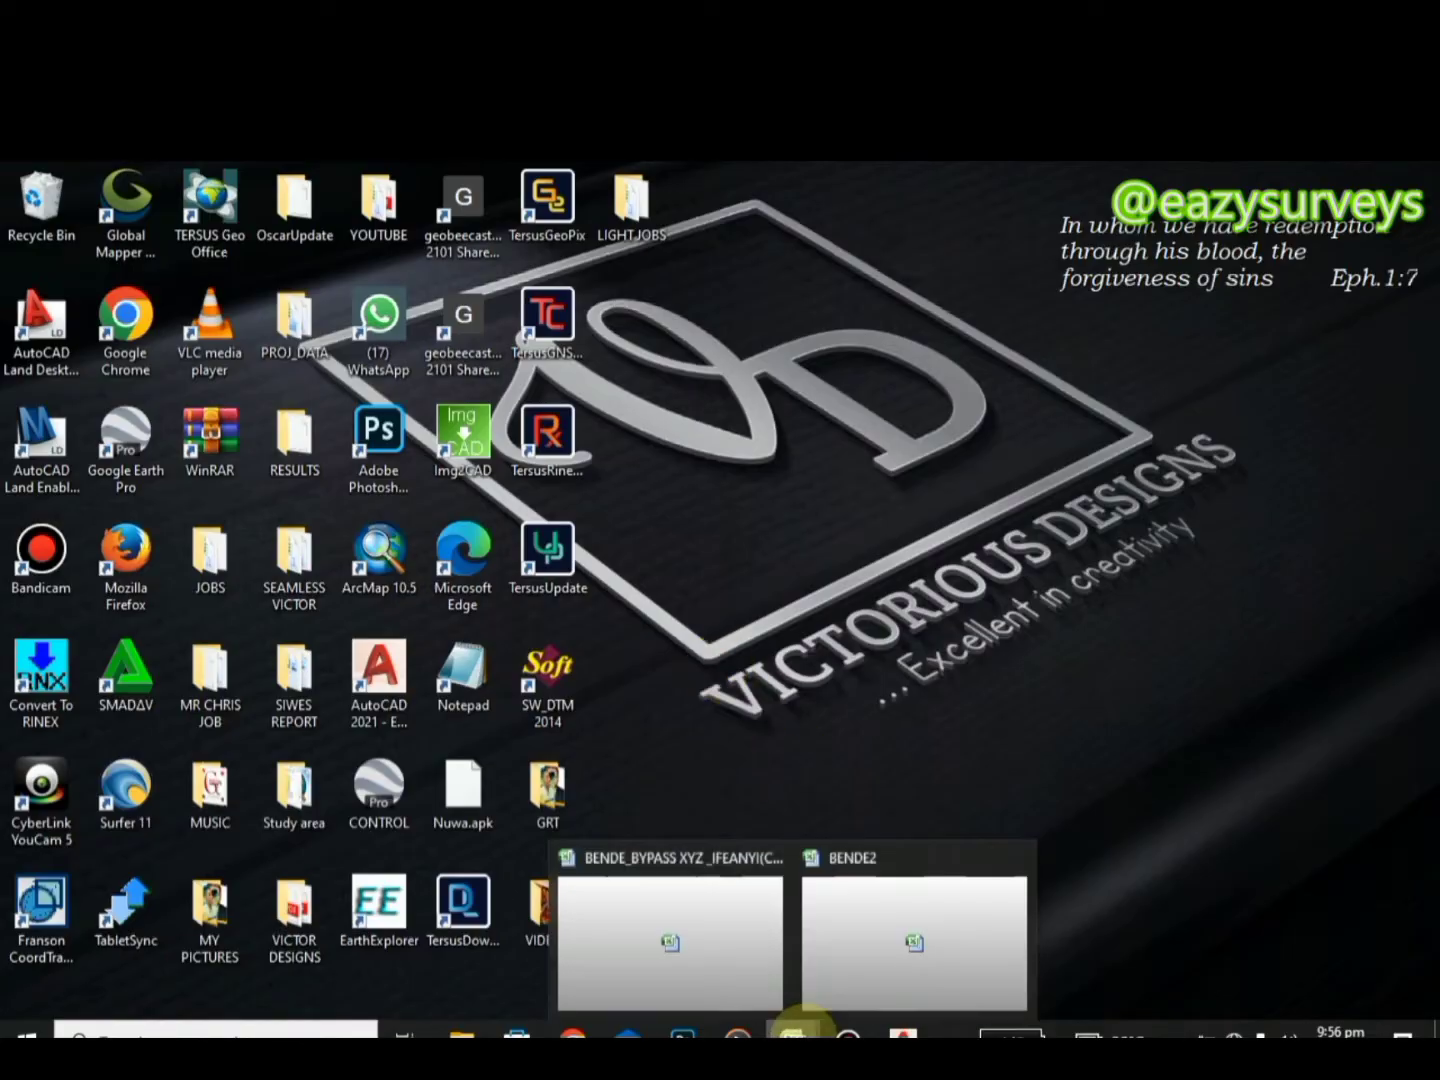
pyautogui.click(754, 974)
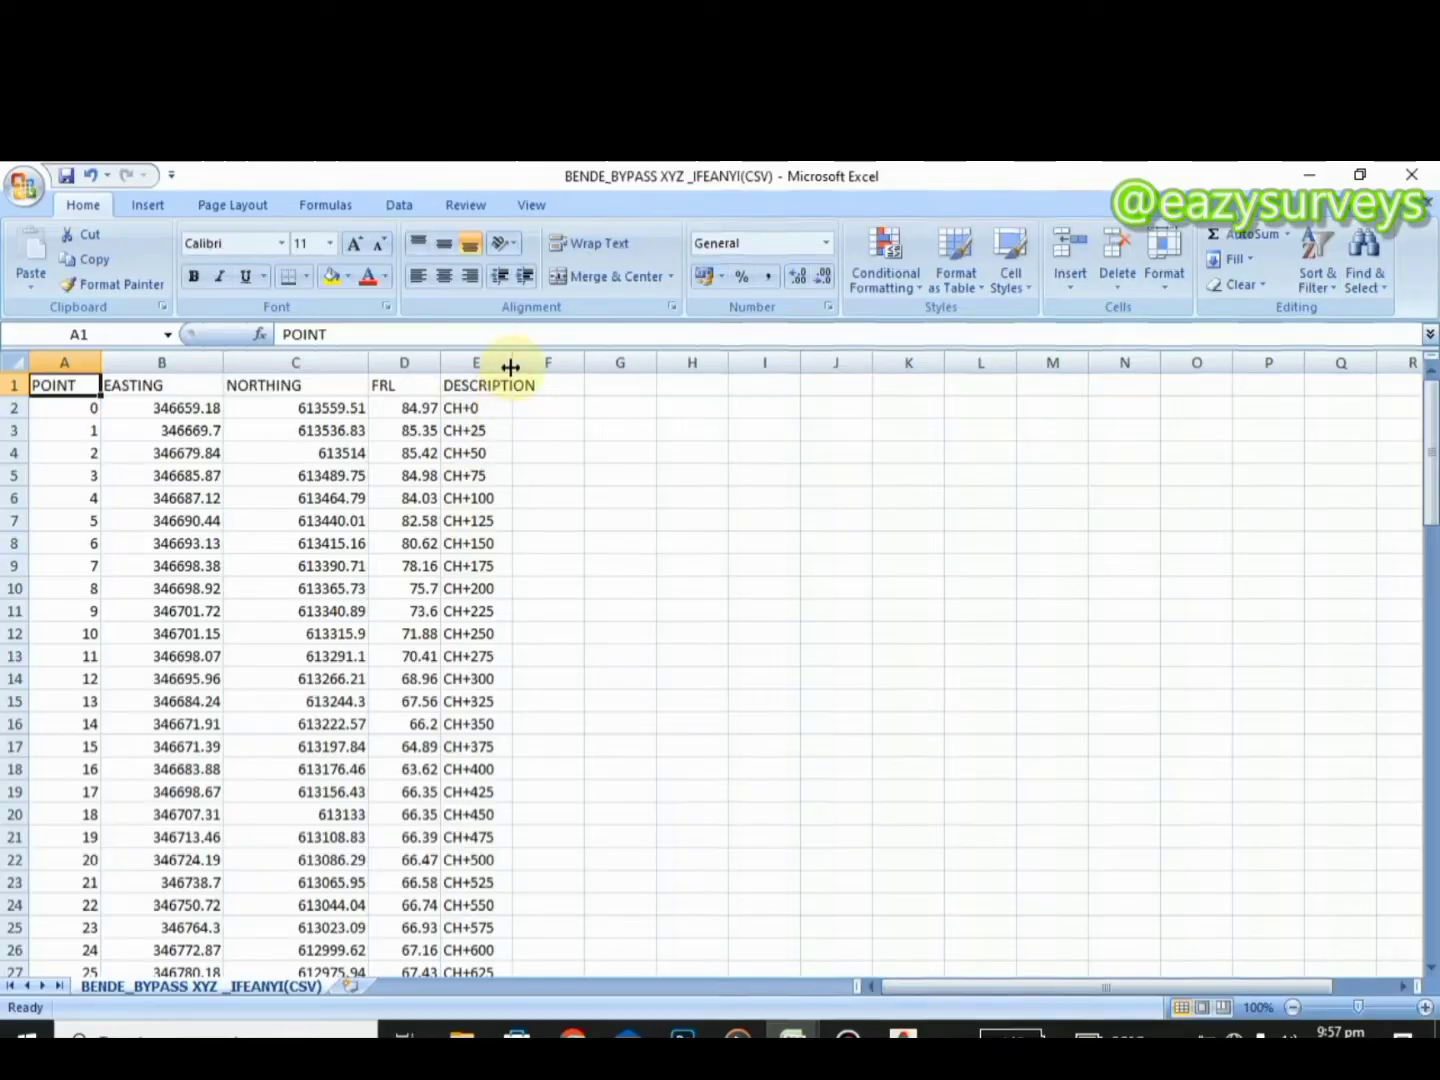
pyautogui.moveTo(510, 366); pyautogui.dragTo(548, 367)
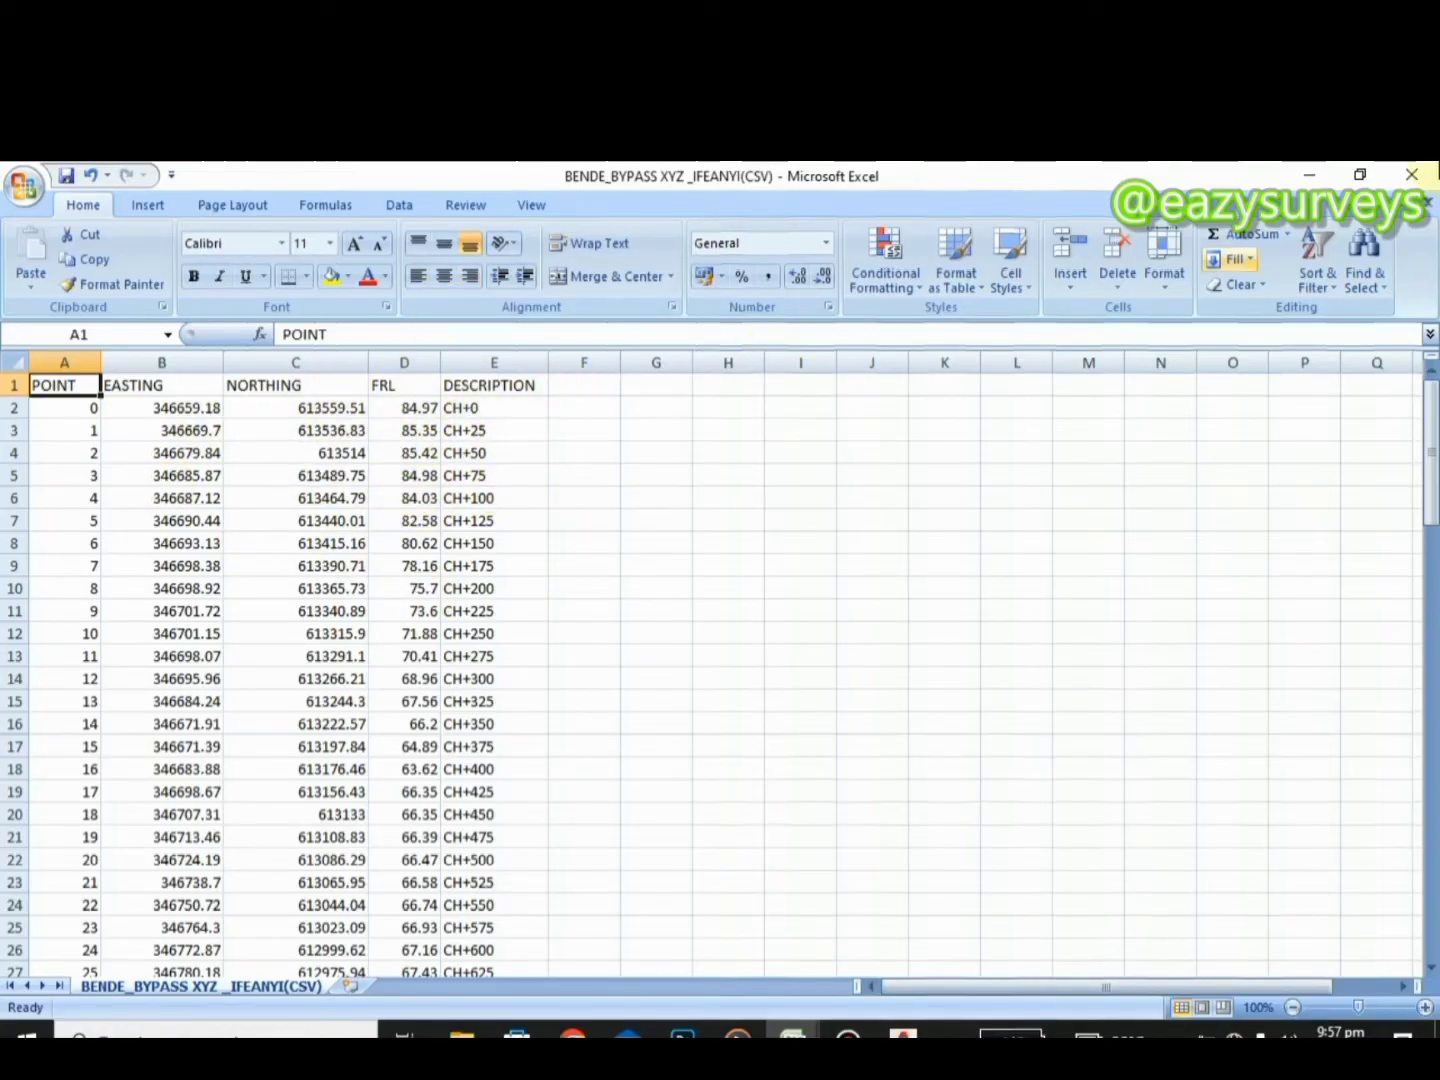
pyautogui.click(1308, 177)
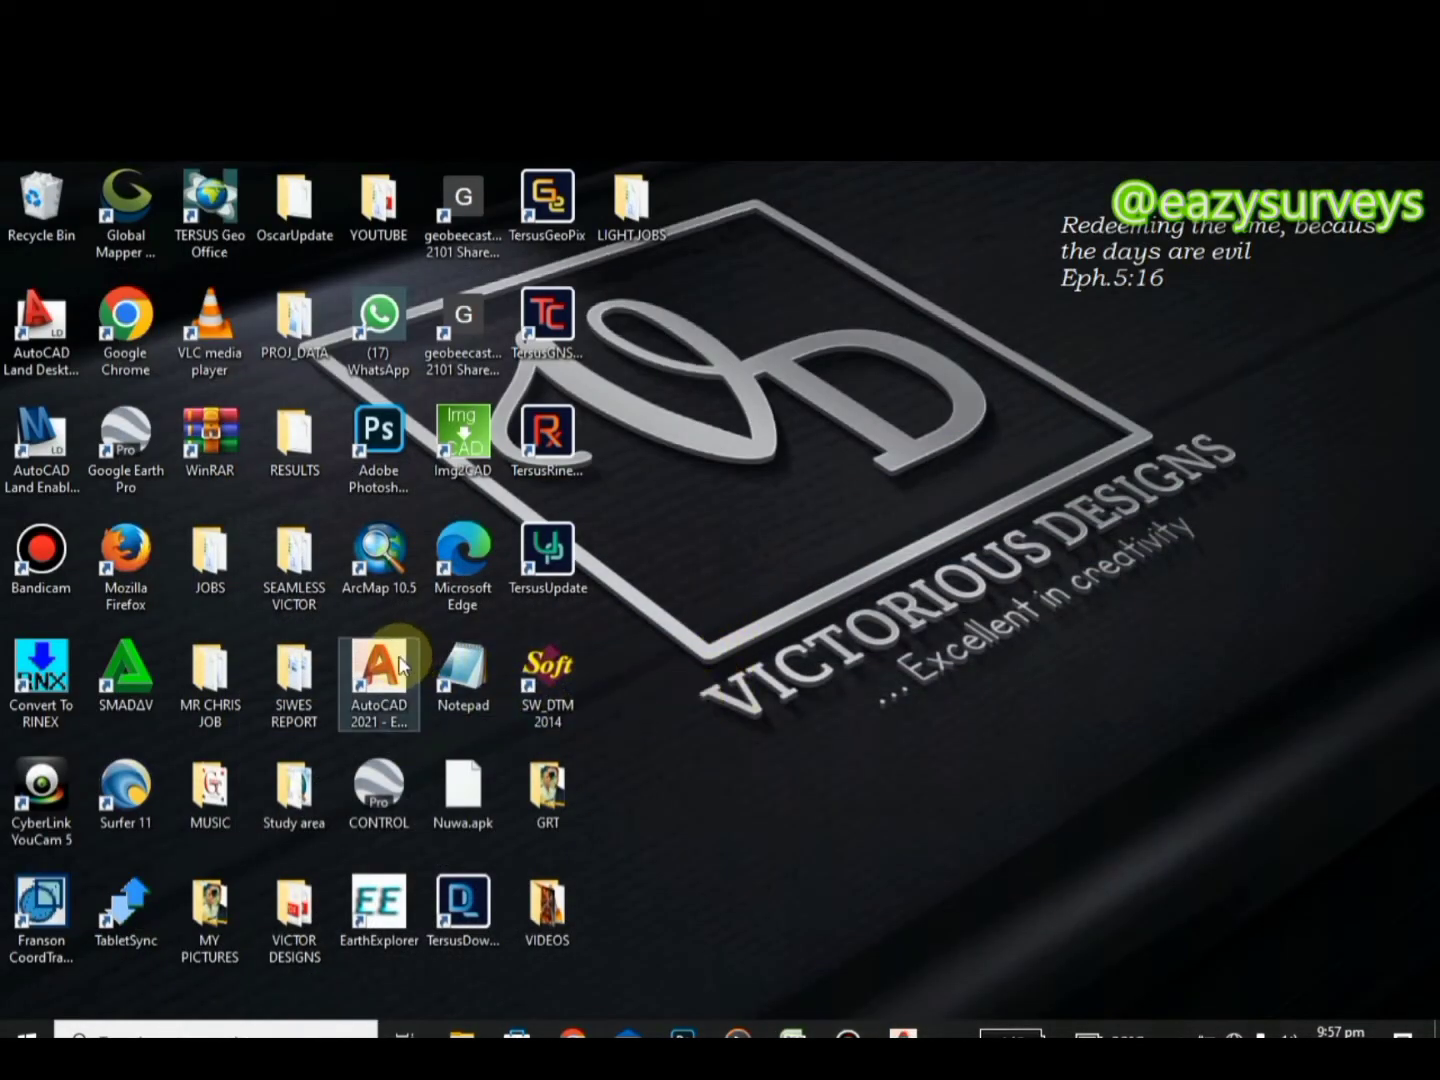
# Launch AutoCAD 2021, start a new drawing and turn off the drawing grid
pyautogui.doubleClick(387, 688)
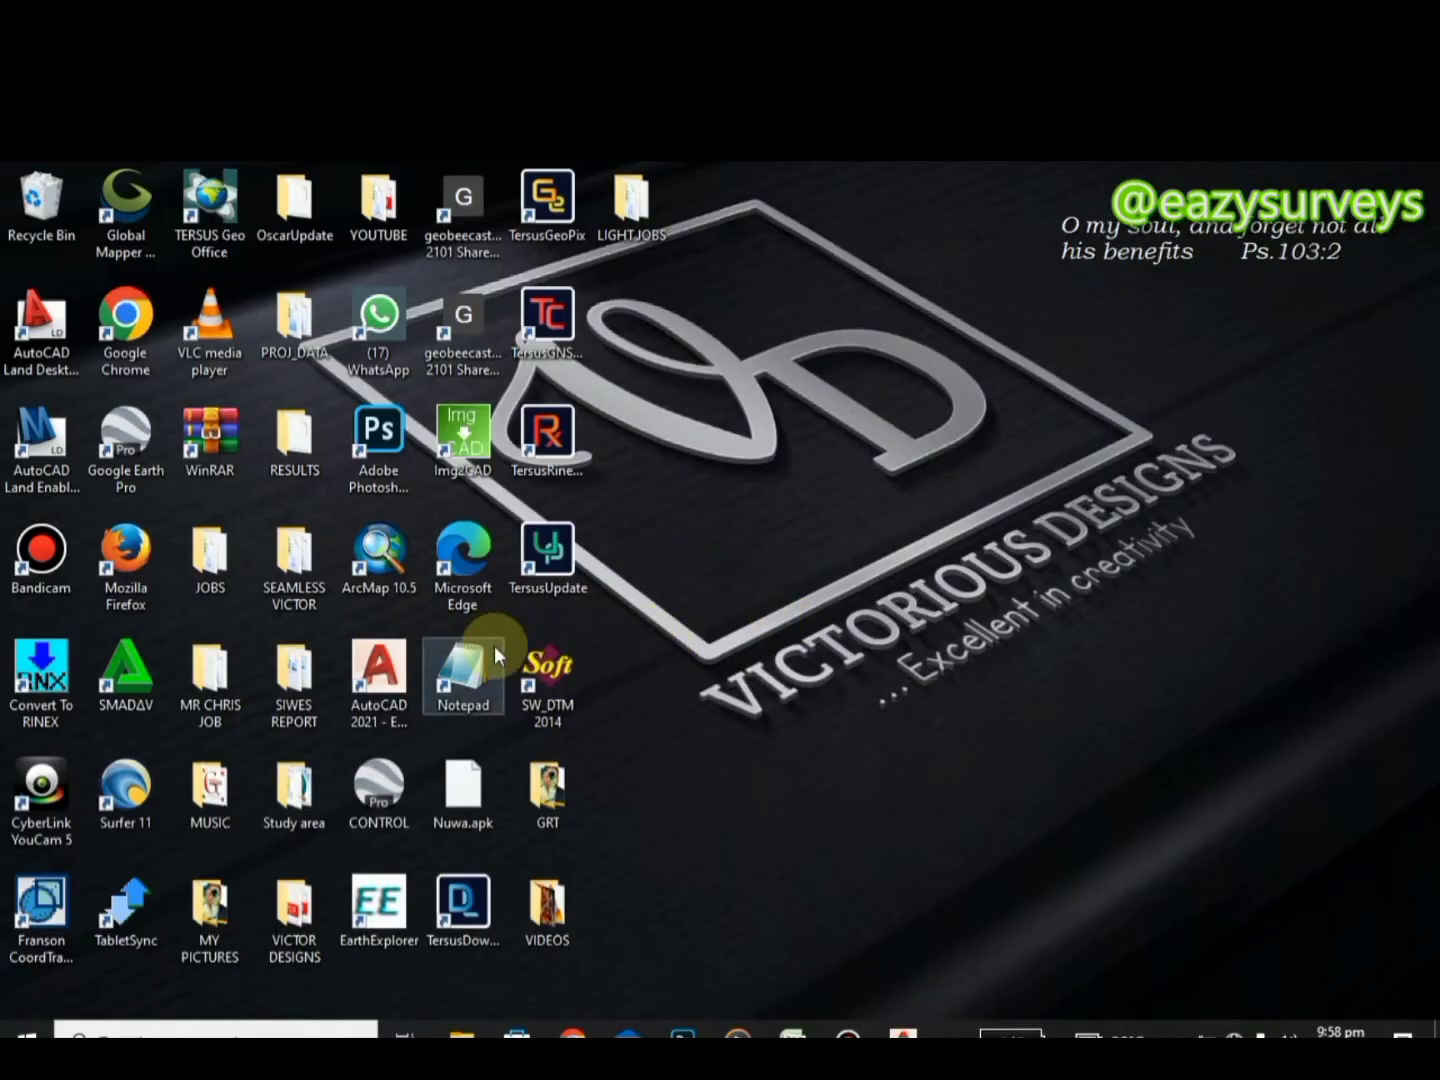
pyautogui.click(903, 1031)
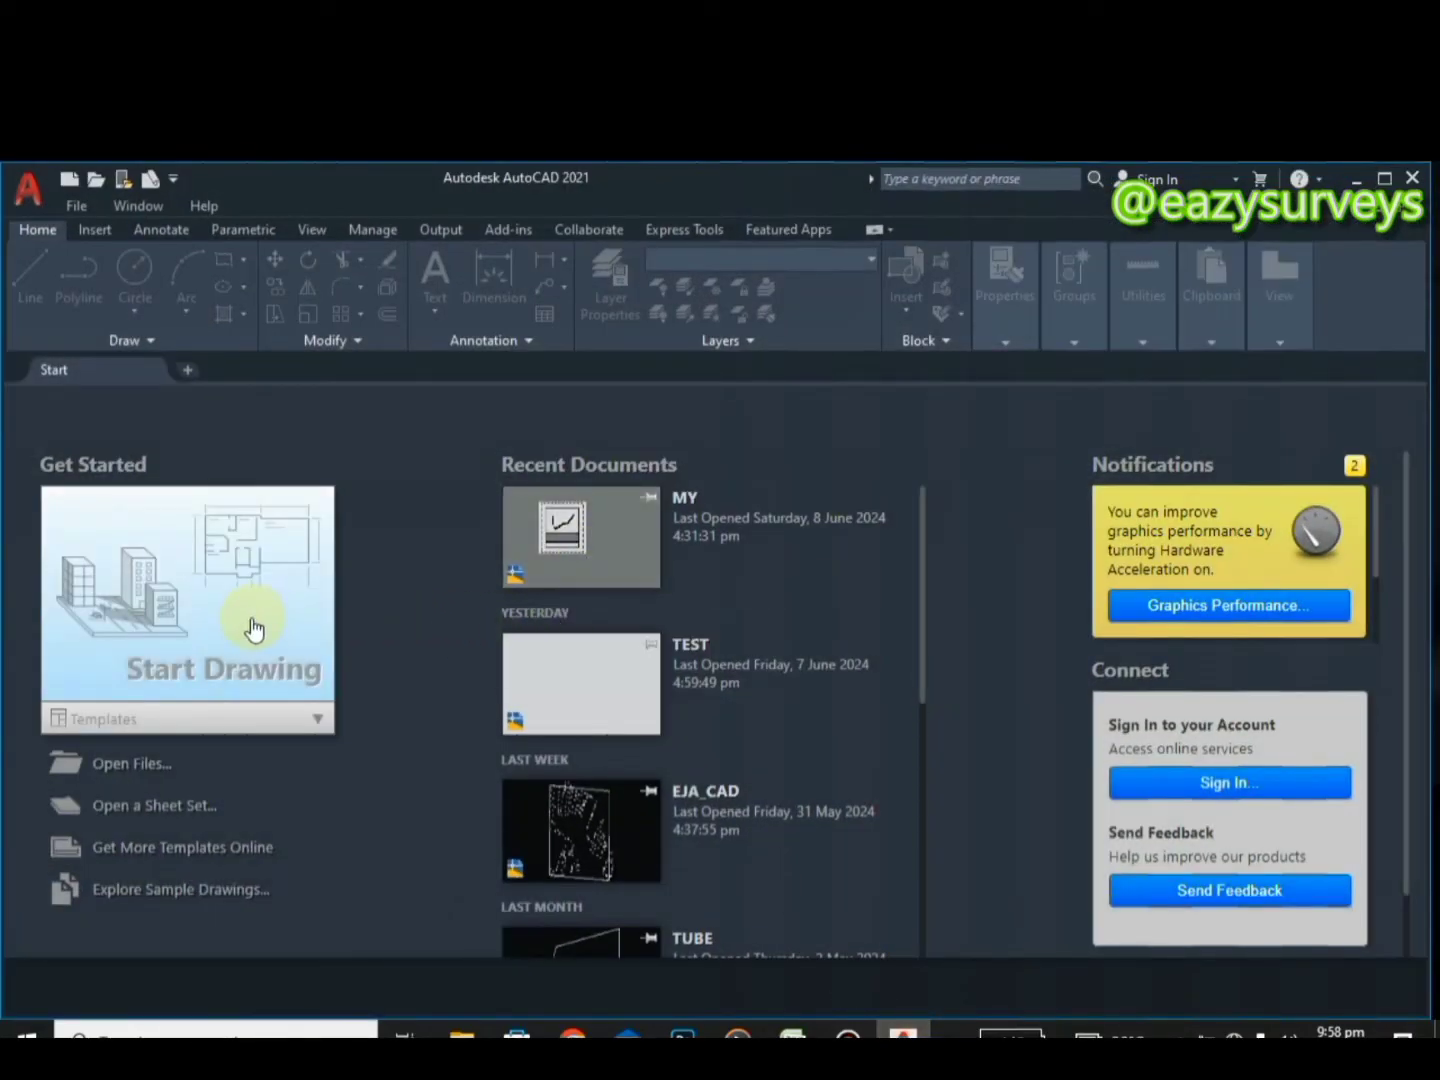
pyautogui.click(207, 620)
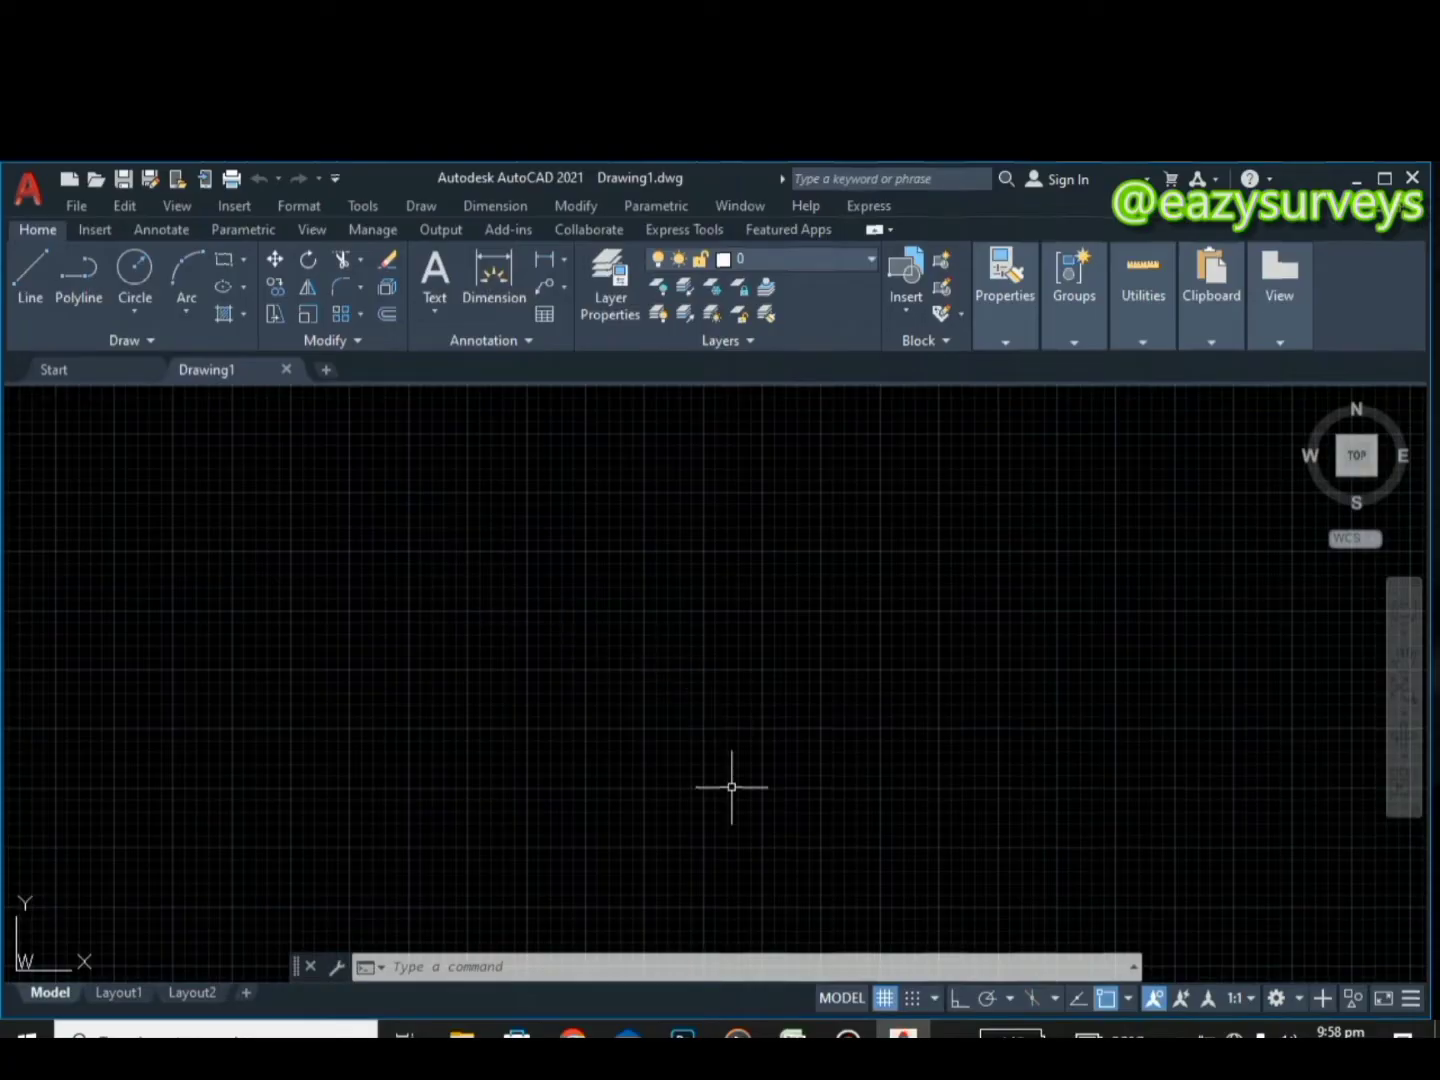
pyautogui.click(885, 998)
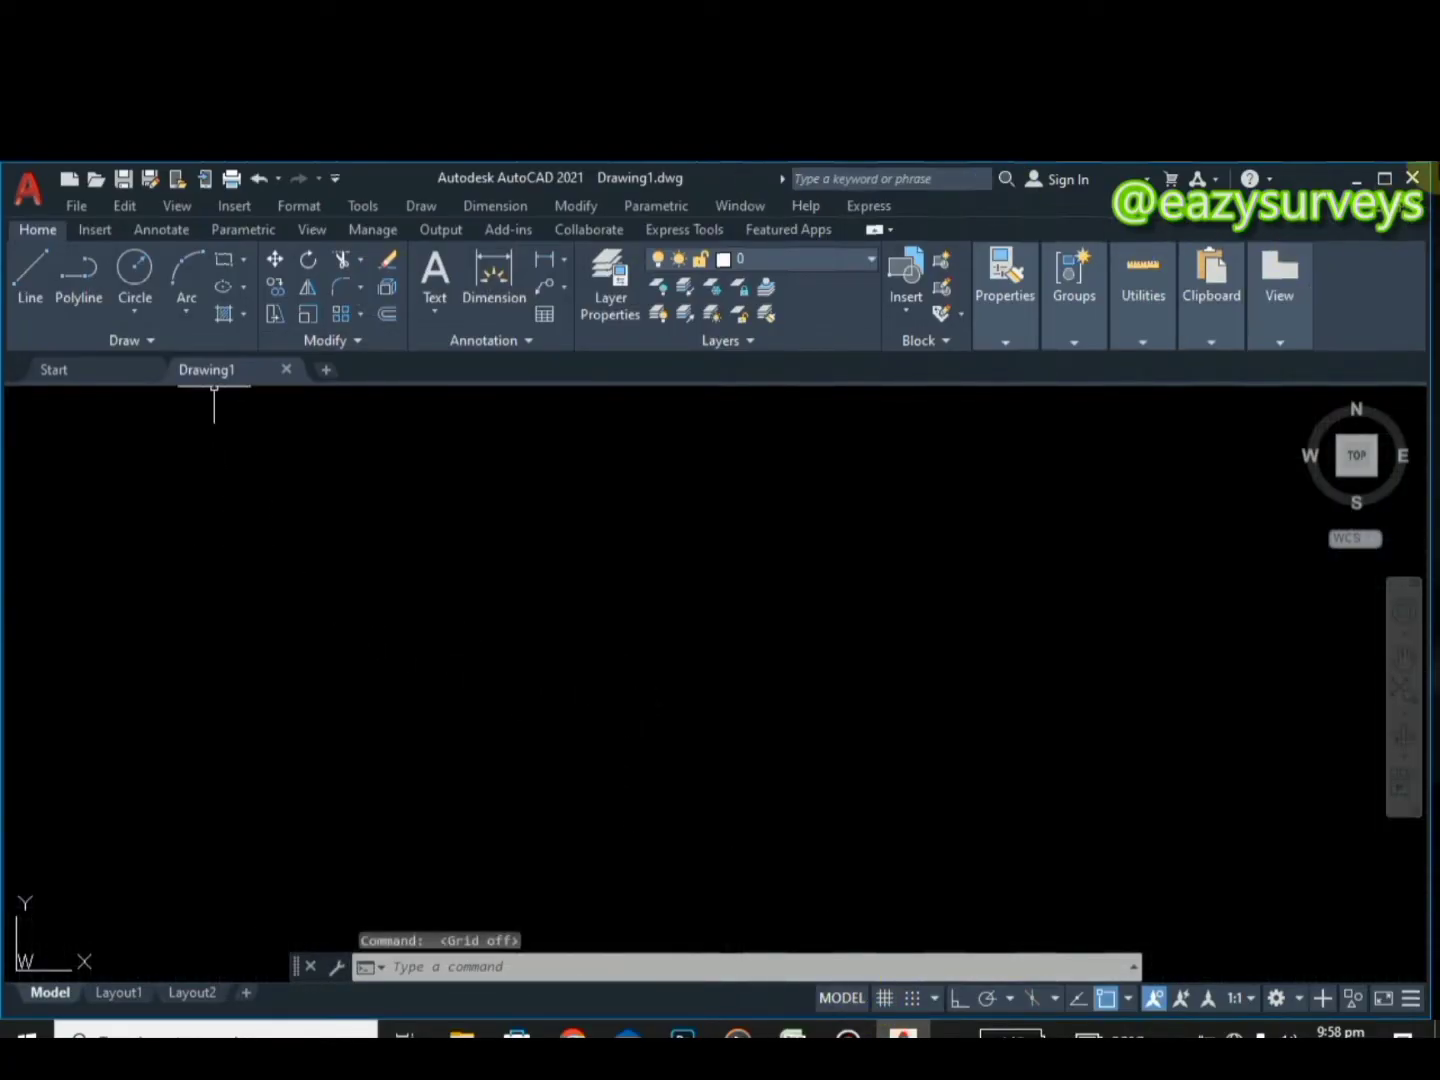
# Launch SW_DTM 2014 from the desktop and place its window over the drawing area in AutoCAD
pyautogui.click(1355, 180)
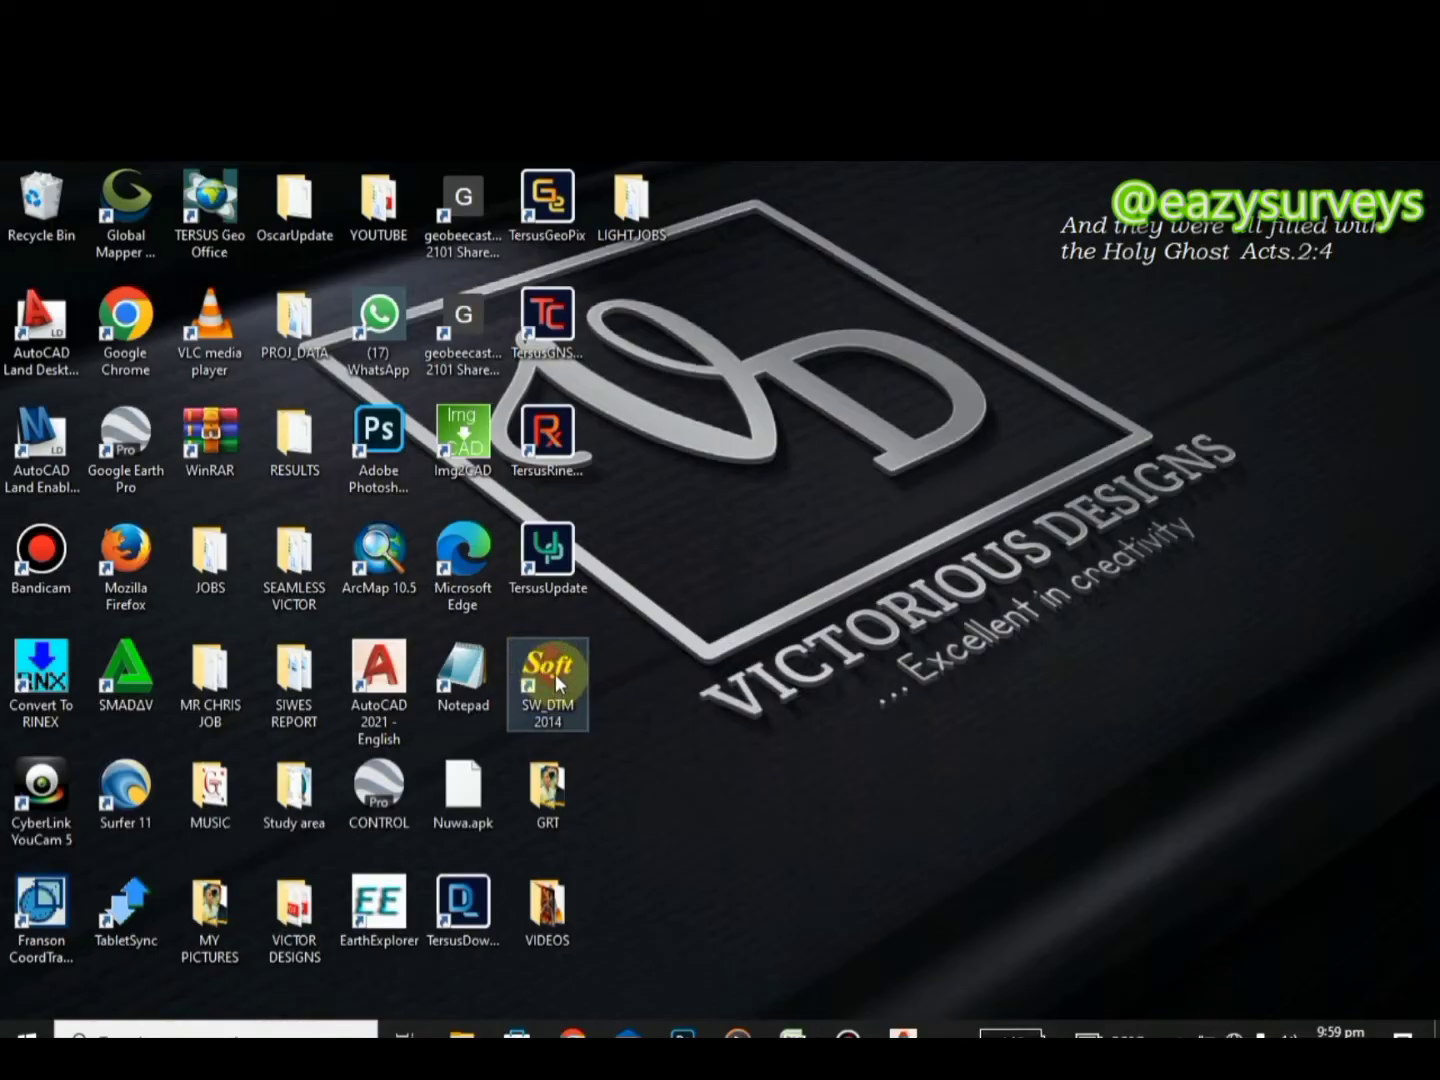
pyautogui.doubleClick(554, 673)
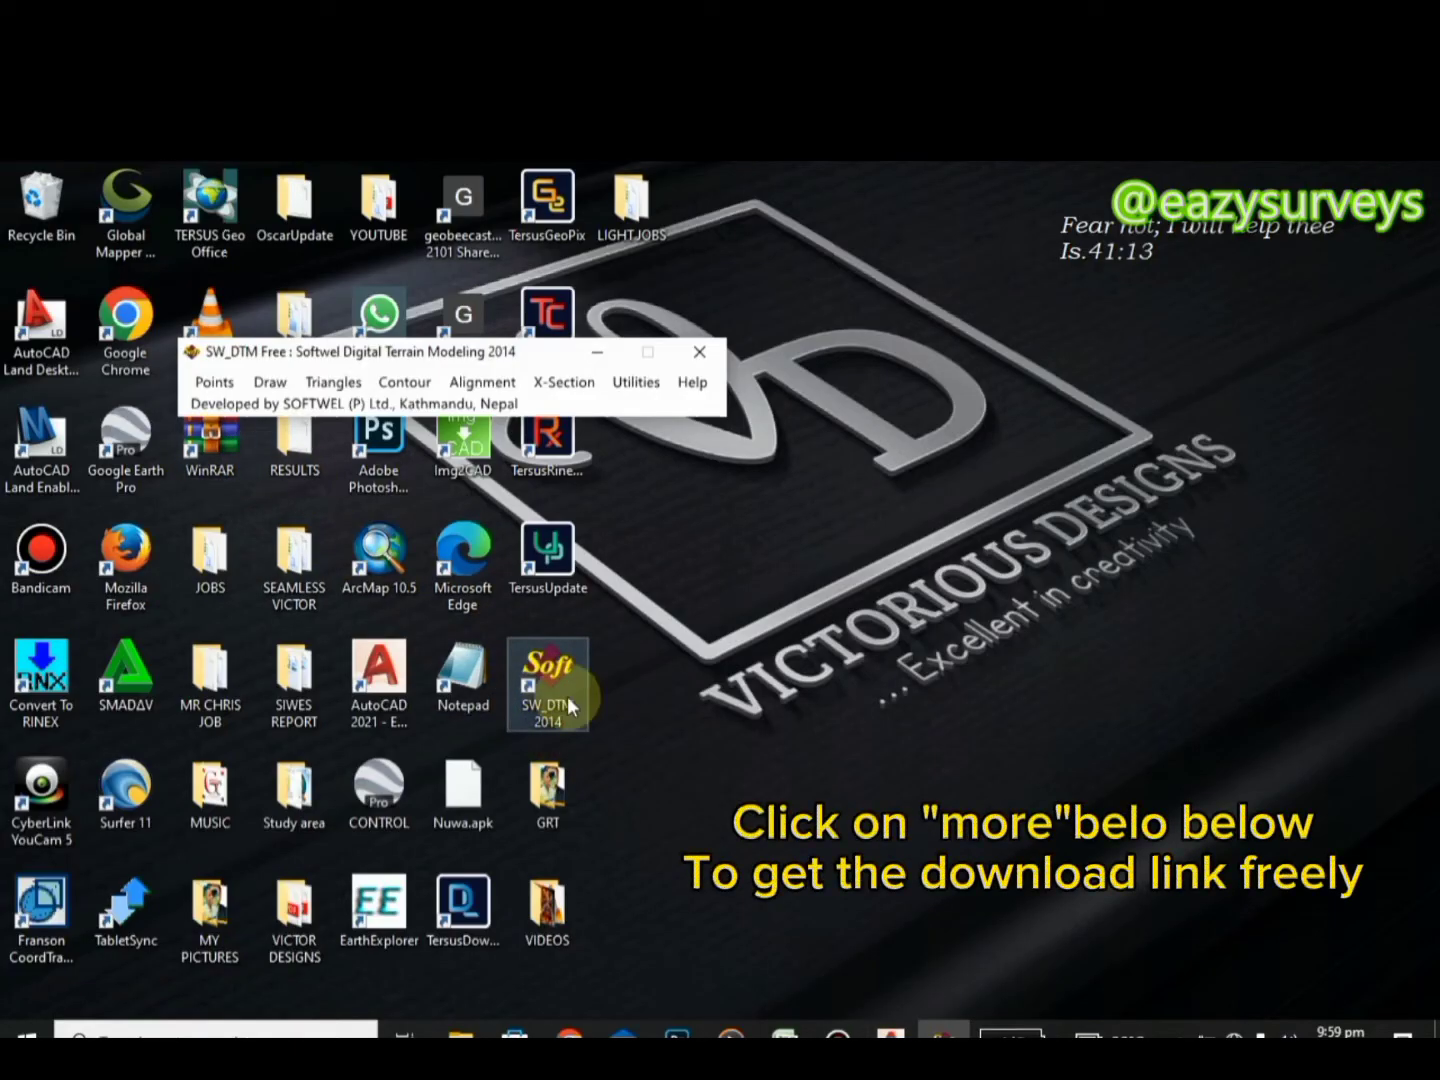
pyautogui.click(888, 1032)
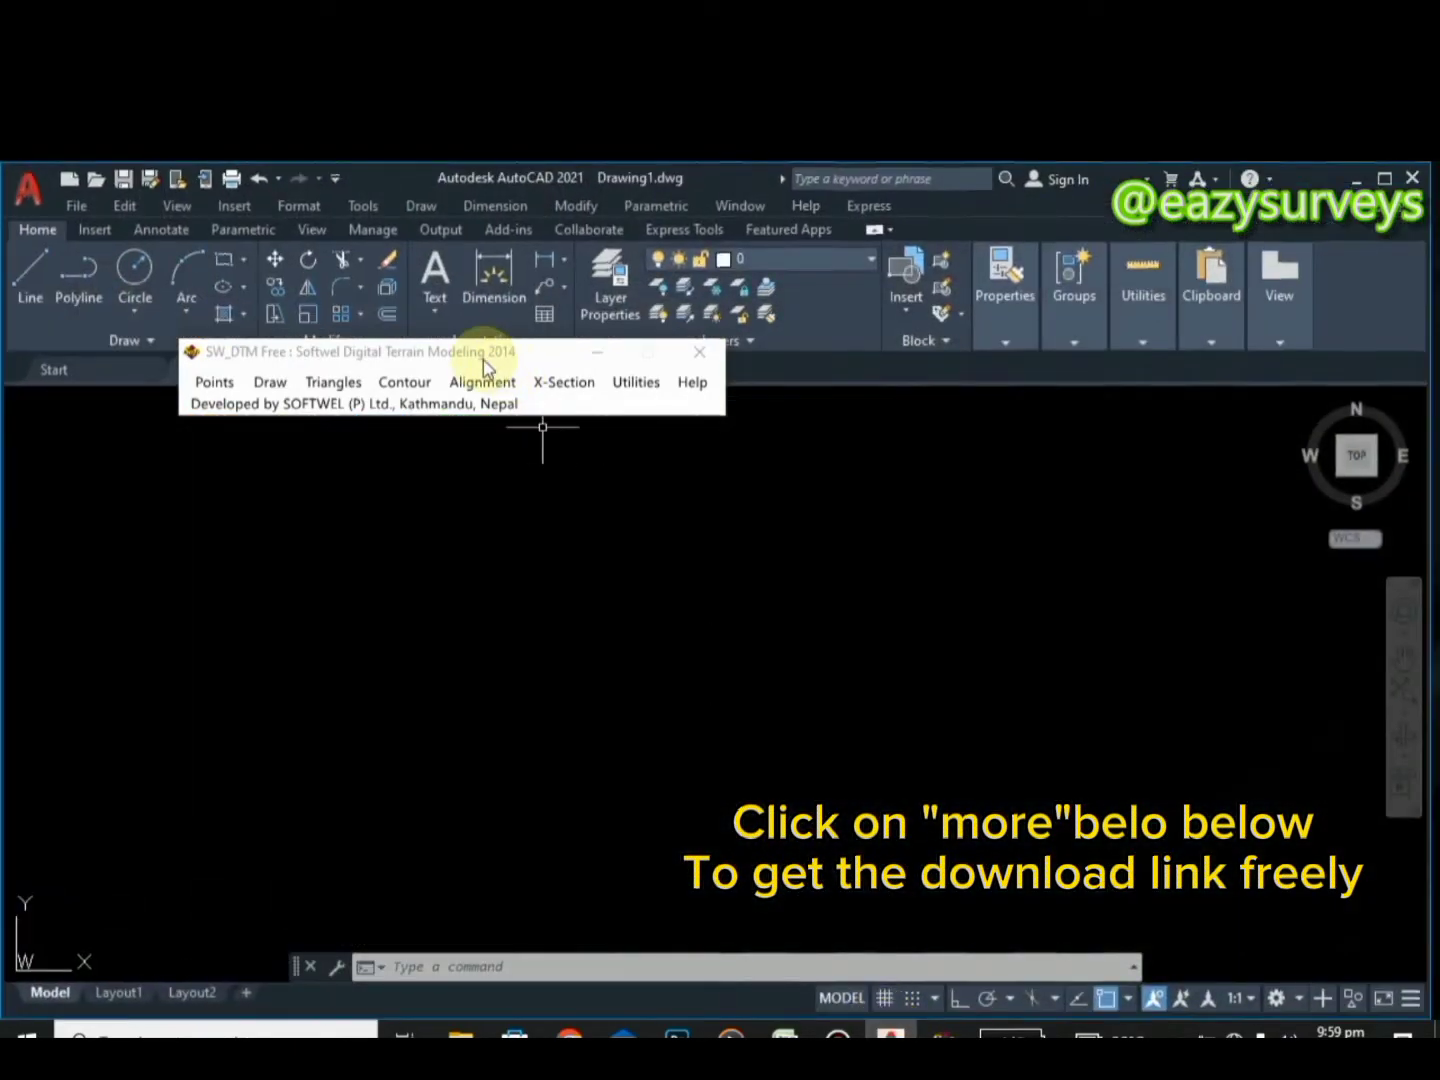
pyautogui.click(431, 363)
pyautogui.moveTo(432, 364); pyautogui.dragTo(300, 466)
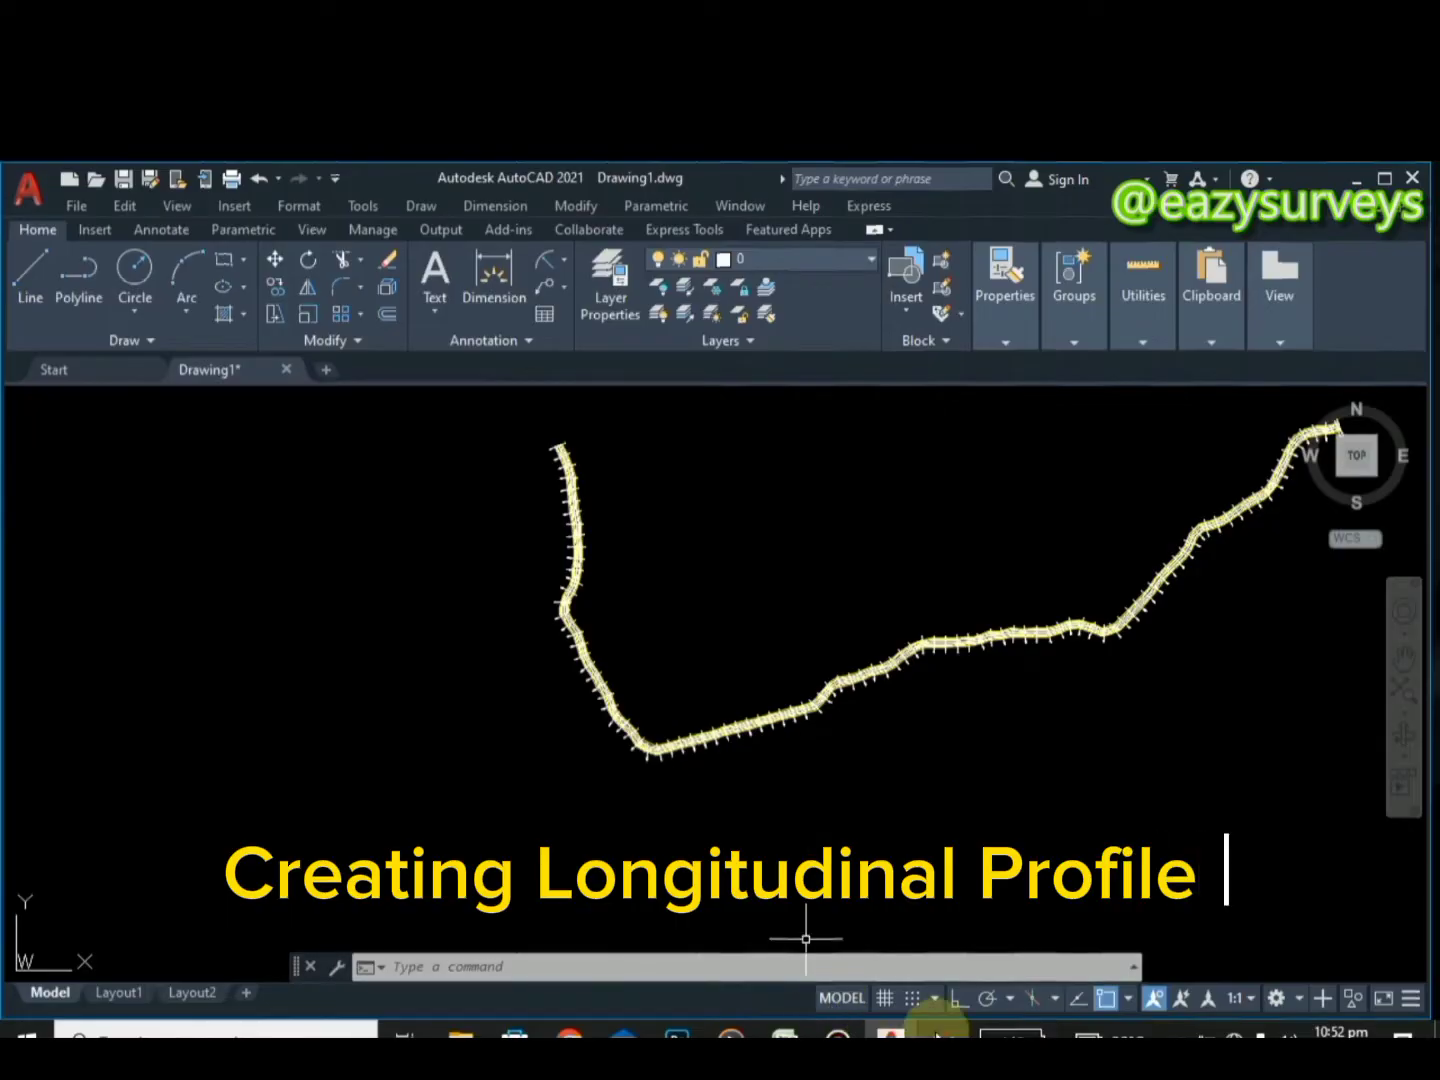
# Switch to the BENDE_BYPASS XYZ workbook in Excel and close it without saving the changes
pyautogui.click(890, 1036)
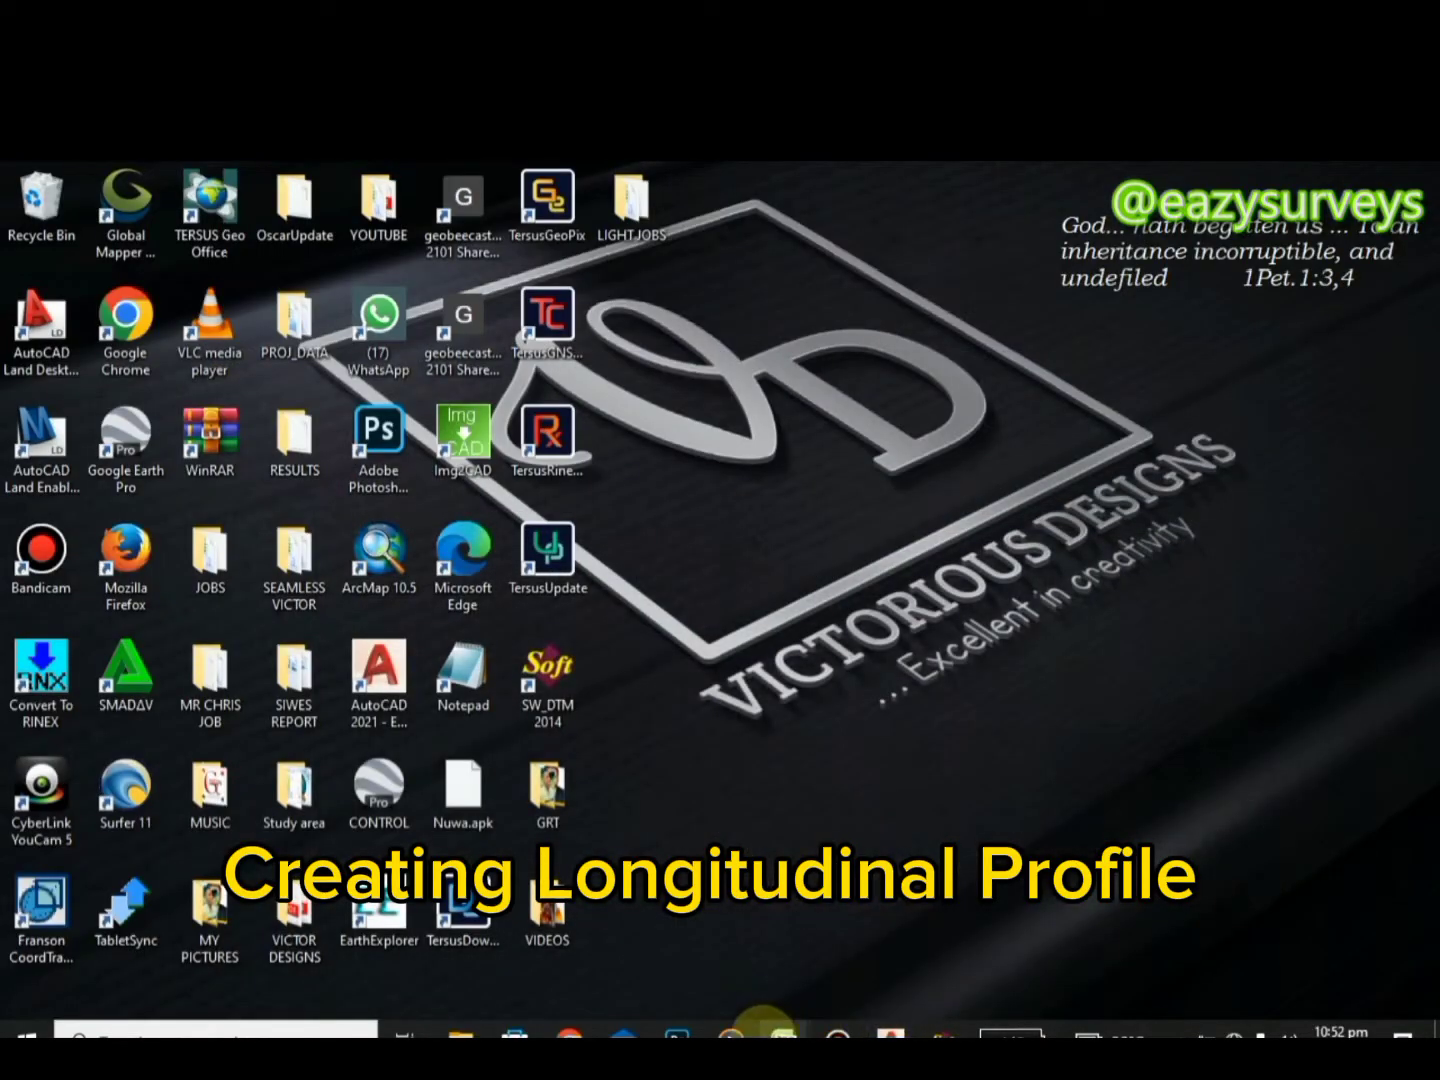
pyautogui.moveTo(783, 1038)
pyautogui.click(746, 966)
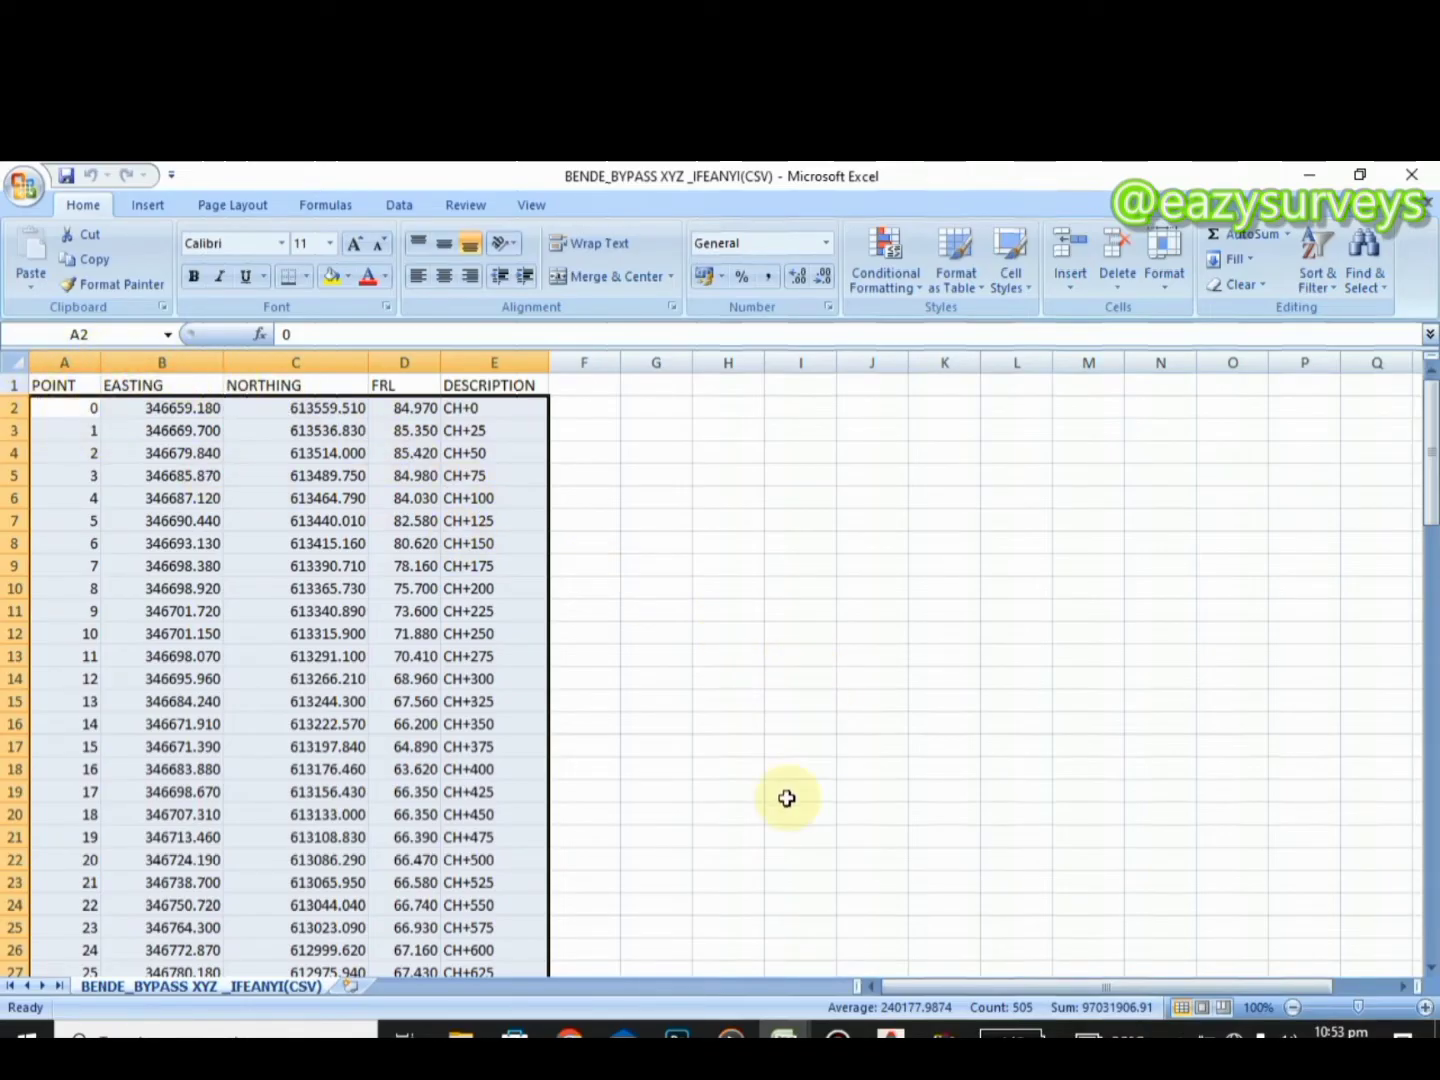
pyautogui.click(584, 408)
pyautogui.click(1412, 178)
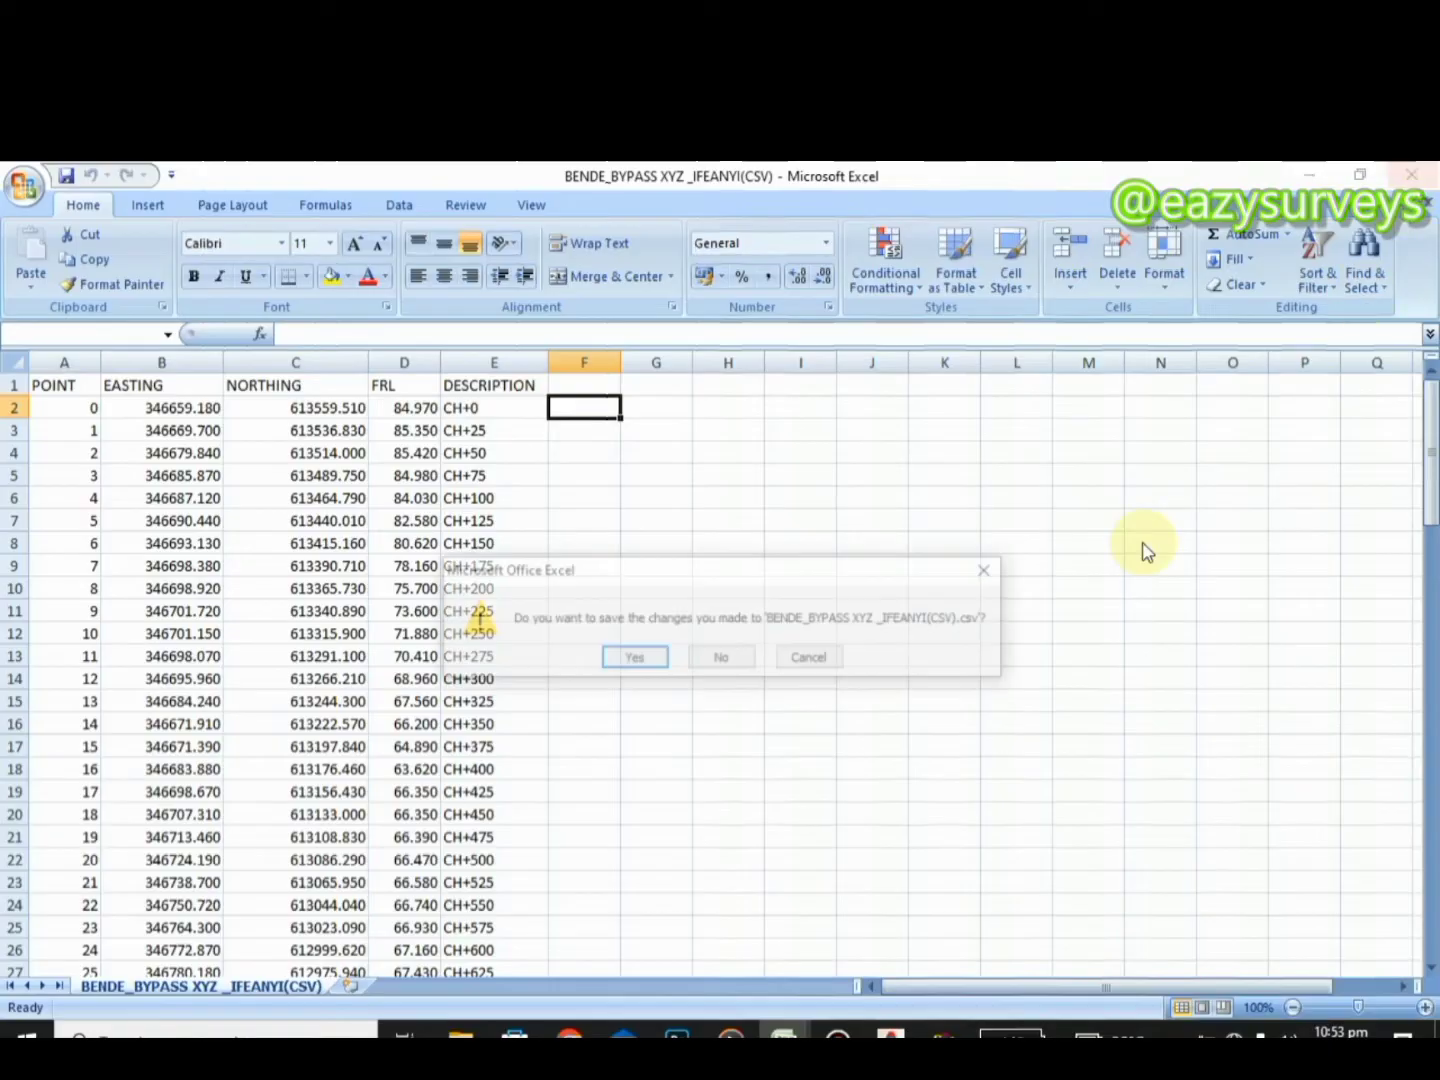
pyautogui.click(717, 658)
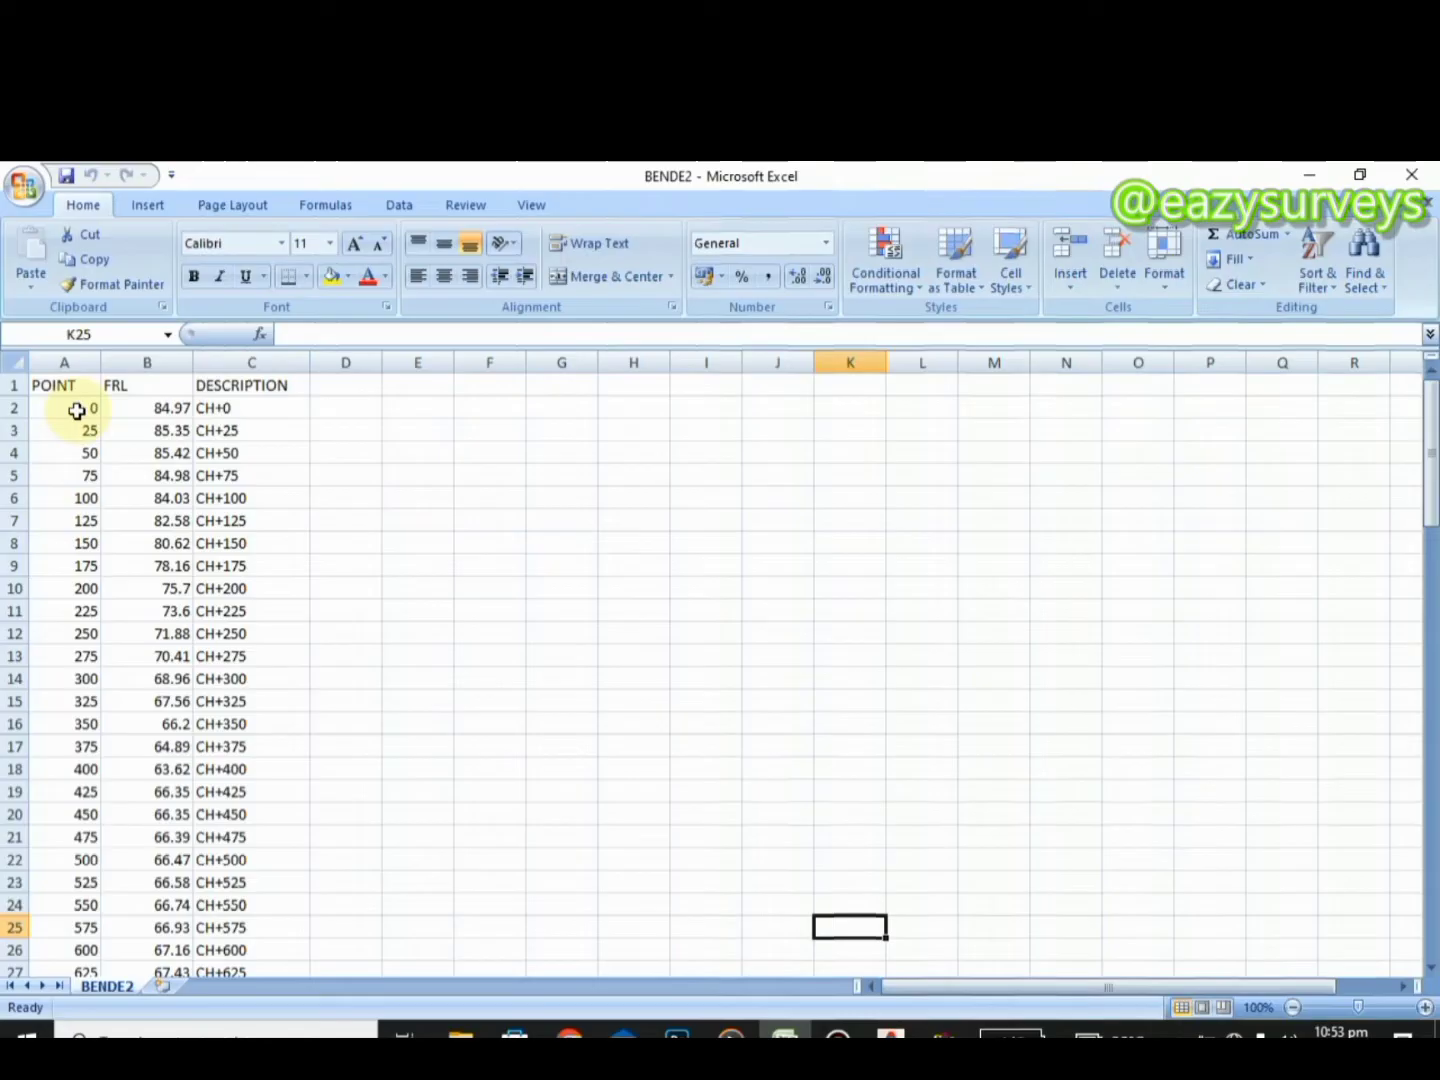
# Select the POINT, FRL and DESCRIPTION data in A2:C101 of the BENDE2 workbook, leaving out the header row
pyautogui.moveTo(77, 410); pyautogui.dragTo(268, 931)
pyautogui.click(268, 931)
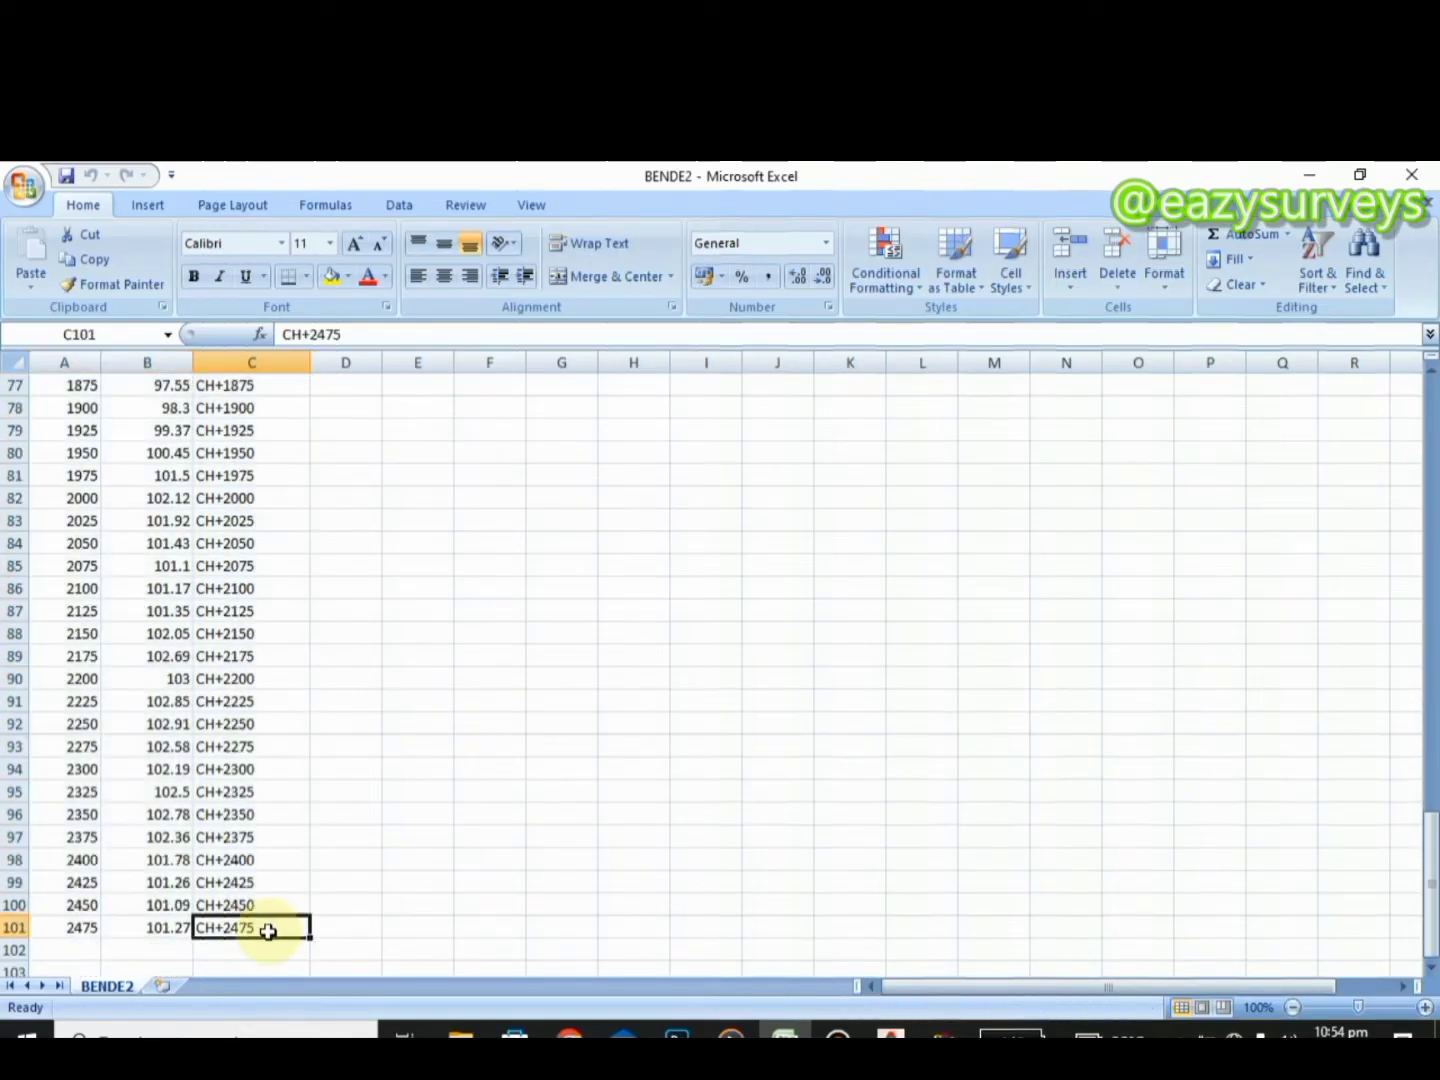
pyautogui.scroll(13, 139, 552)
pyautogui.scroll(12, 147, 554)
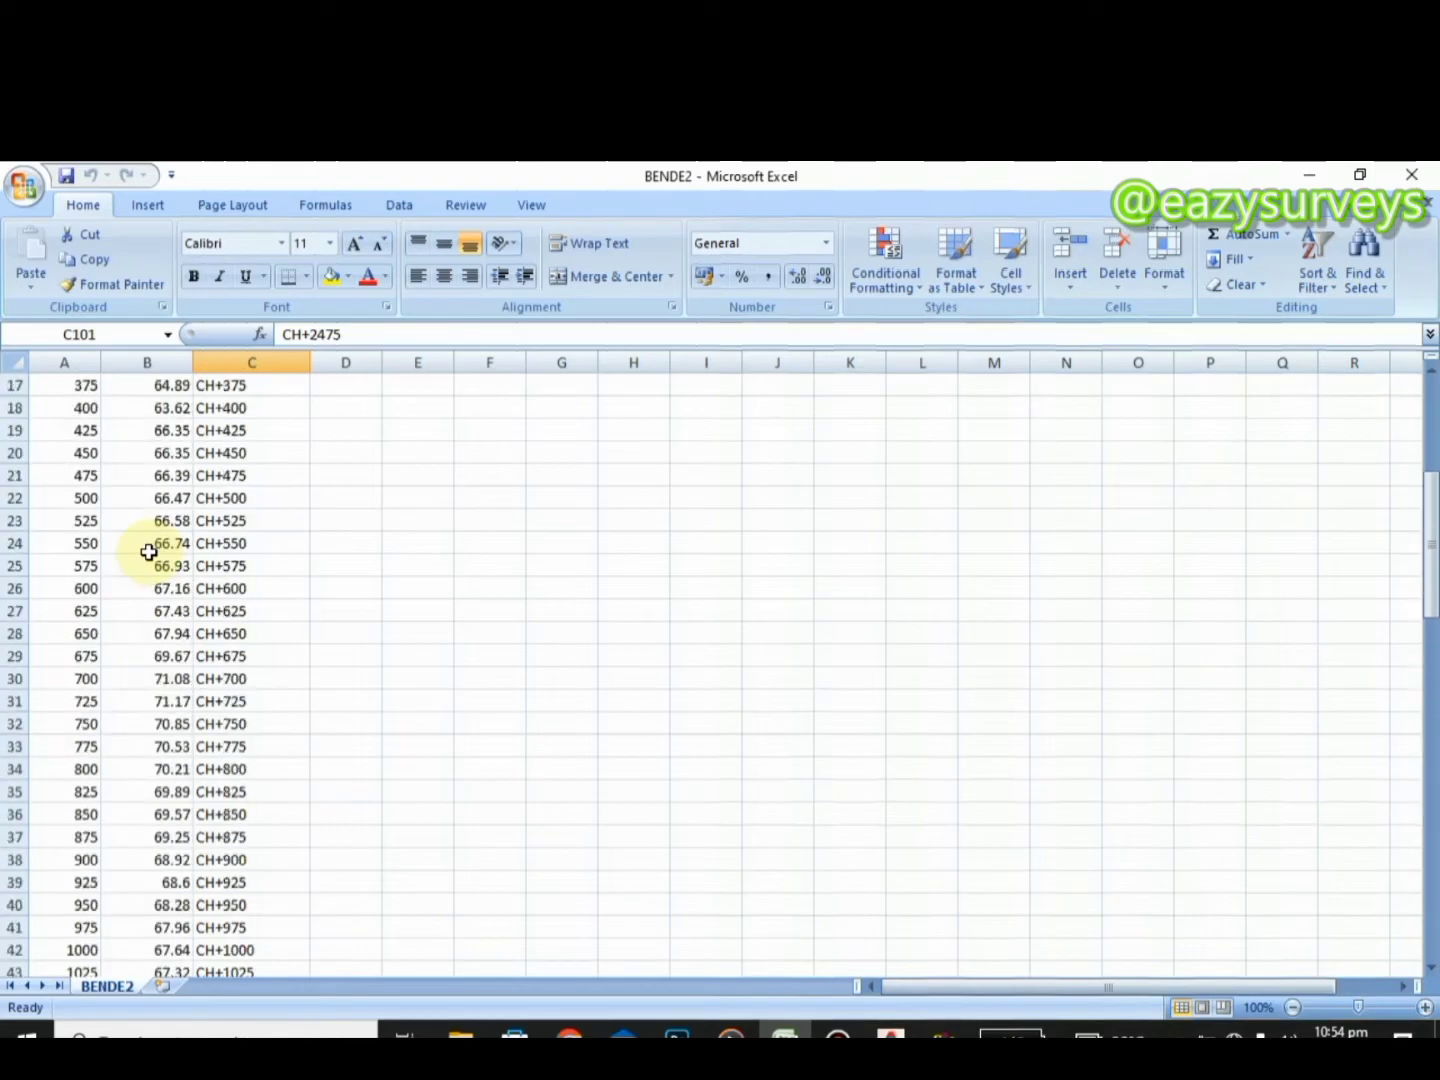
pyautogui.moveTo(55, 409); pyautogui.dragTo(226, 924)
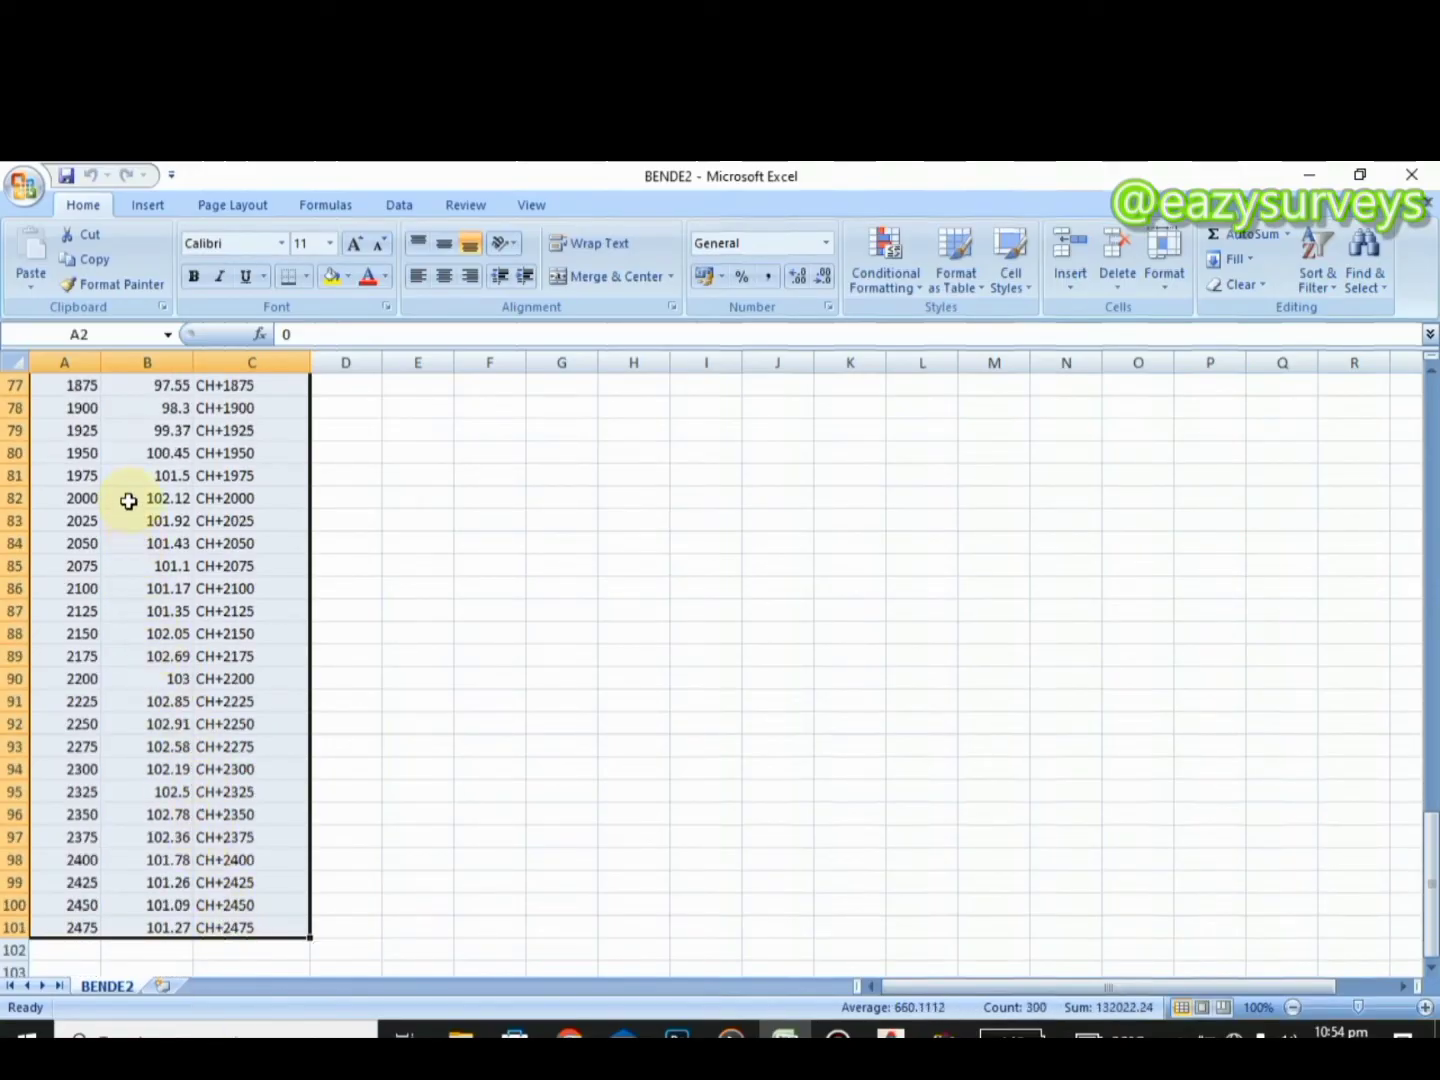
# Switch to the AutoCAD drawing, start Draw L-Profile in SW_DTM and set it to read data from Excel
pyautogui.click(894, 1032)
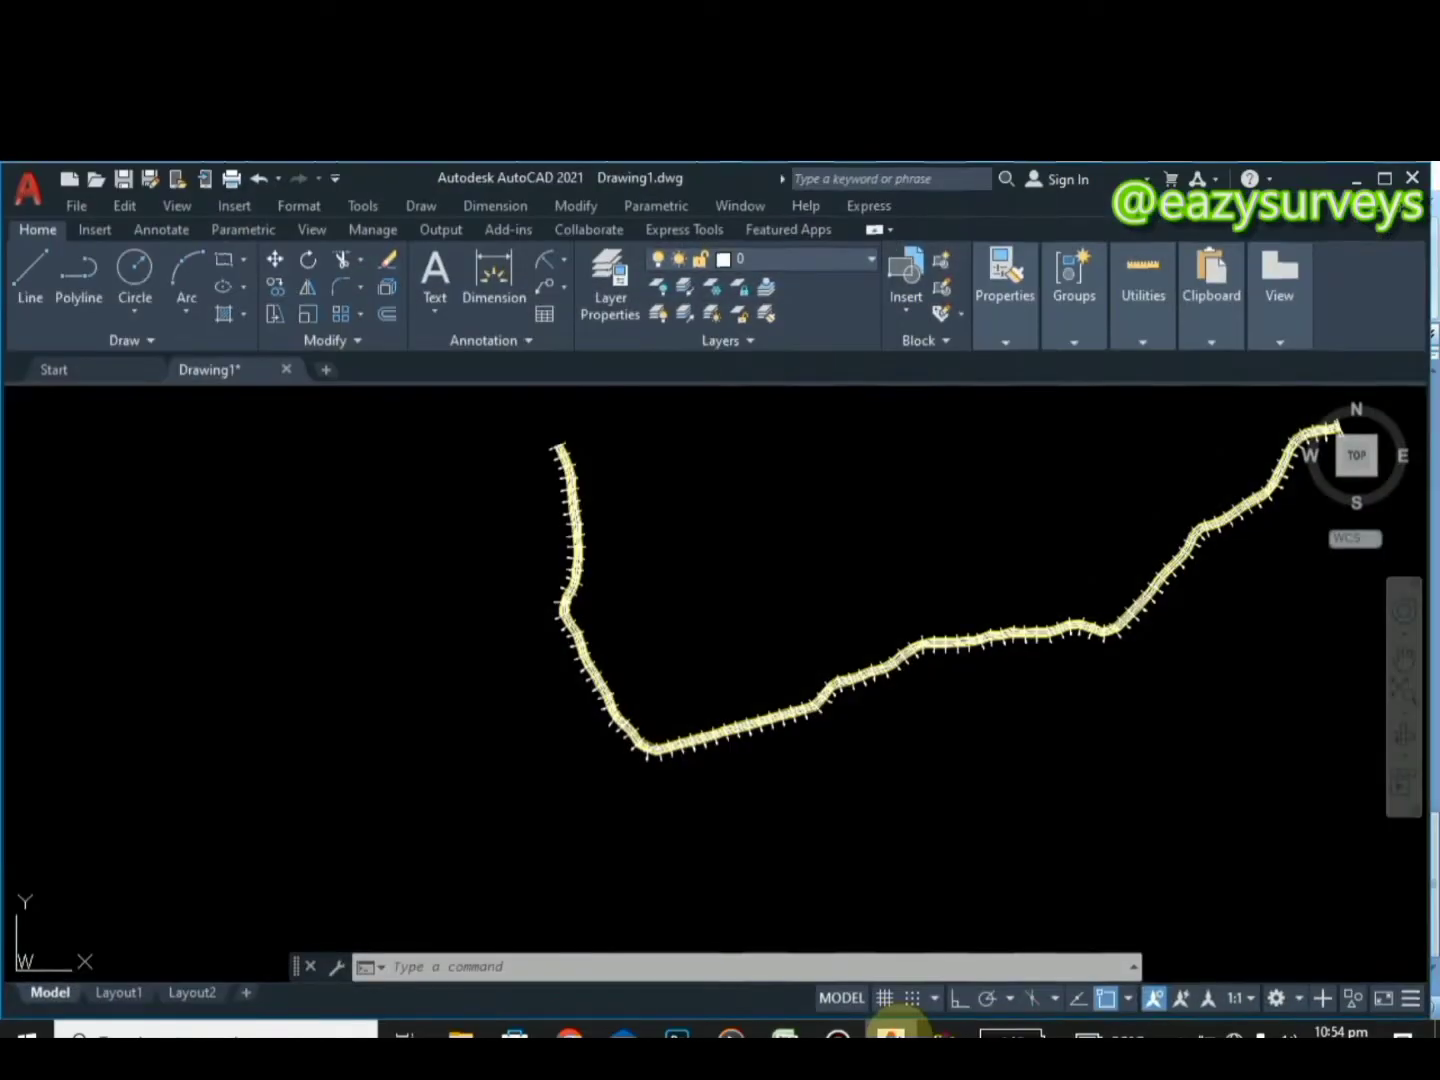
pyautogui.click(941, 1032)
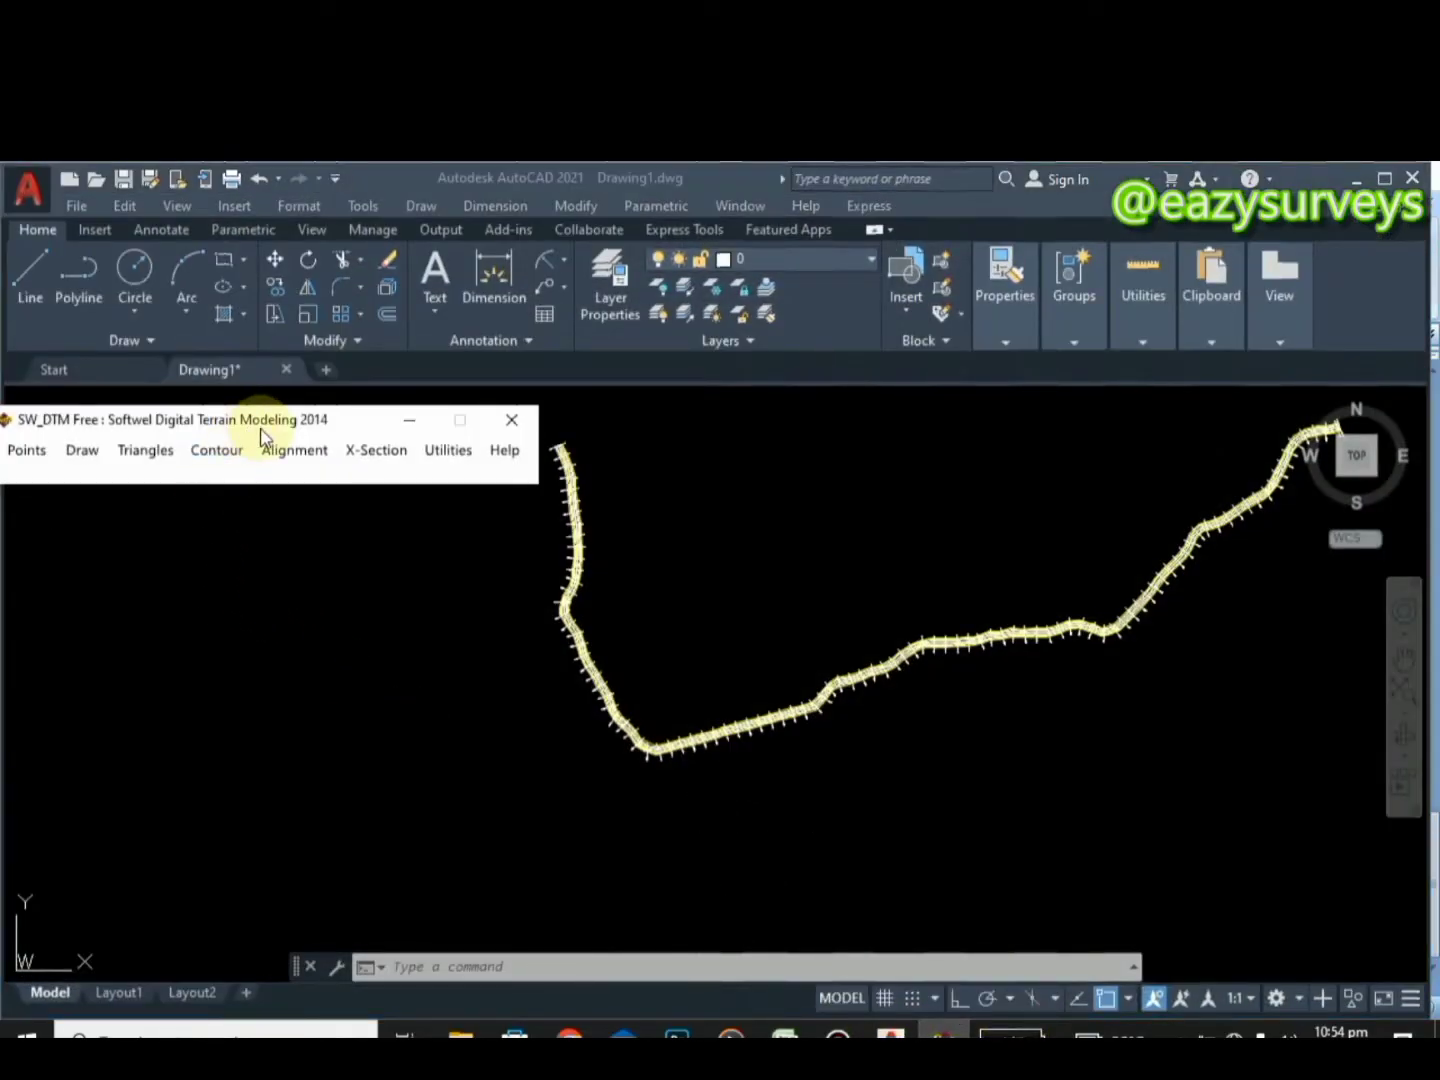
pyautogui.click(375, 453)
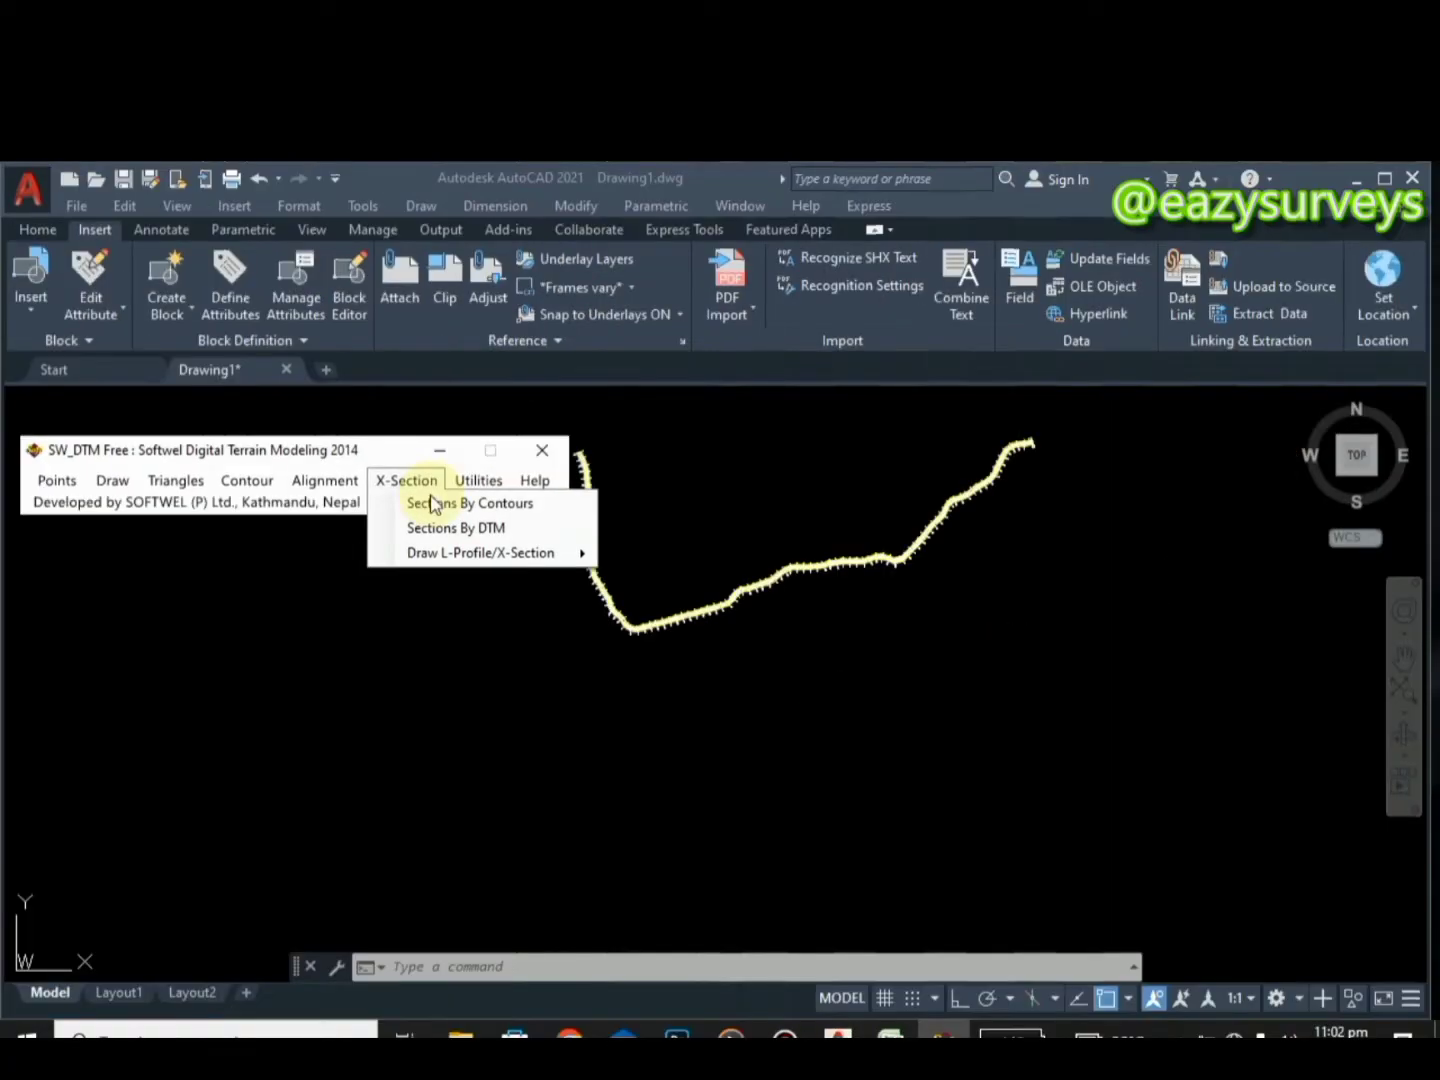
pyautogui.moveTo(470, 556)
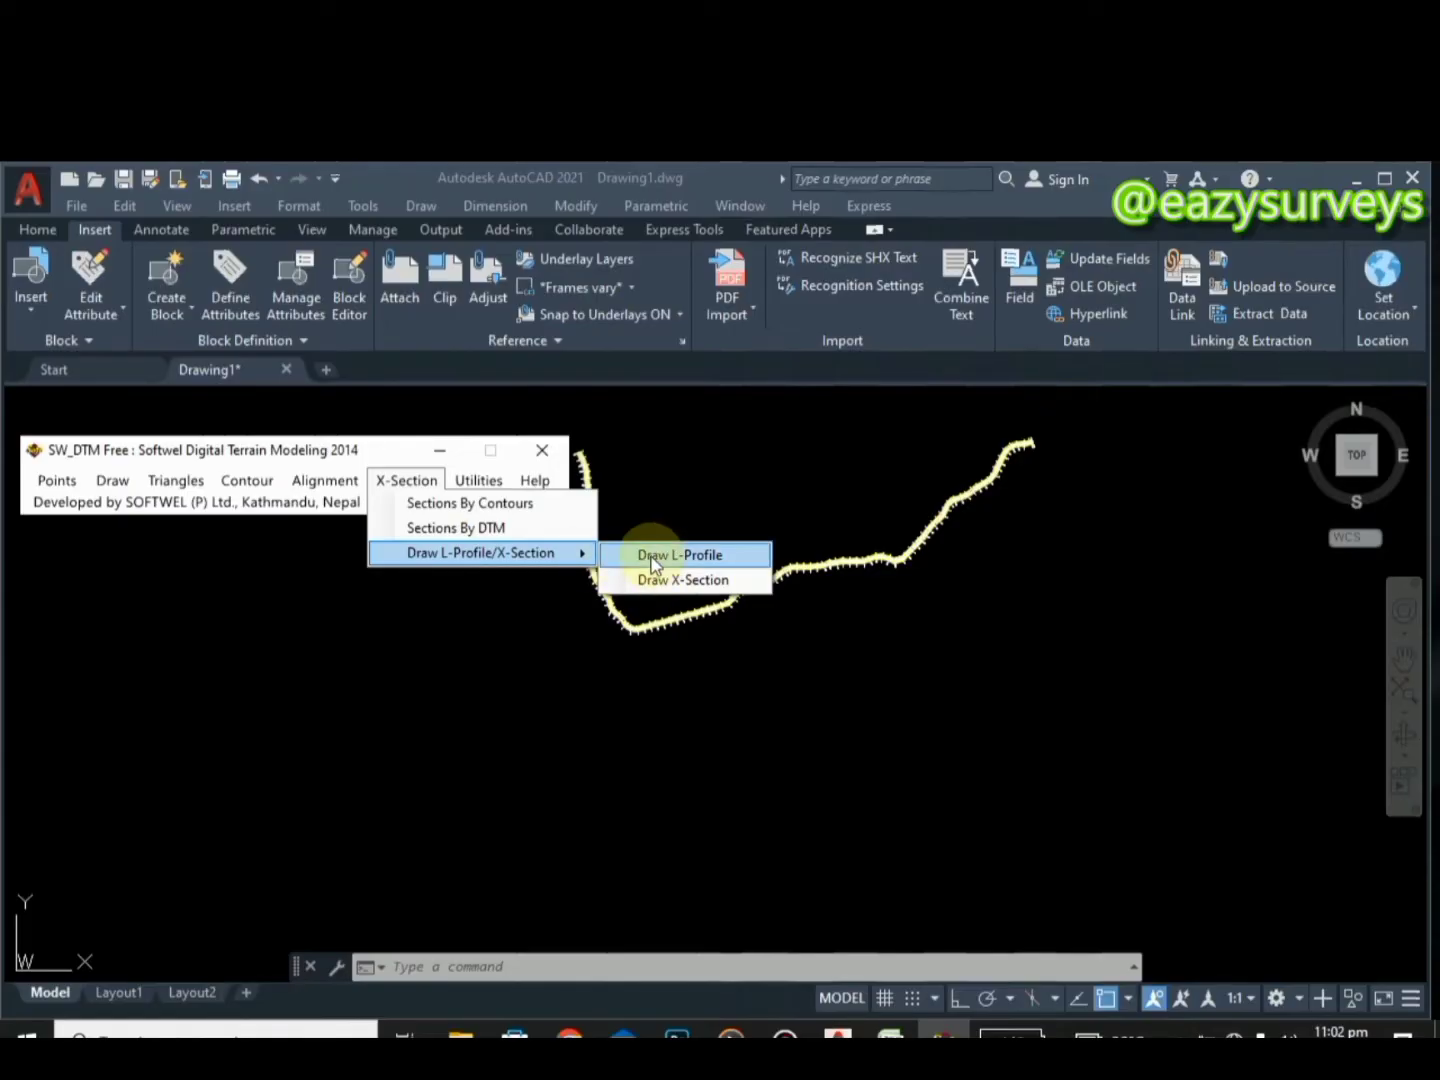
pyautogui.click(654, 558)
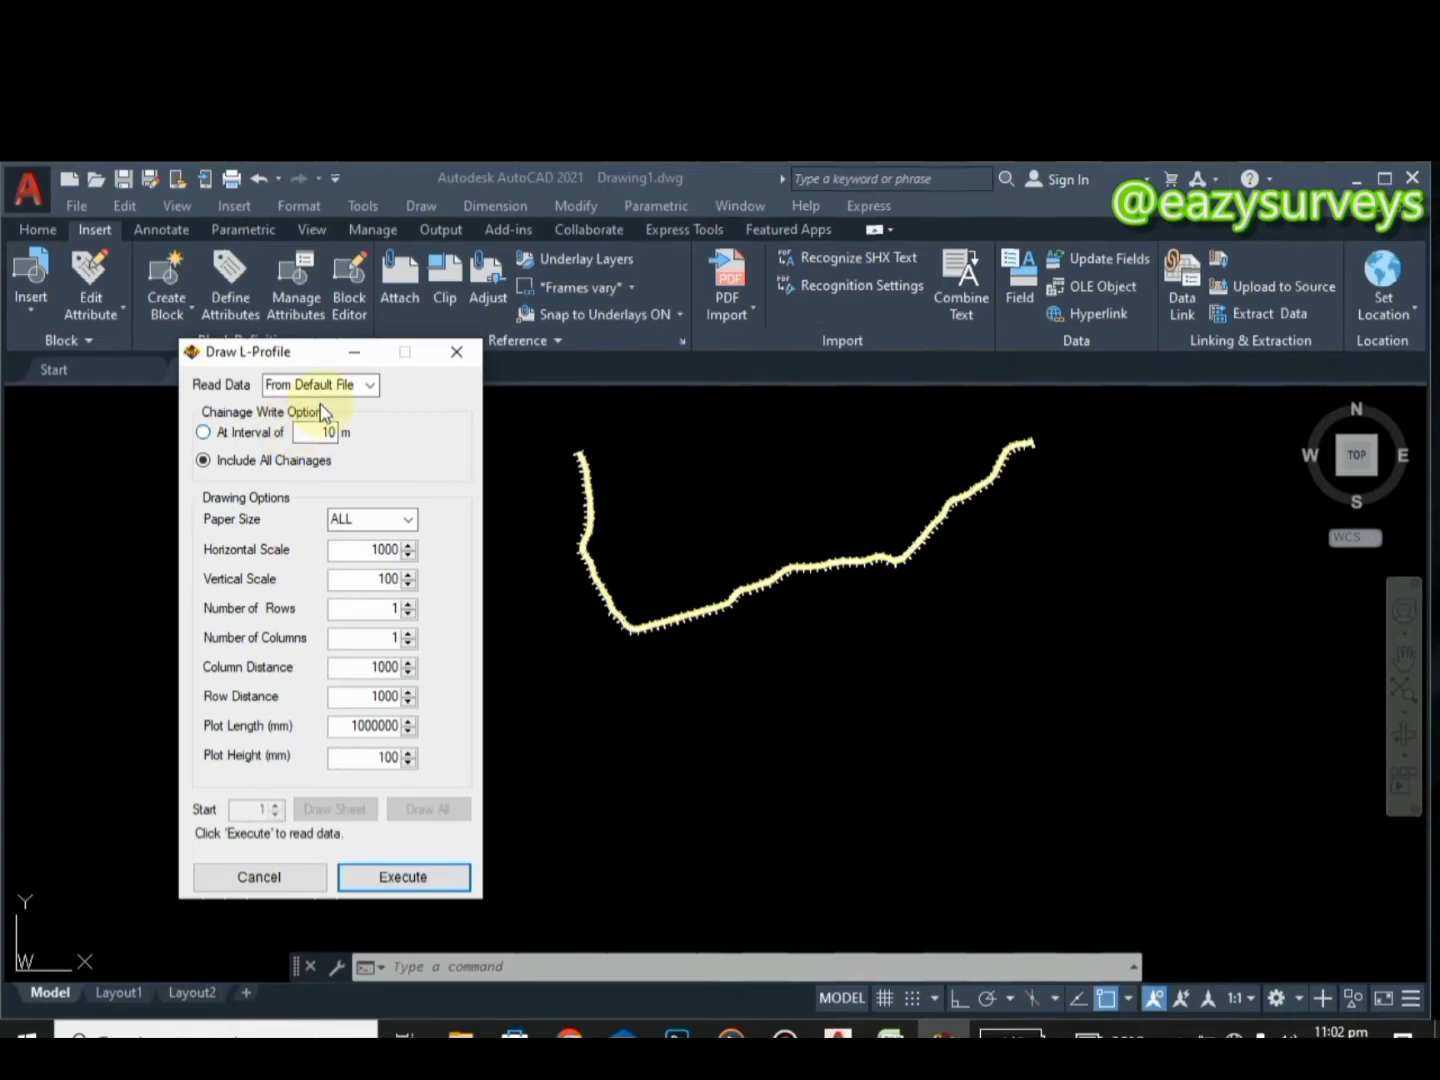
pyautogui.click(344, 384)
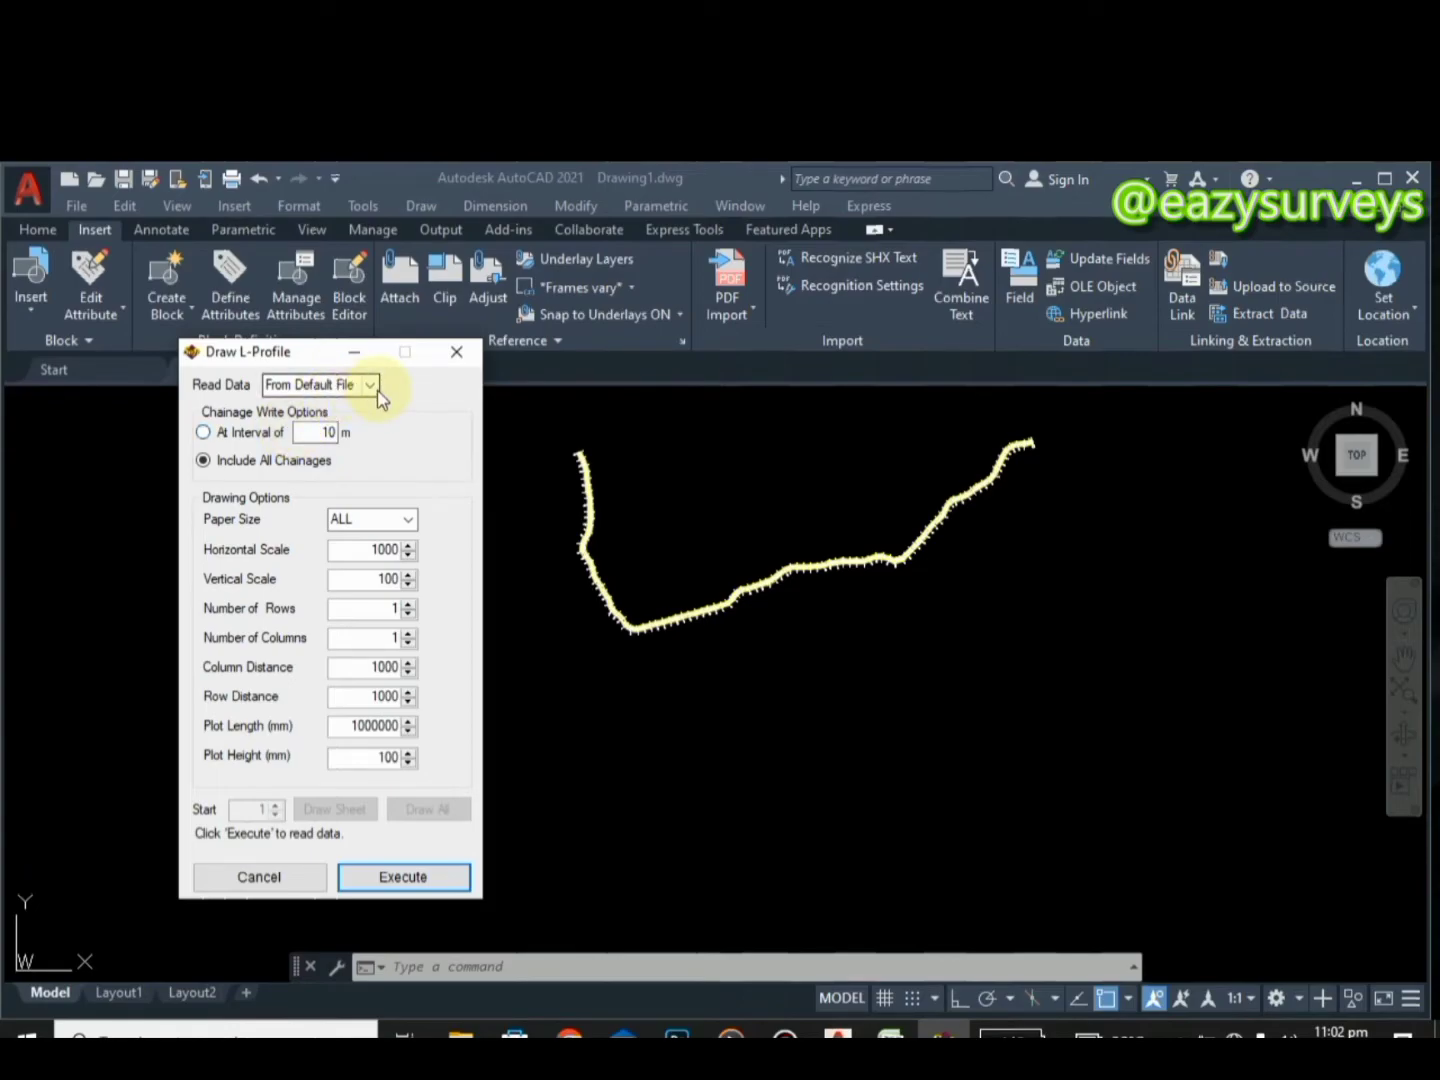
pyautogui.click(370, 385)
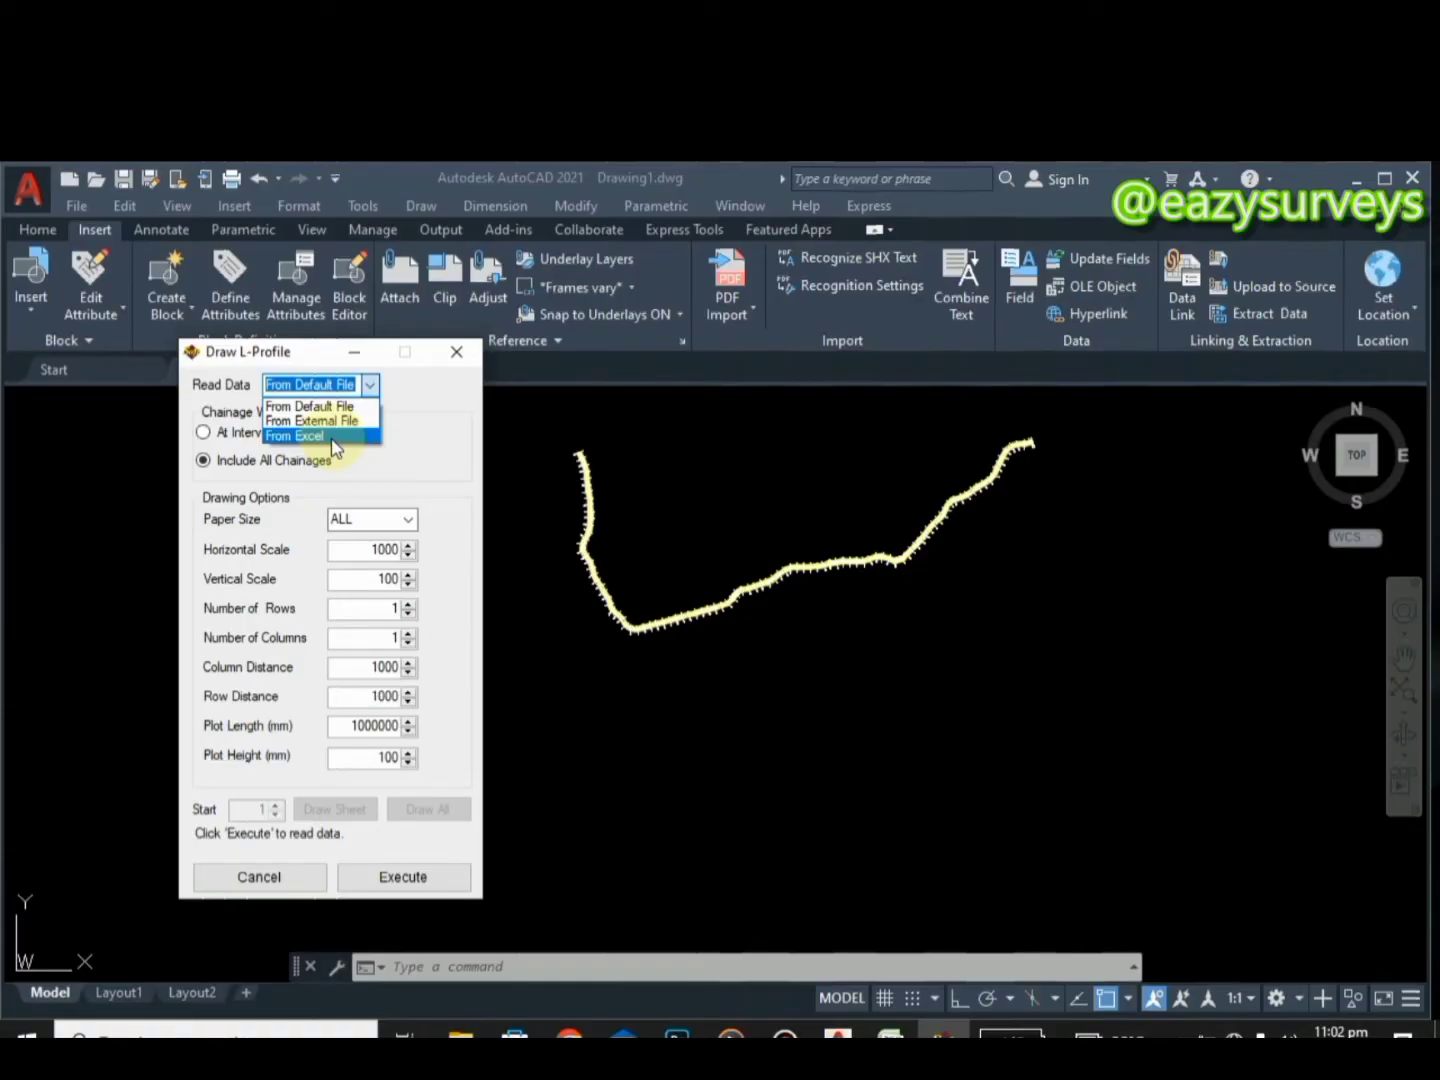
pyautogui.click(333, 436)
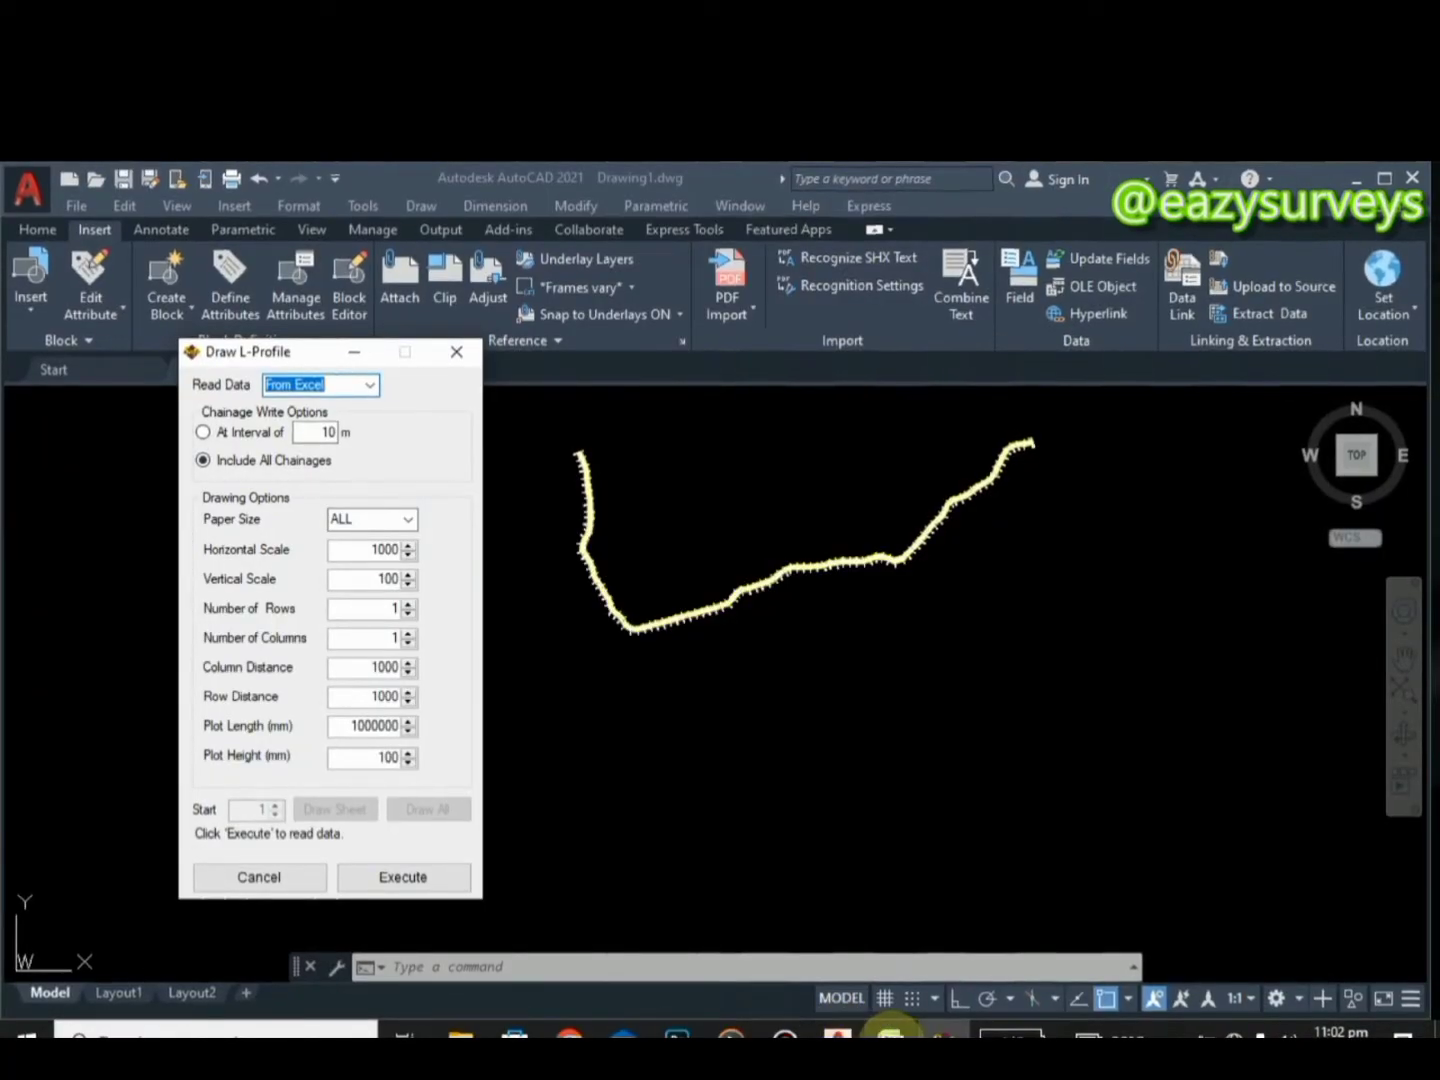
# Check the selected data in BENDE2 and set the L-profile's column distance to 25, keeping paper size ALL
pyautogui.click(890, 1035)
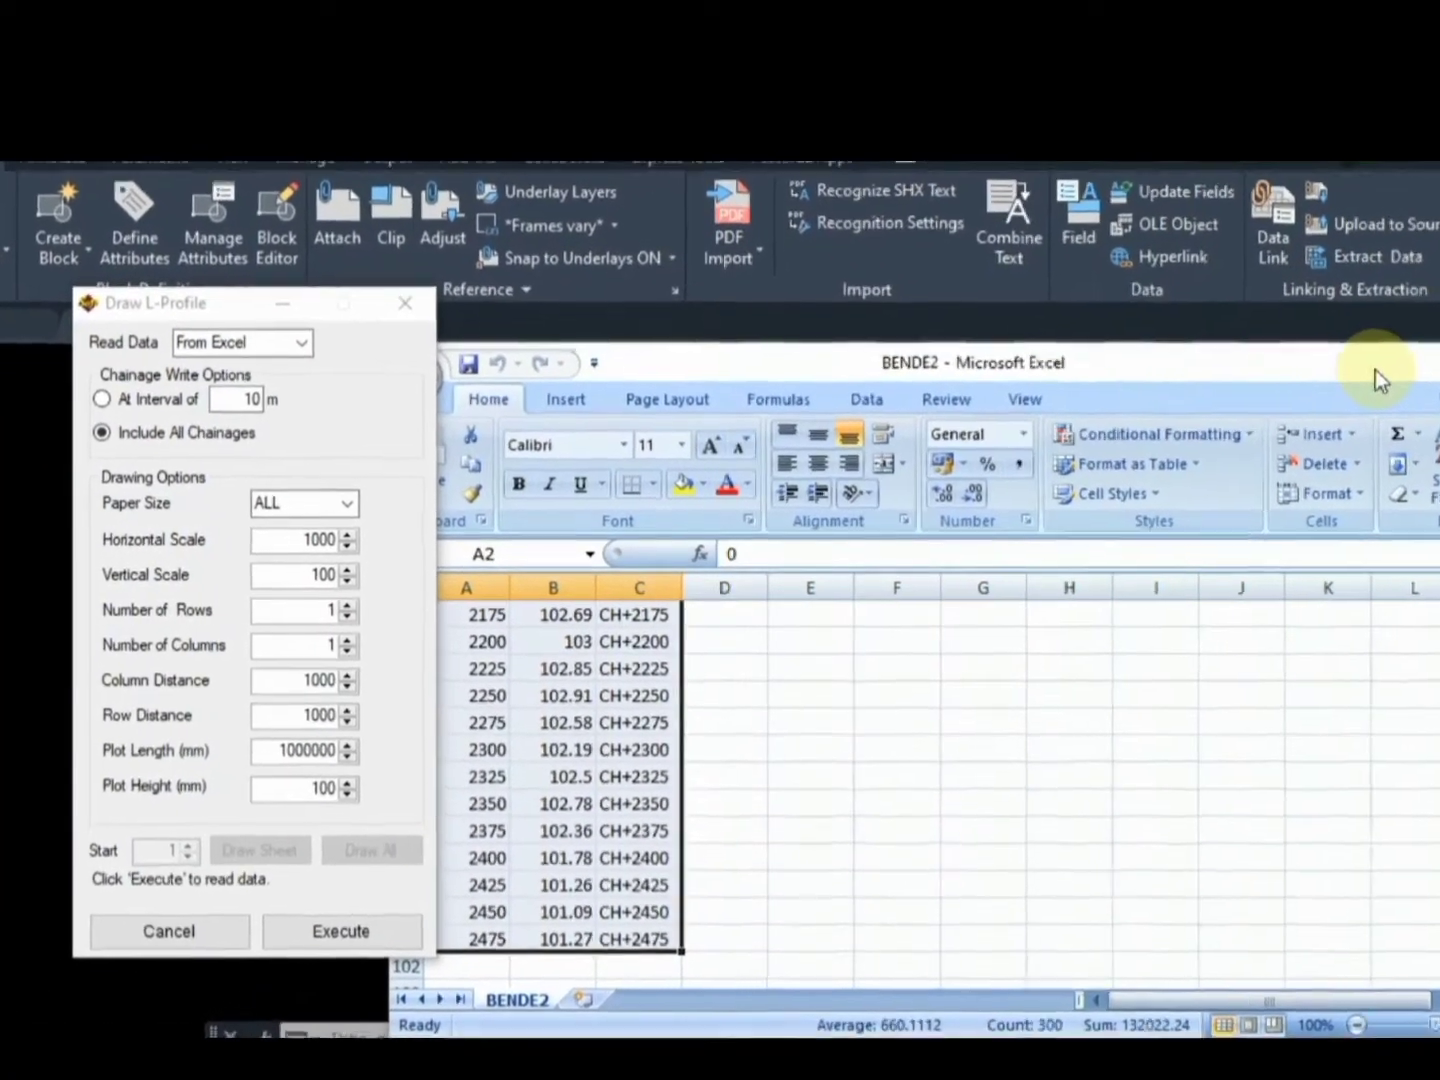
pyautogui.click(289, 482)
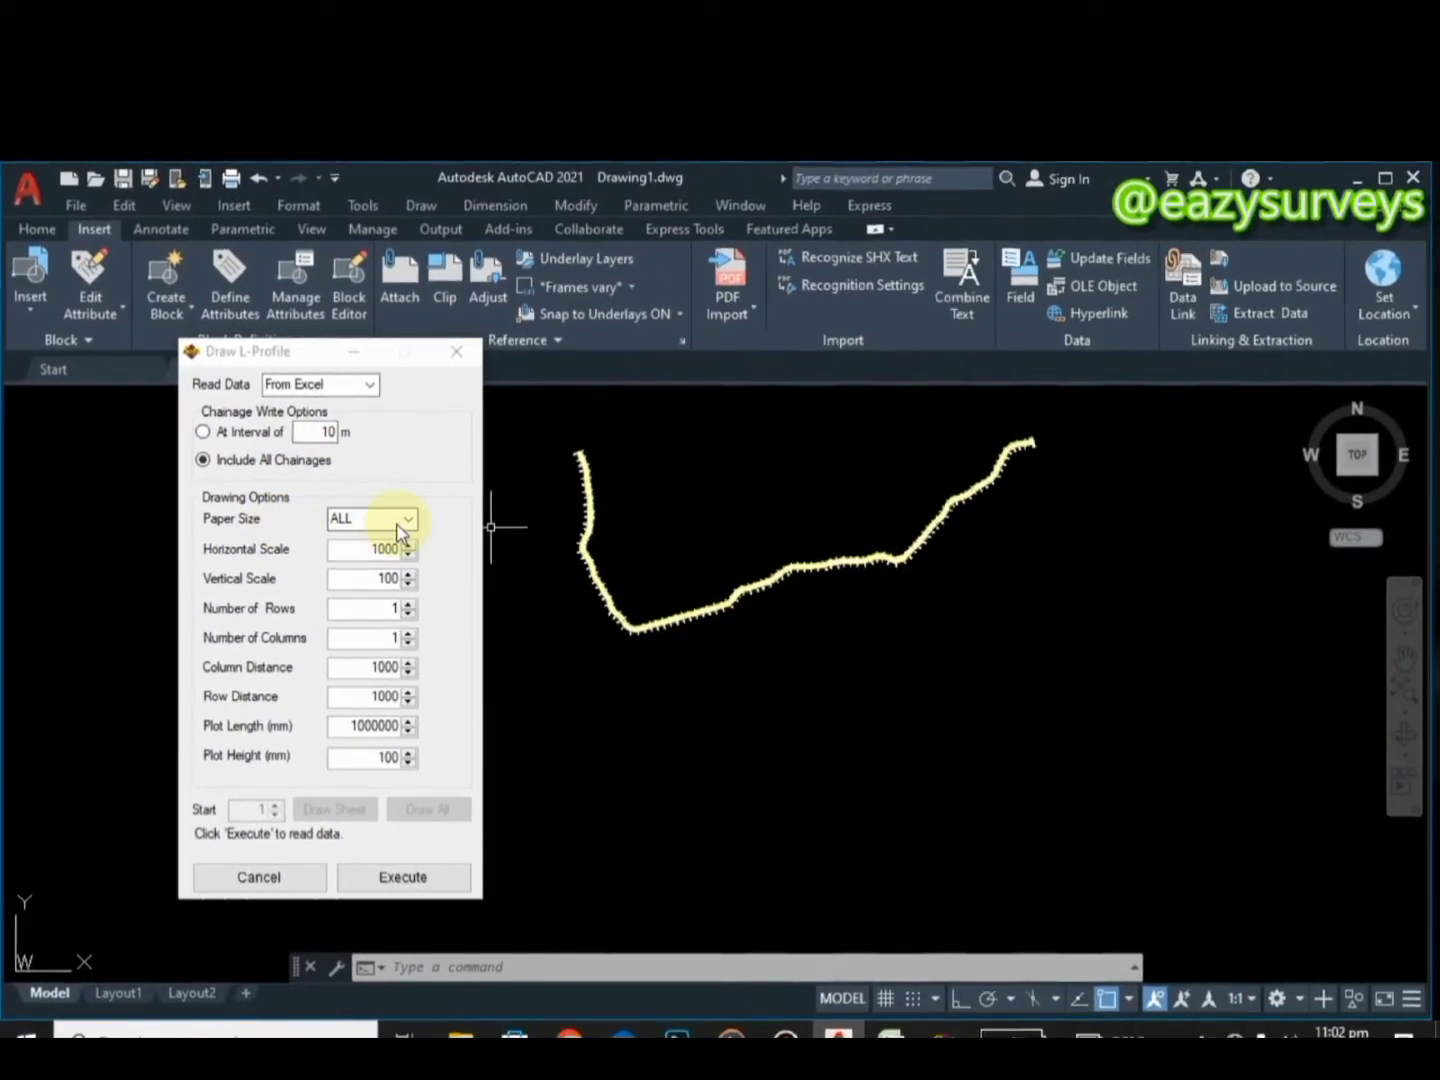
pyautogui.click(408, 519)
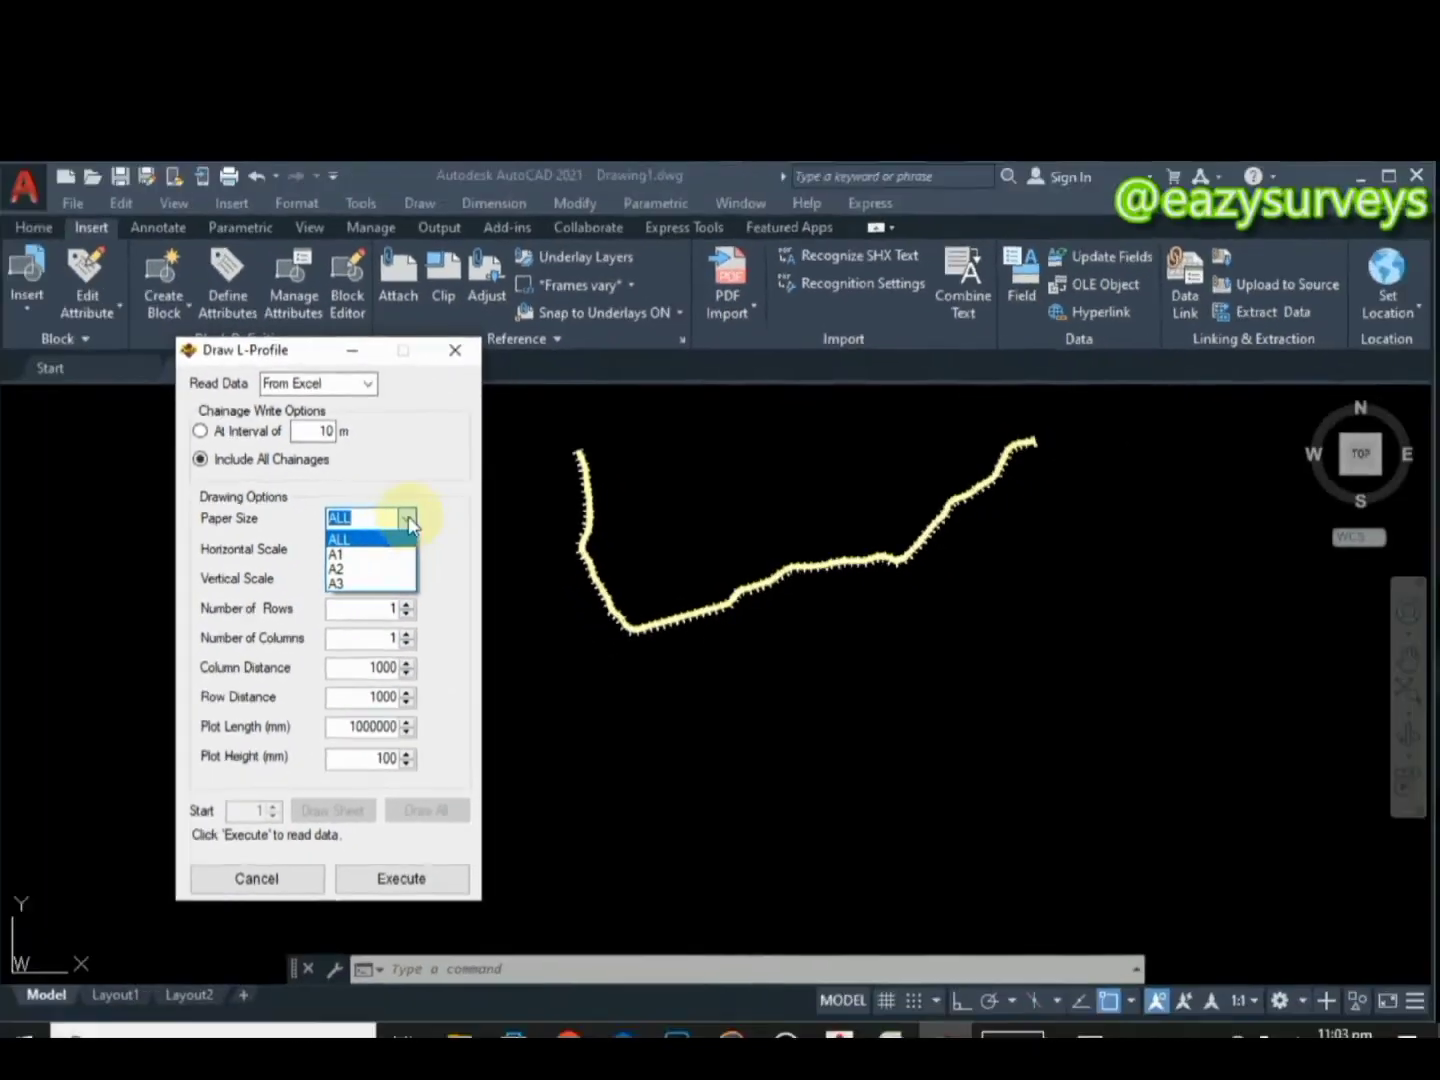
pyautogui.click(311, 492)
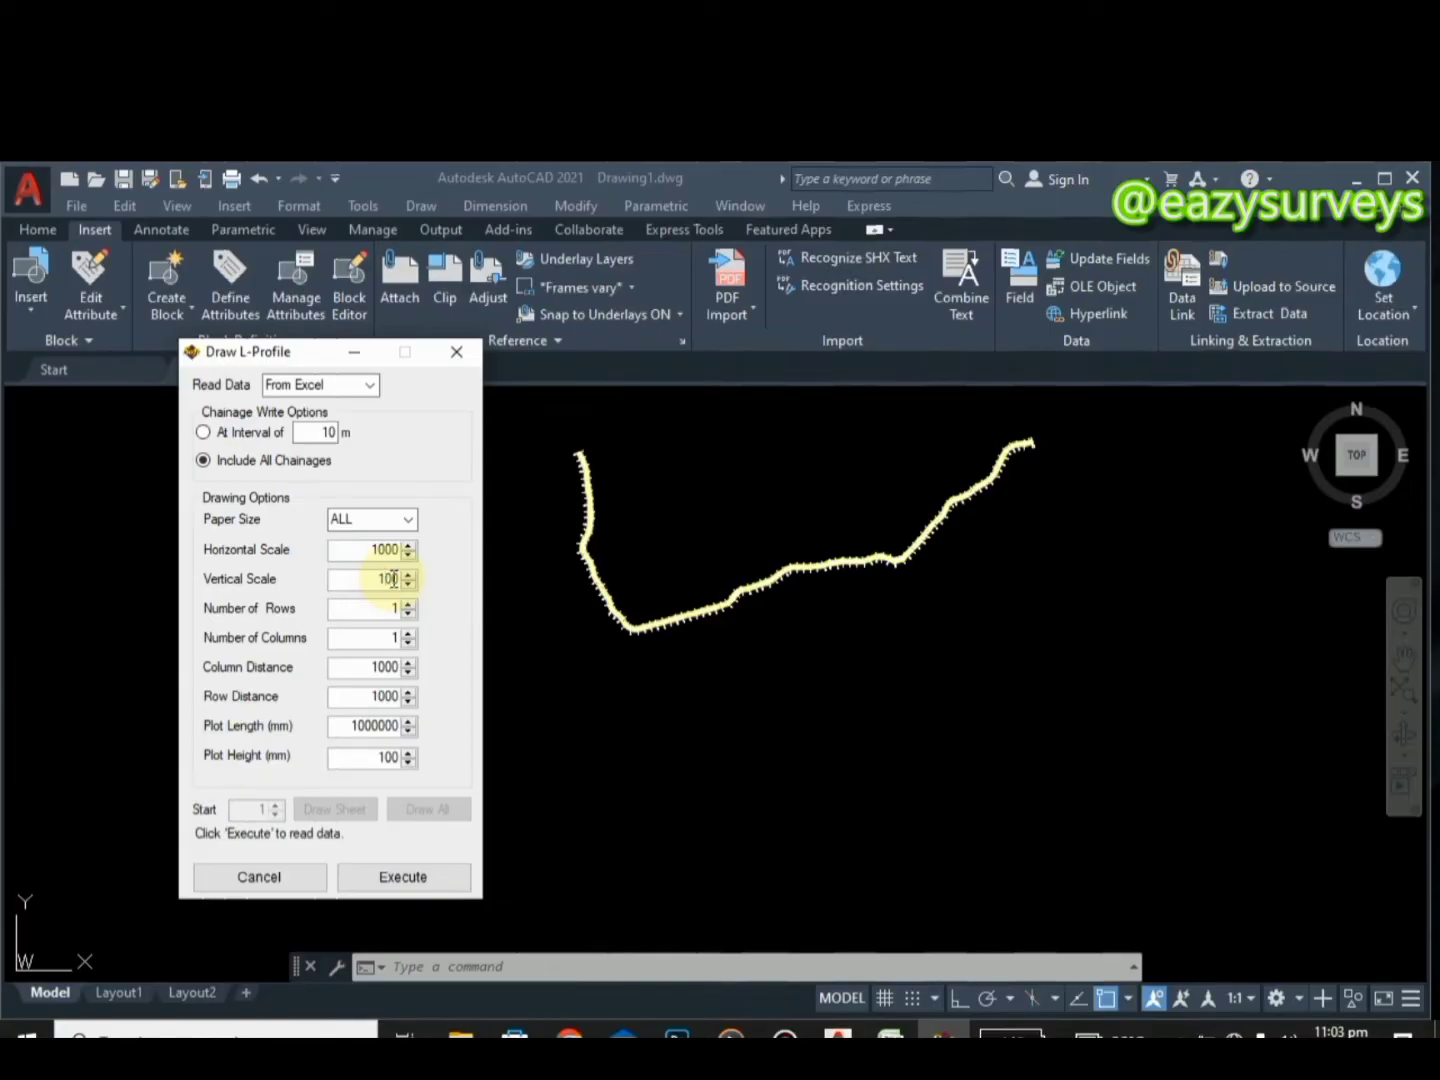
pyautogui.click(389, 573)
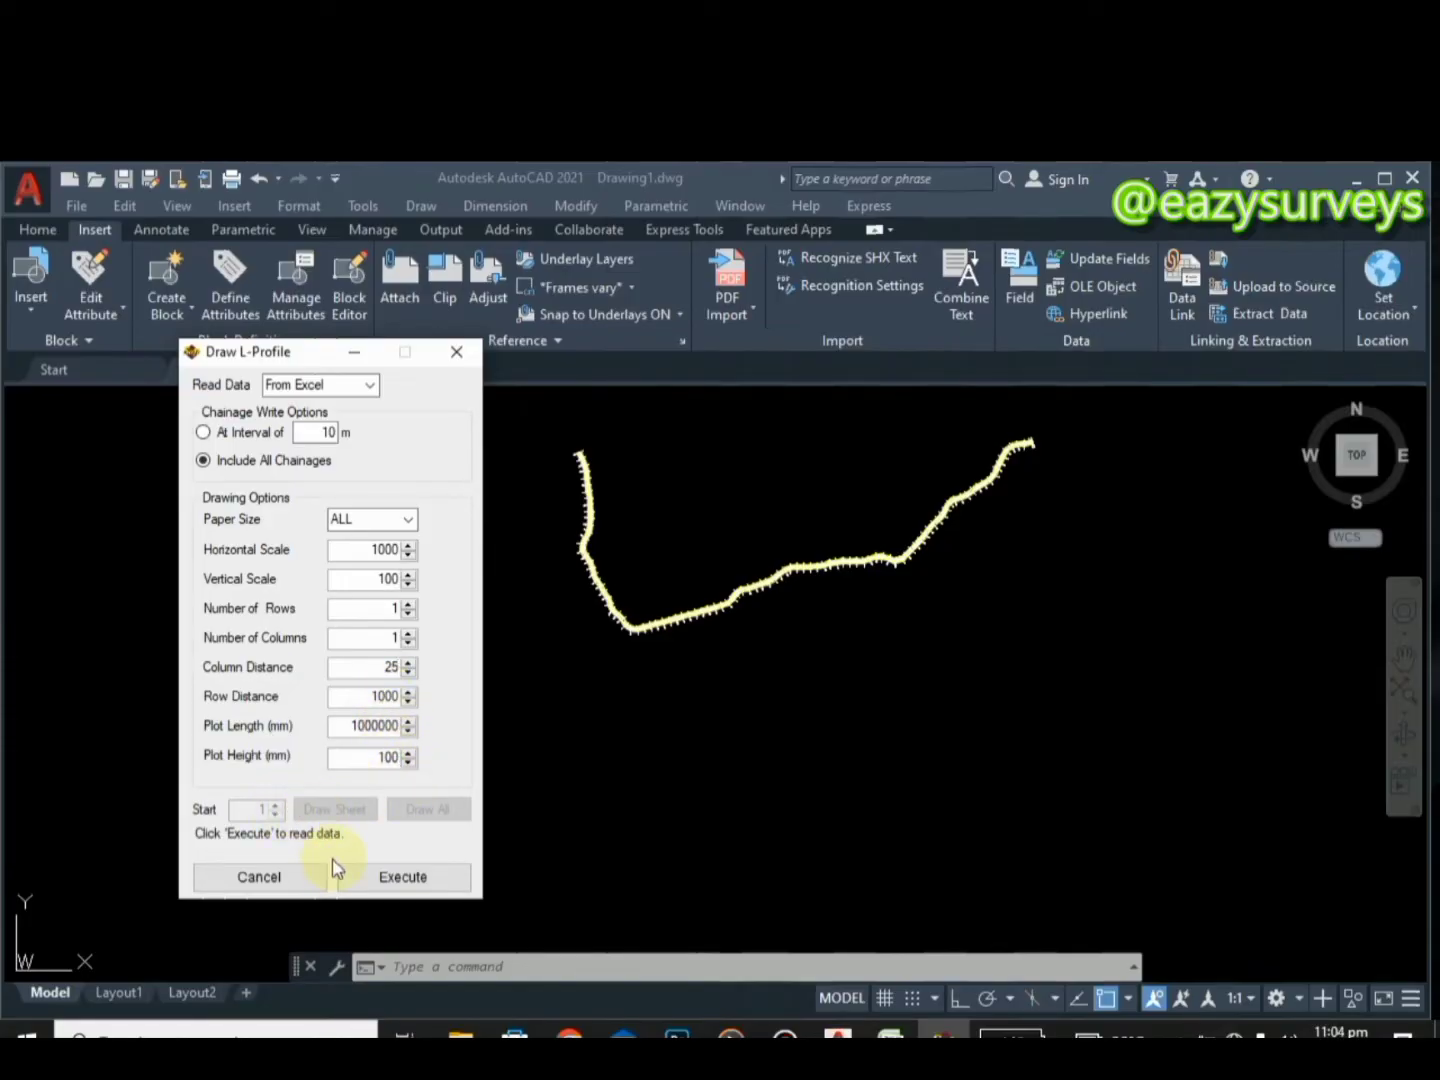
# Execute reading of the Excel data and draw all L-profile sheets from a reference point just below the yellow road alignment
pyautogui.click(398, 882)
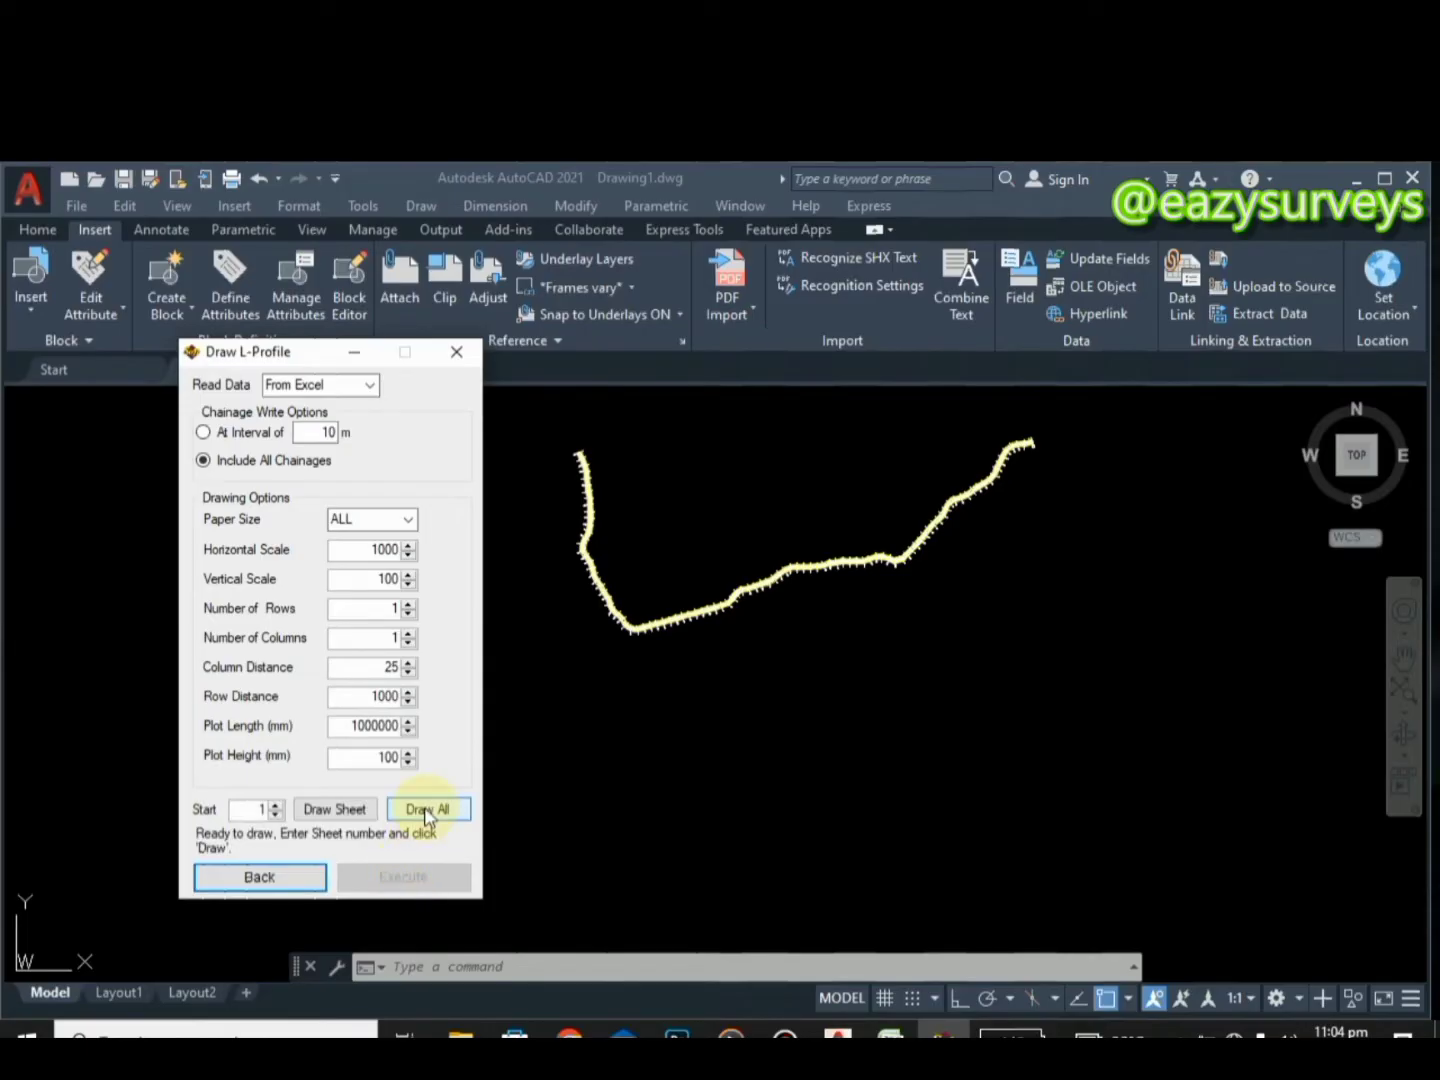
pyautogui.click(426, 810)
pyautogui.scroll(-3, 685, 708)
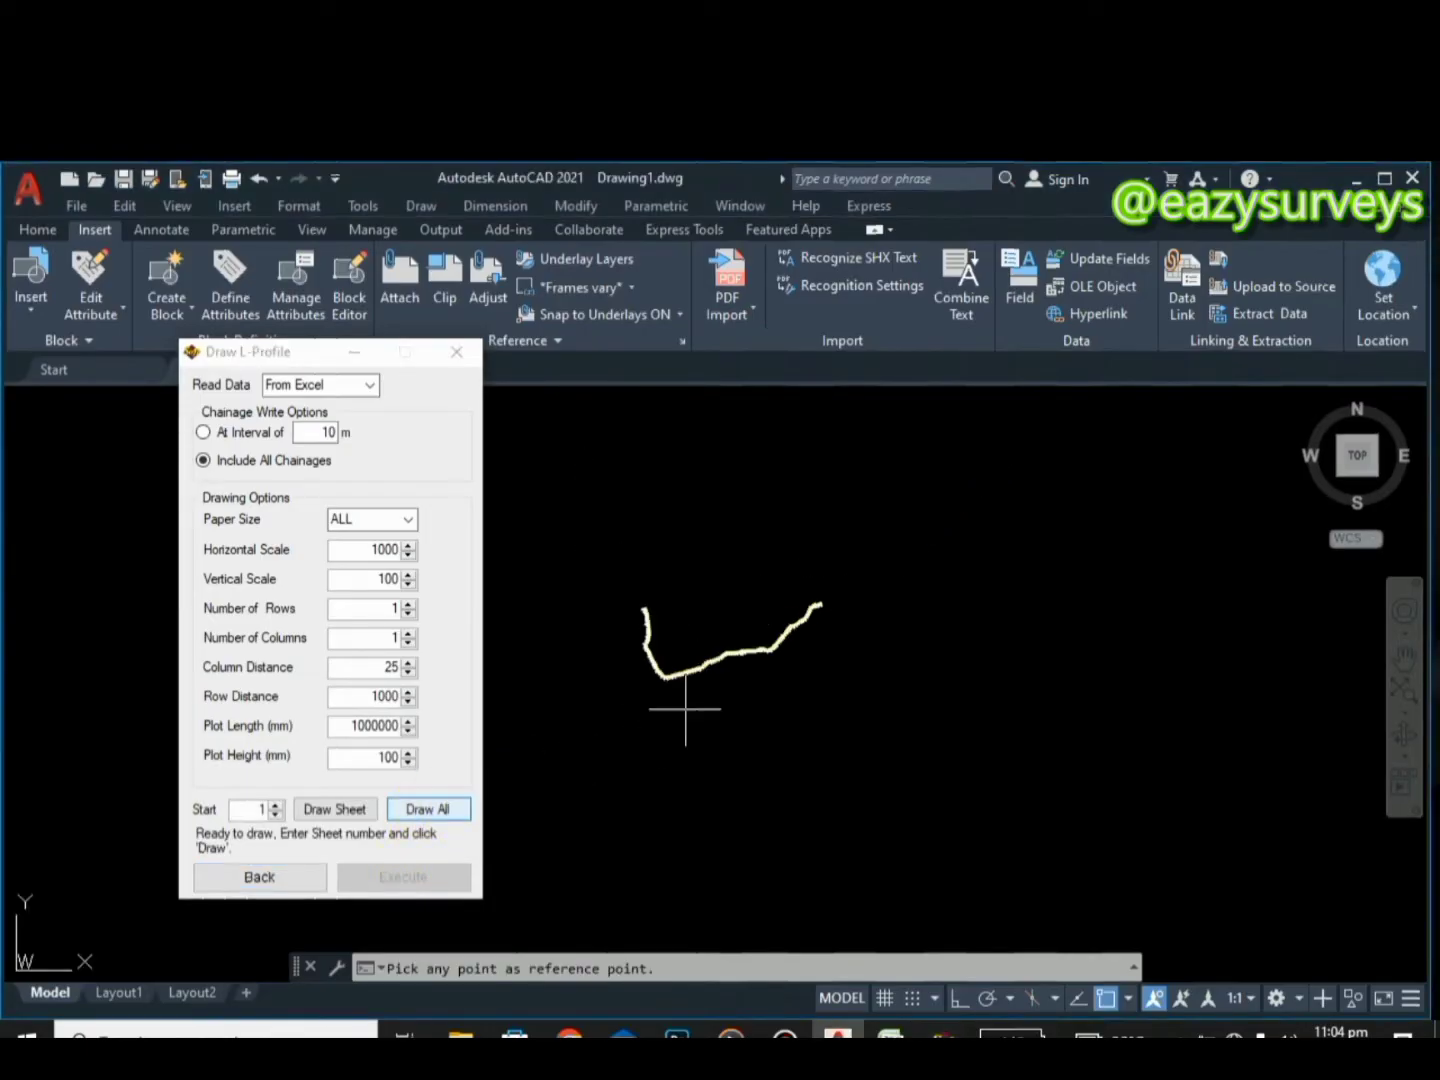
pyautogui.scroll(-2, 686, 708)
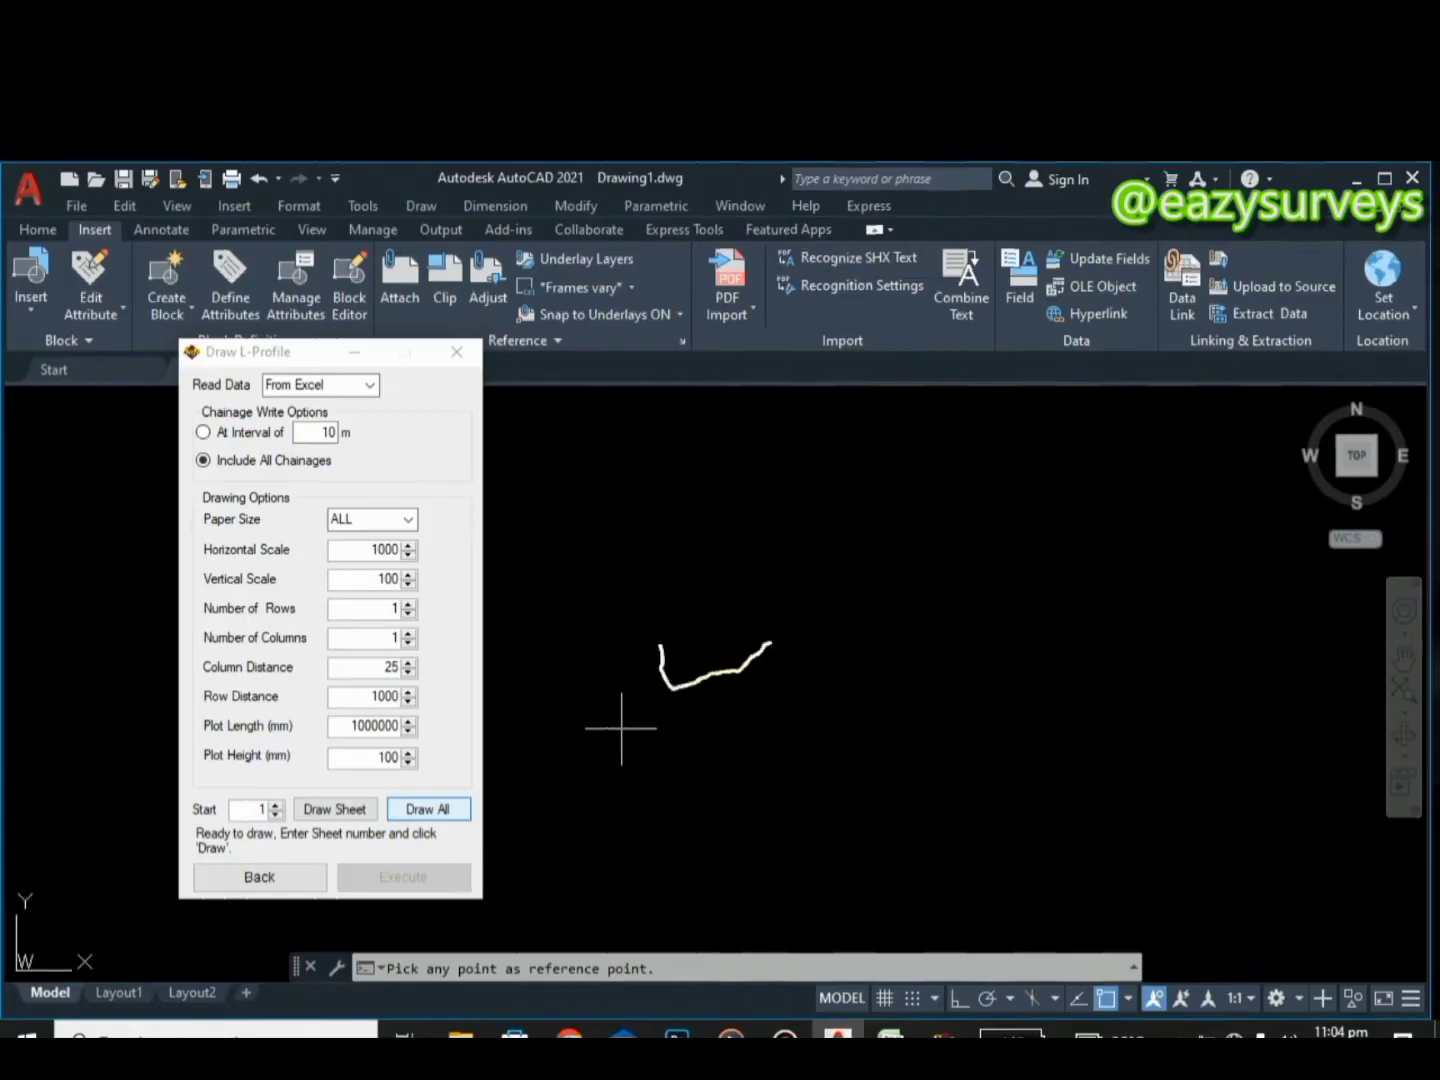
pyautogui.moveTo(643, 781); pyautogui.dragTo(686, 730, button='middle')
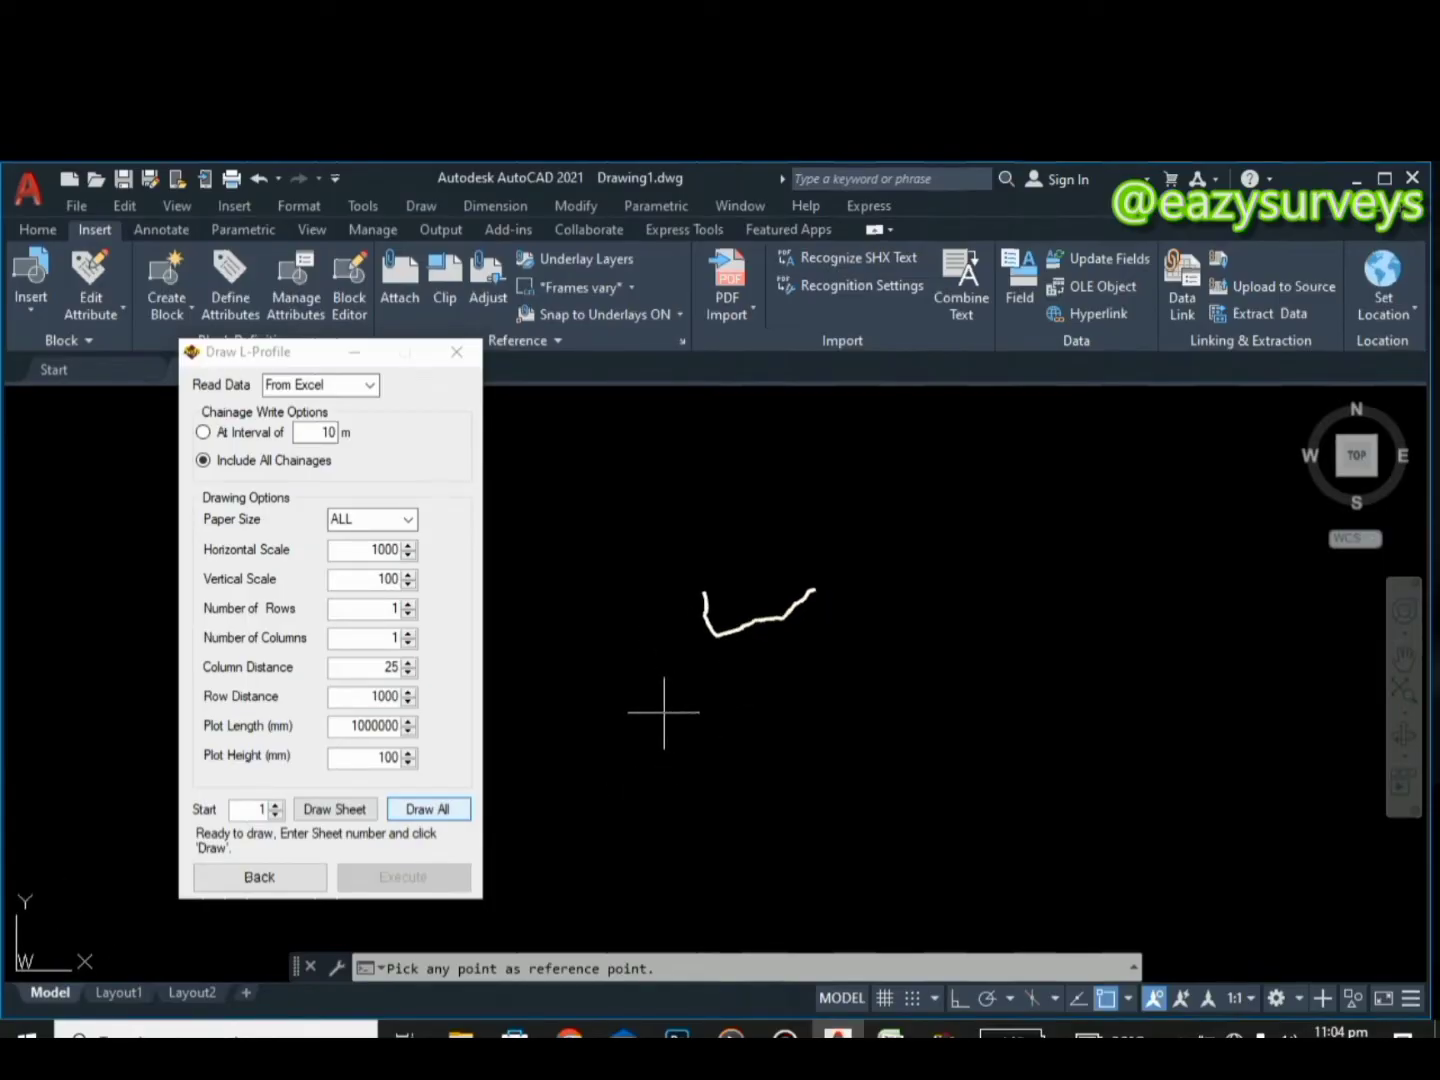
pyautogui.click(672, 706)
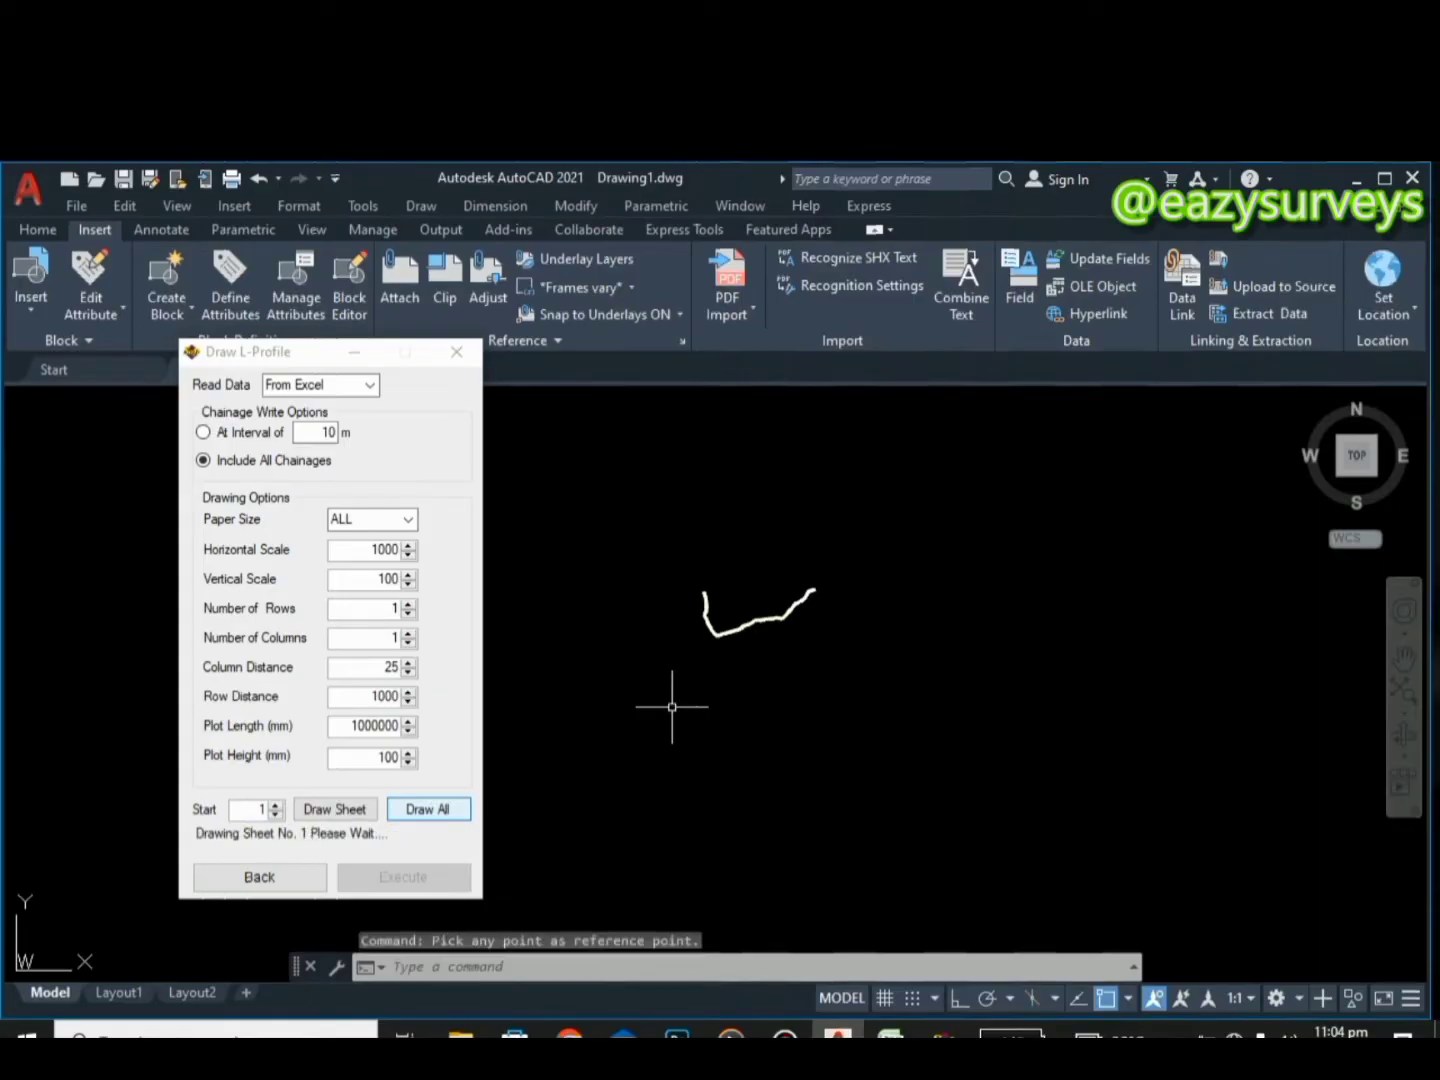
# Examine the drawn profile's grid, ground line and chainage range title, and compare it with the road alignment above
pyautogui.scroll(5, 712, 735)
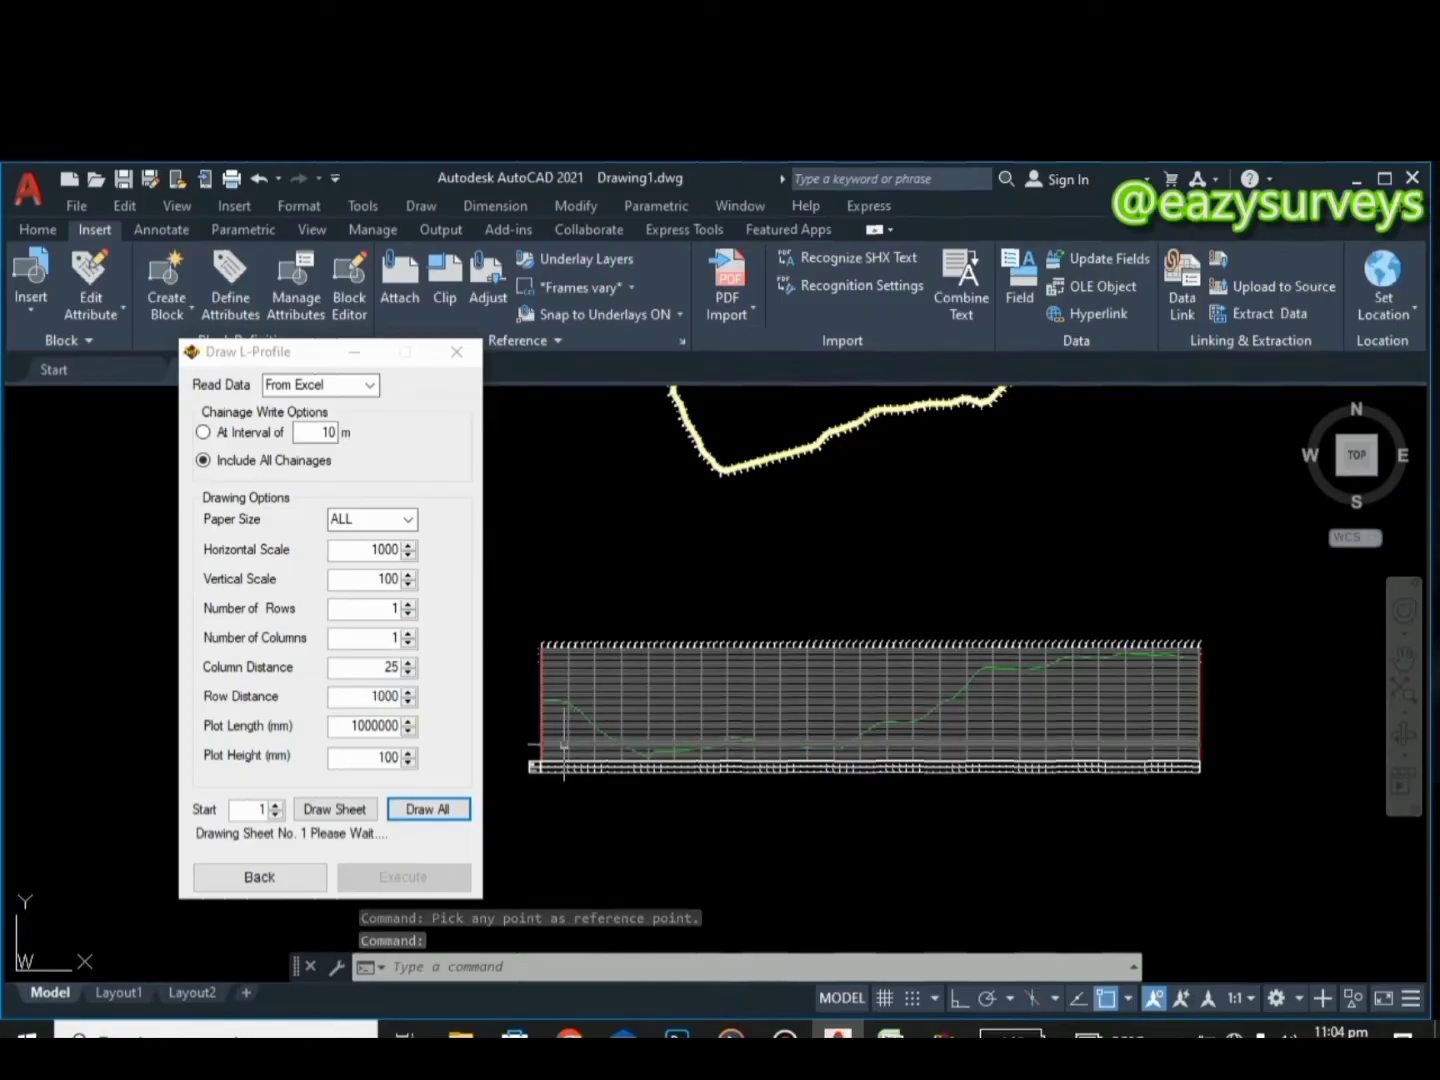
pyautogui.scroll(4, 554, 745)
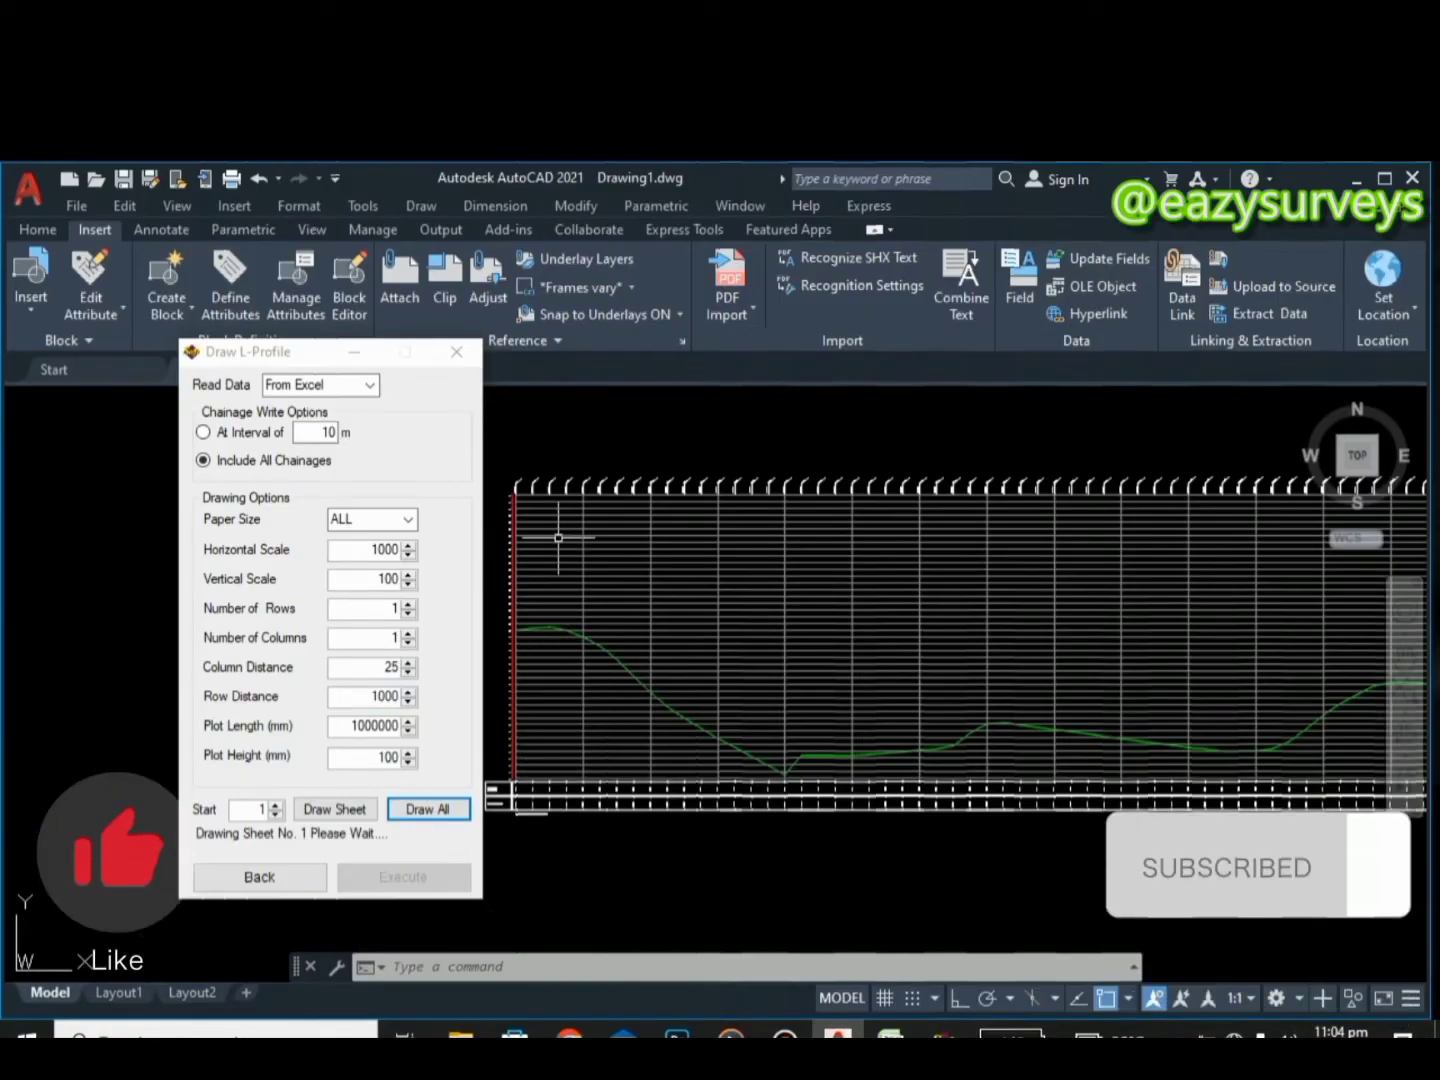
pyautogui.scroll(2, 546, 610)
pyautogui.moveTo(546, 610); pyautogui.dragTo(608, 632, button='middle')
pyautogui.scroll(-6, 608, 631)
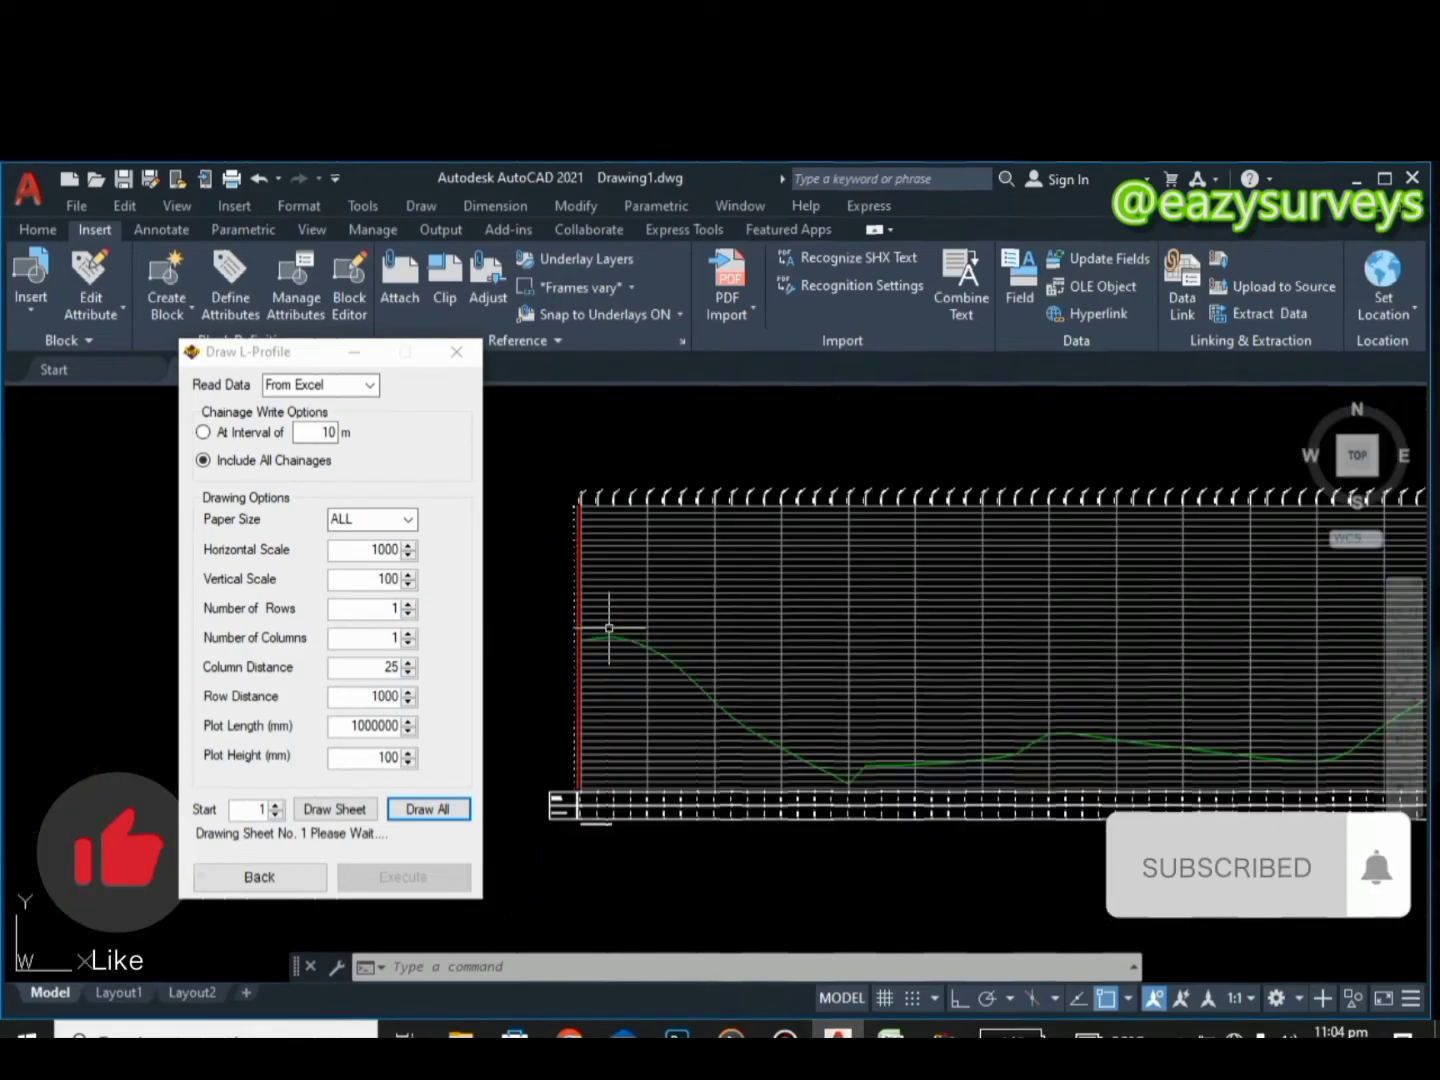
pyautogui.scroll(3, 595, 546)
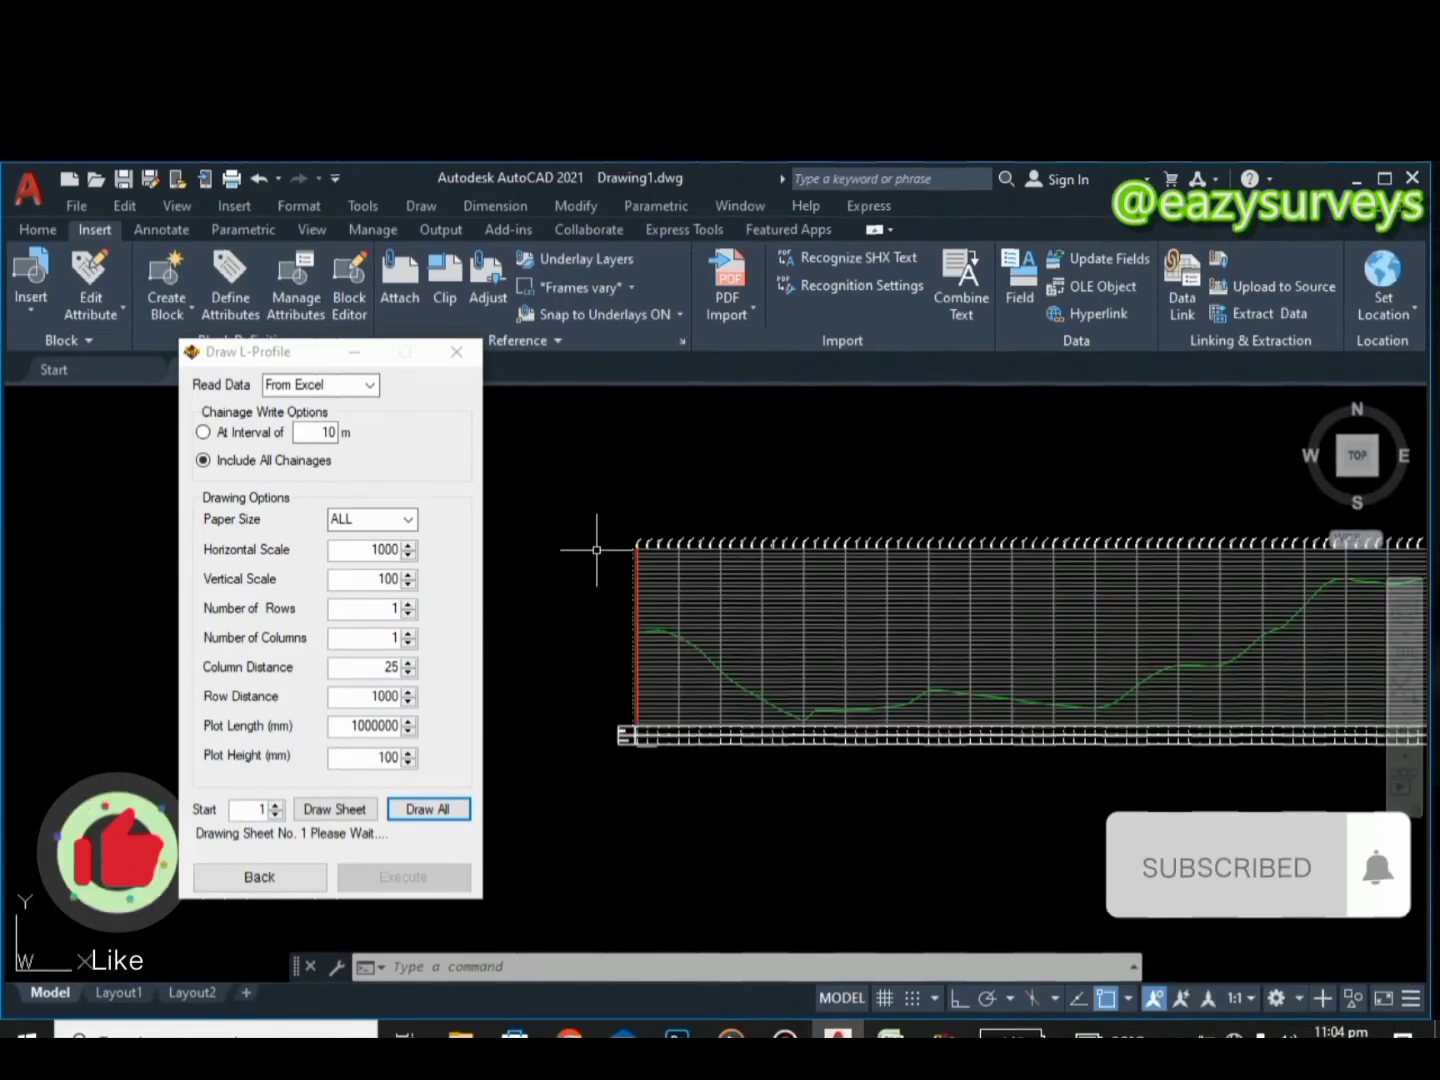
pyautogui.scroll(3, 590, 720)
pyautogui.scroll(3, 656, 851)
pyautogui.scroll(6, 572, 788)
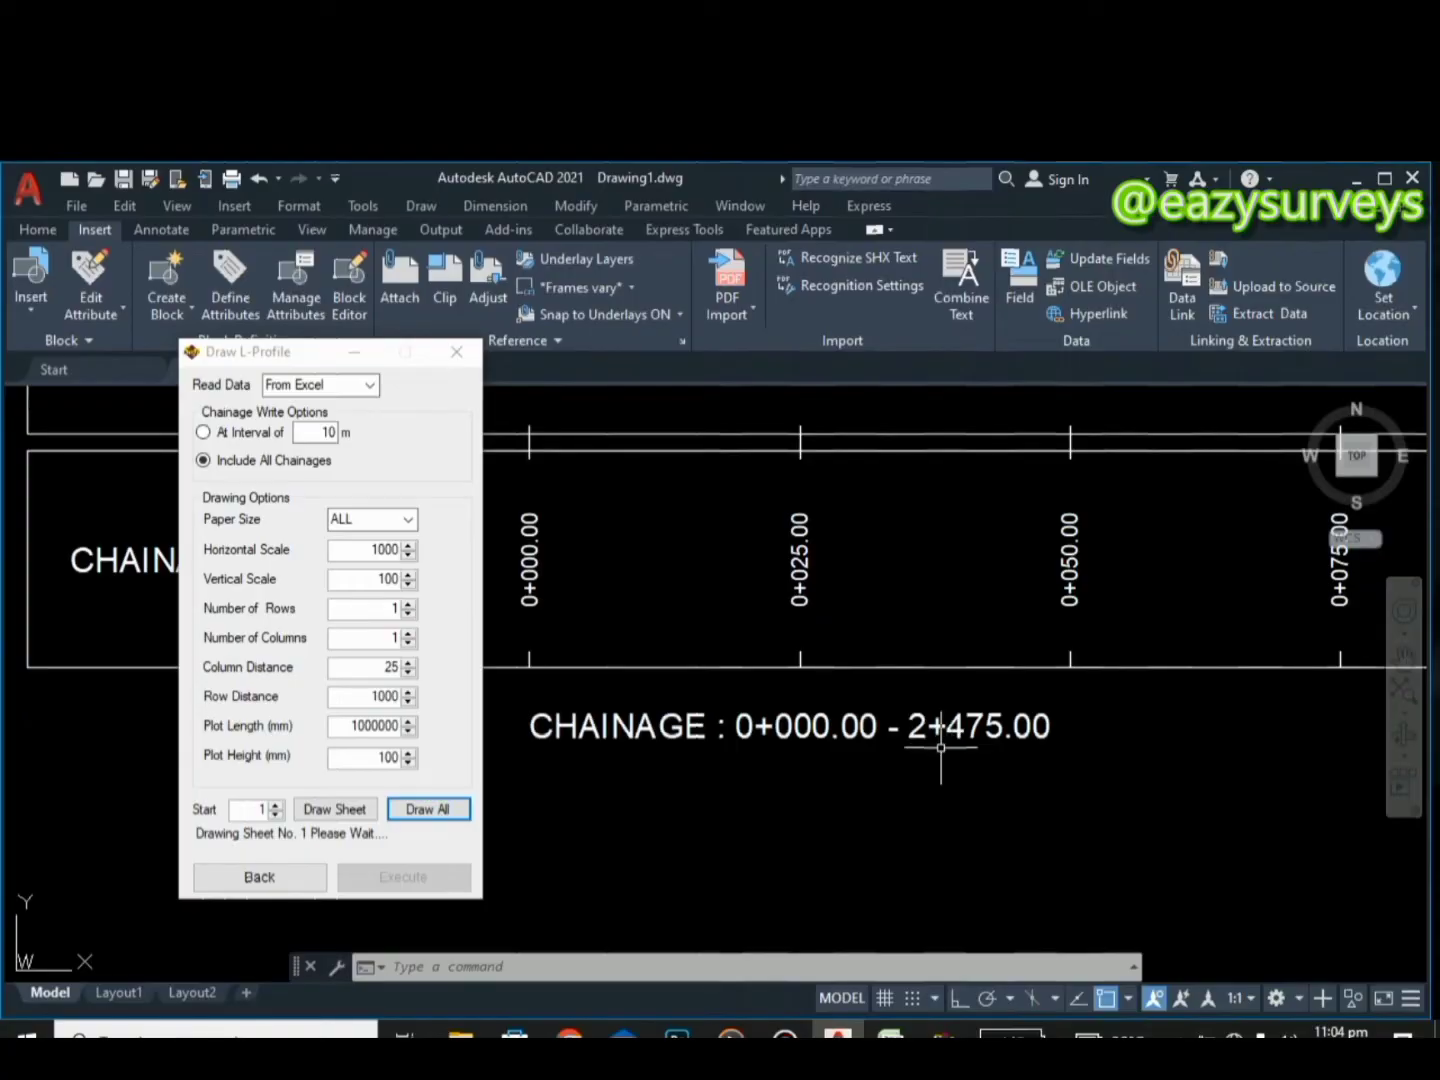
pyautogui.scroll(-10, 938, 745)
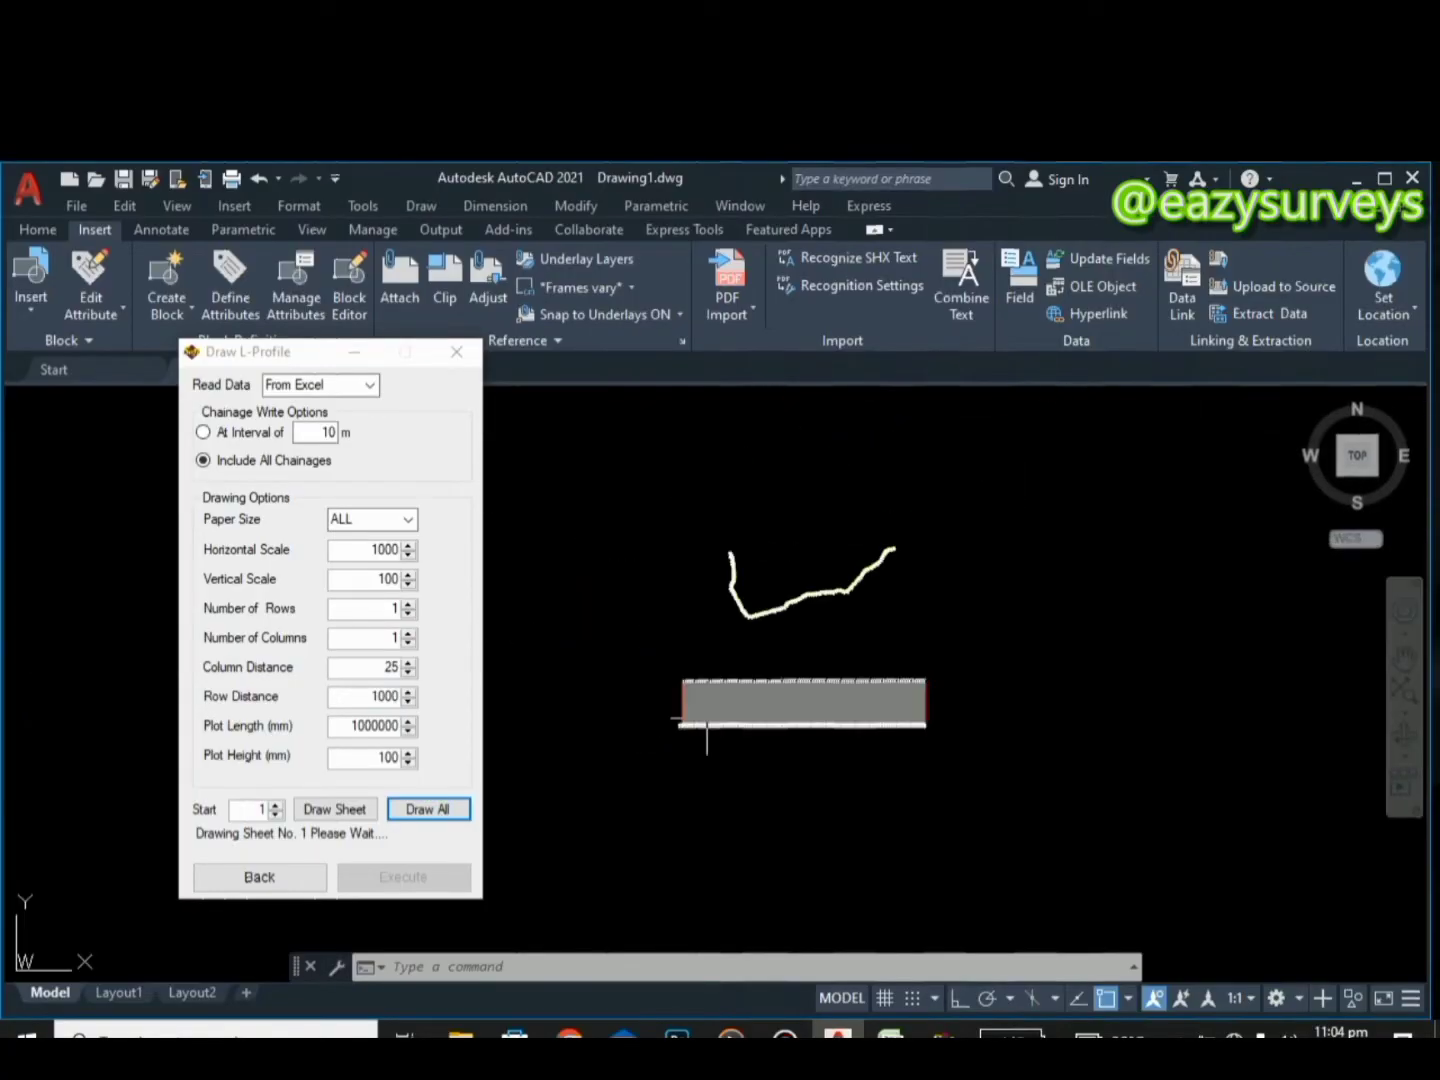
pyautogui.scroll(8, 927, 527)
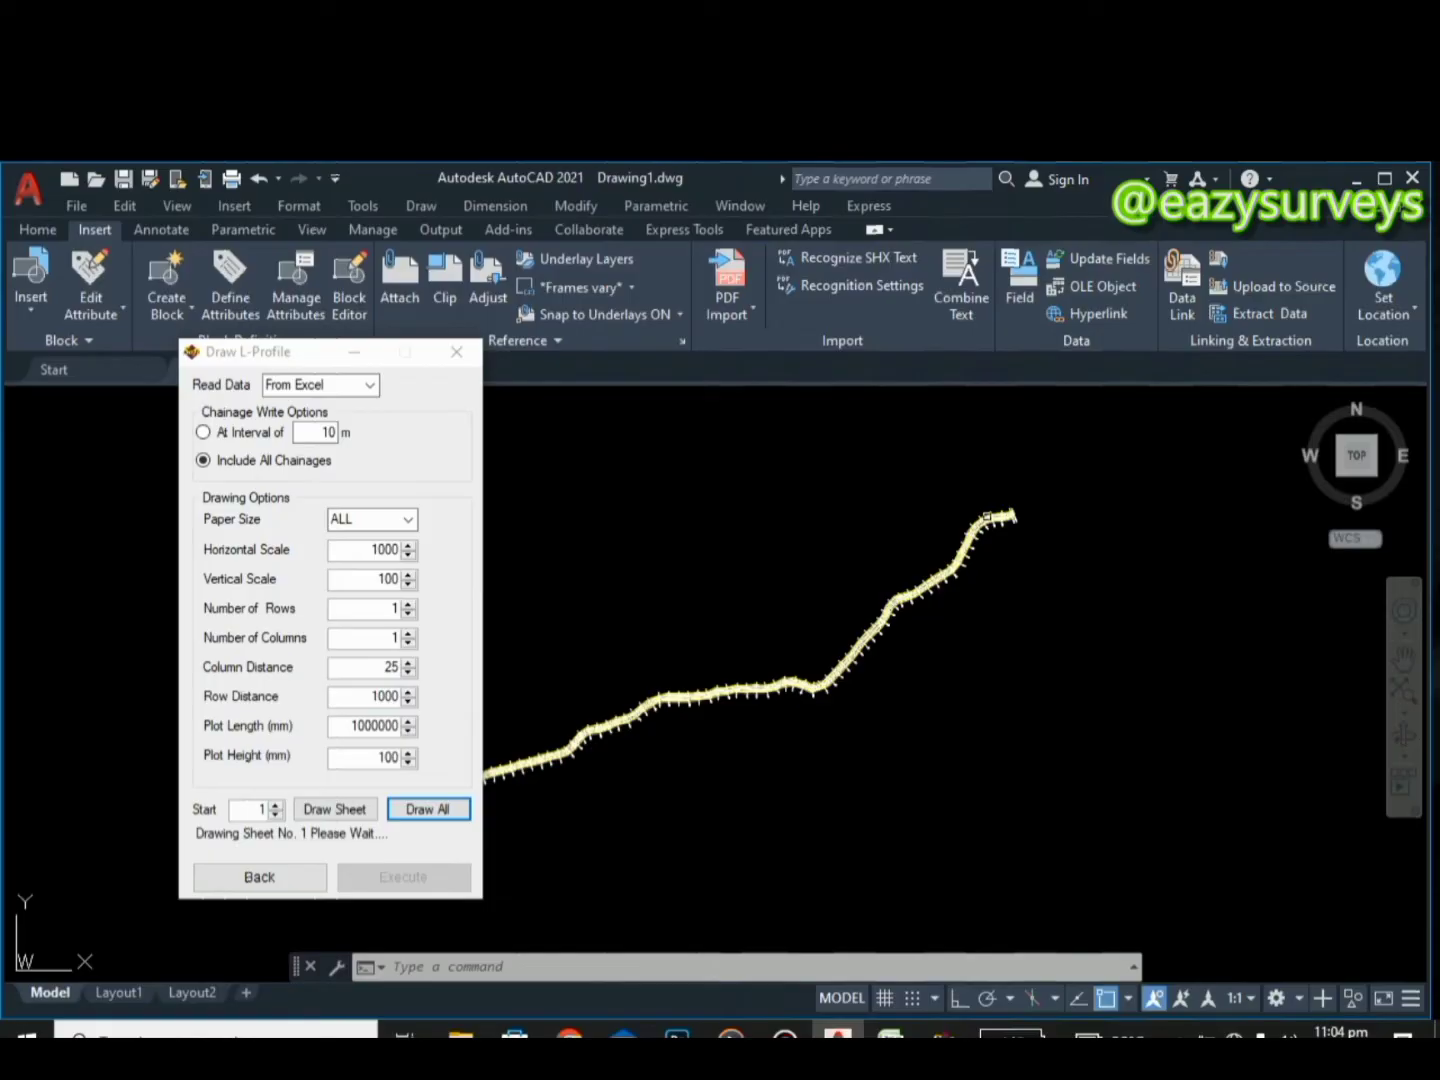
# Move the entire longitudinal profile upward so it sits closer beneath the road alignment
pyautogui.scroll(5, 997, 516)
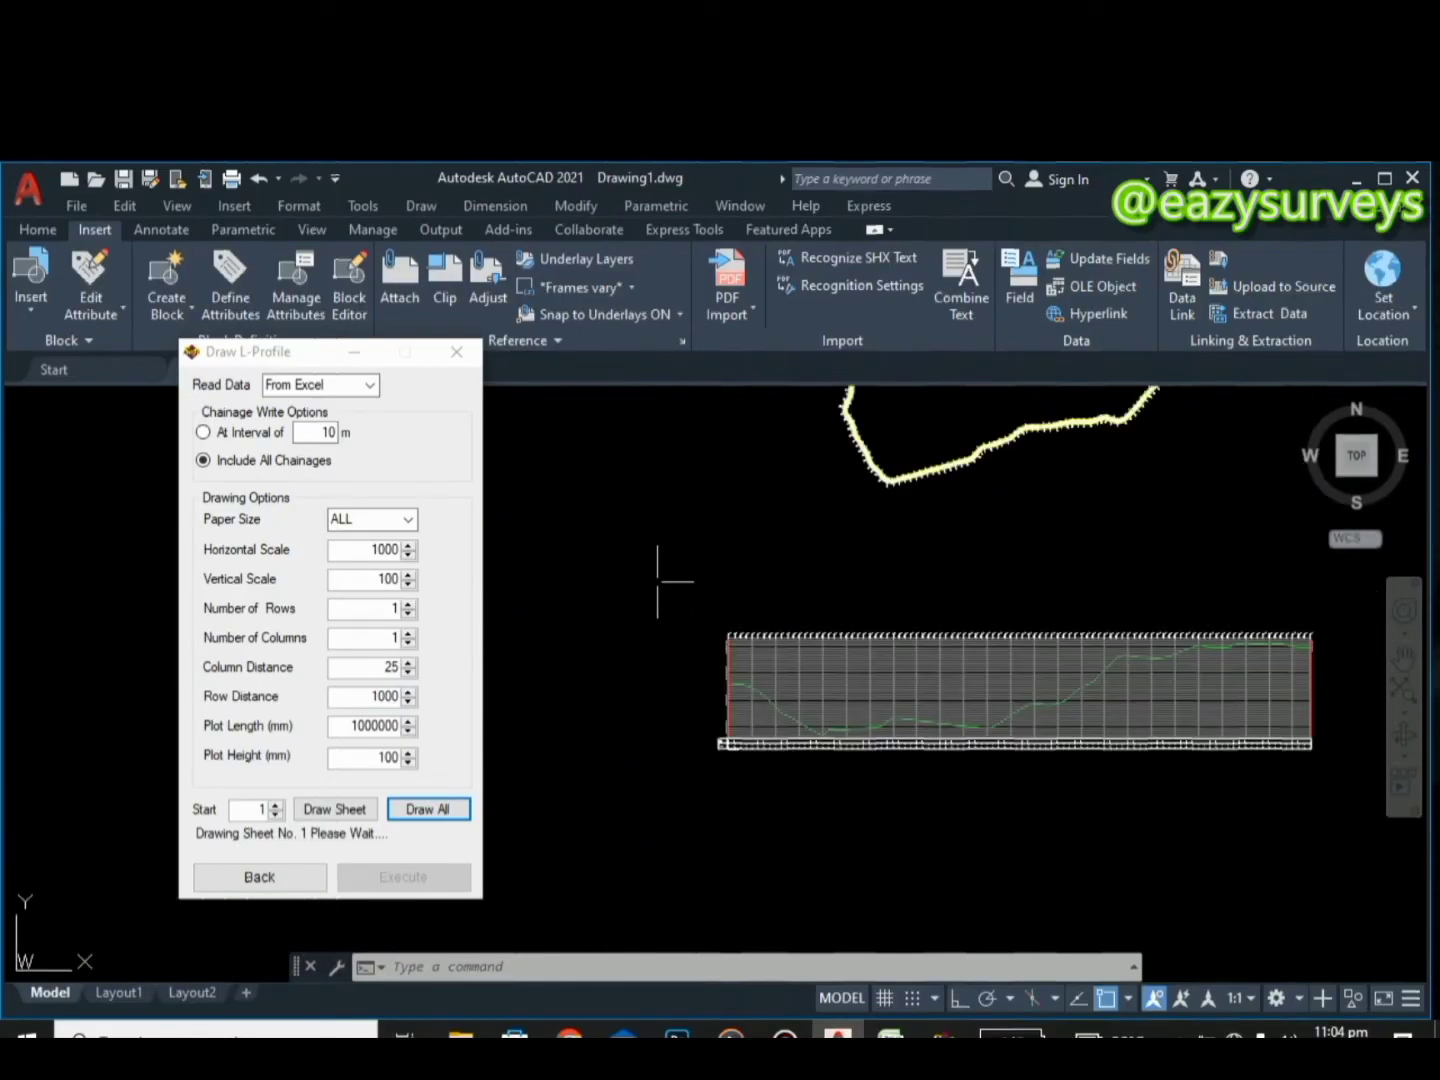
pyautogui.click(646, 576)
pyautogui.click(1366, 841)
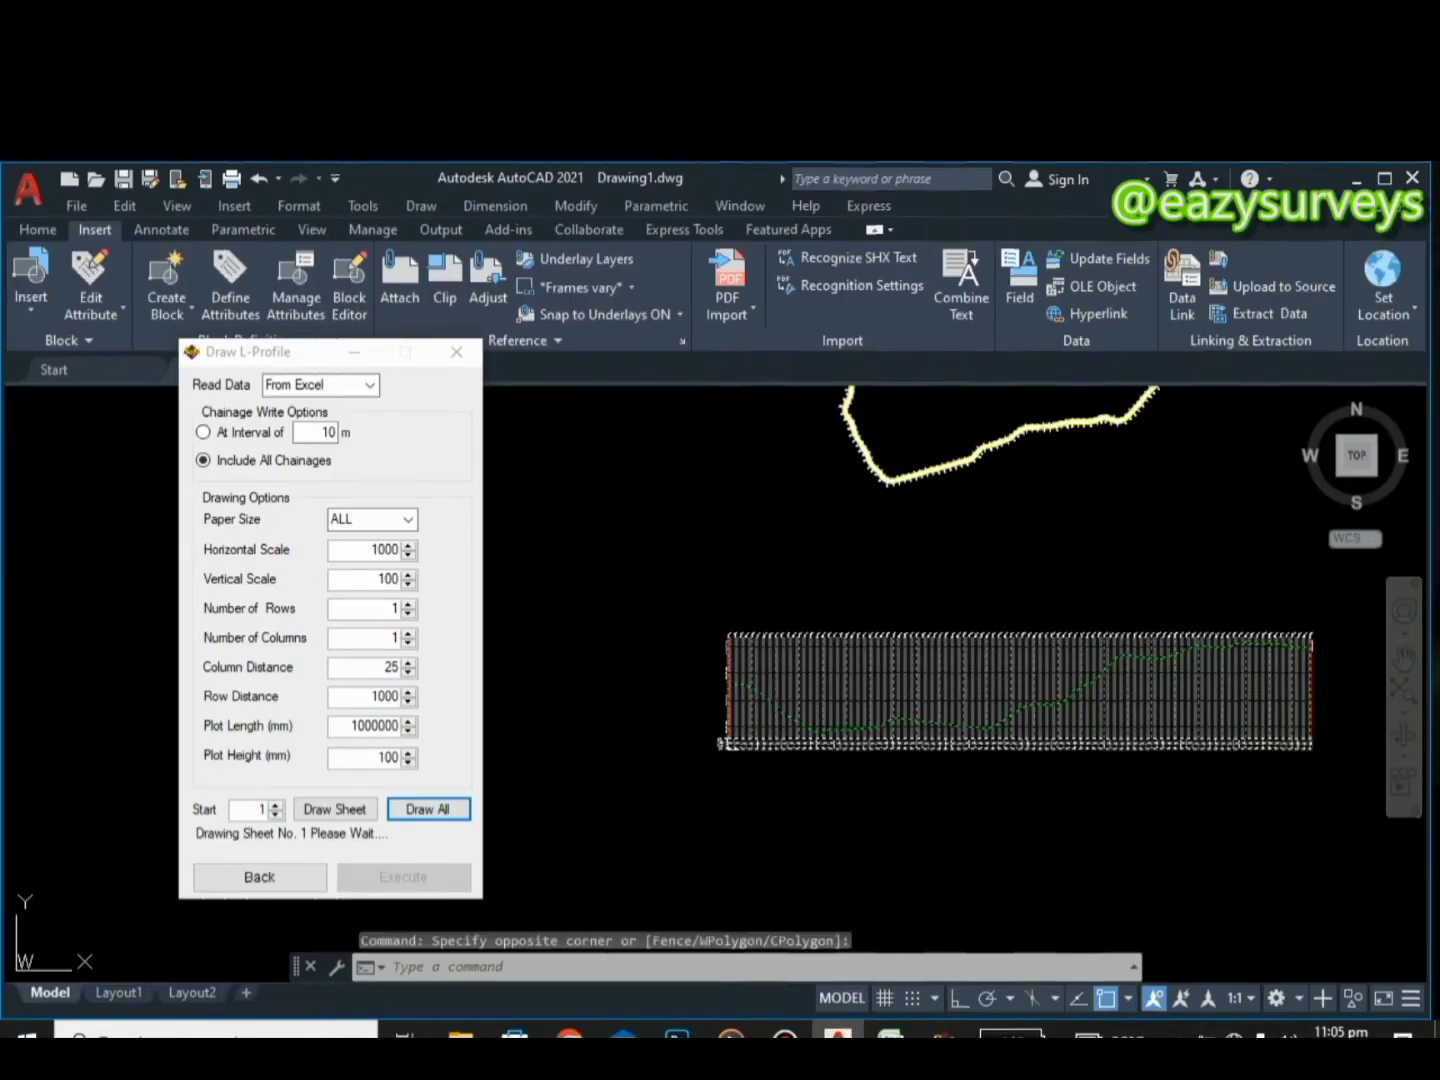
pyautogui.rightClick(1083, 832)
pyautogui.click(1139, 476)
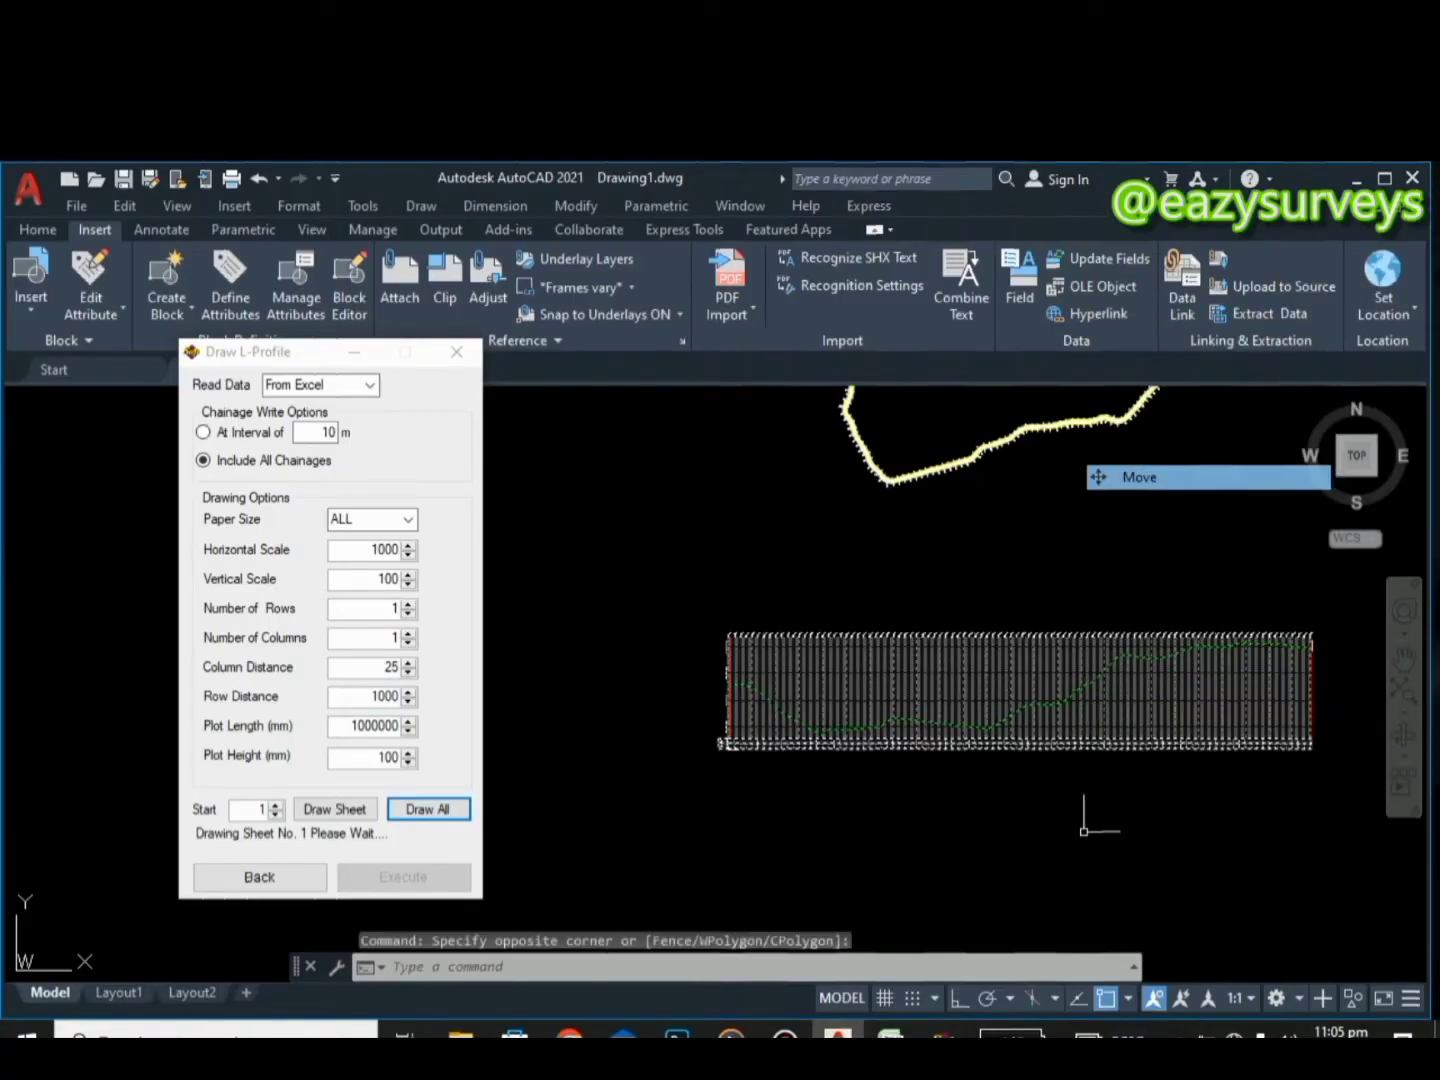
pyautogui.click(867, 878)
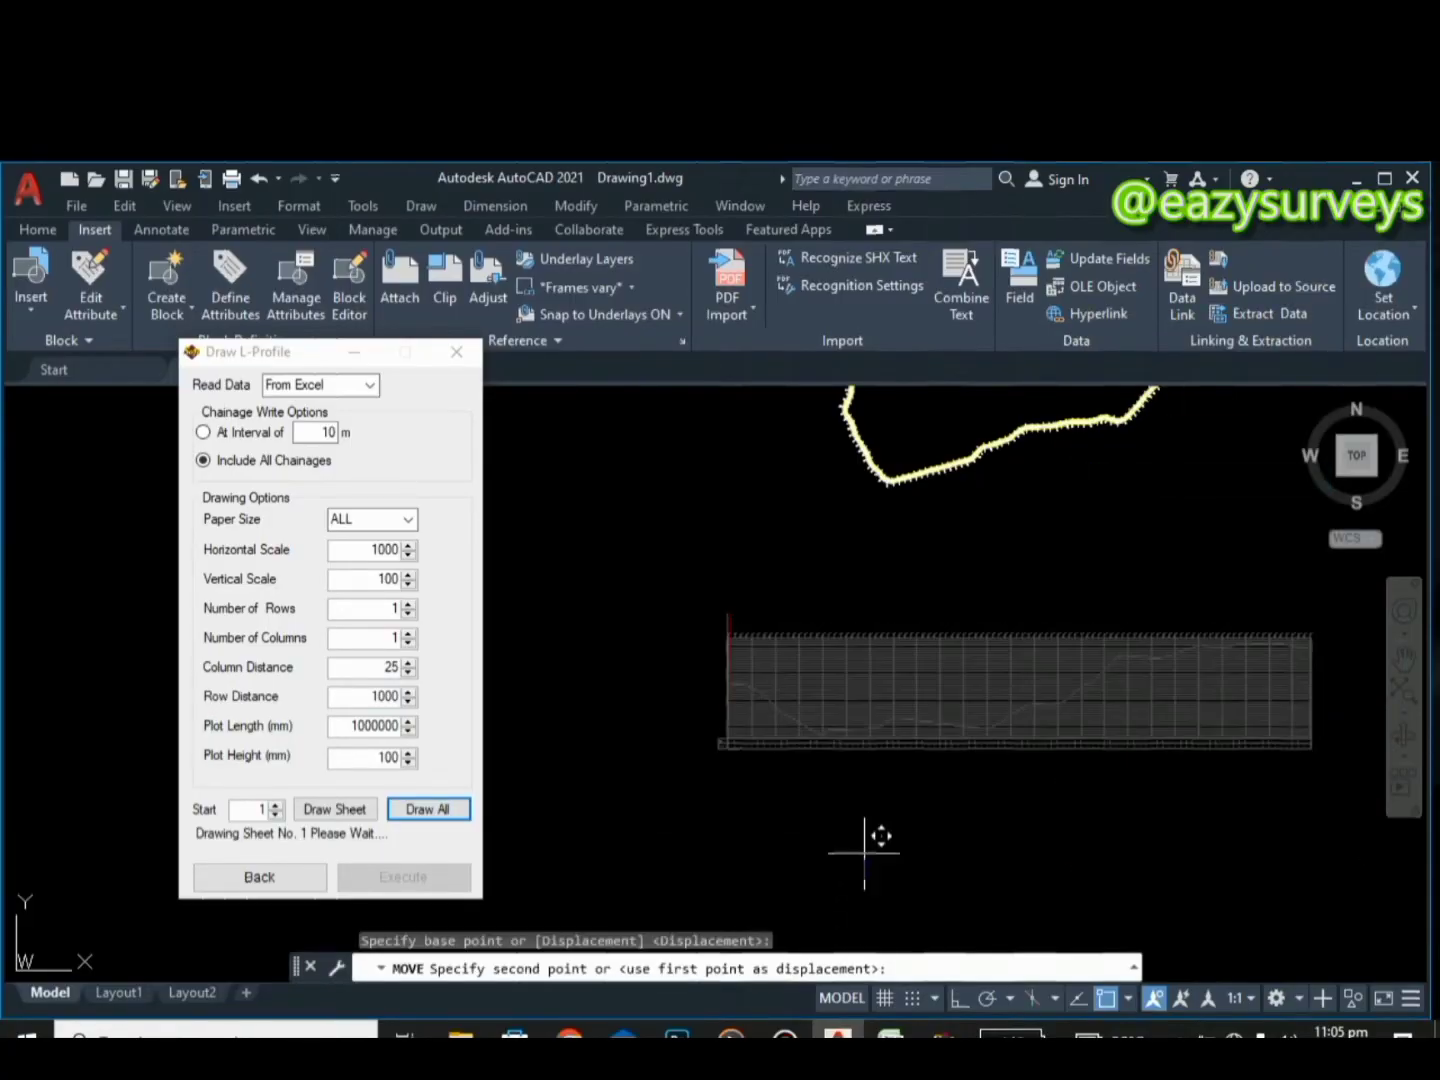
pyautogui.click(885, 786)
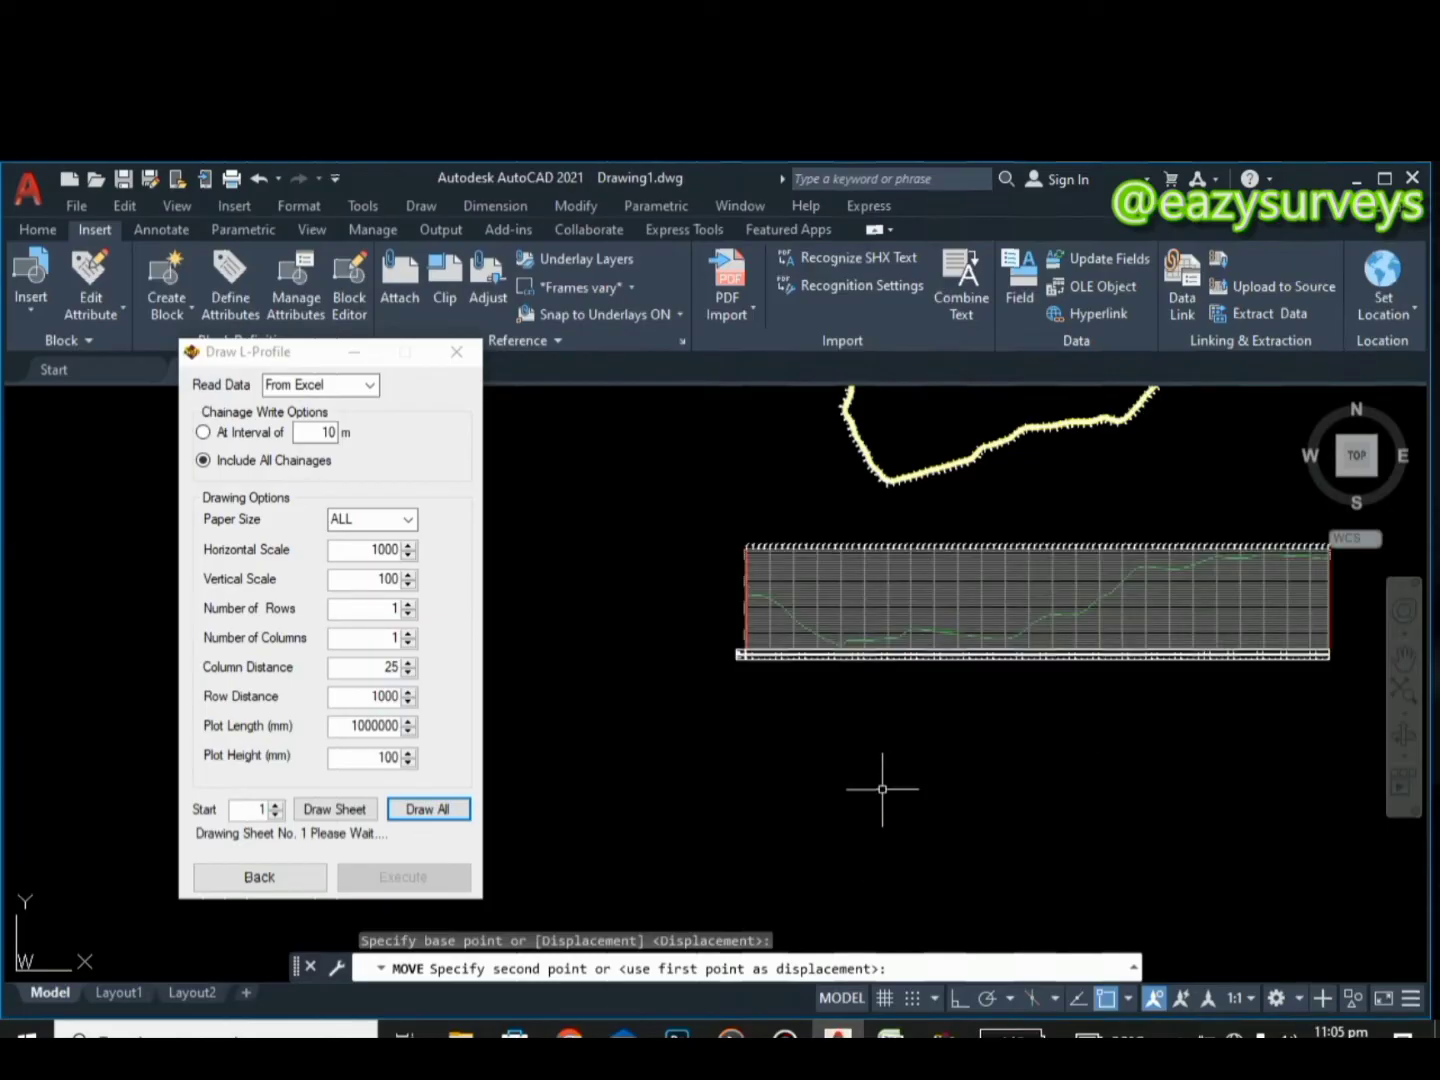
pyautogui.click(1404, 689)
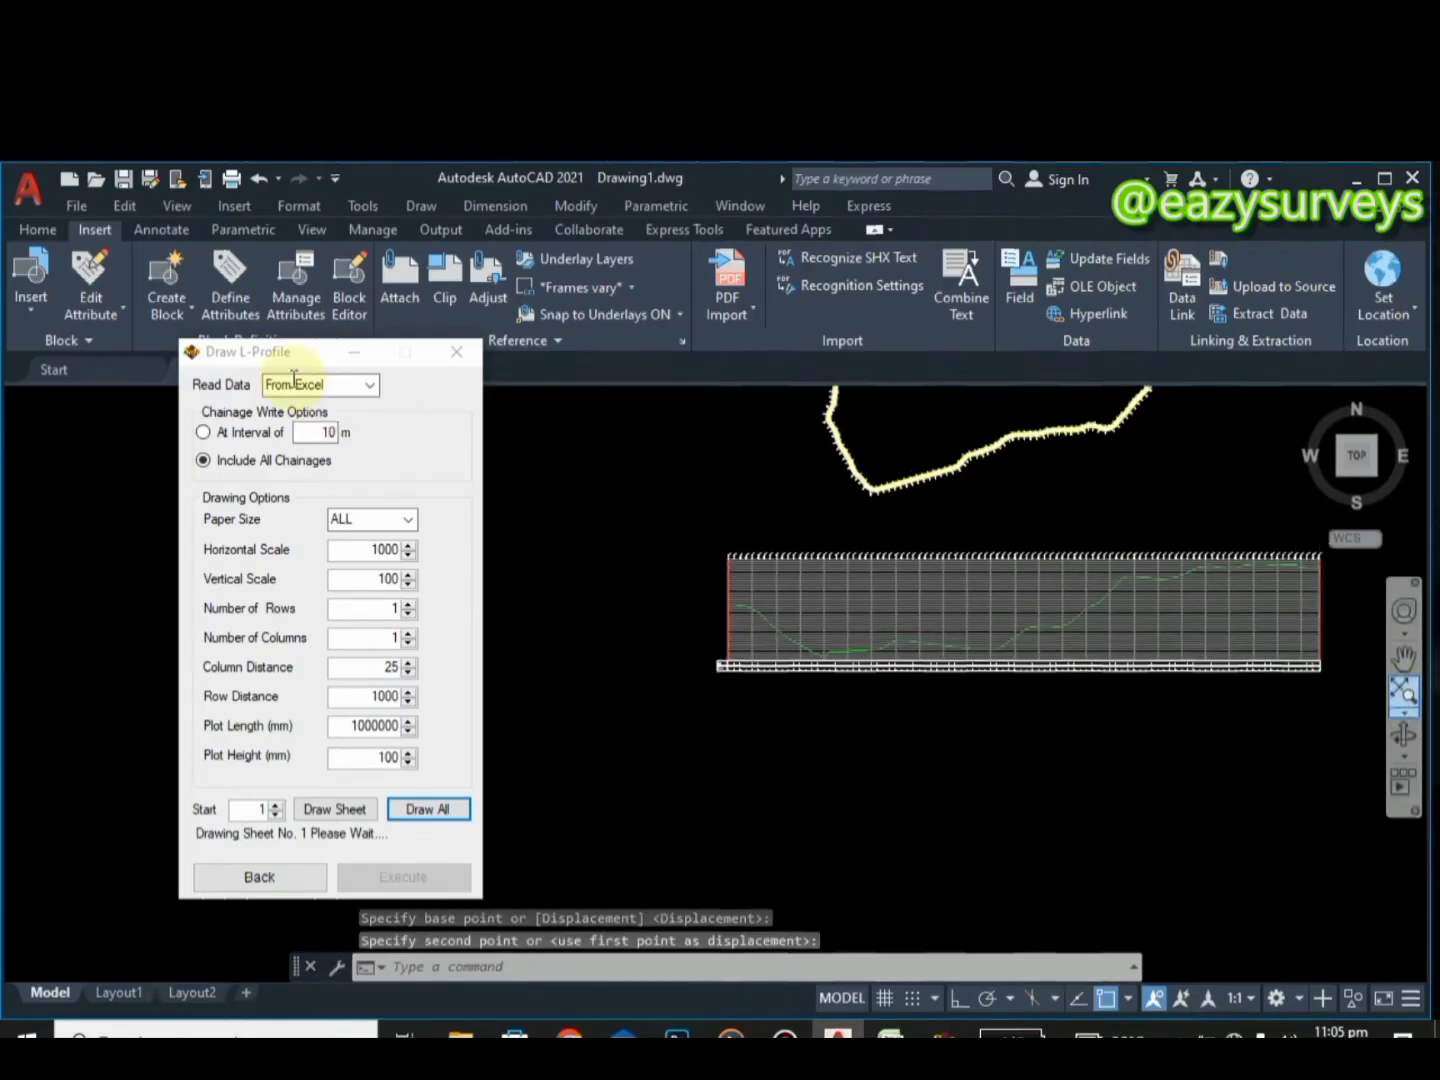
# Examine the profile's labels along the upper edge, the ground line to its far end, and the level and chainage rows underneath
pyautogui.moveTo(677, 621); pyautogui.dragTo(739, 563, button='middle')
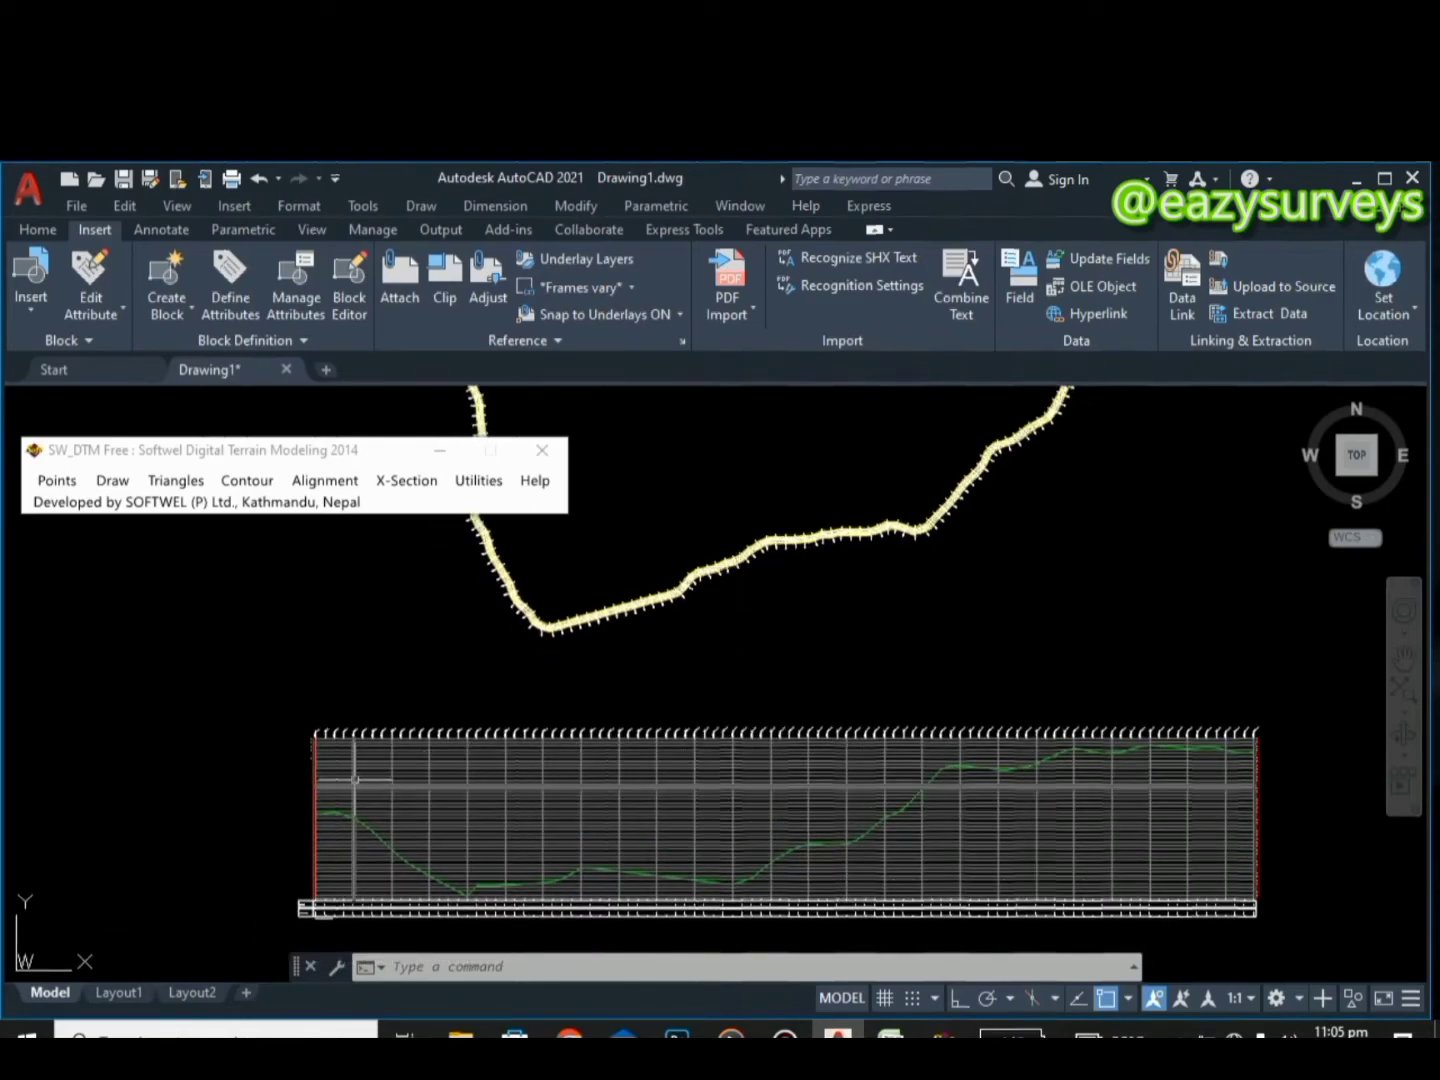
pyautogui.scroll(3, 290, 734)
pyautogui.scroll(2, 270, 725)
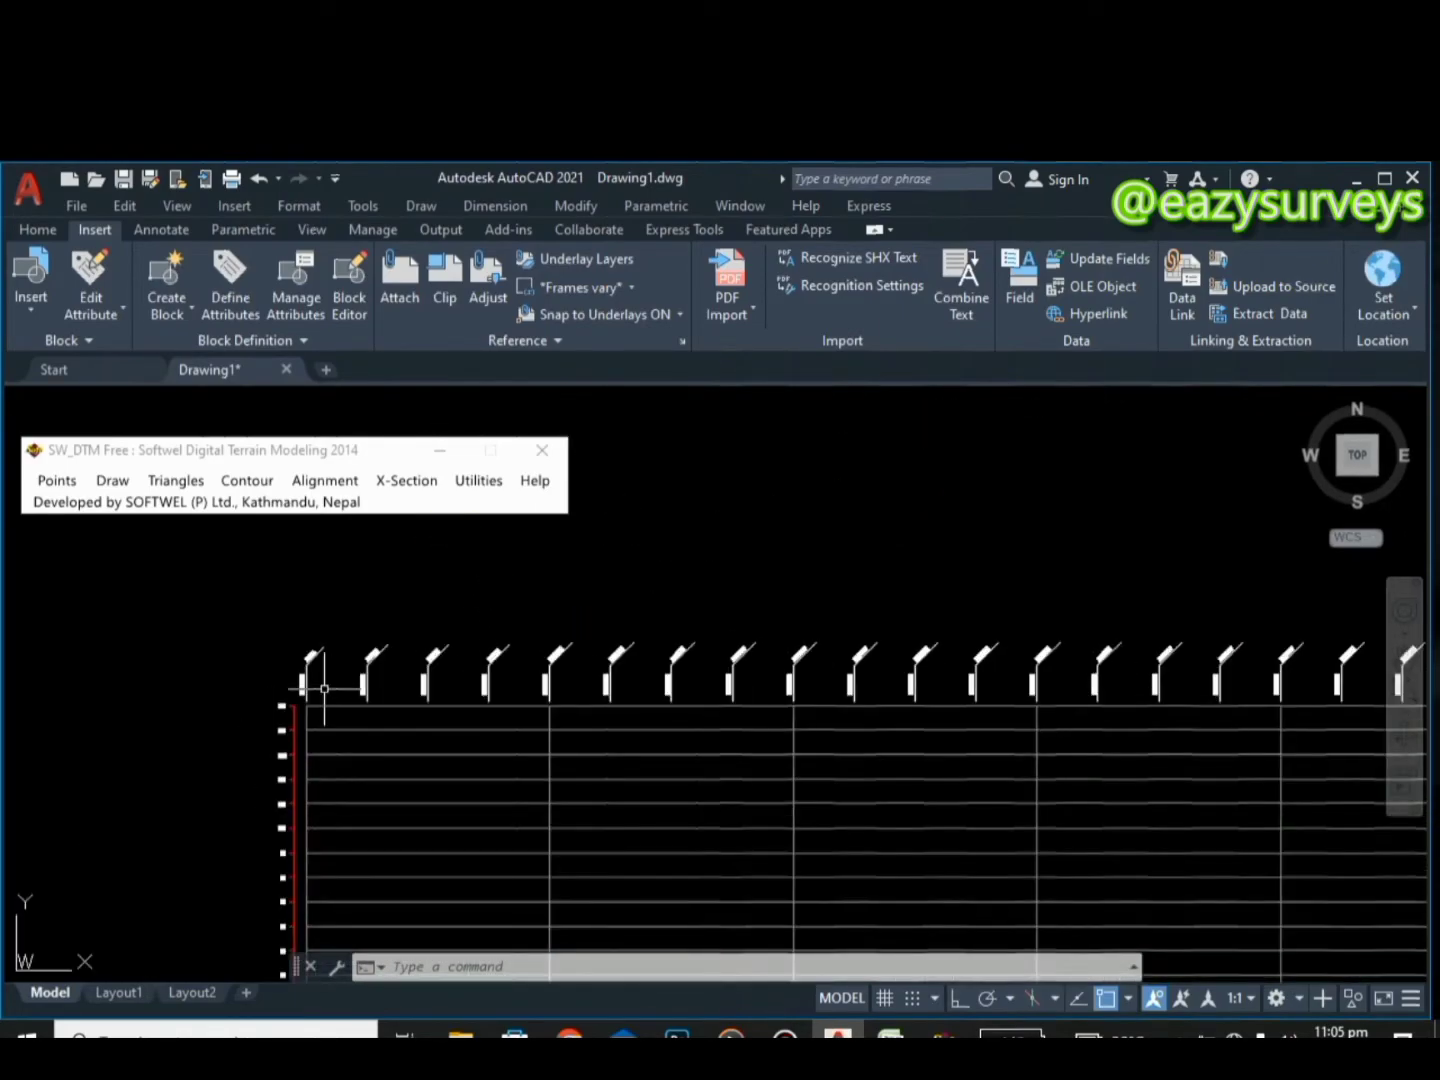
pyautogui.scroll(3, 324, 688)
pyautogui.scroll(-4, 325, 689)
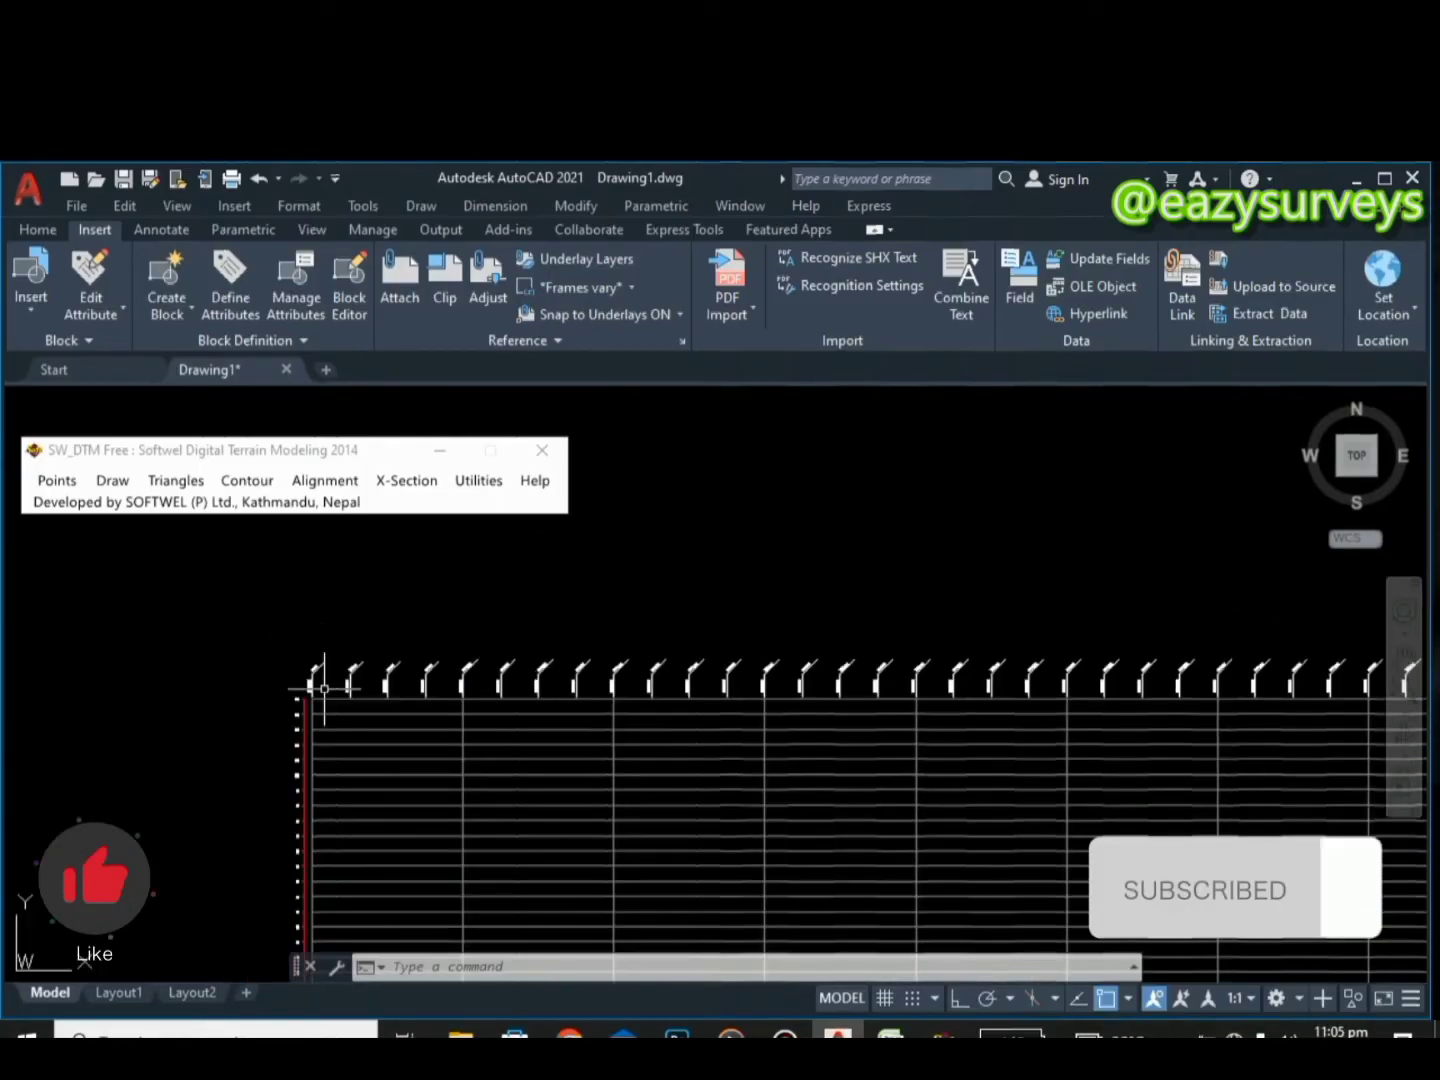
pyautogui.scroll(-4, 436, 693)
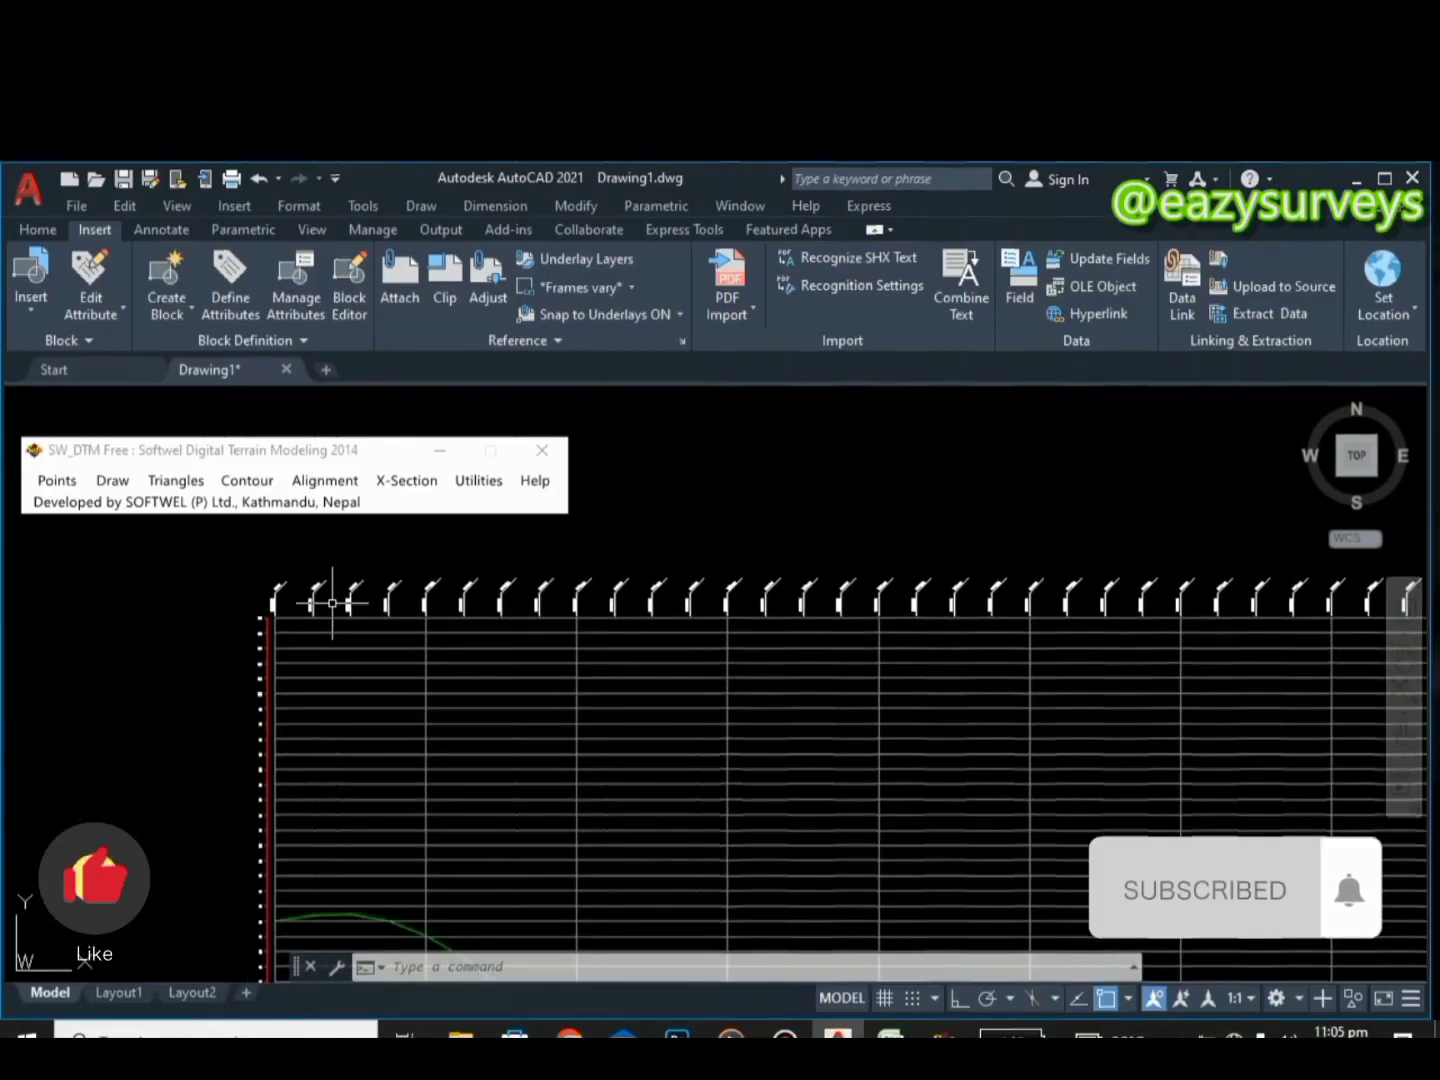
pyautogui.scroll(-5, 481, 746)
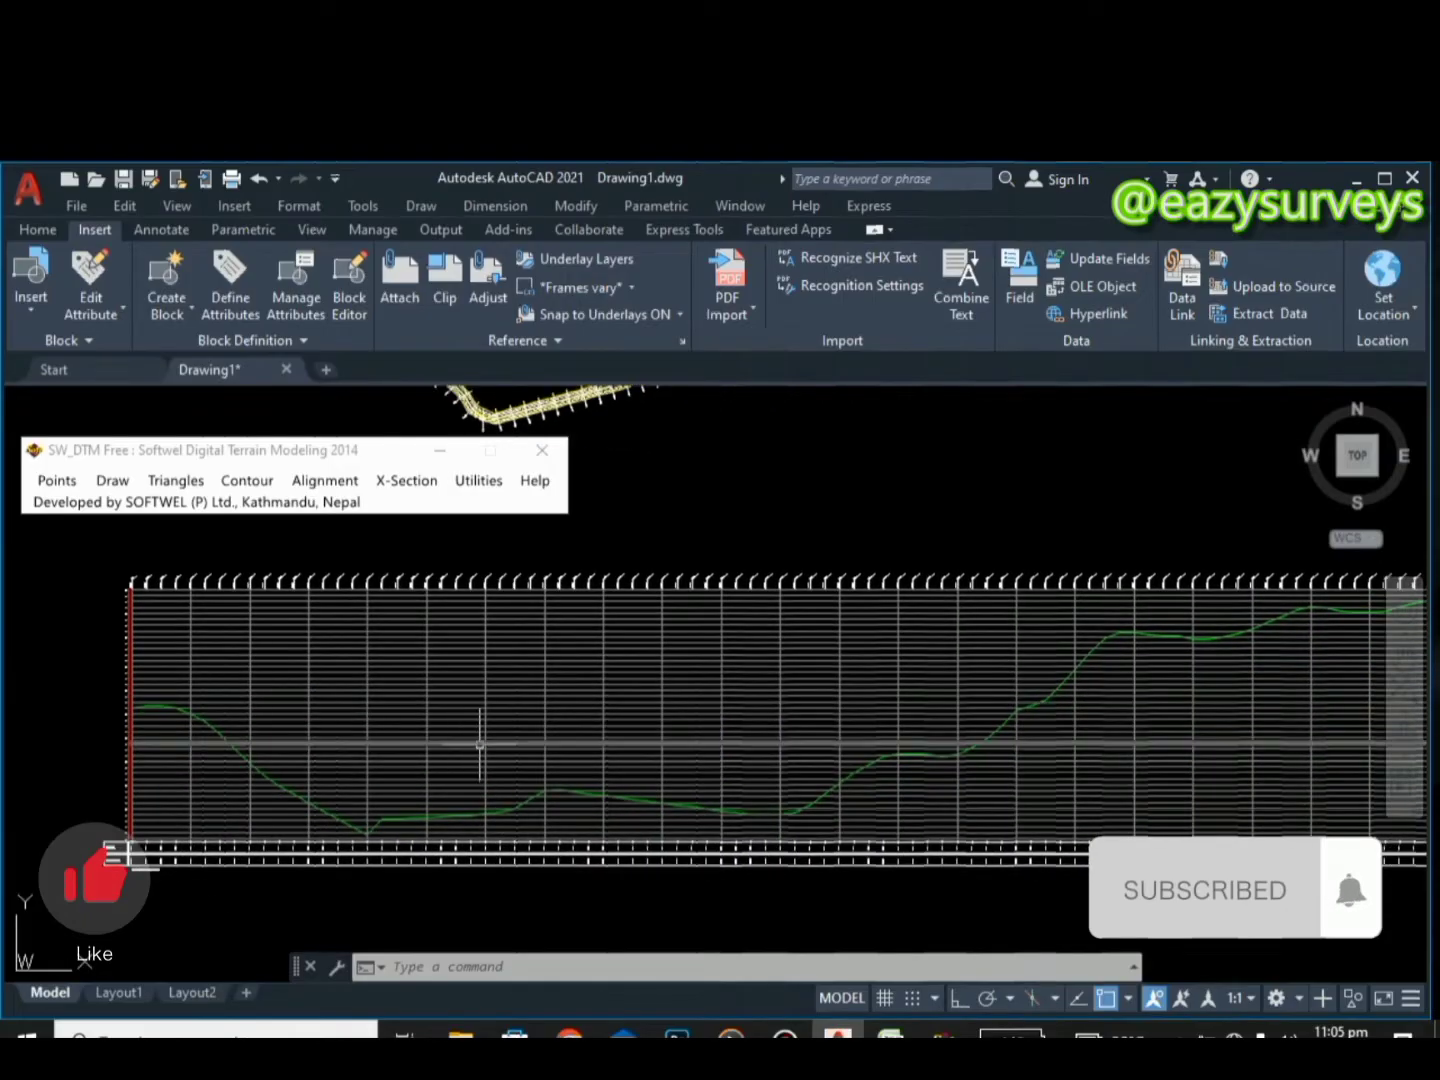
pyautogui.scroll(8, 705, 800)
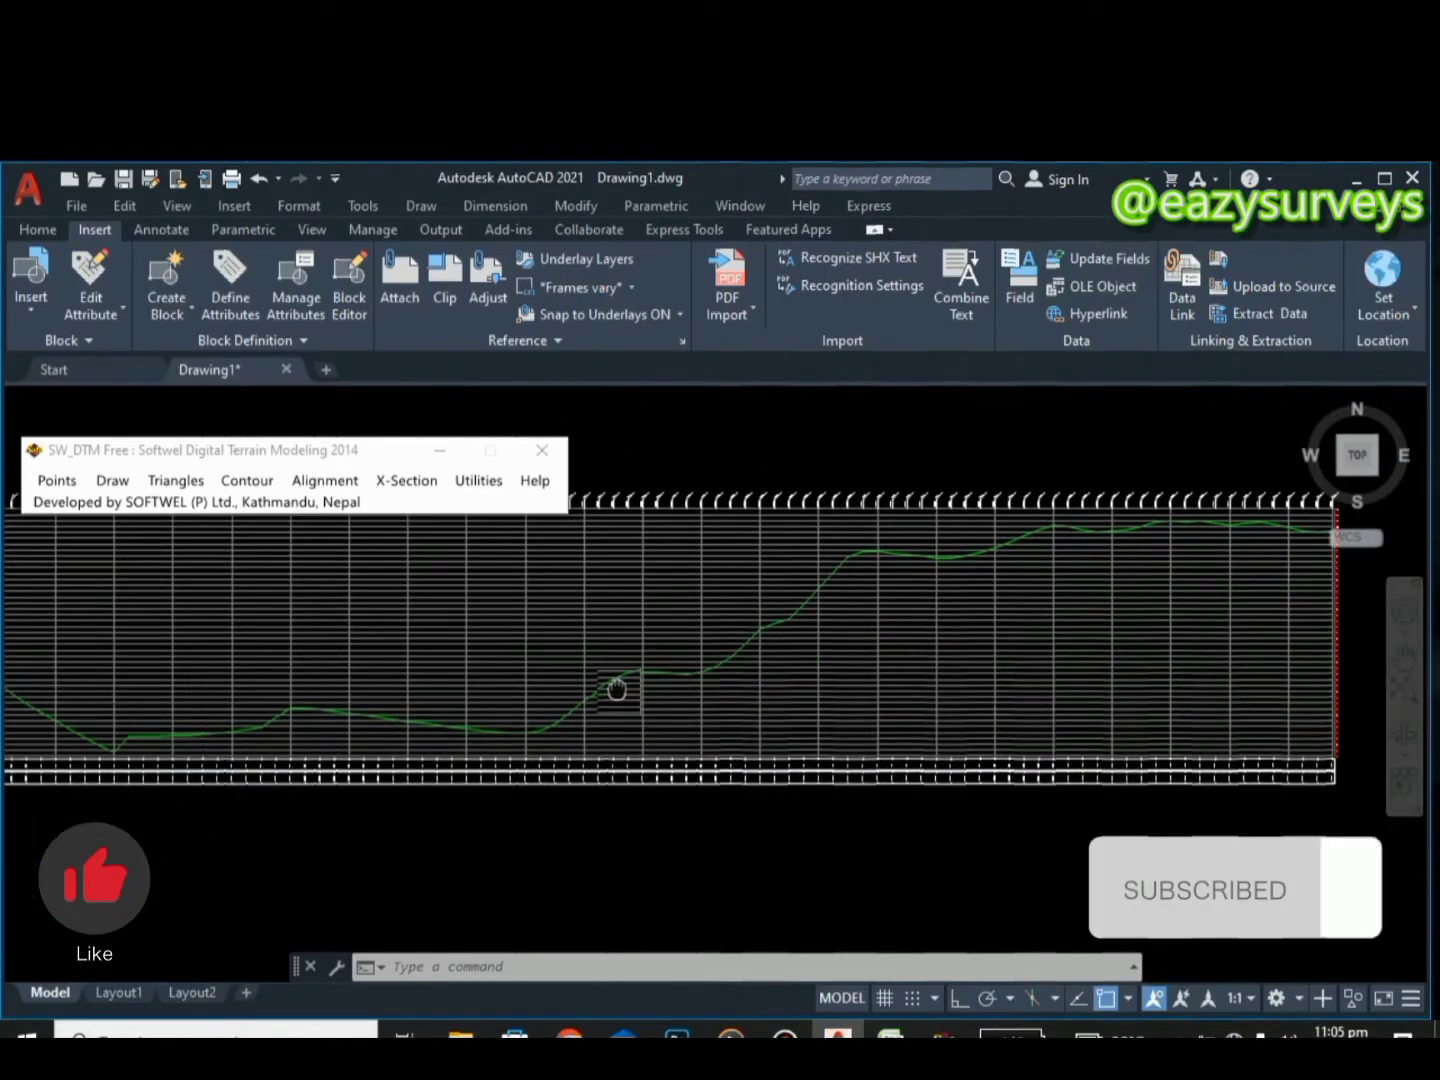
pyautogui.scroll(-5, 636, 764)
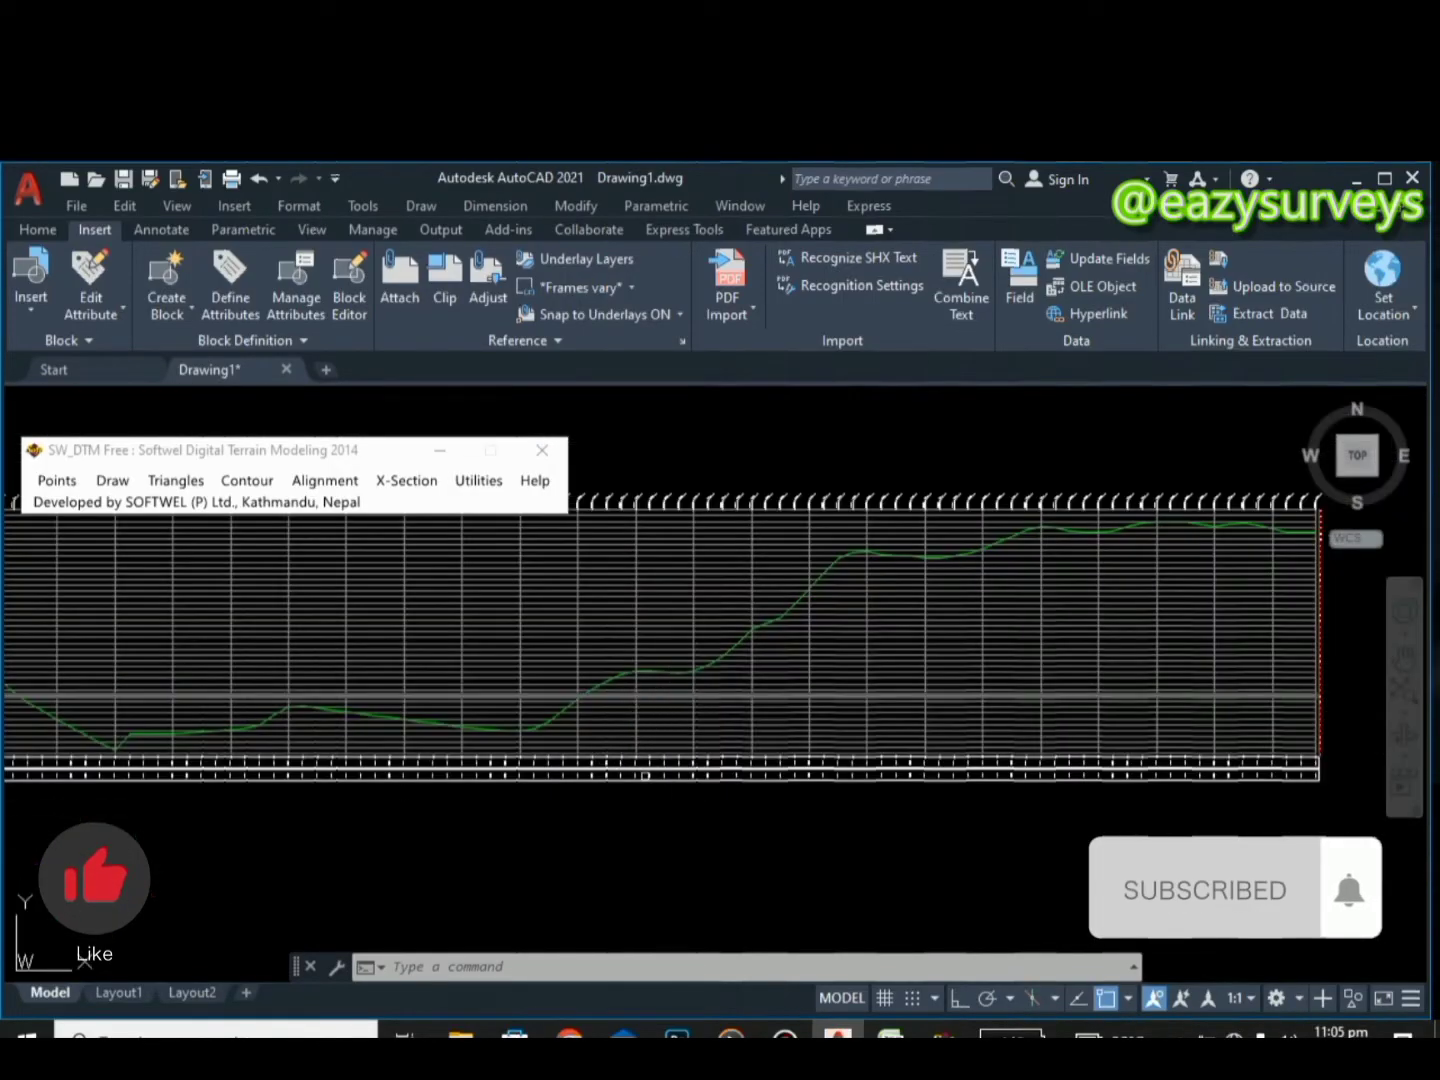
pyautogui.scroll(8, 563, 772)
pyautogui.scroll(3, 590, 640)
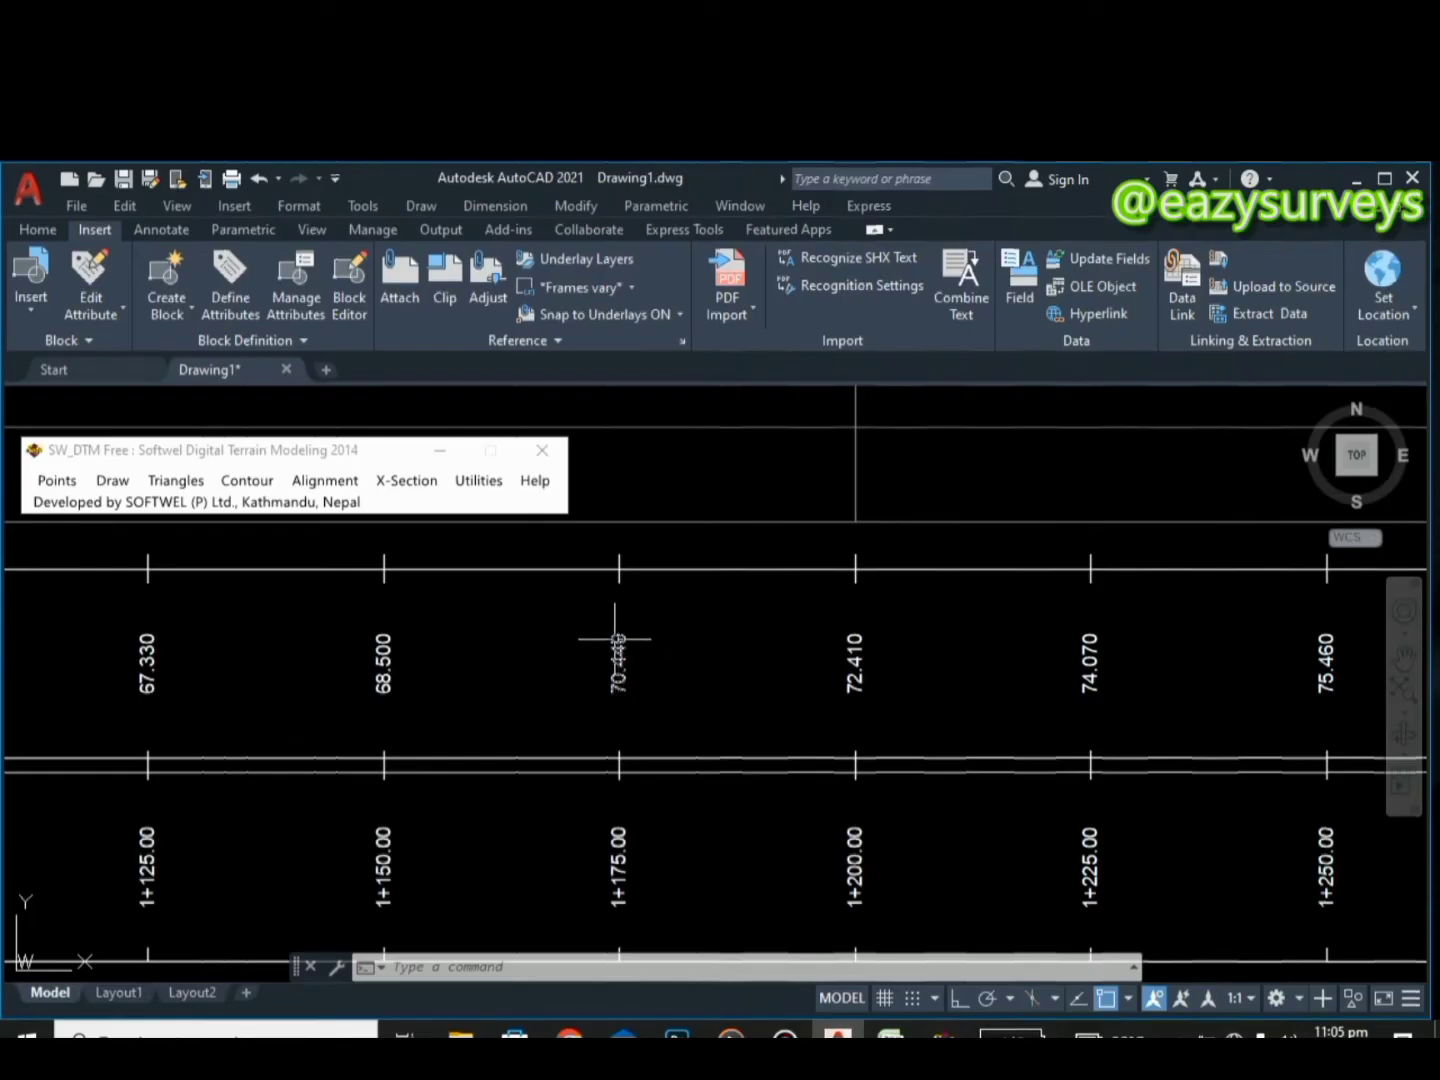
pyautogui.scroll(-5, 615, 638)
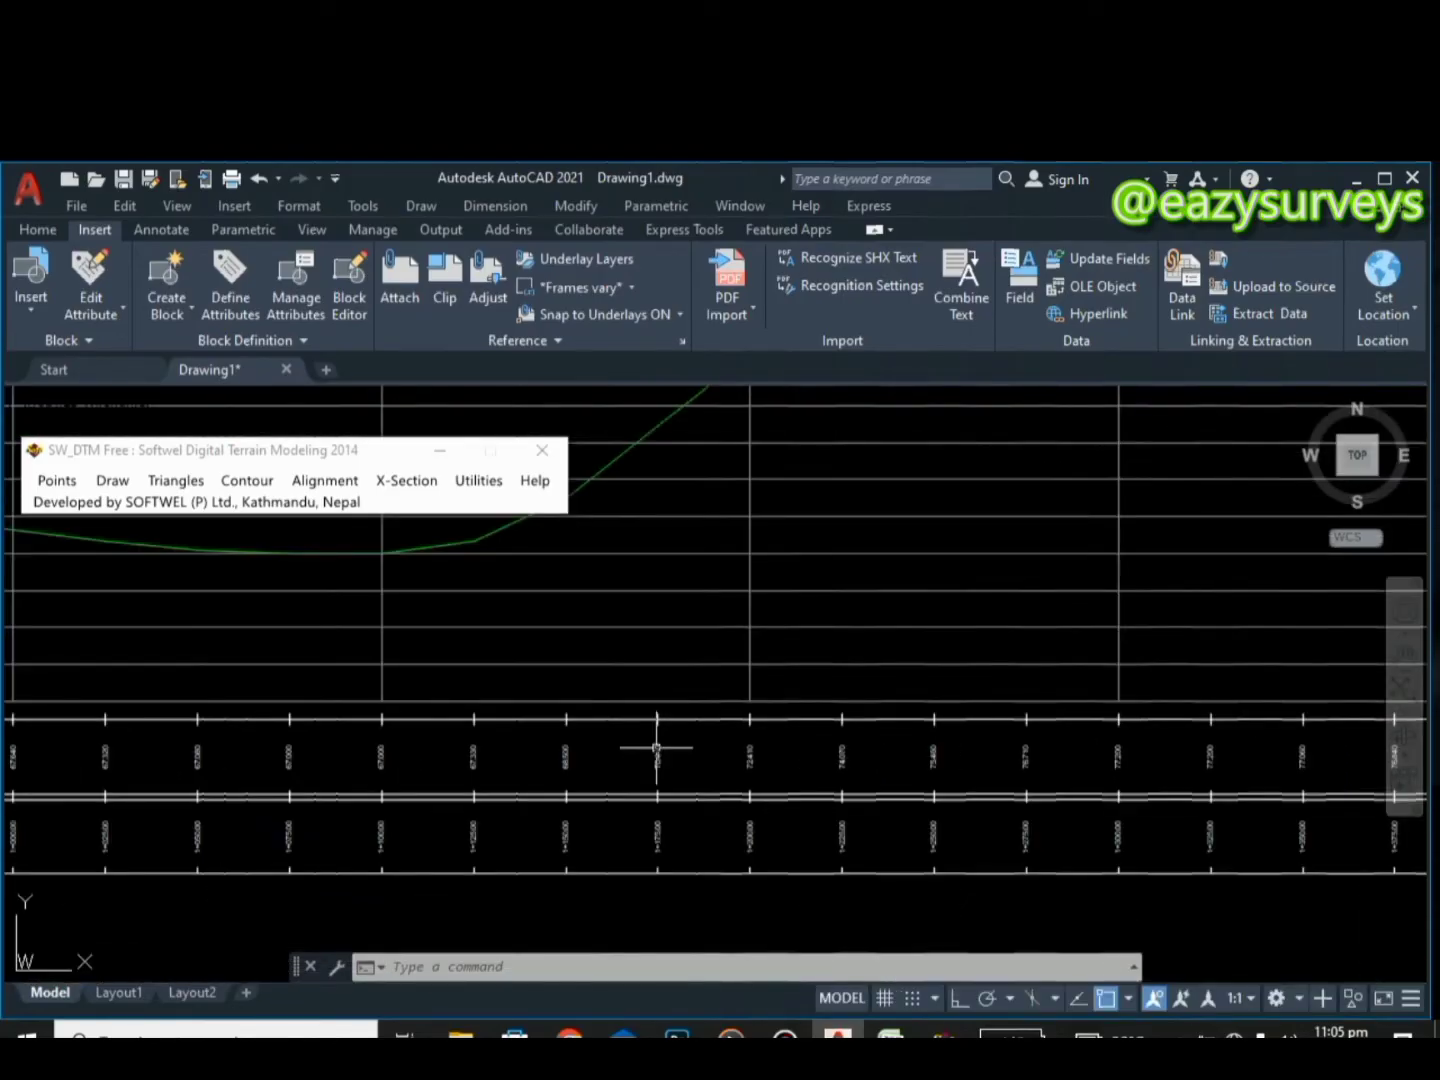
pyautogui.scroll(-2, 656, 748)
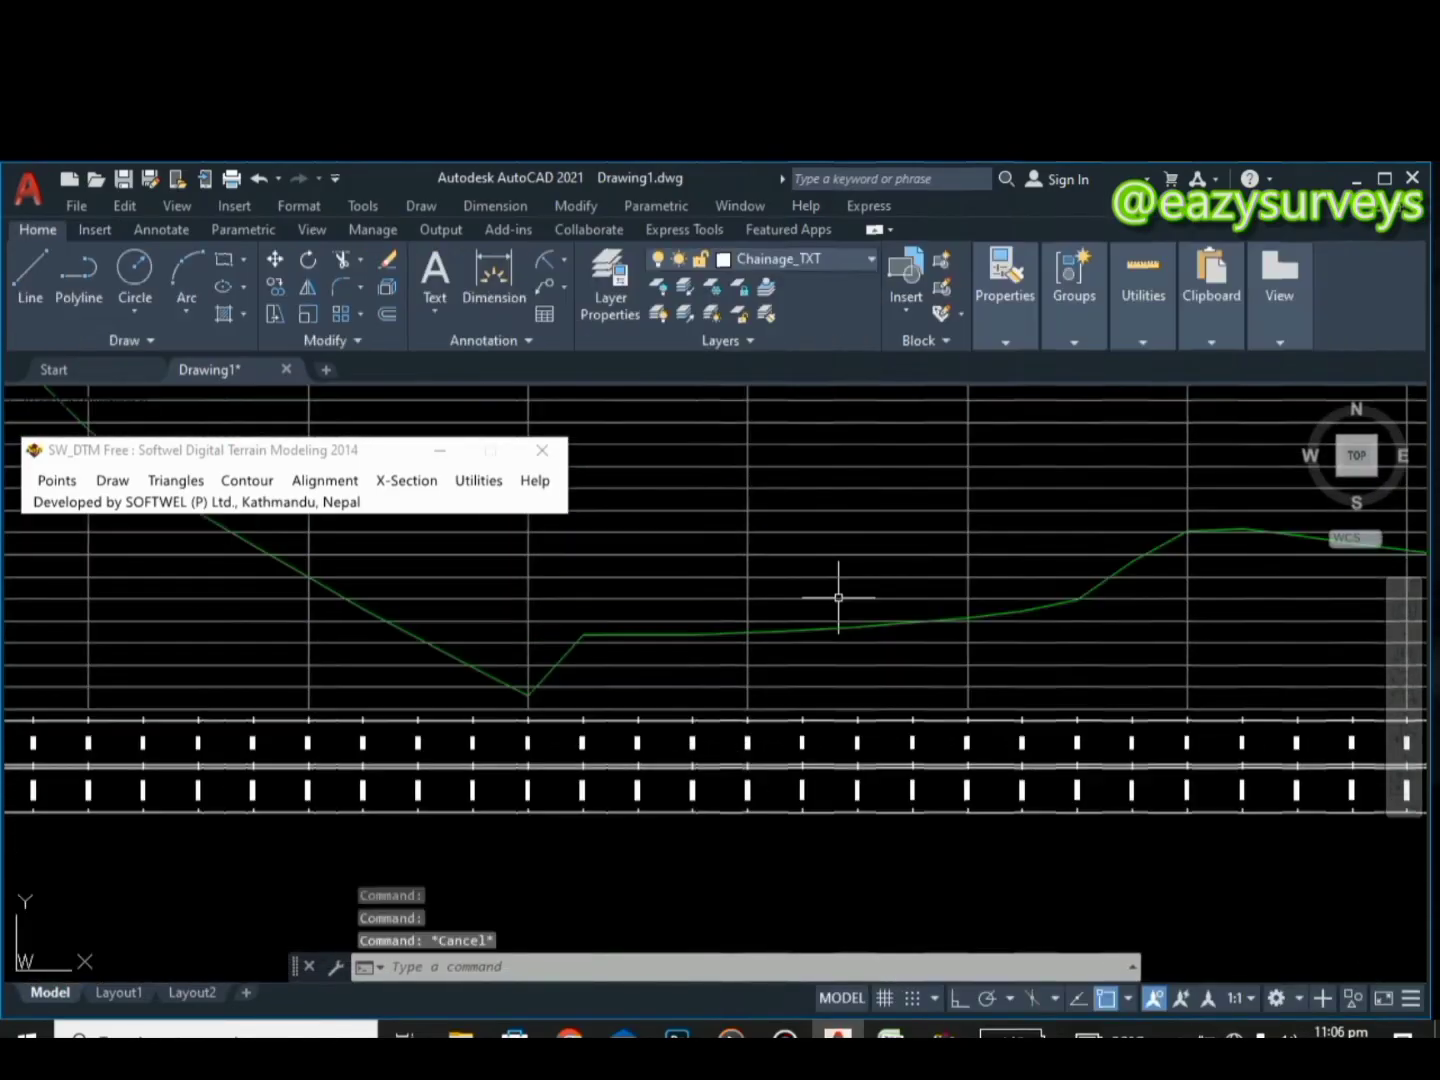
# Change the colour of the green ground line polyline in the profile to Red
pyautogui.moveTo(836, 595); pyautogui.dragTo(706, 648, button='middle')
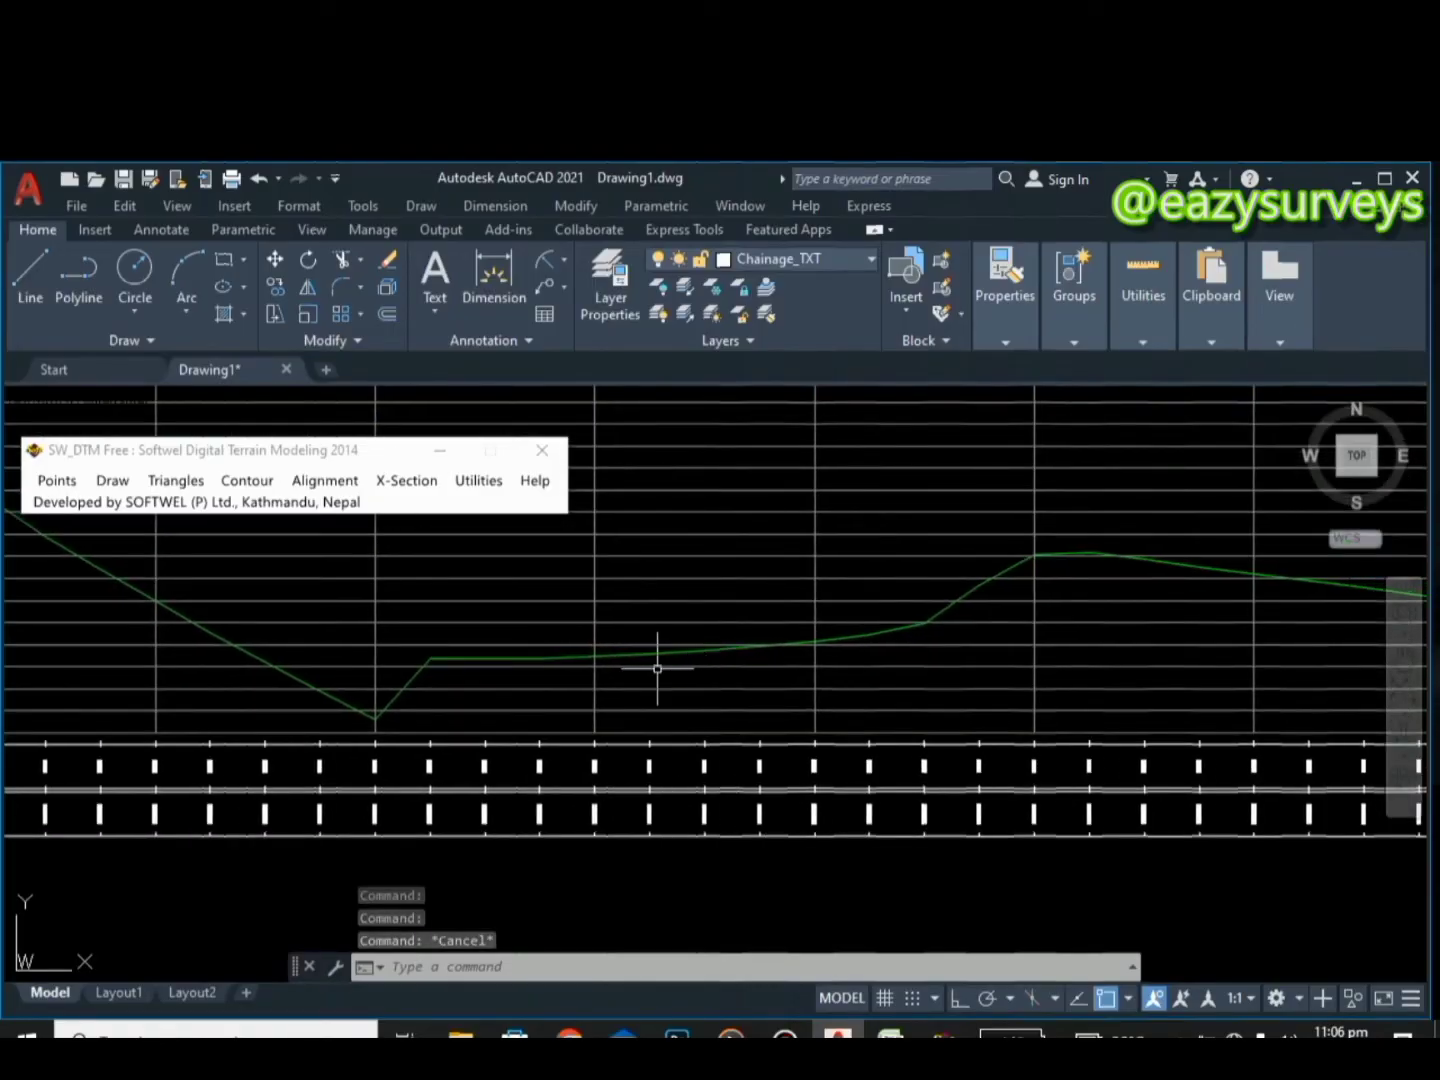
pyautogui.scroll(2, 660, 662)
pyautogui.scroll(-2, 674, 656)
pyautogui.scroll(-3, 673, 656)
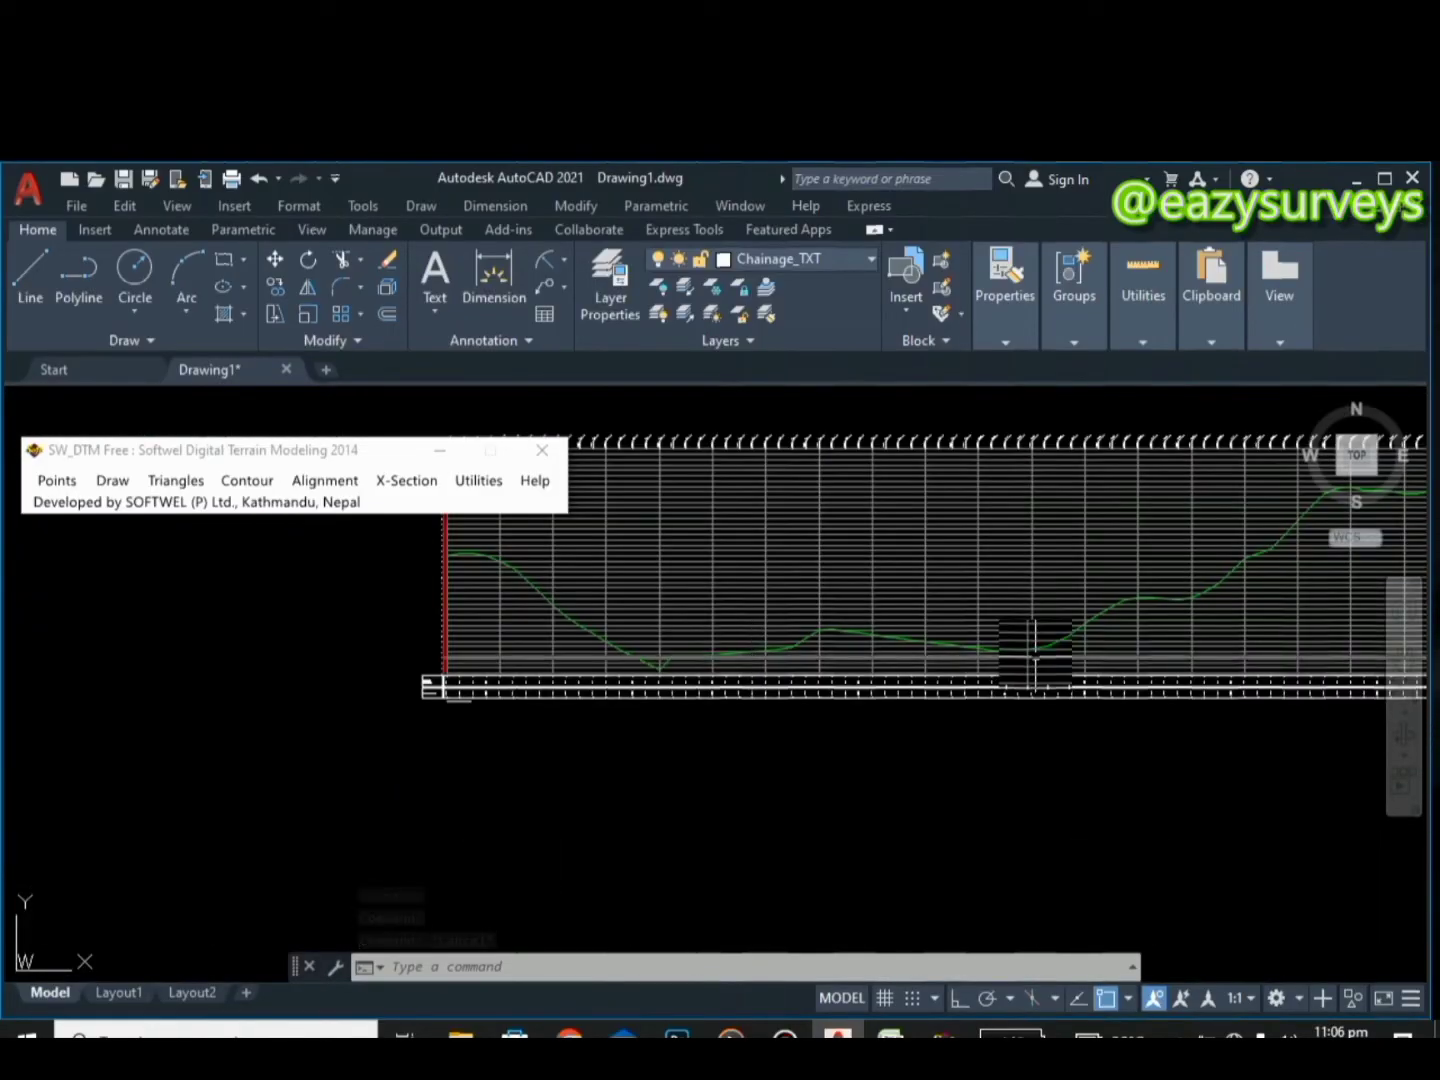
pyautogui.scroll(4, 1039, 654)
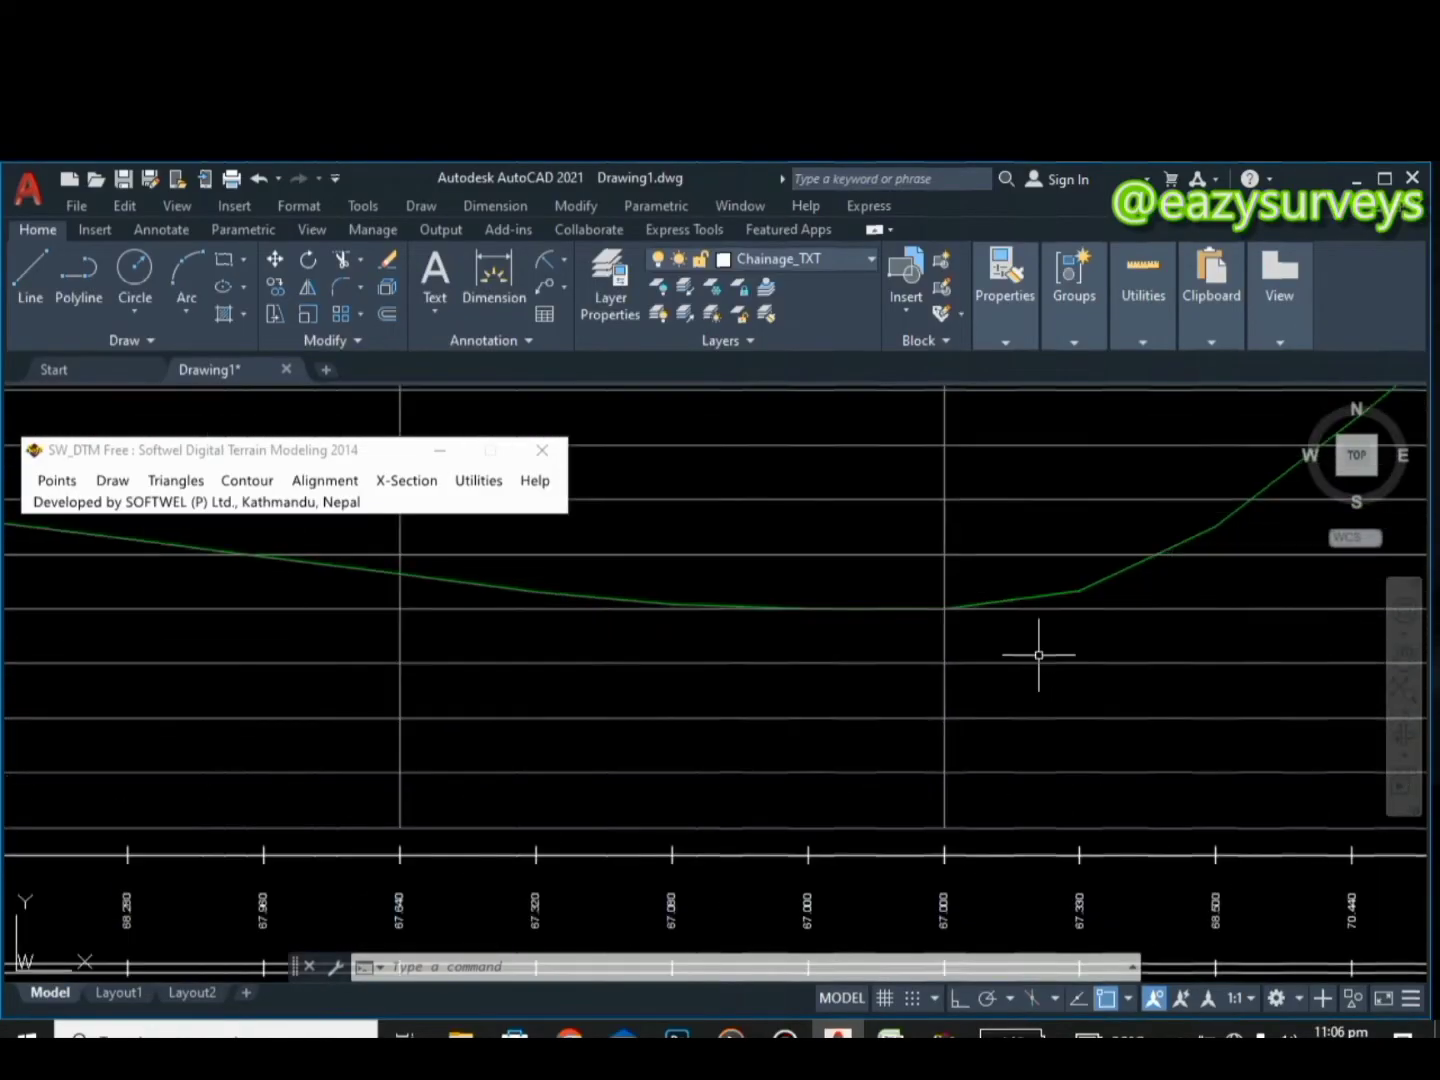
pyautogui.click(1015, 598)
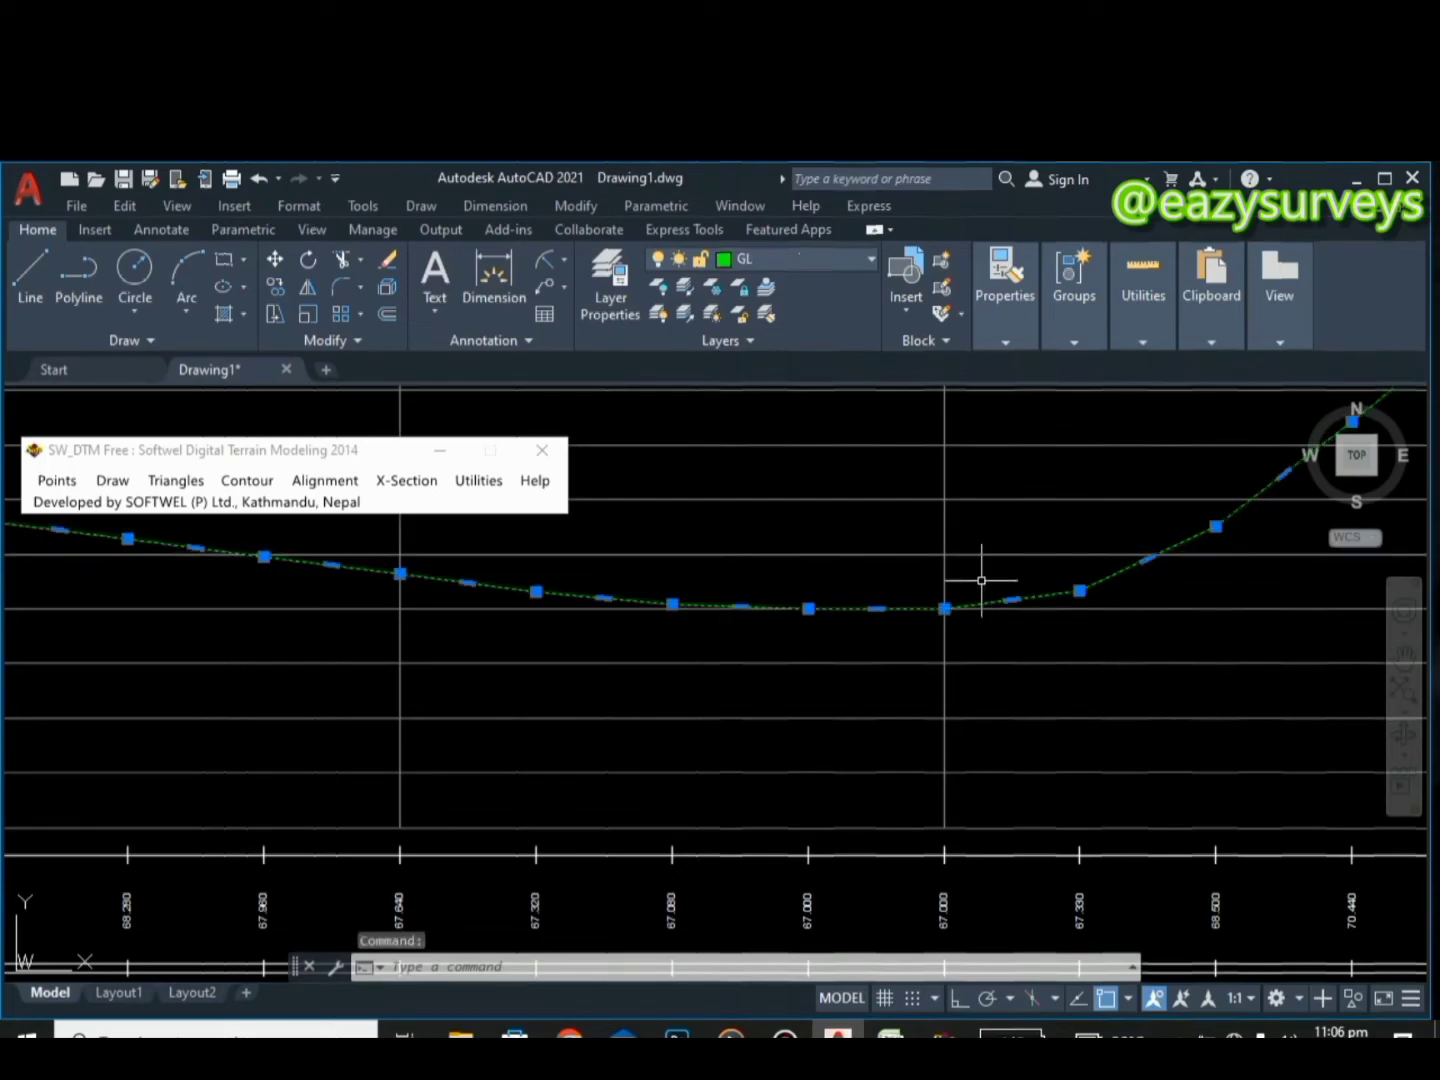
pyautogui.rightClick(984, 581)
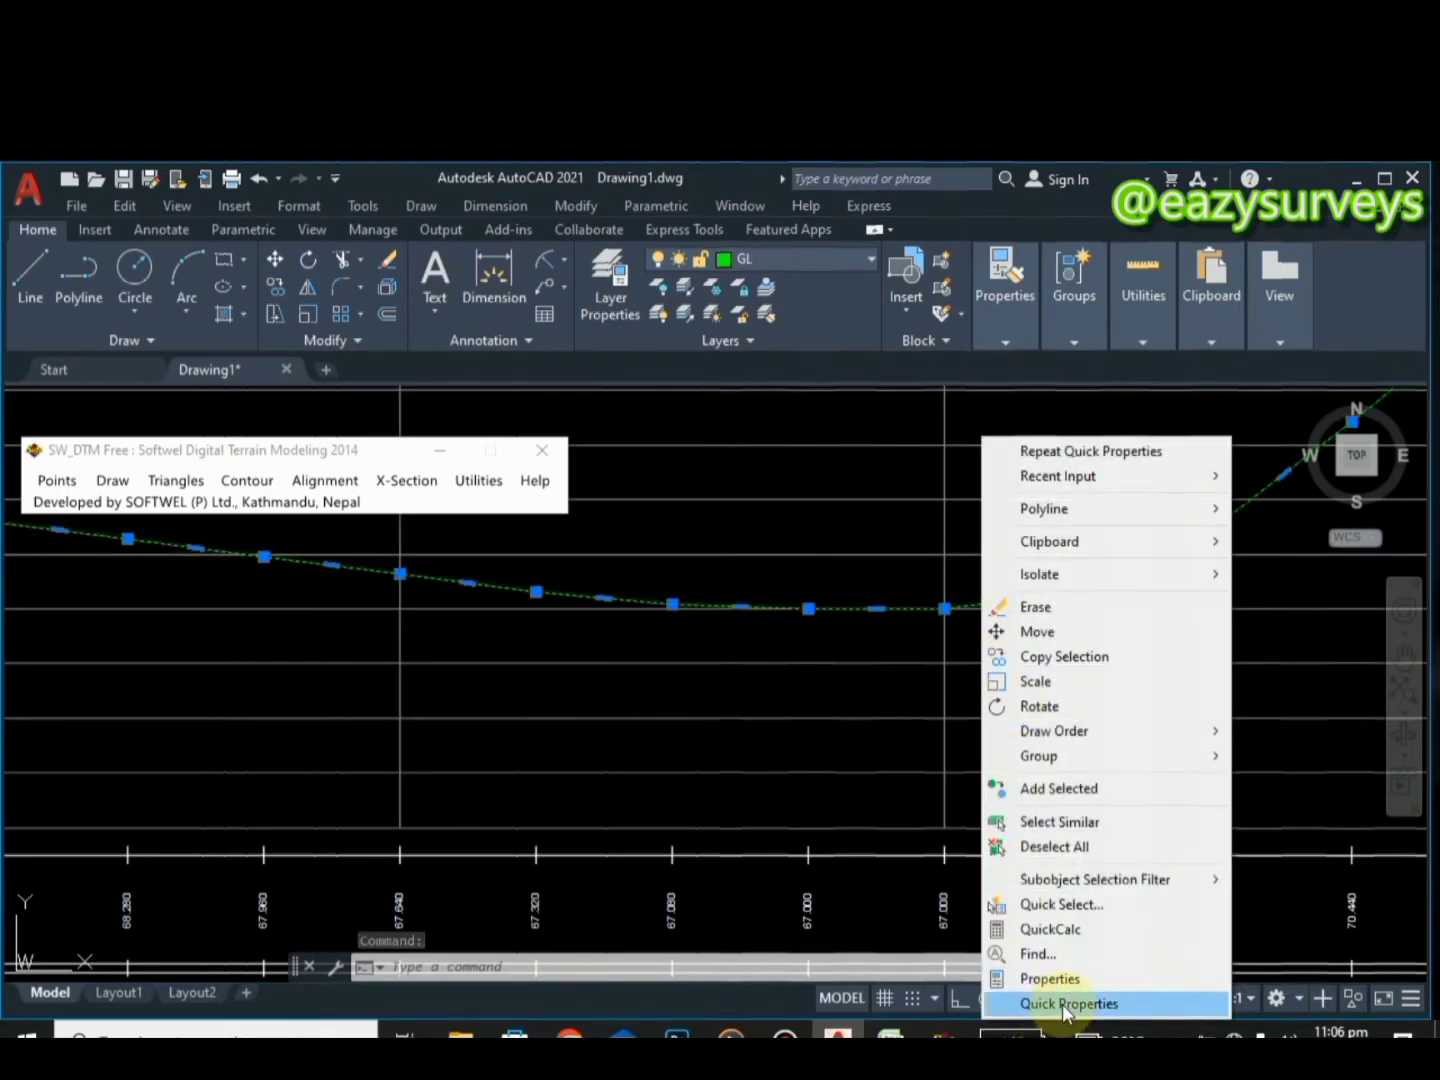
pyautogui.click(1062, 1003)
pyautogui.click(1252, 850)
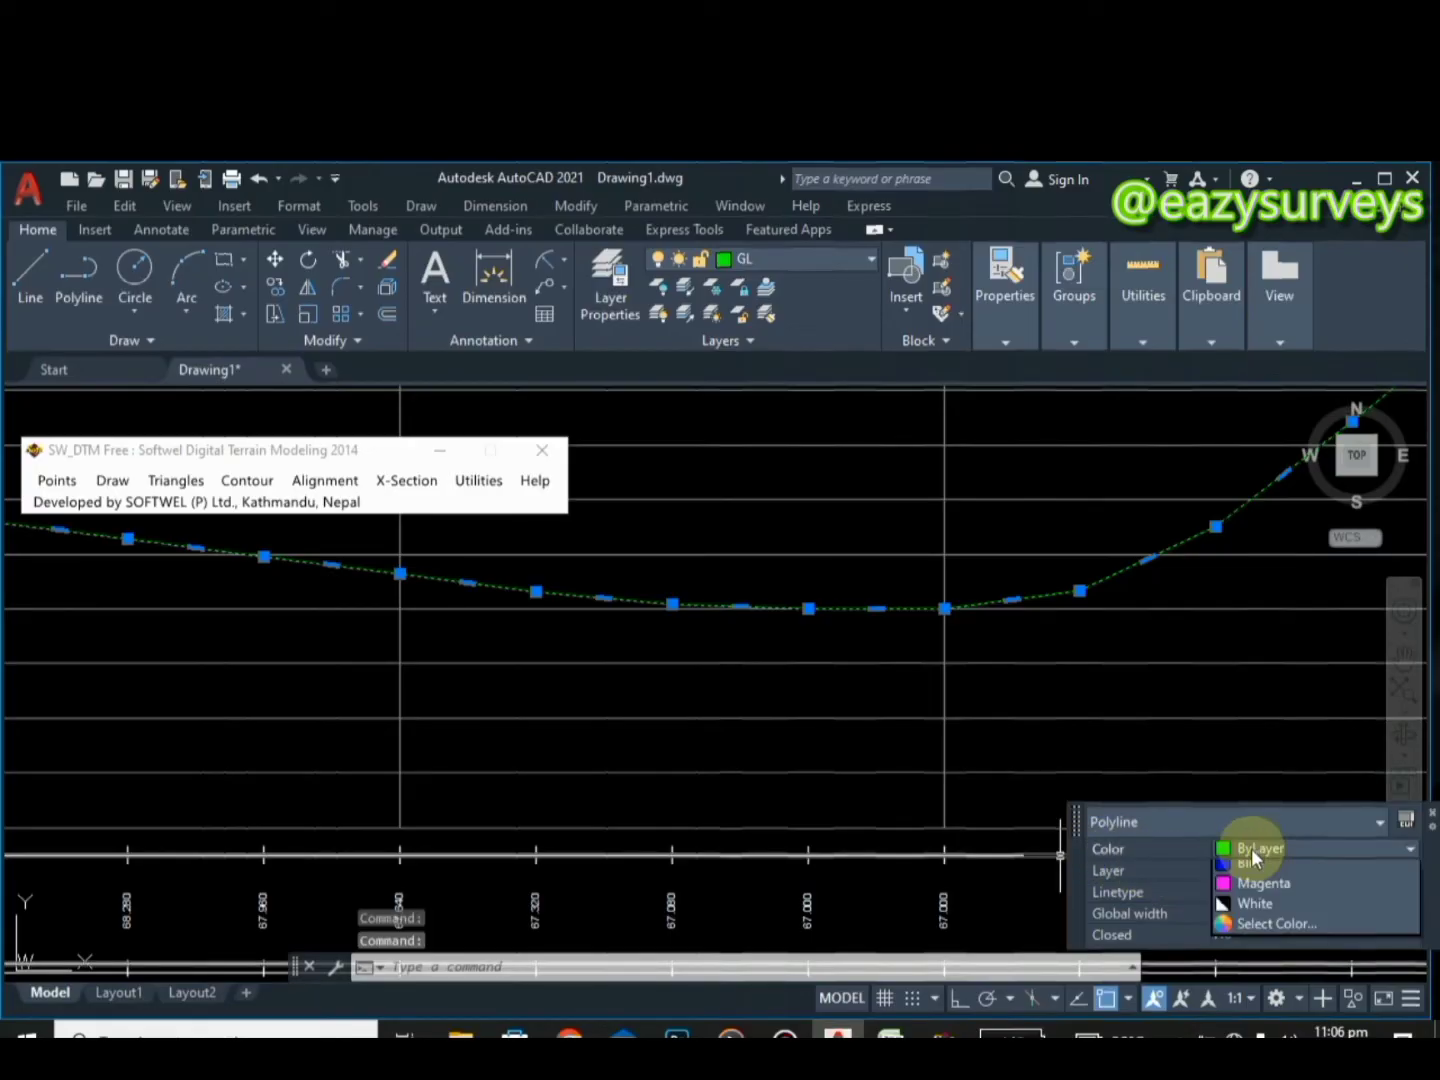
pyautogui.click(1232, 909)
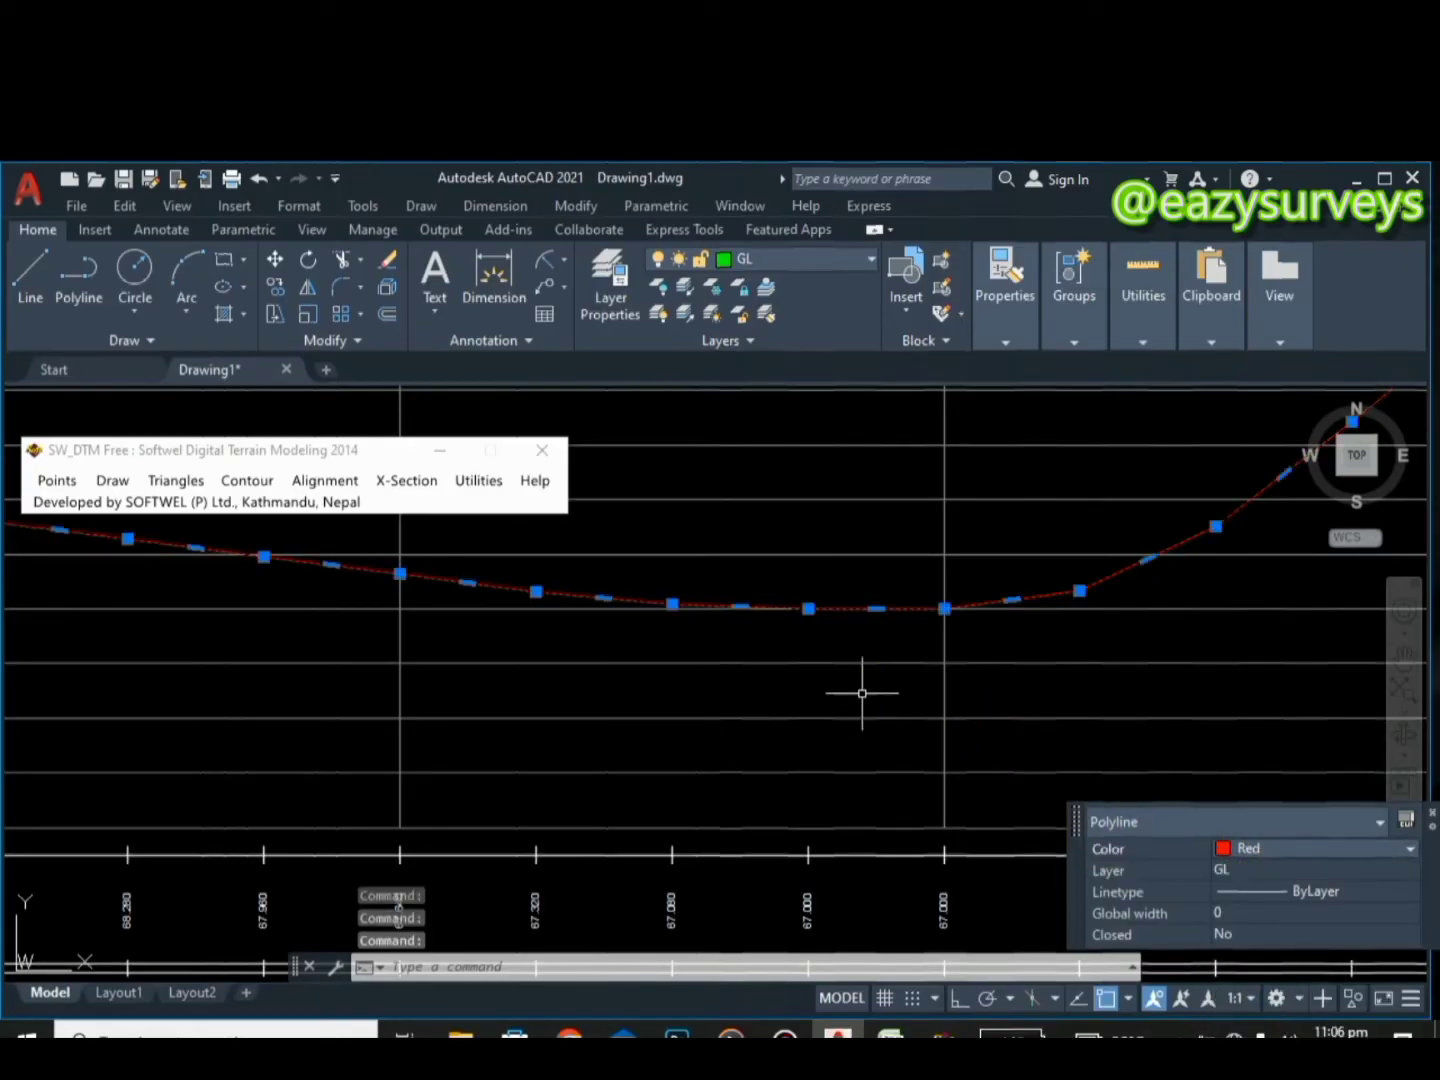
# Try a global width of 0.2 on the red ground line polyline and settle on a global width of 0.3
pyautogui.click(1237, 913)
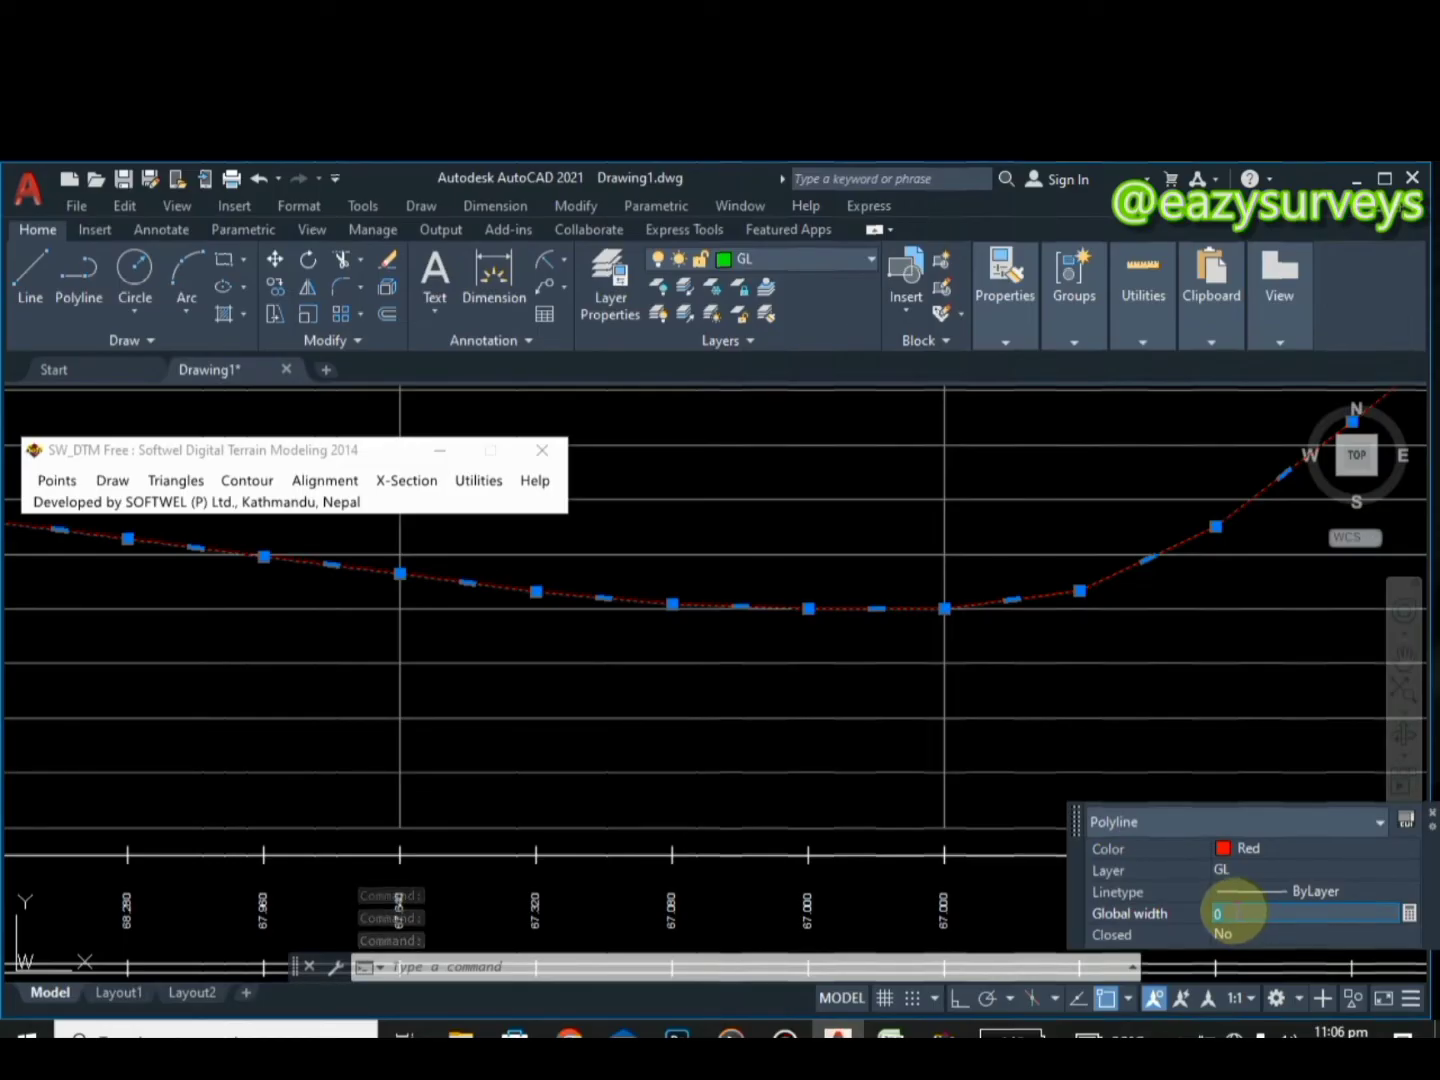
pyautogui.write('0.2')
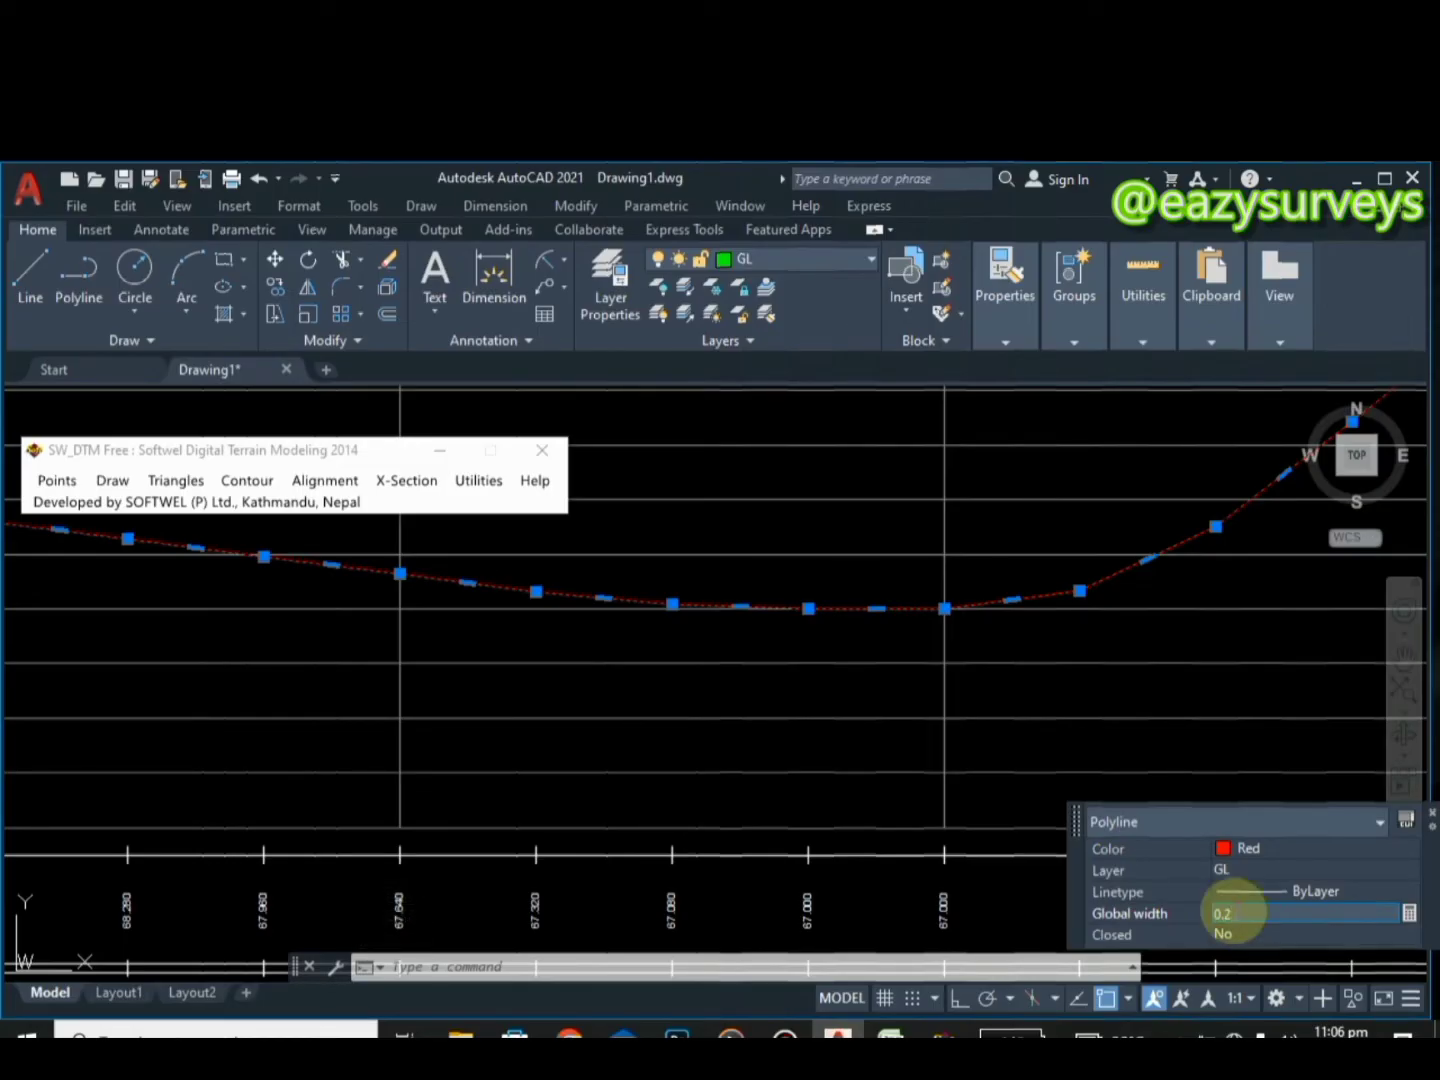
pyautogui.press('Return')
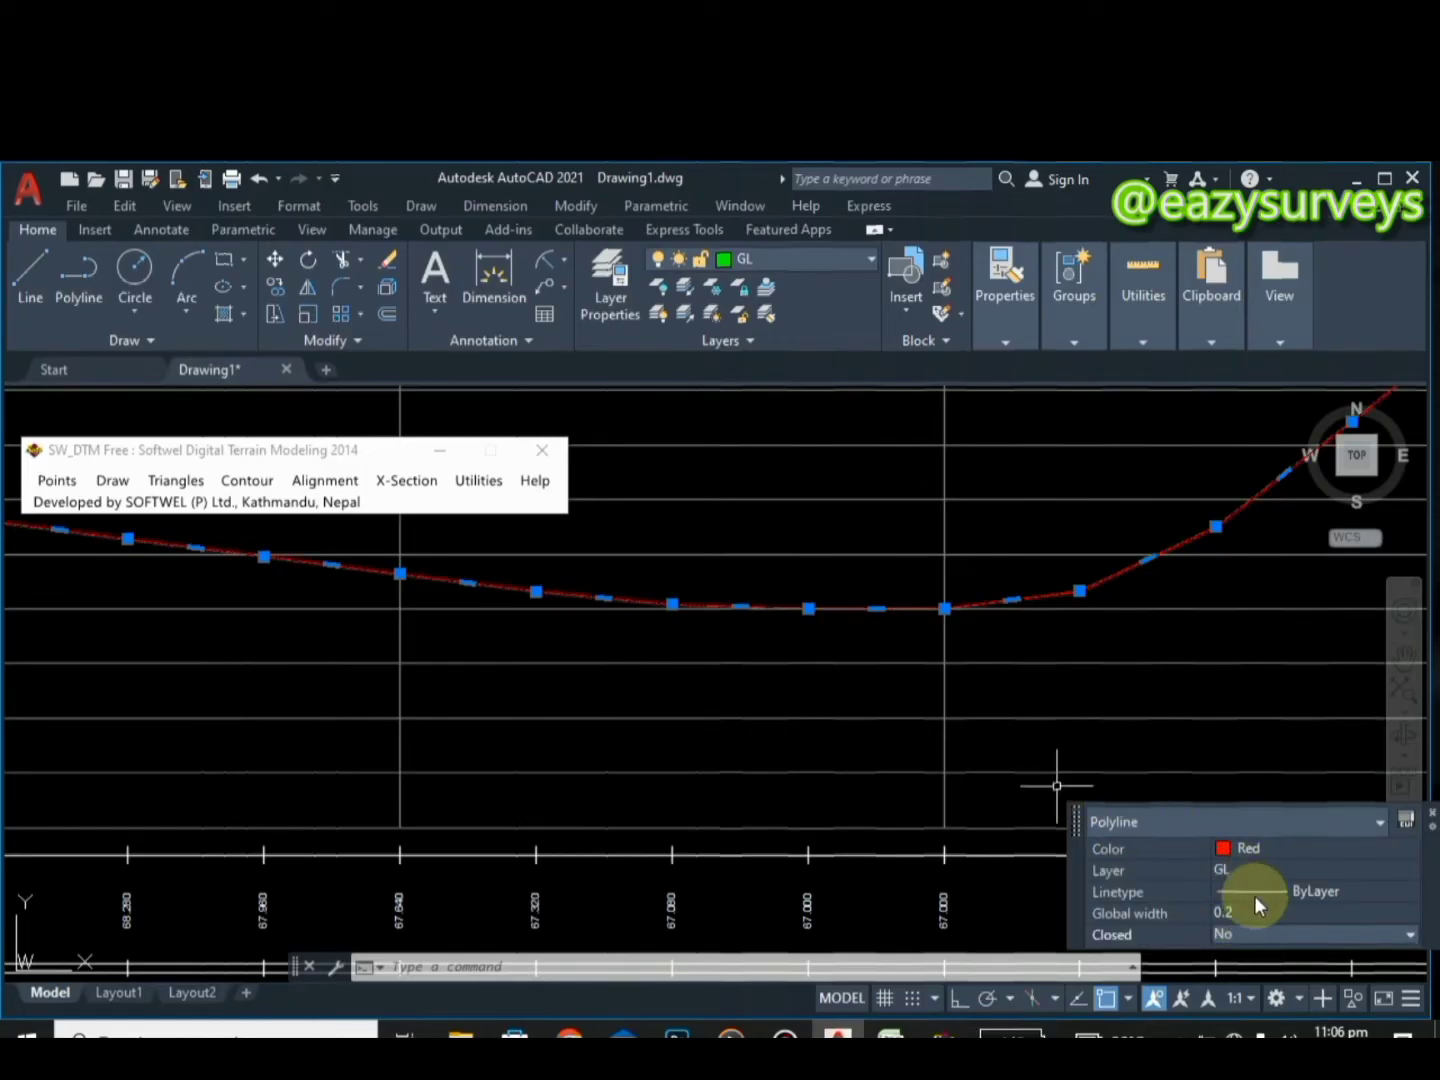
pyautogui.click(1248, 901)
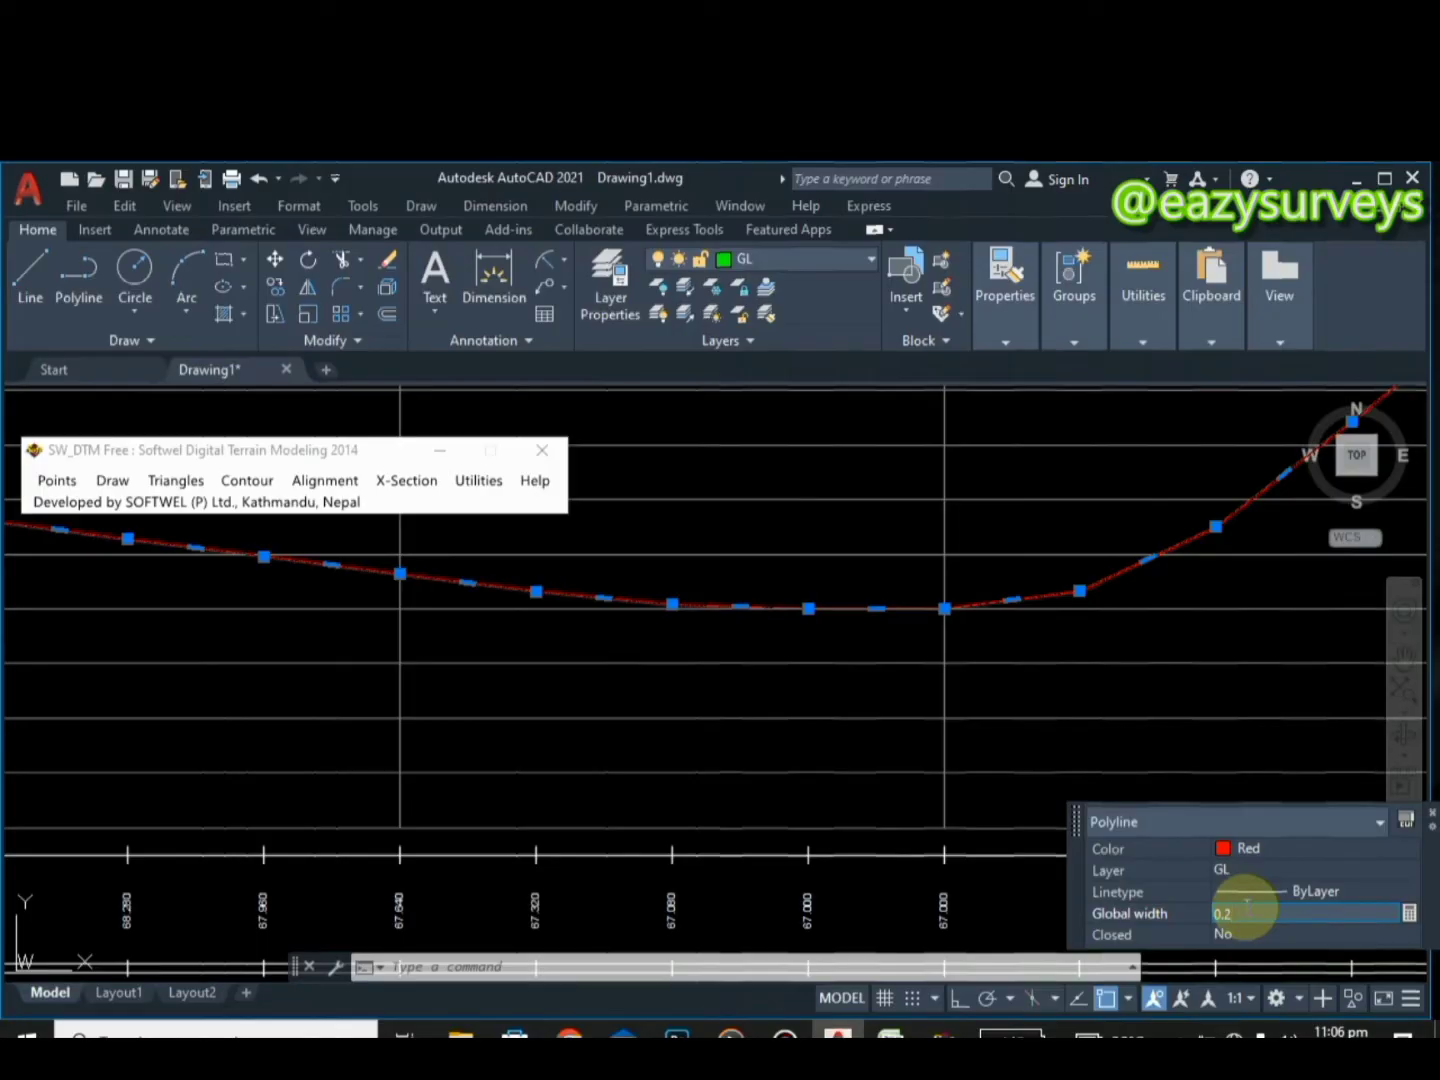
pyautogui.write('0.3')
pyautogui.click(1244, 906)
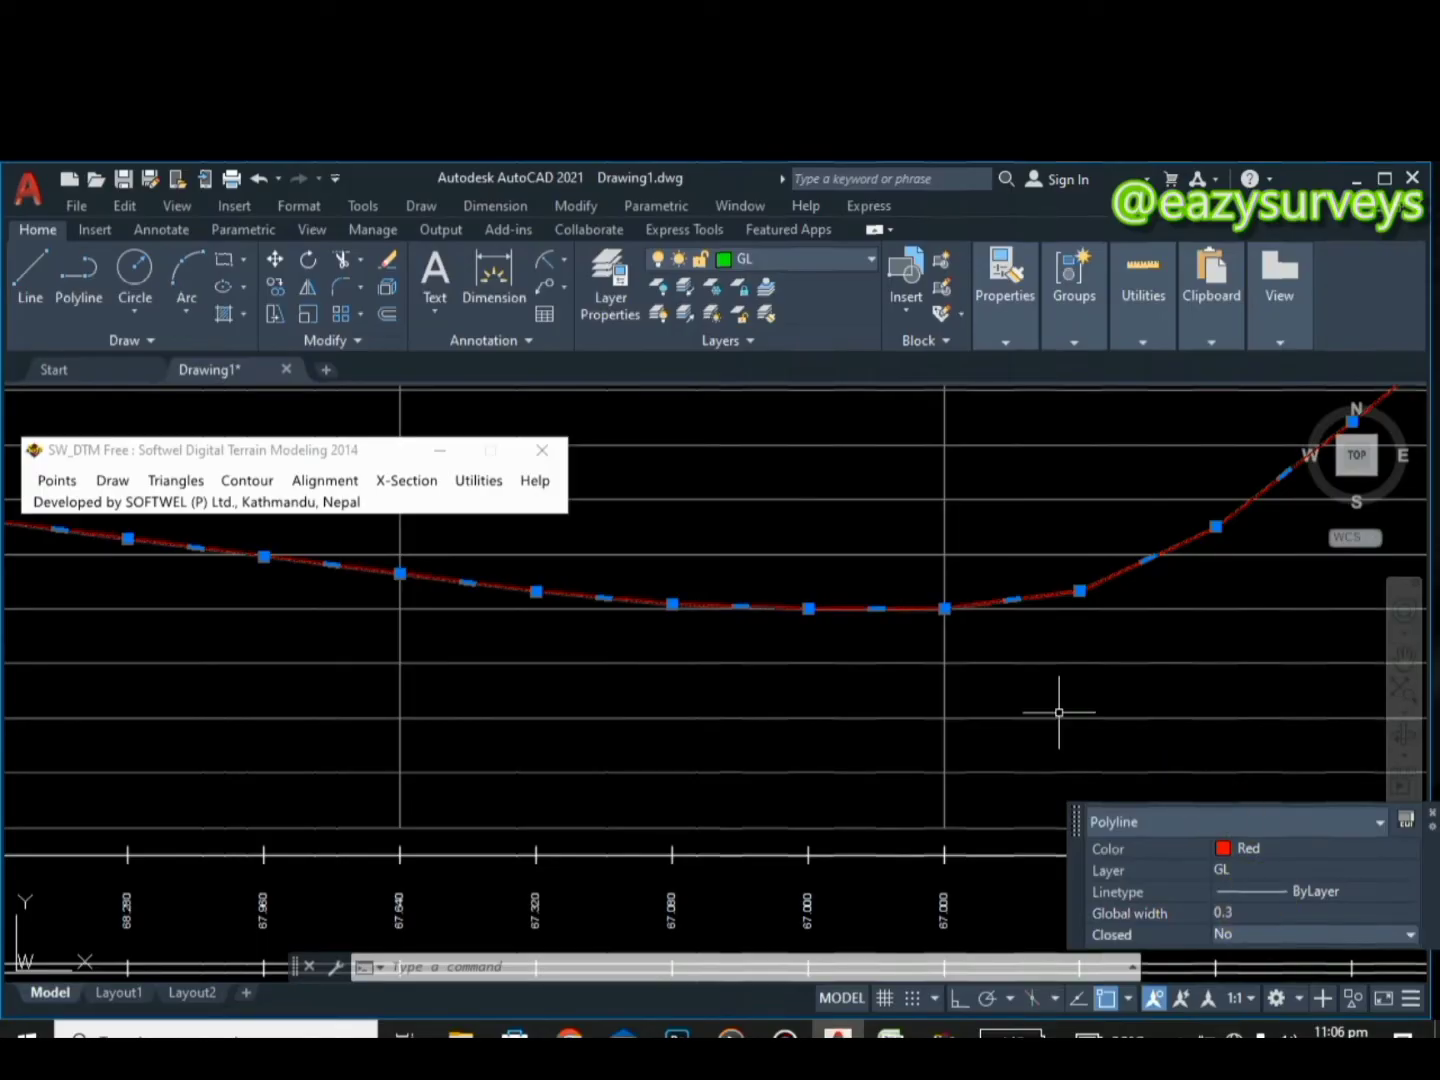
pyautogui.press('Escape')
# Examine the widened ground line along the whole profile and compare the profile with the road alignment above it
pyautogui.scroll(-4, 744, 556)
pyautogui.scroll(-2, 744, 555)
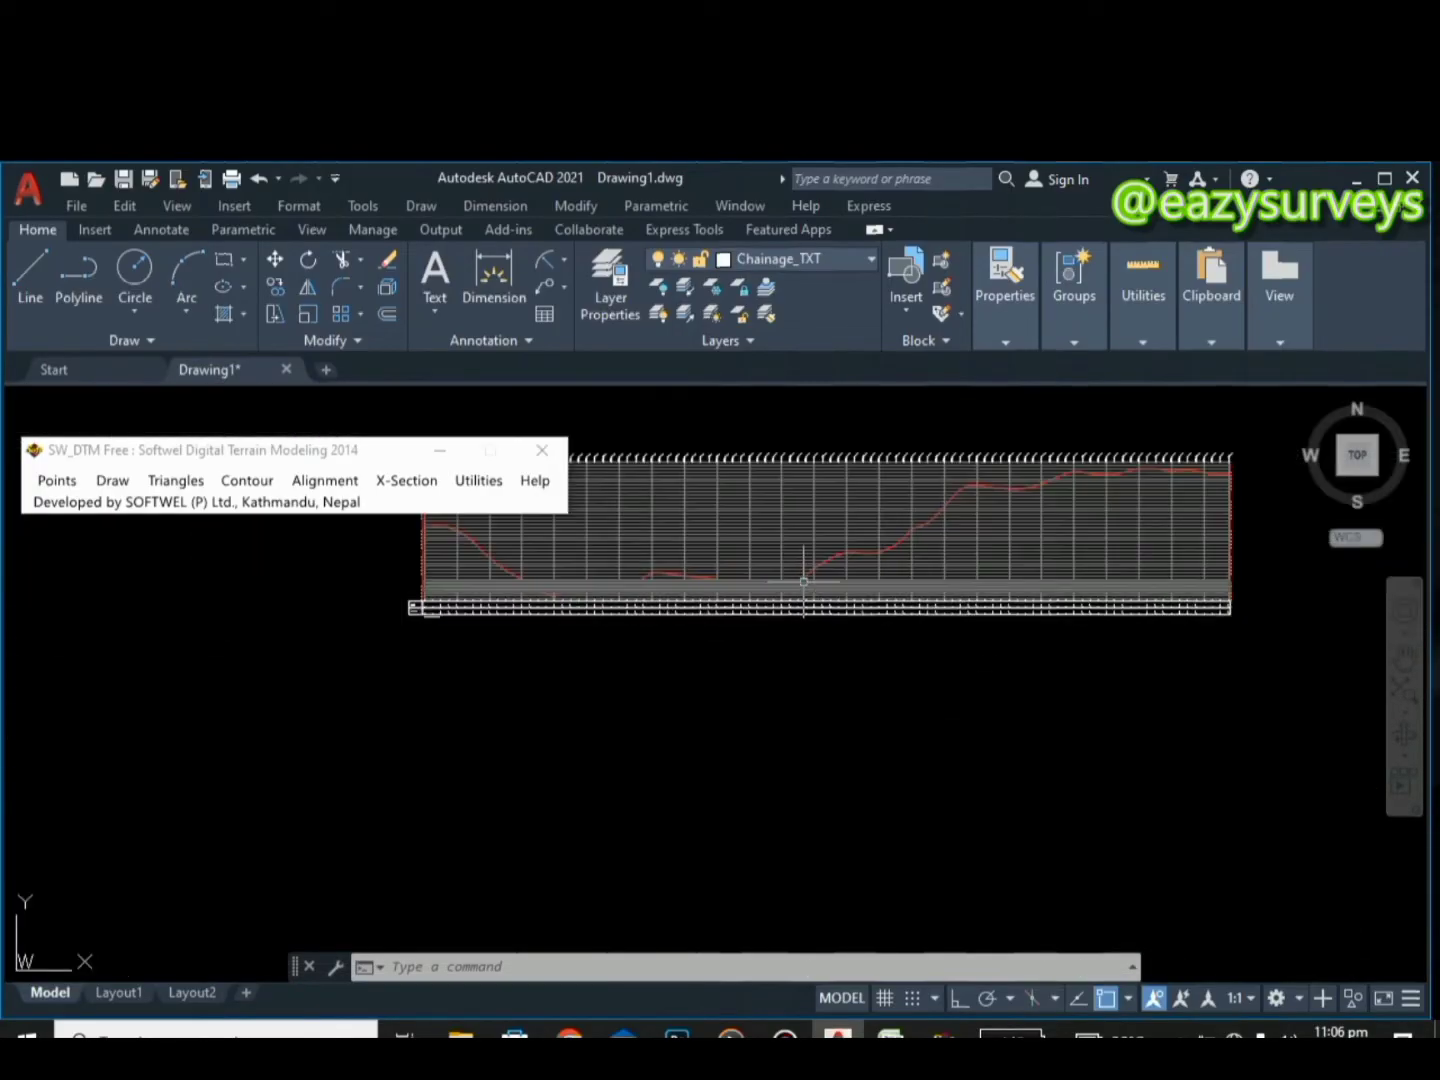
pyautogui.scroll(1, 788, 595)
pyautogui.scroll(-2, 803, 571)
pyautogui.scroll(3, 1236, 447)
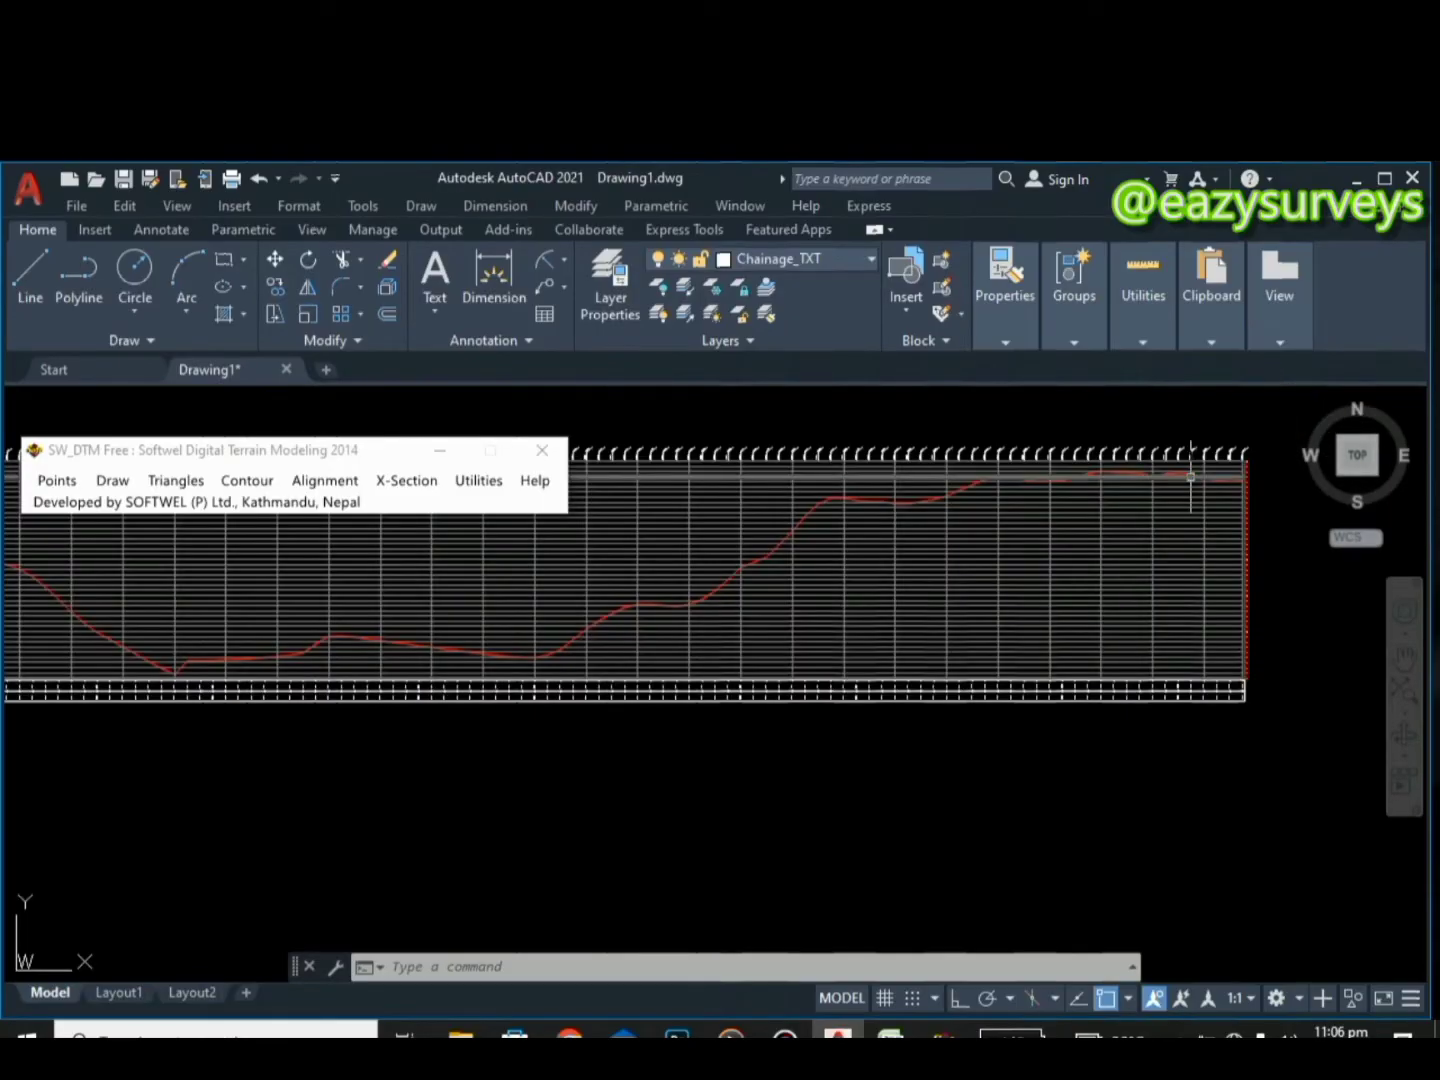
pyautogui.scroll(-1, 1236, 447)
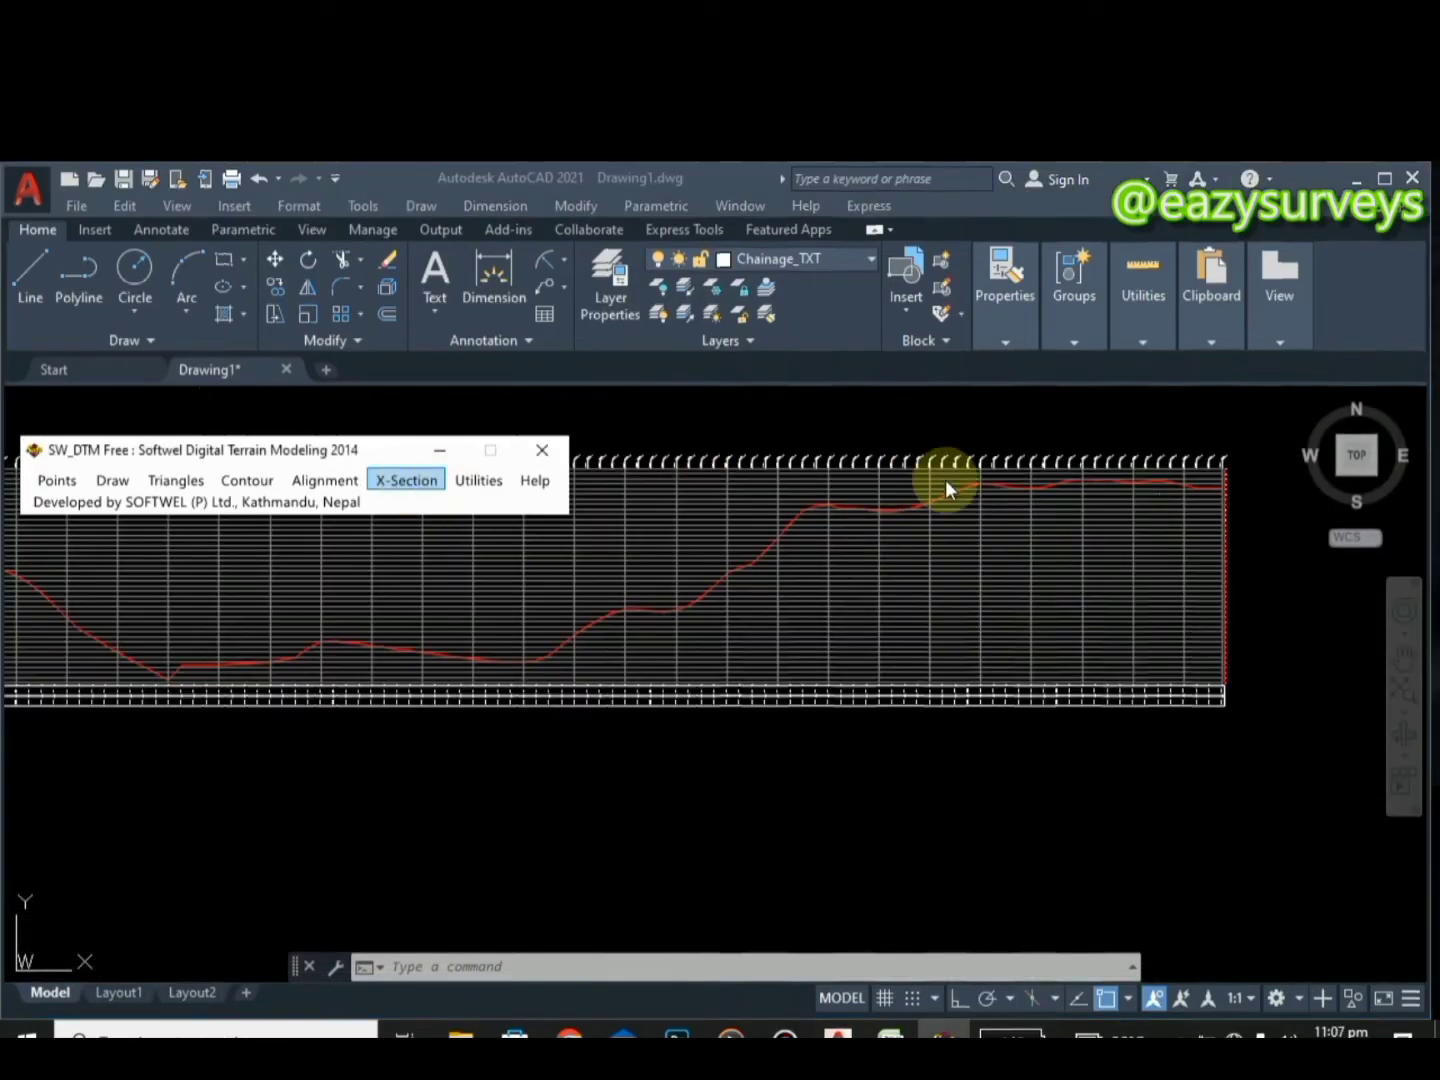
pyautogui.click(1109, 616)
pyautogui.scroll(-2, 1061, 630)
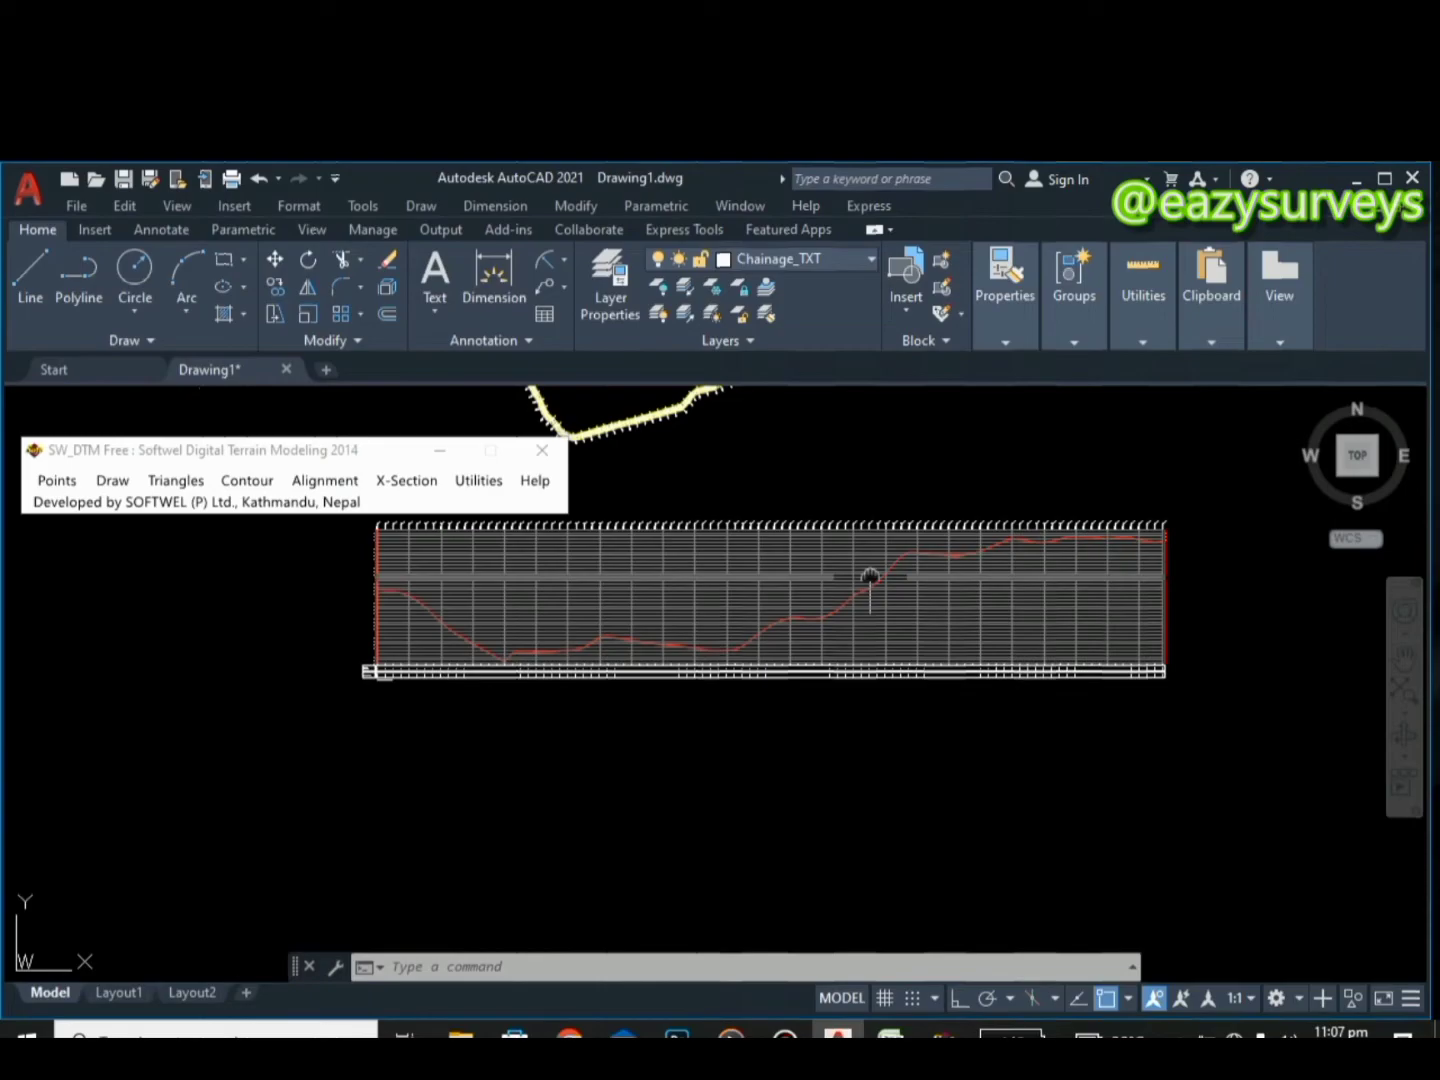
pyautogui.moveTo(869, 579); pyautogui.dragTo(944, 635, button='middle')
pyautogui.scroll(-2, 946, 635)
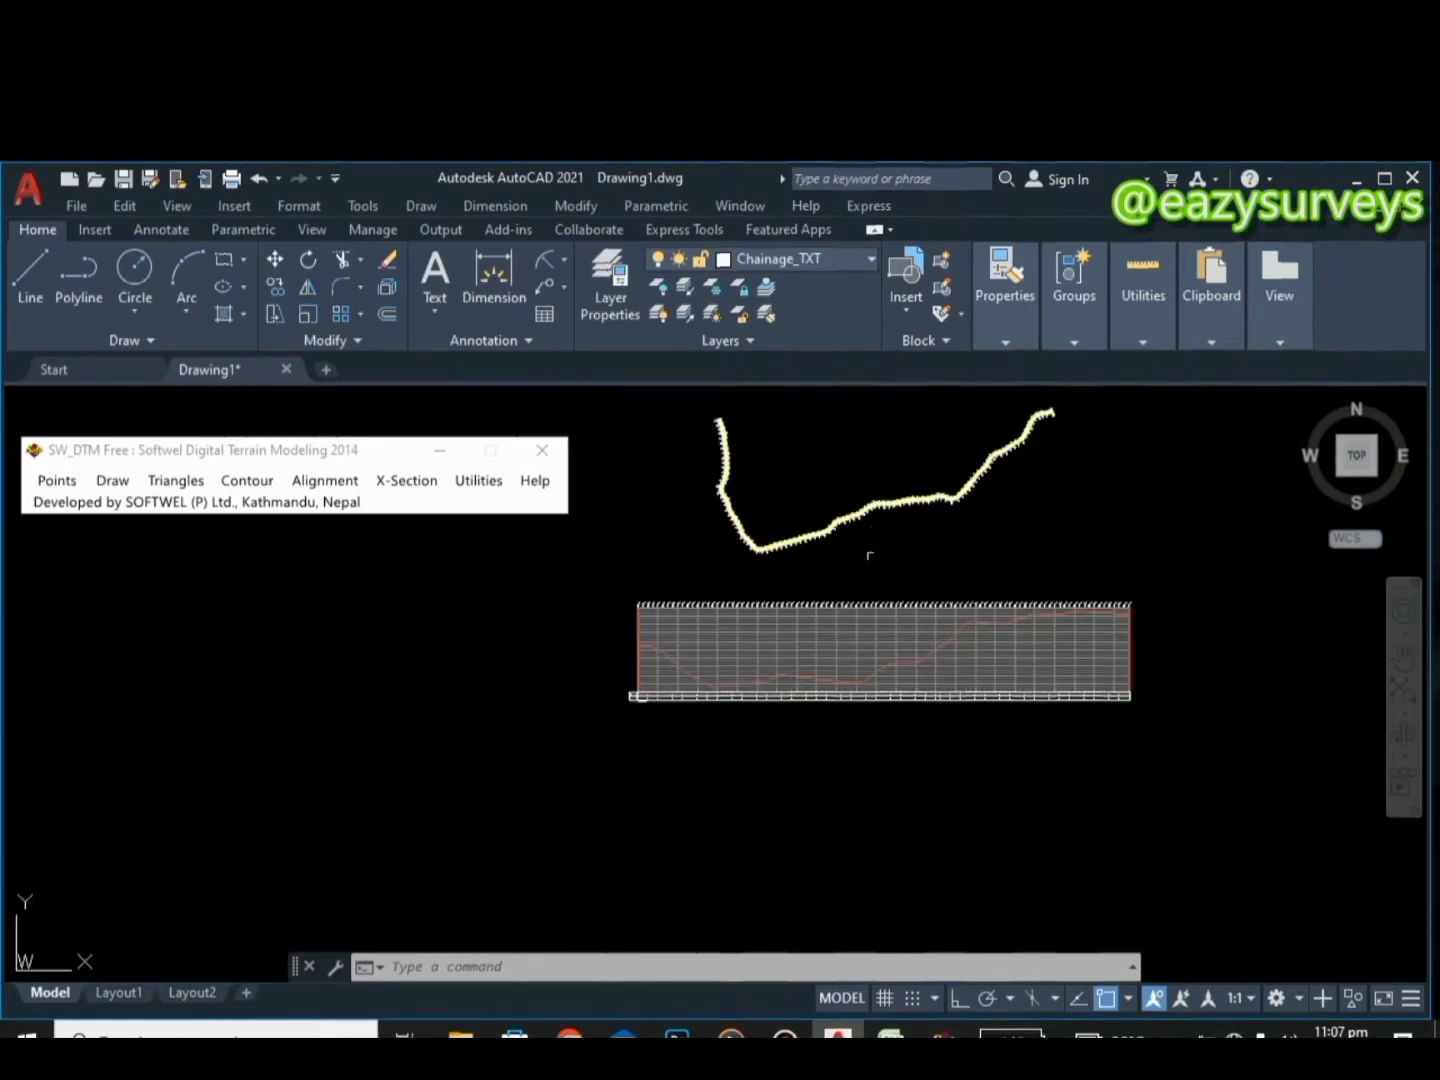
pyautogui.scroll(4, 859, 545)
pyautogui.scroll(-2, 851, 514)
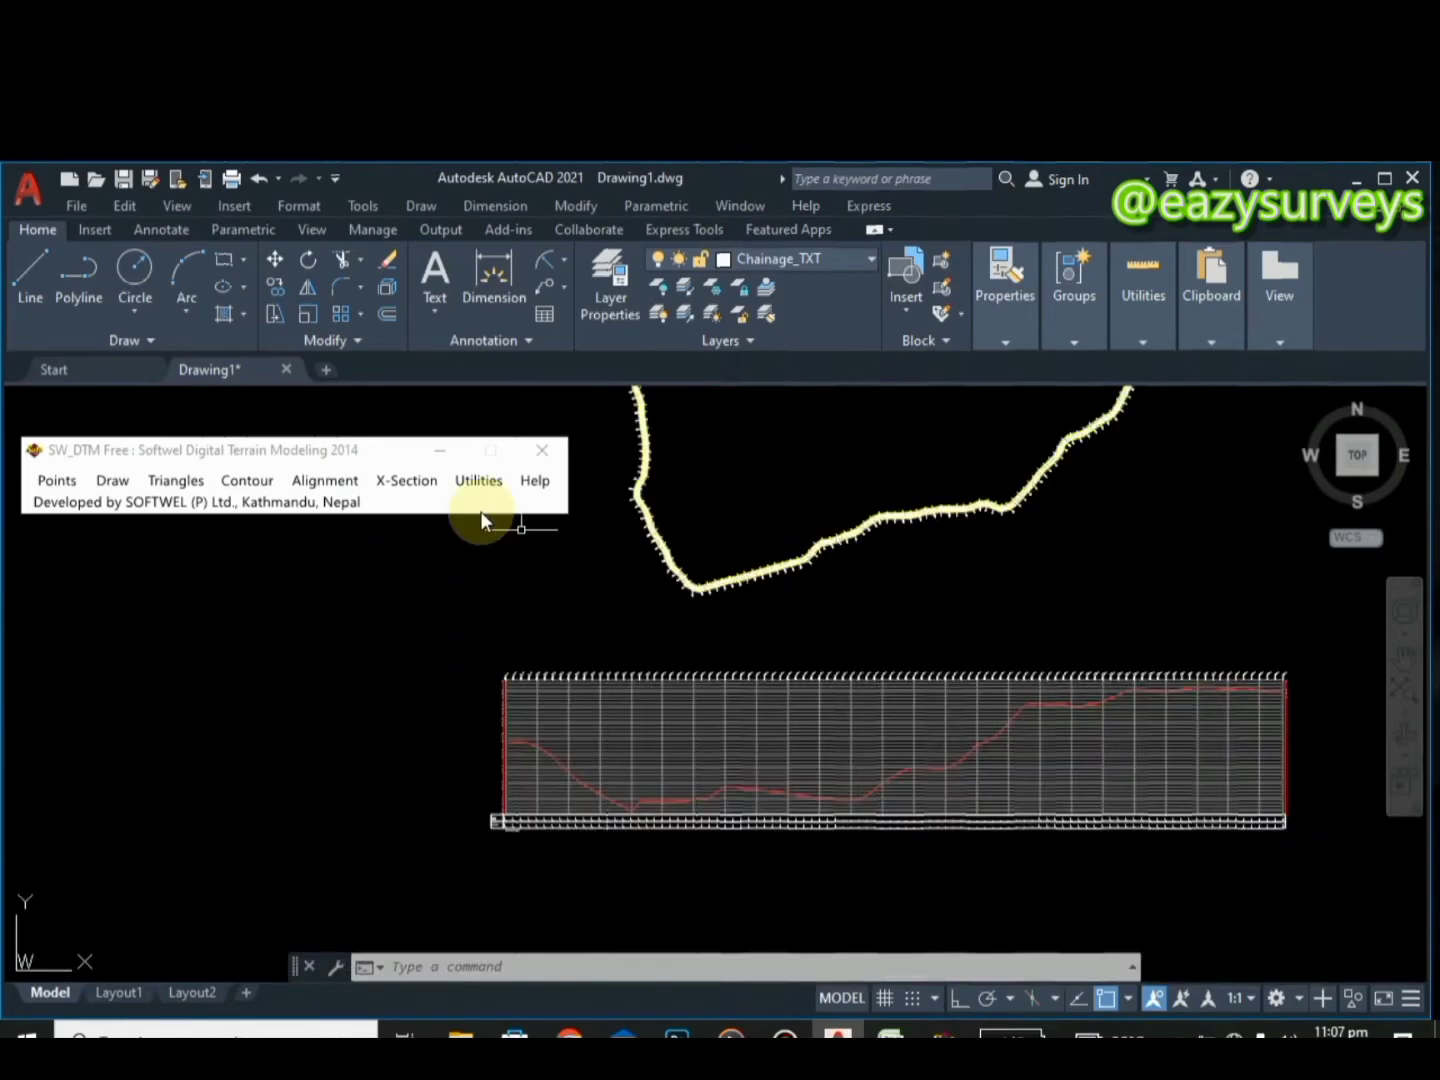
# Open SW_DTM's cross-section drawing options to view them, and close them without drawing anything
pyautogui.click(409, 481)
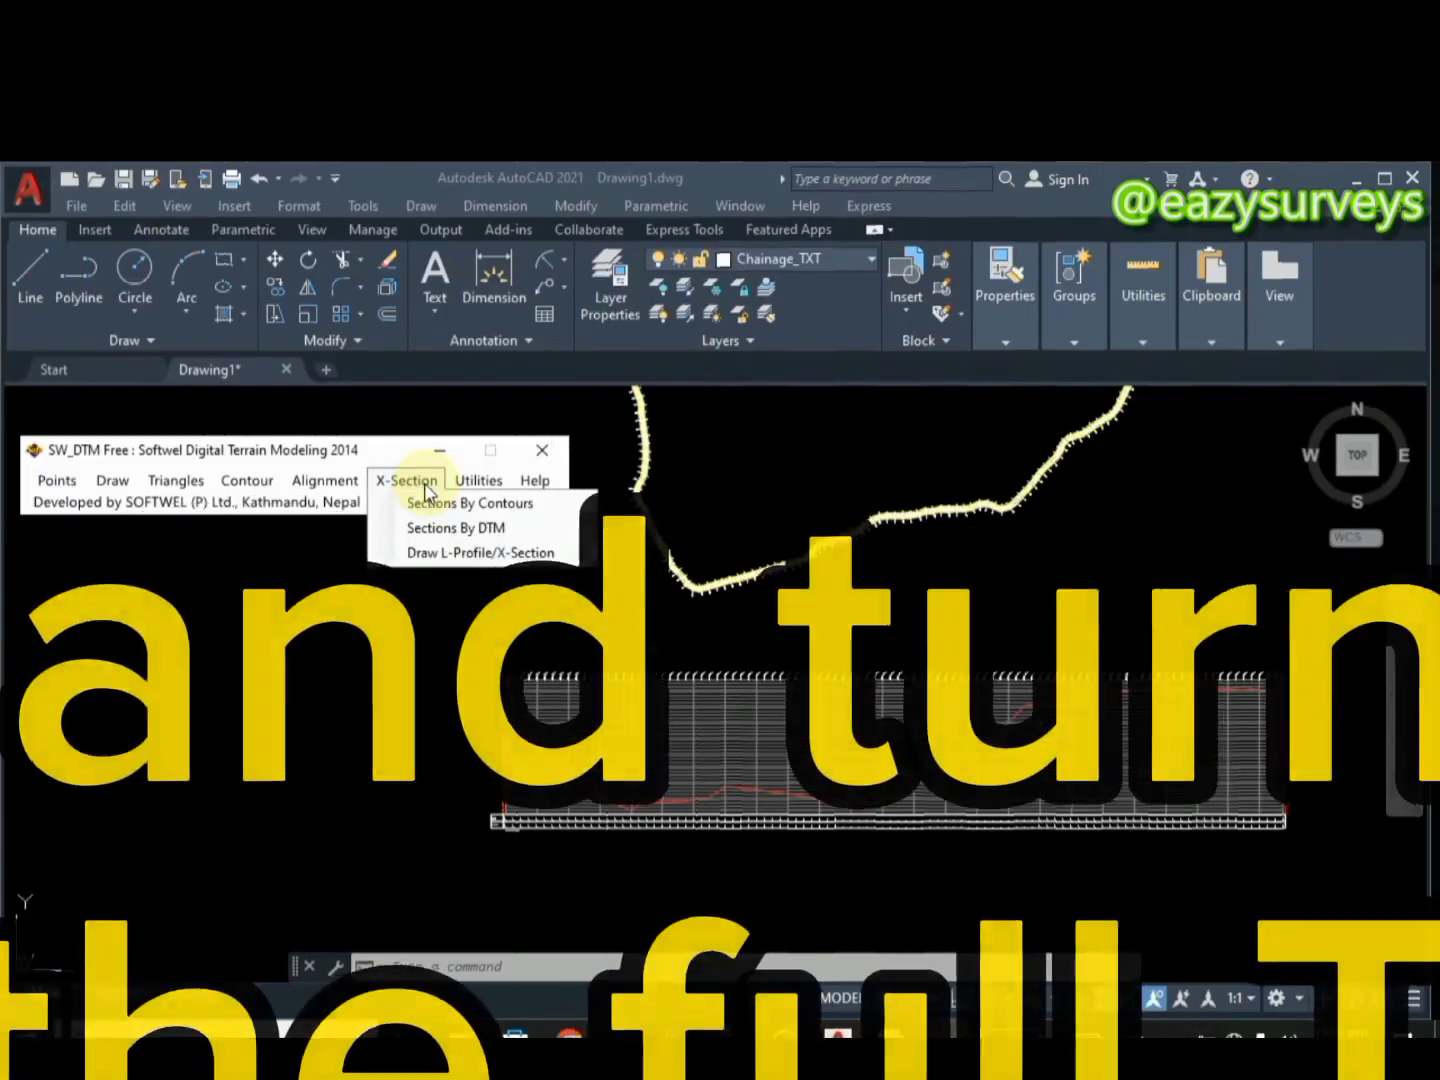
pyautogui.moveTo(560, 554)
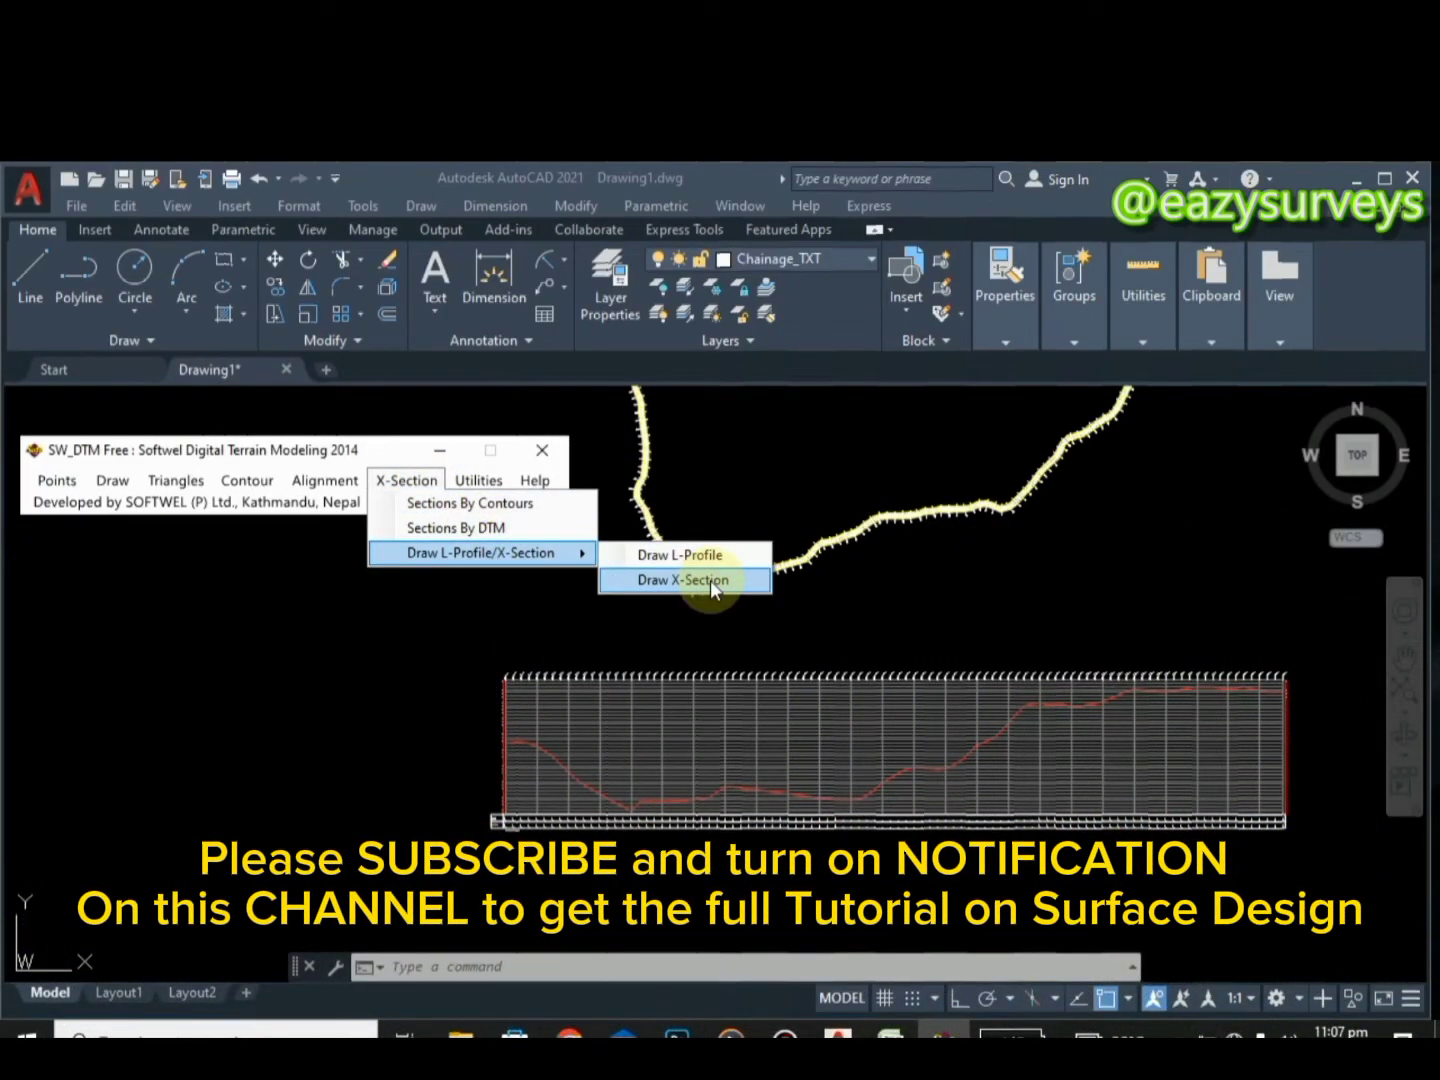
pyautogui.click(710, 581)
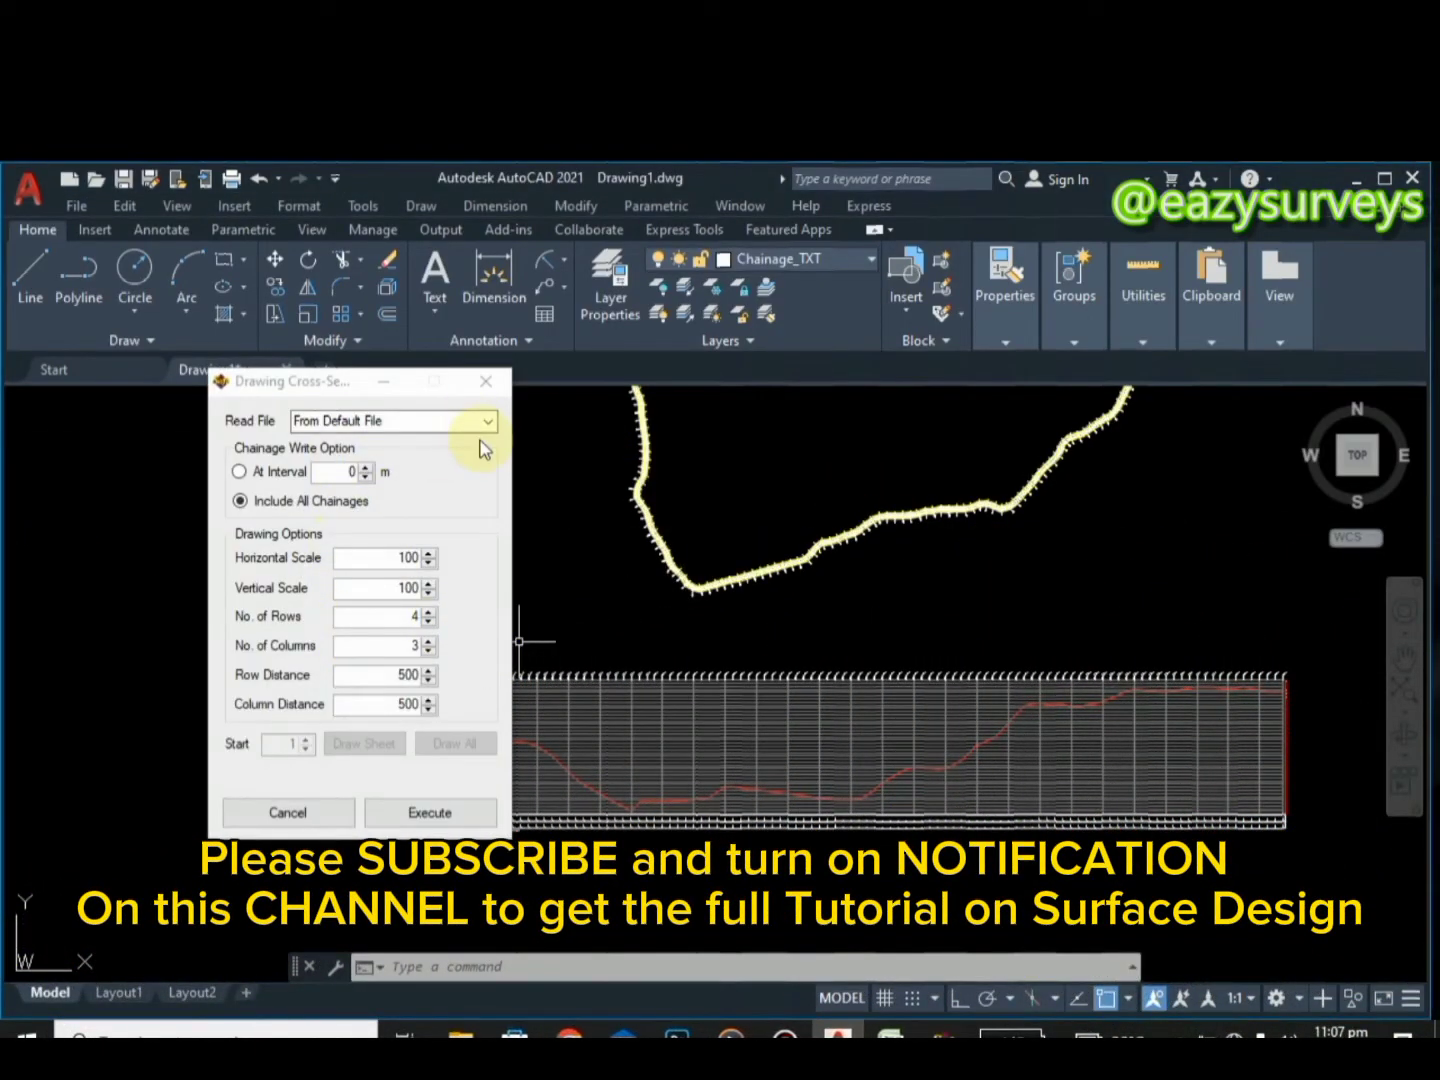
pyautogui.click(484, 382)
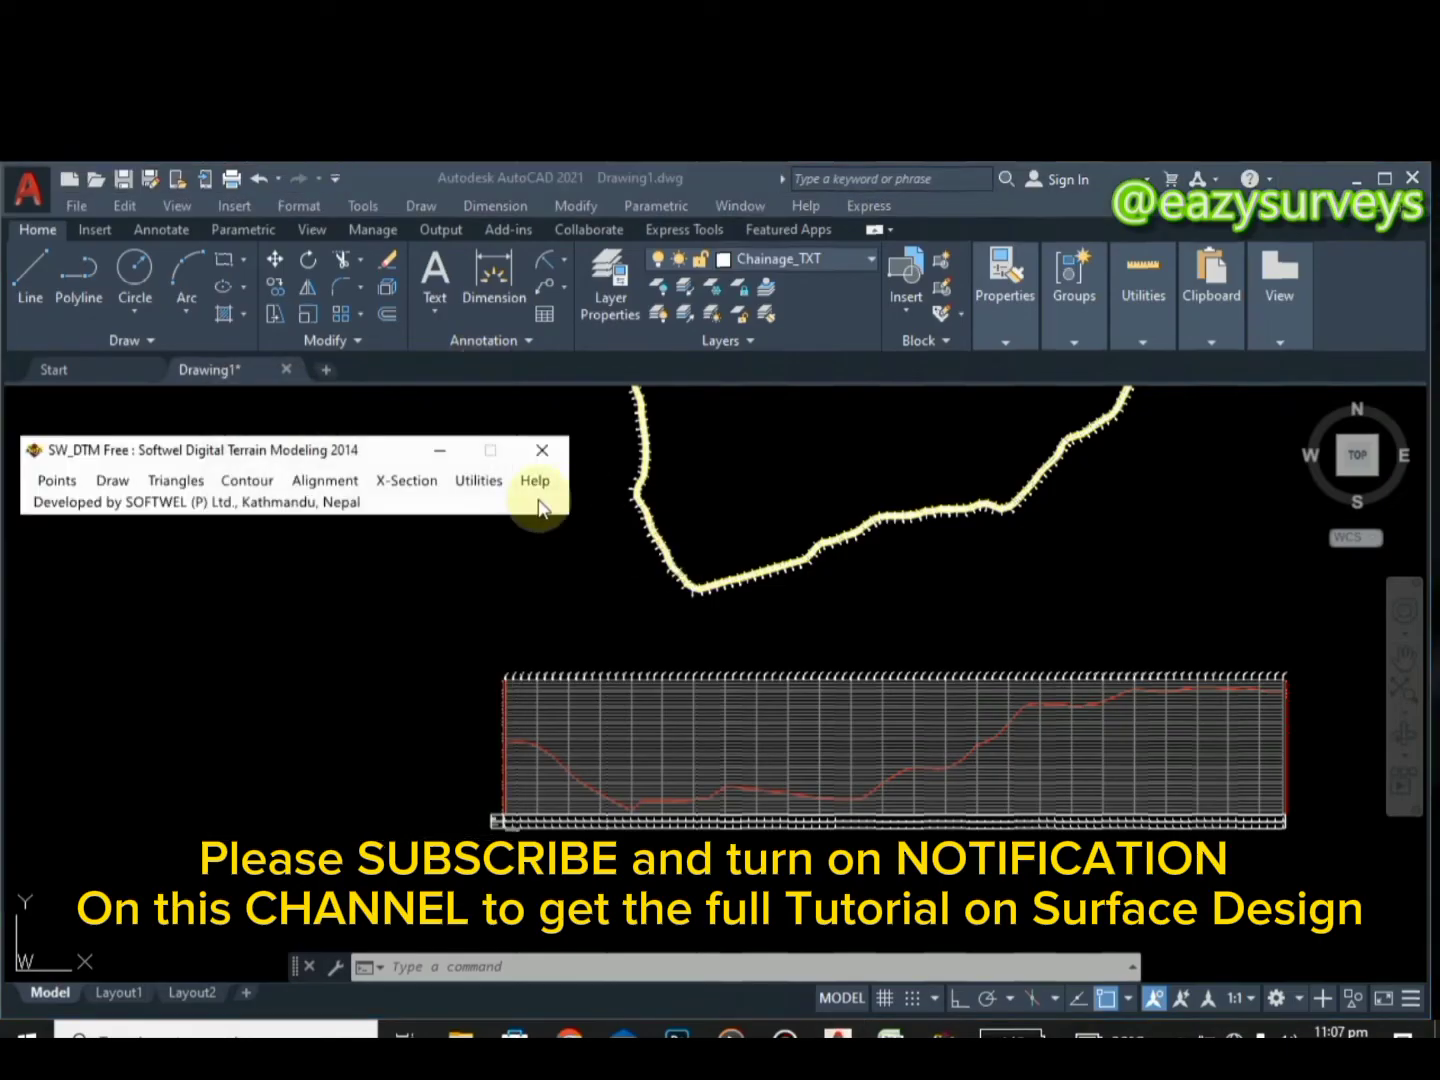
# Minimise the SW_DTM window and inspect the road alignment and the longitudinal profile together in the cleared drawing area
pyautogui.click(439, 456)
pyautogui.scroll(-4, 559, 521)
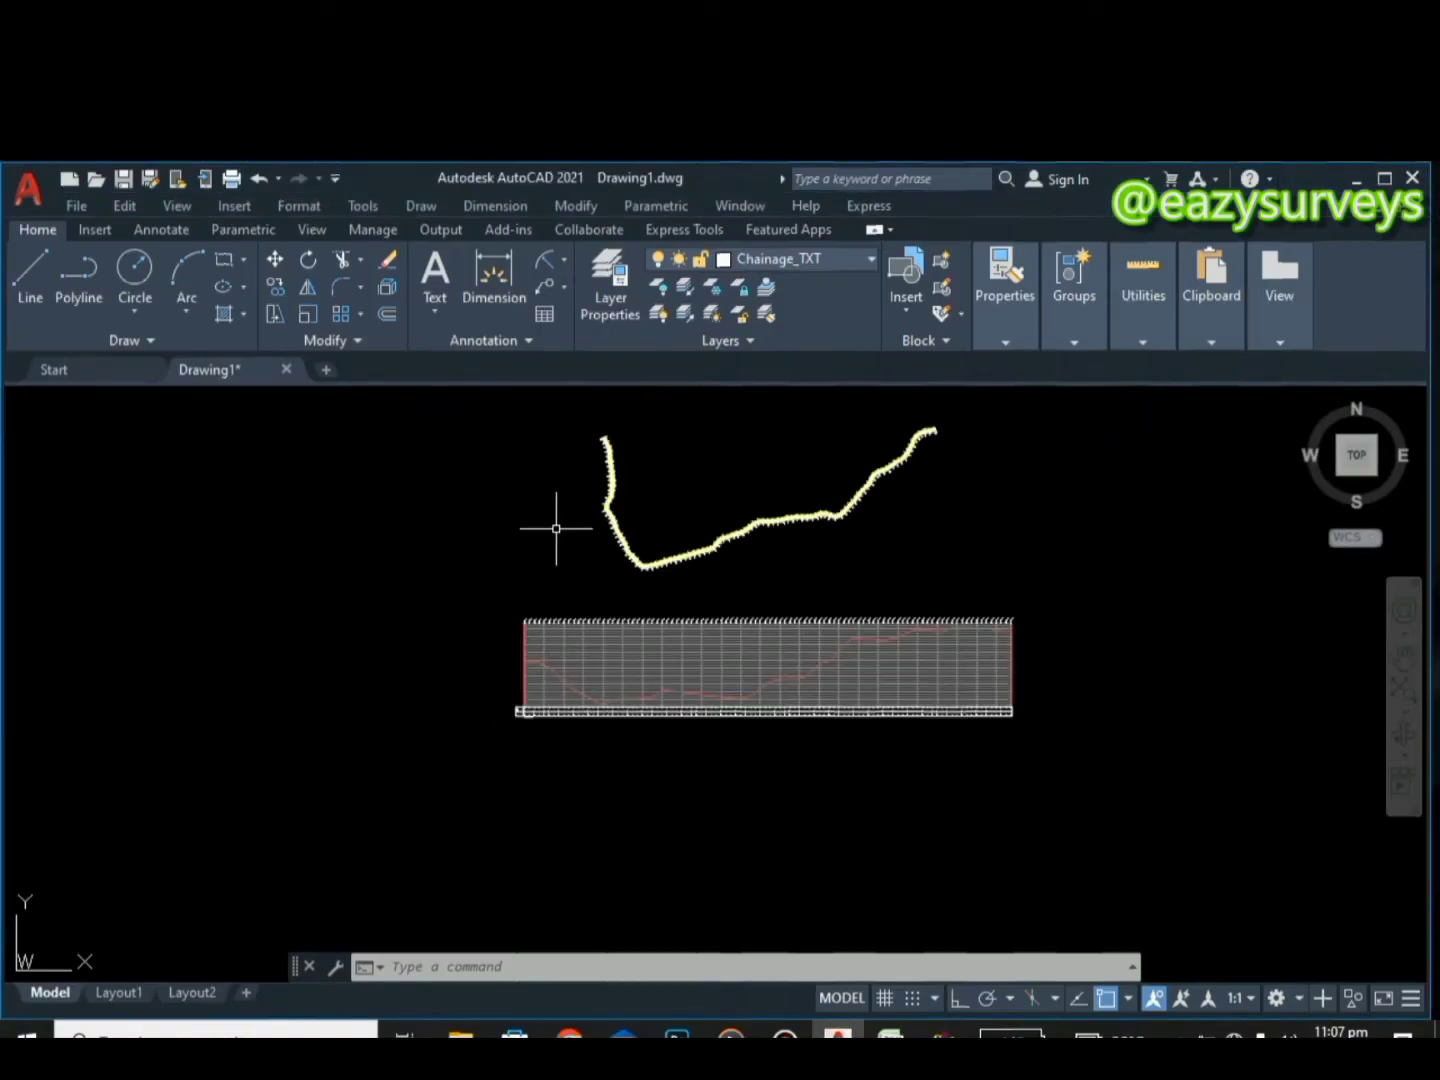
pyautogui.scroll(4, 630, 498)
pyautogui.scroll(-2, 607, 513)
pyautogui.scroll(-2, 607, 513)
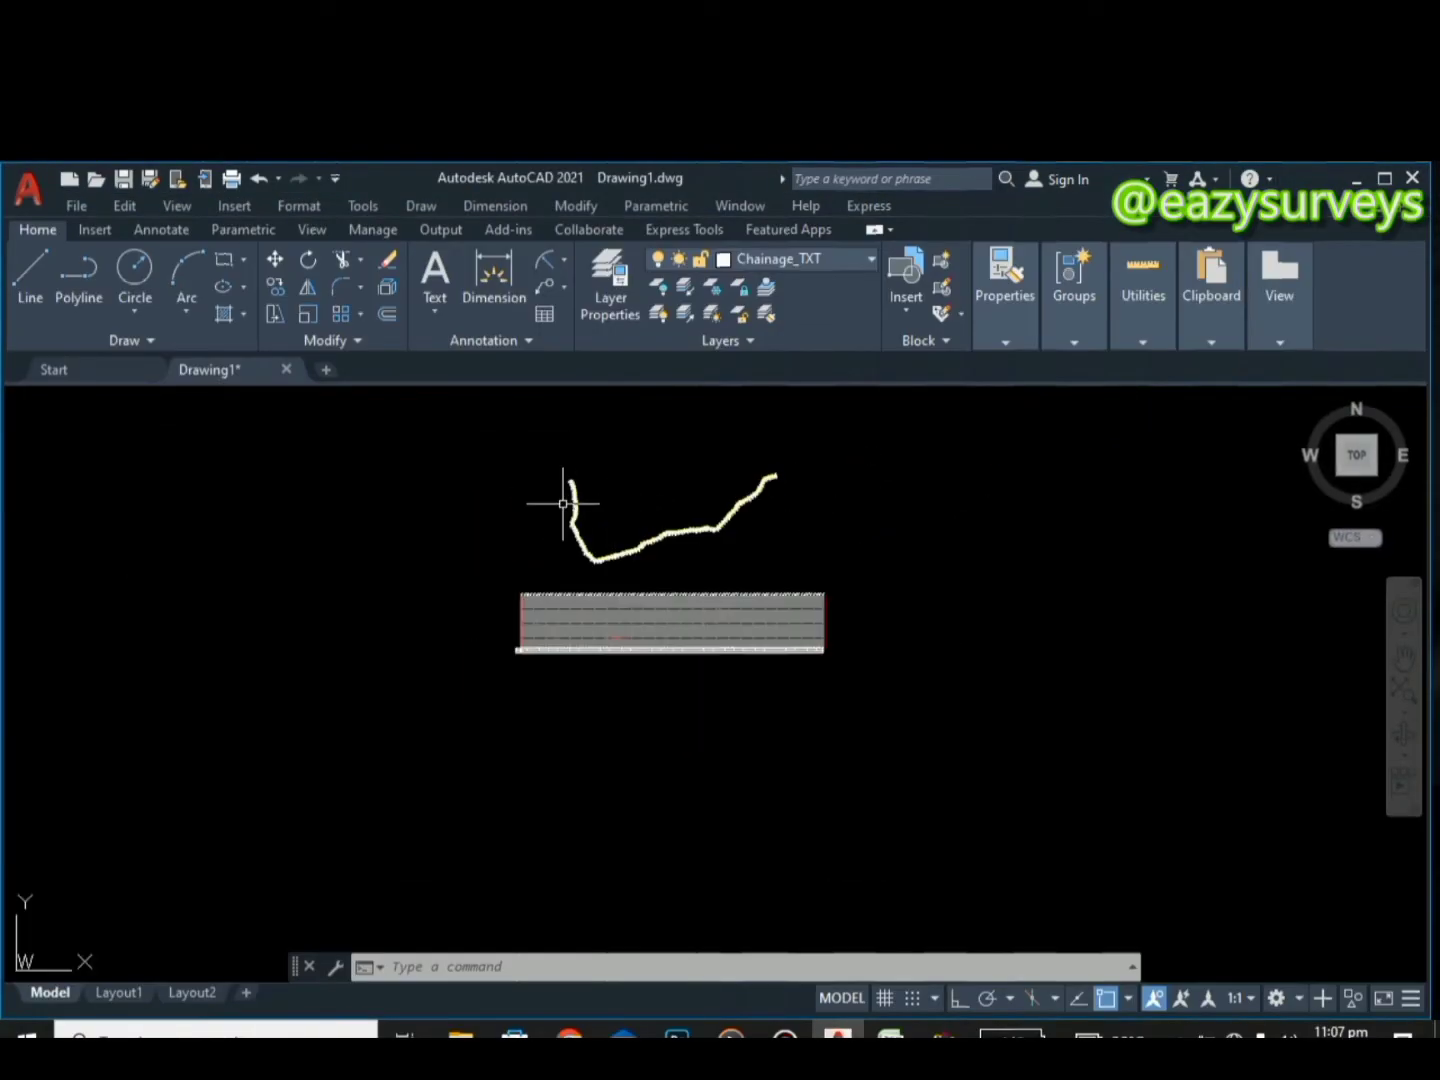
pyautogui.scroll(8, 589, 570)
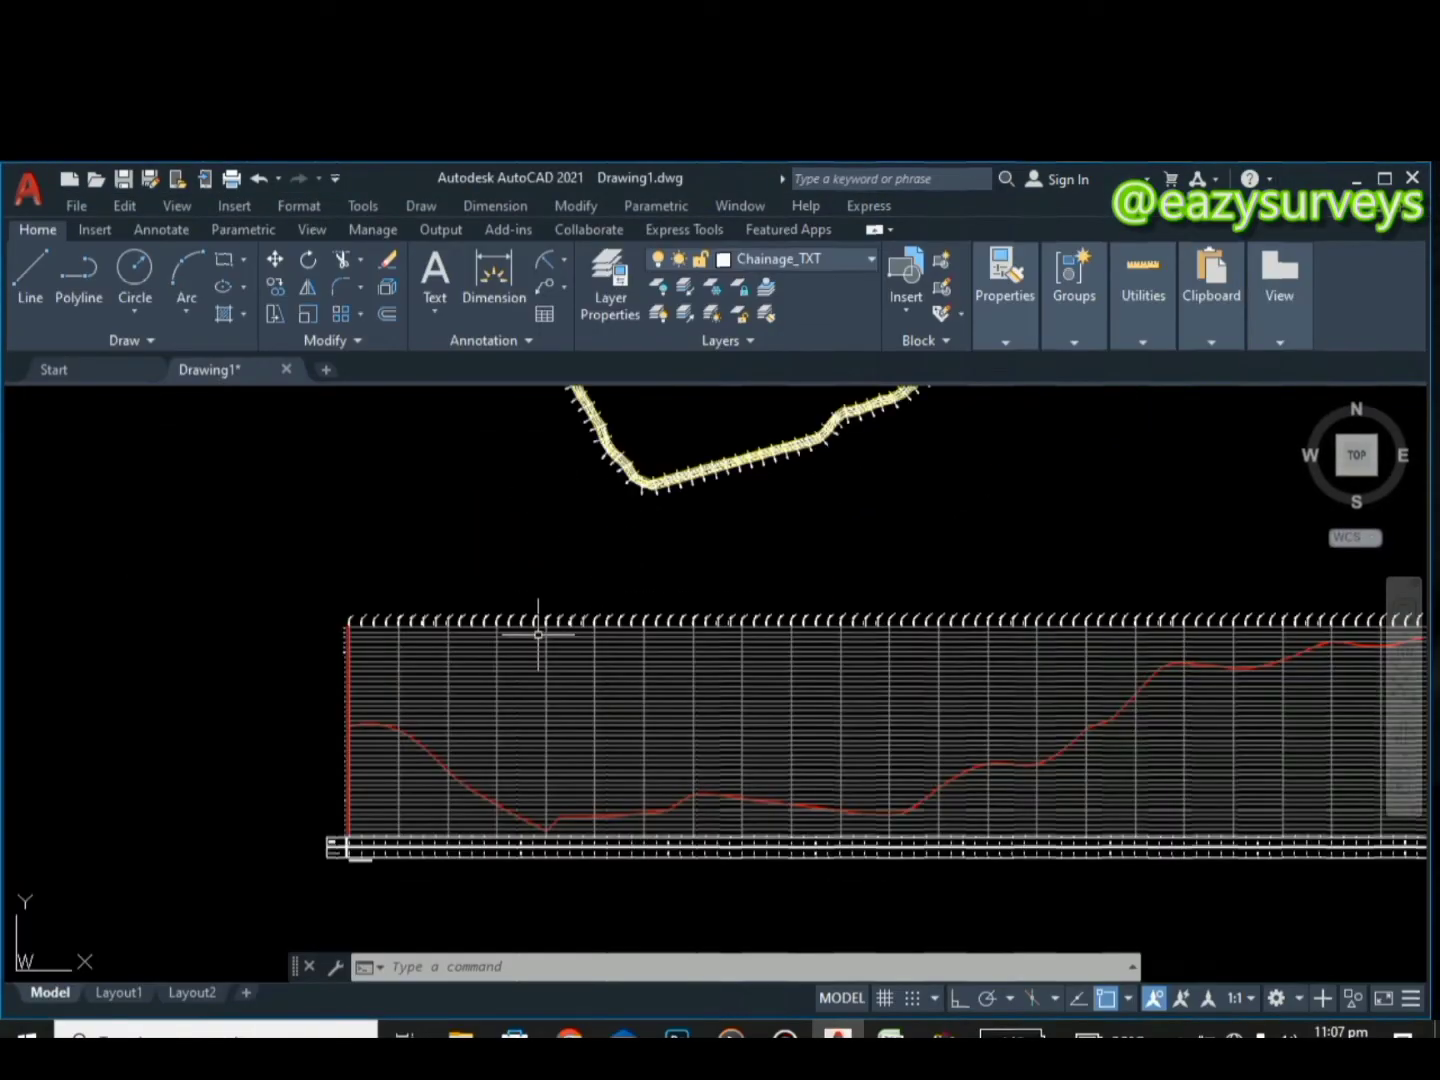
pyautogui.scroll(2, 499, 631)
pyautogui.scroll(-5, 518, 574)
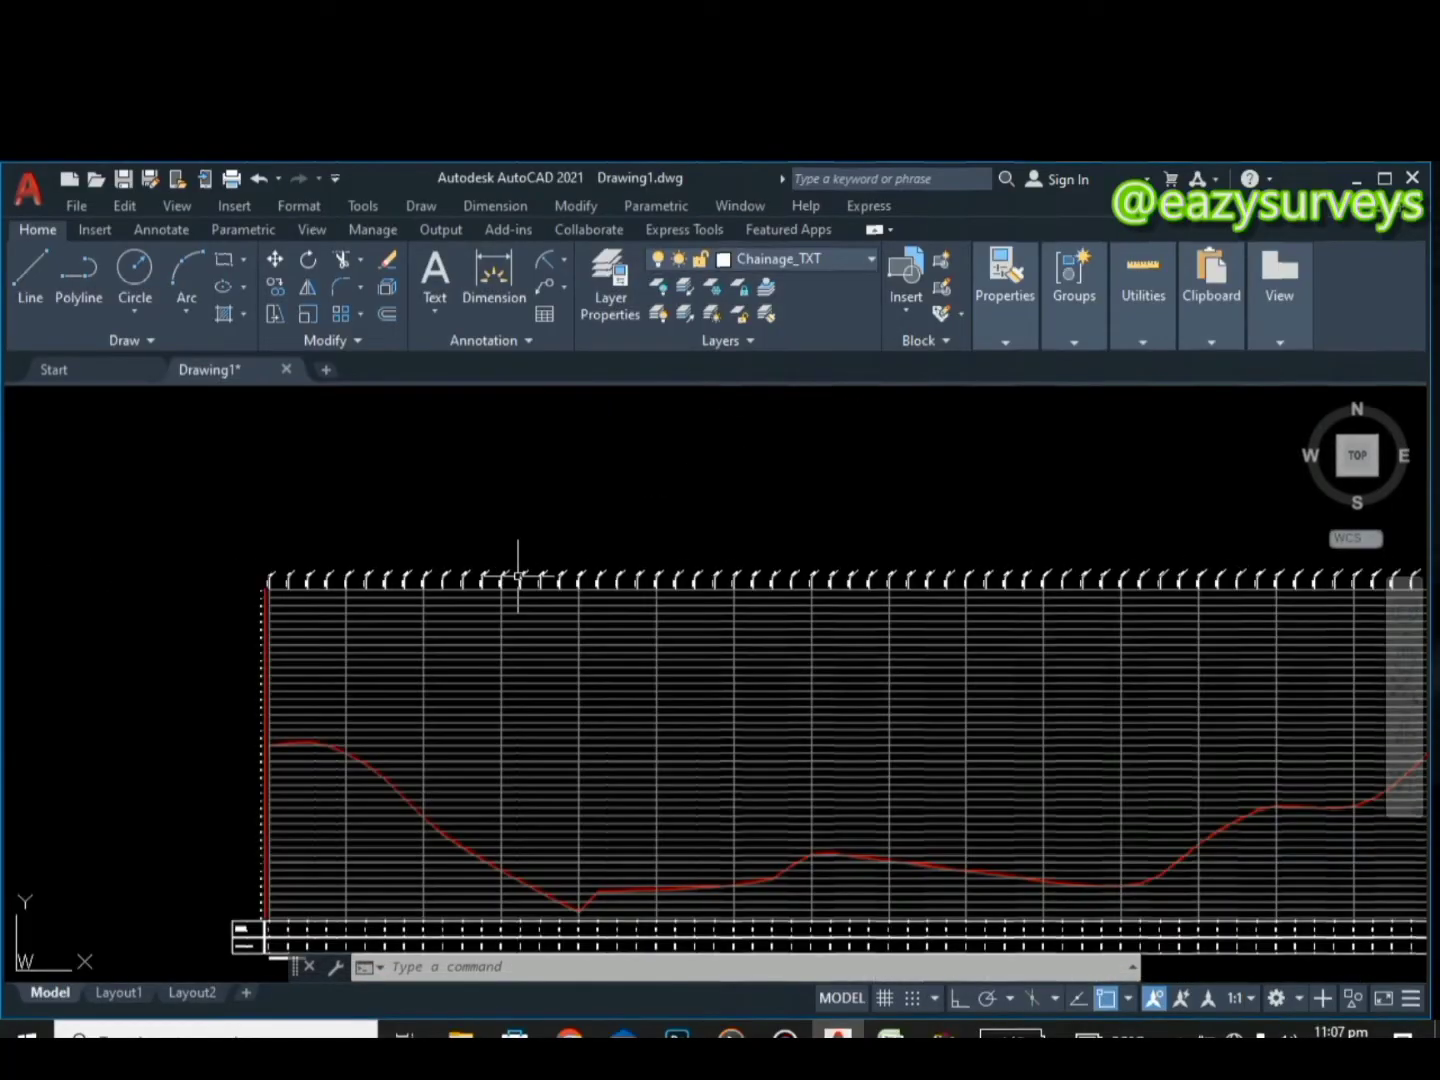
pyautogui.moveTo(567, 477); pyautogui.dragTo(571, 545, button='middle')
pyautogui.scroll(-2, 536, 599)
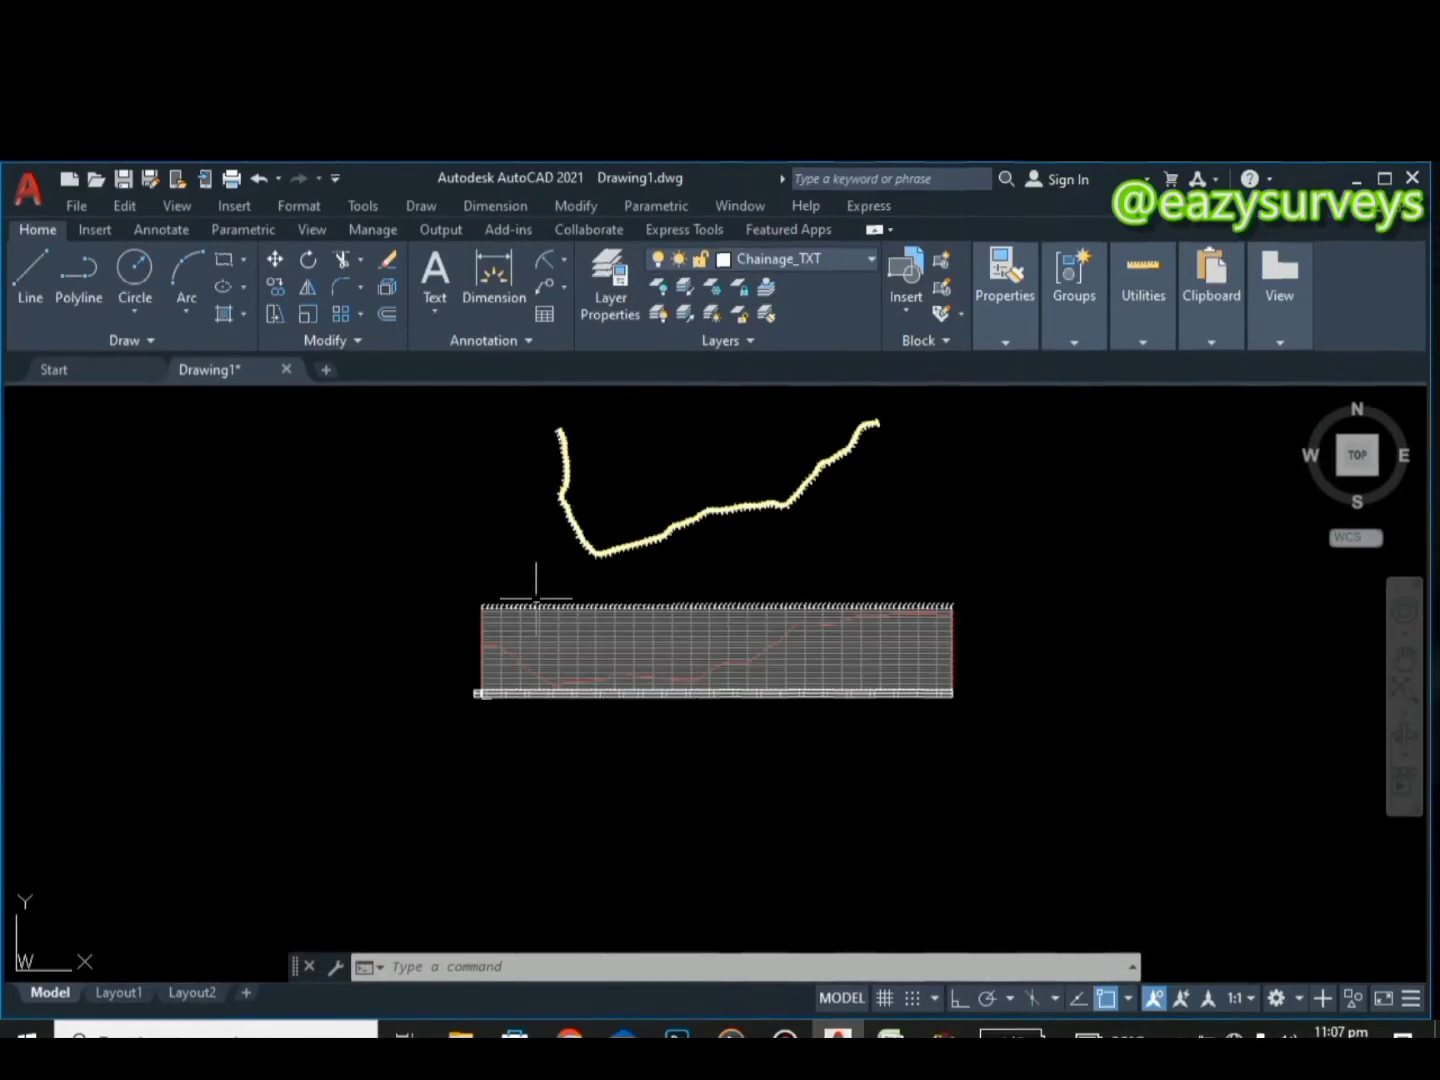
# Switch to Layout1 and examine the elevation scale and the existing level and chainage rows at the profile's start
pyautogui.click(115, 991)
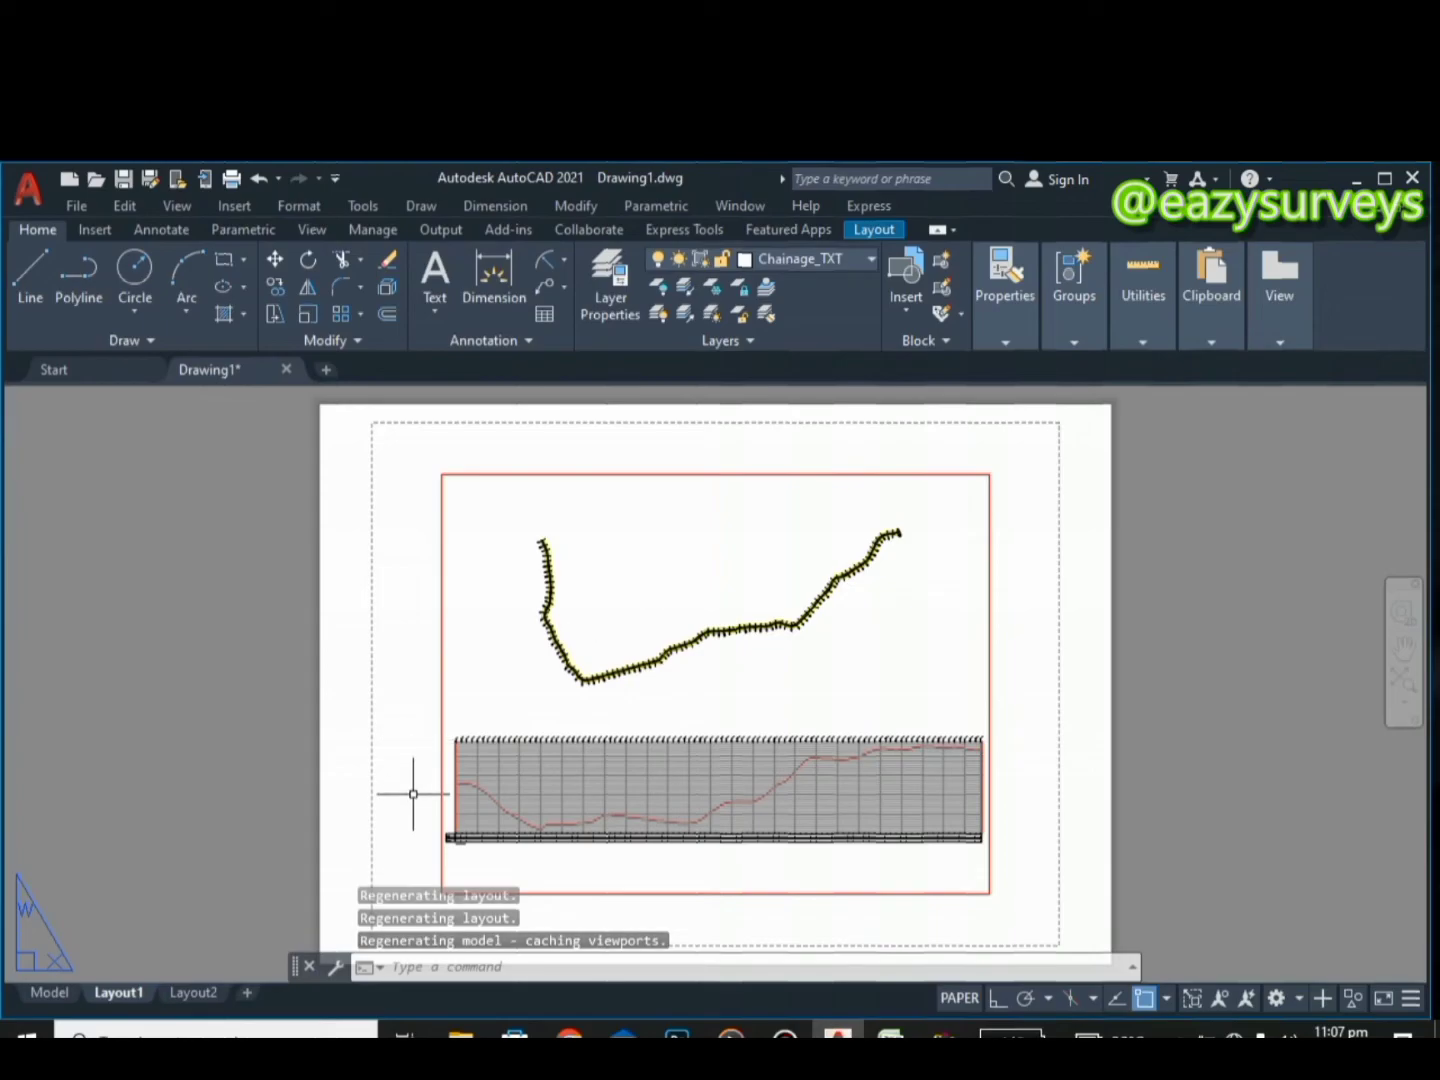
pyautogui.scroll(4, 440, 710)
pyautogui.scroll(4, 467, 761)
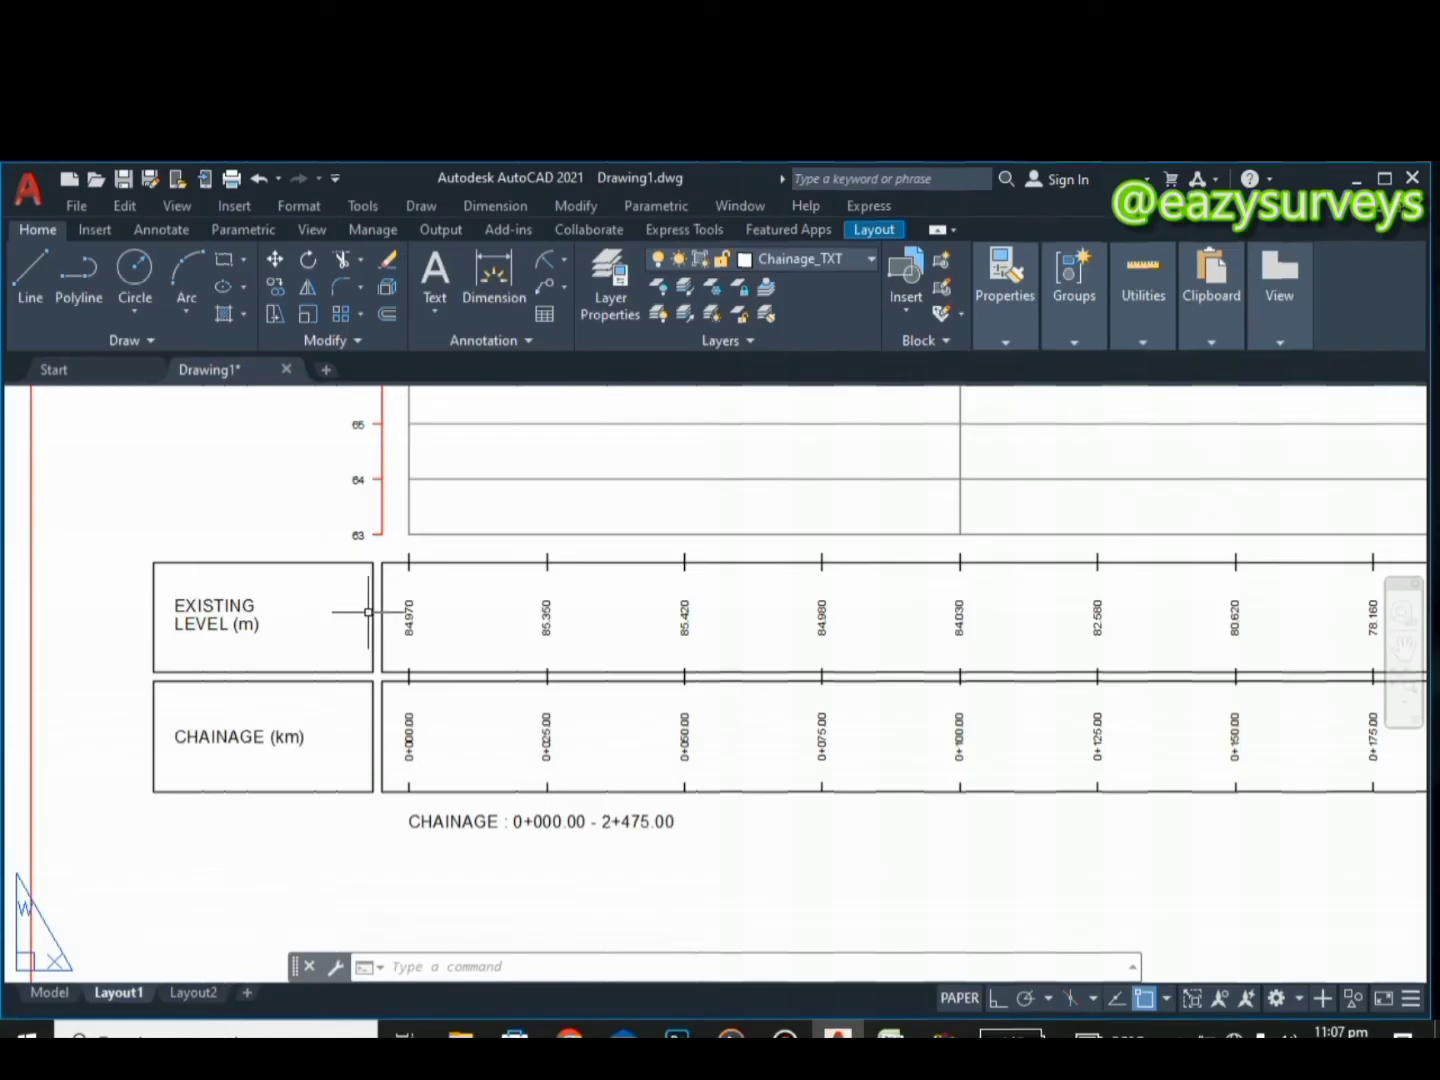
pyautogui.scroll(-6, 252, 745)
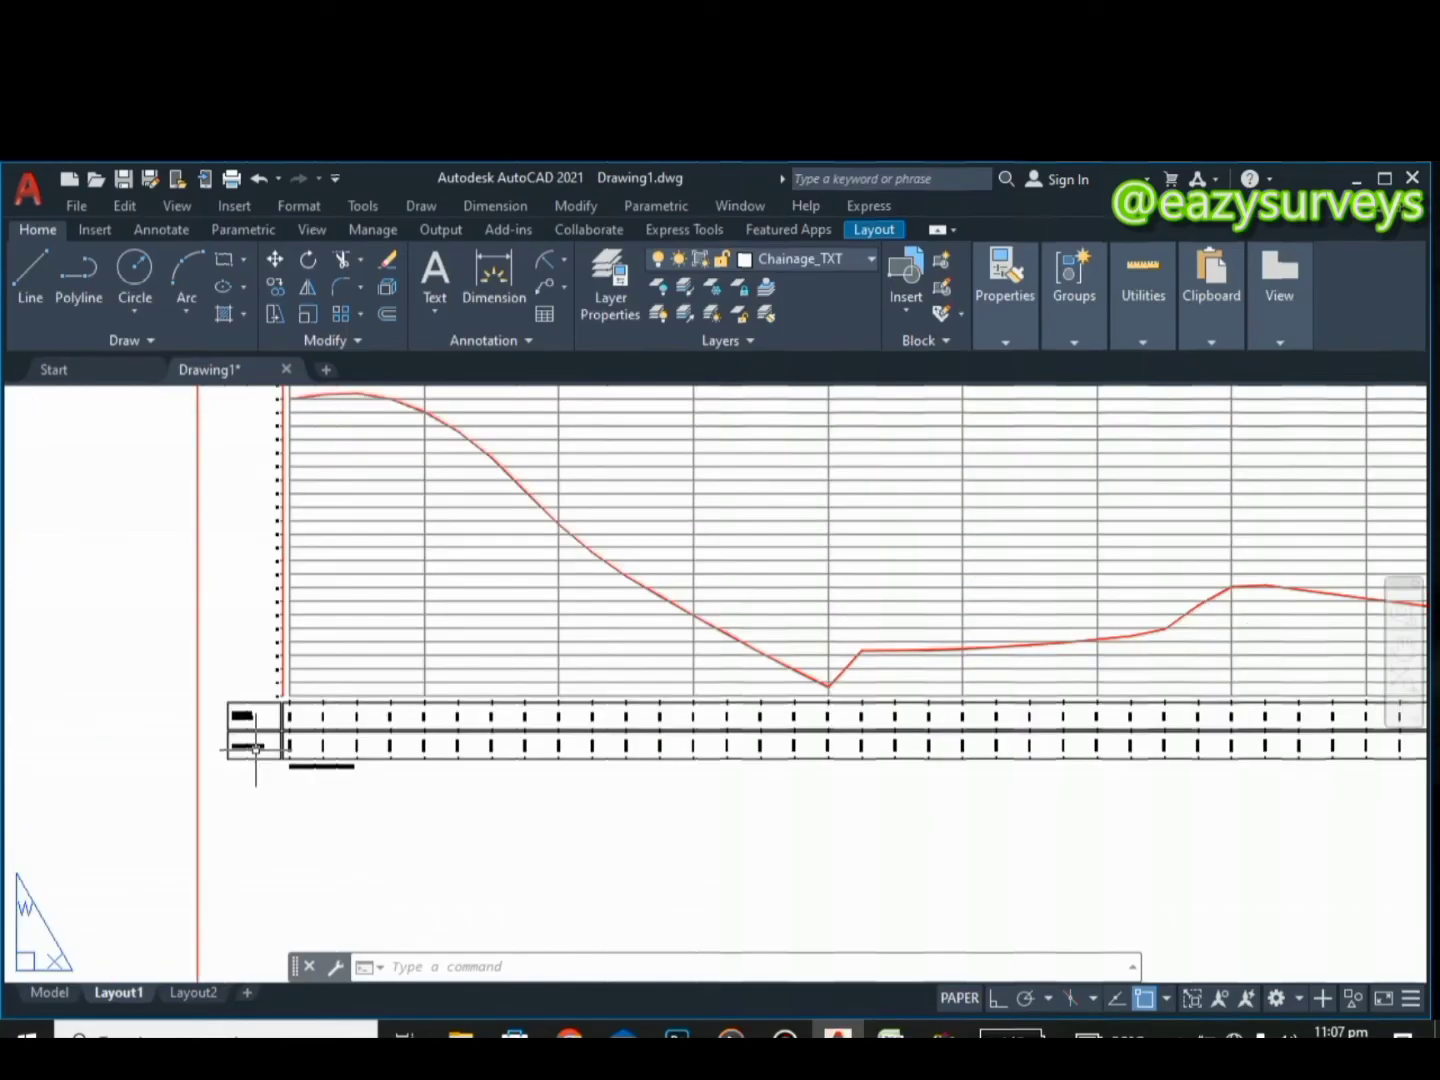
pyautogui.scroll(8, 300, 588)
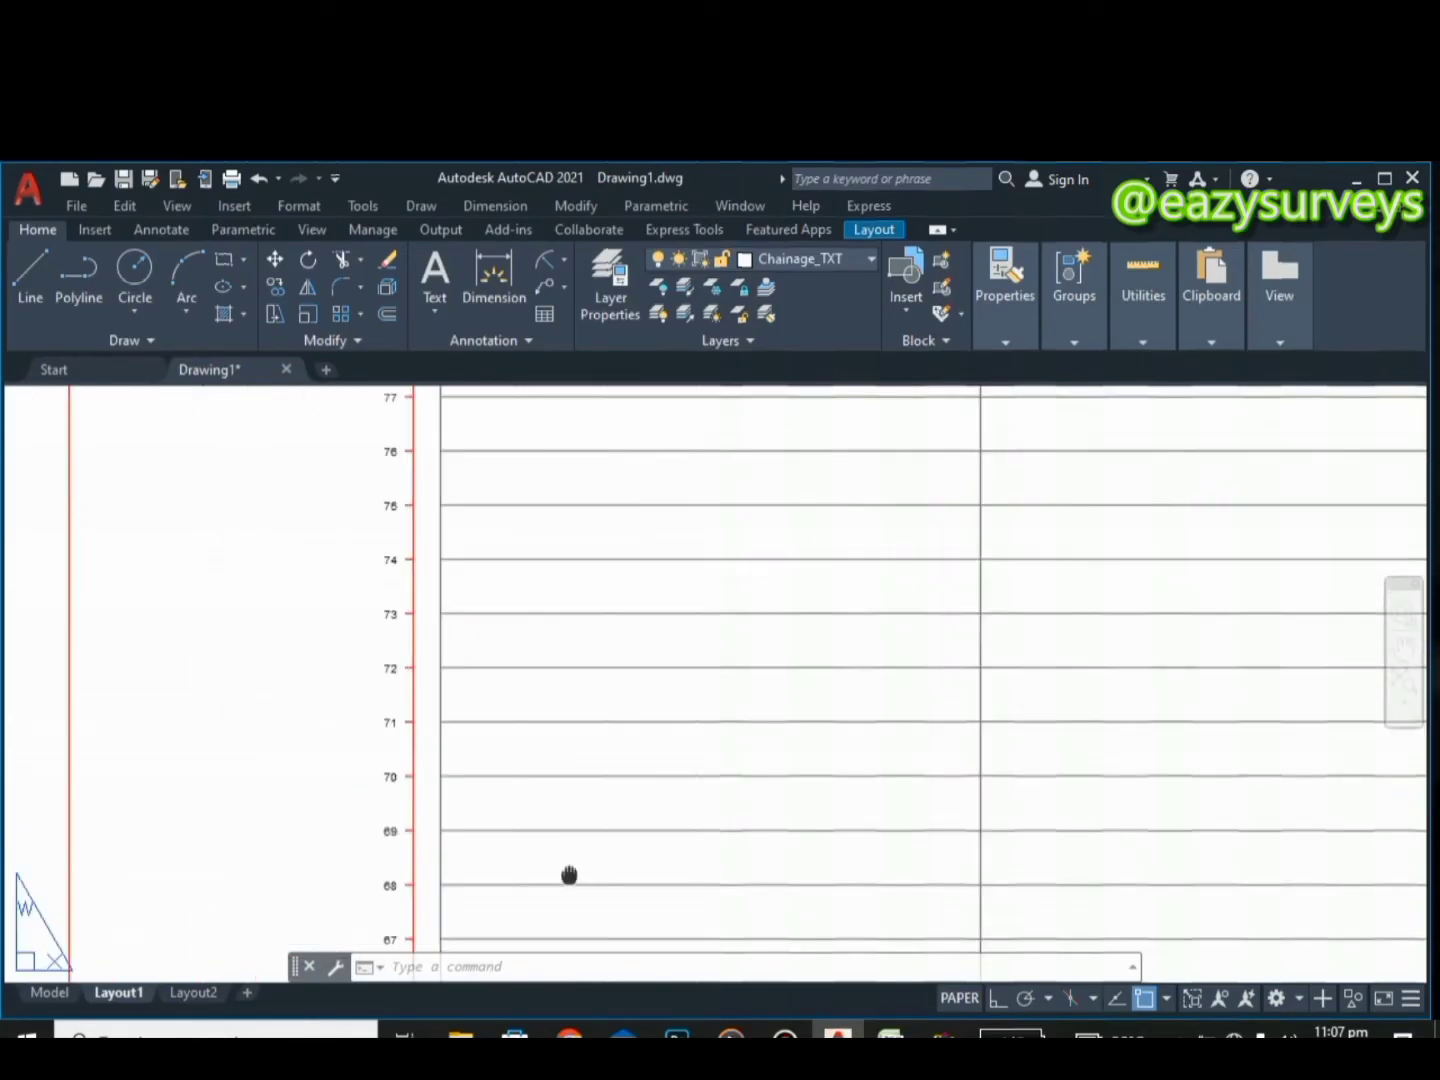
pyautogui.moveTo(424, 899); pyautogui.dragTo(494, 617, button='middle')
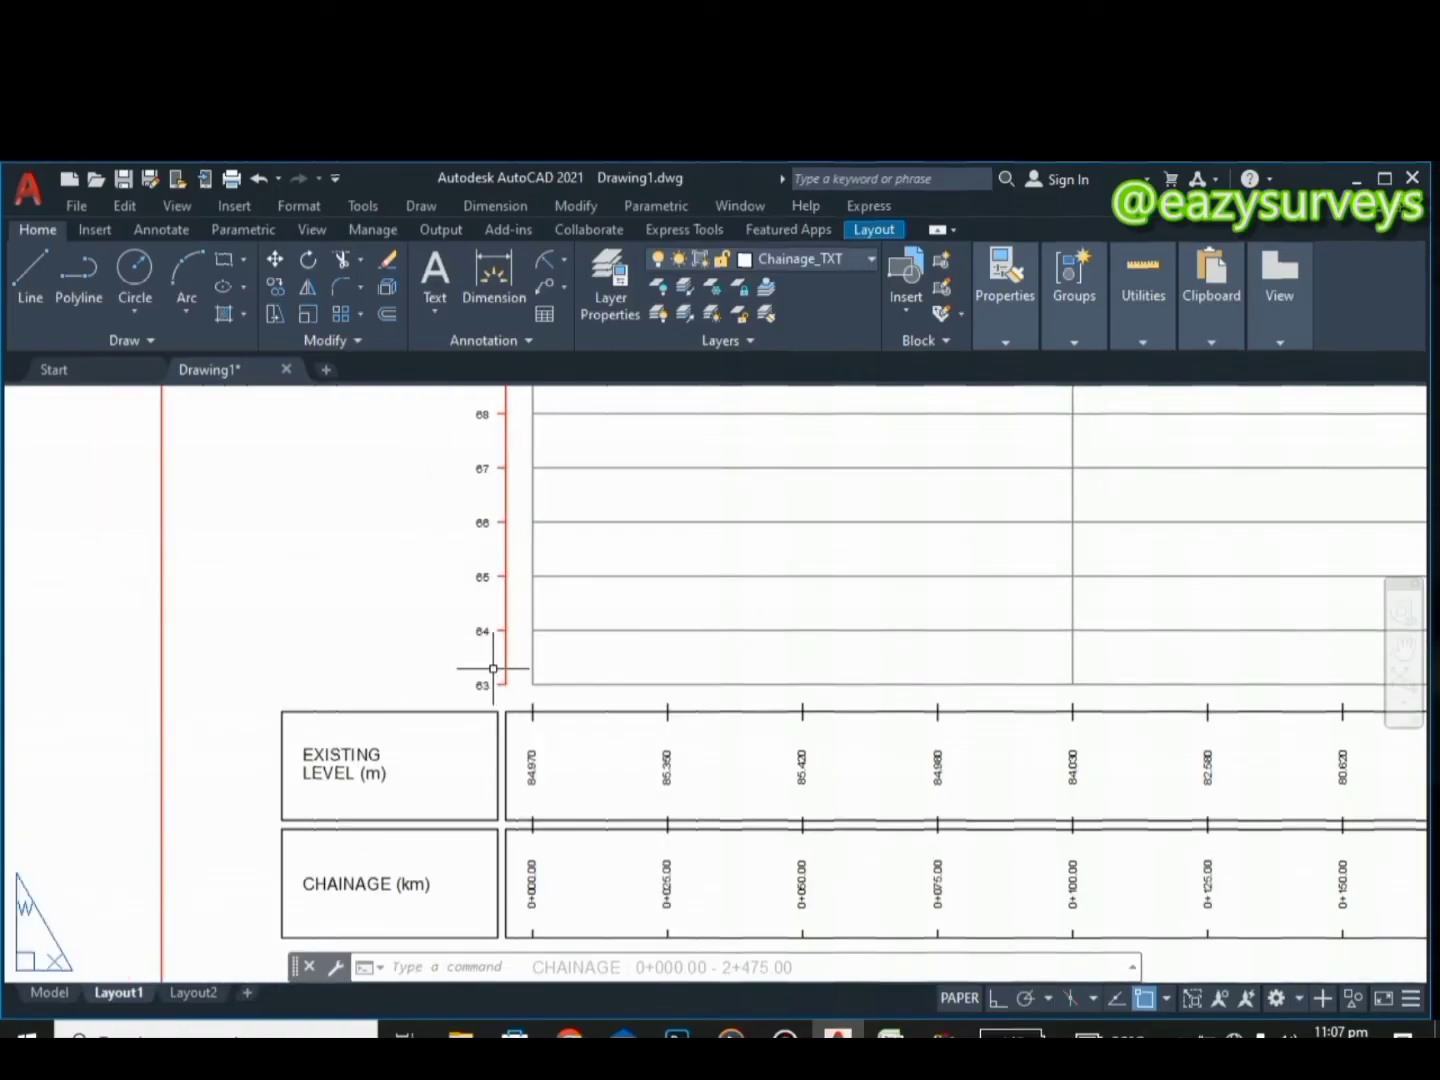
pyautogui.scroll(2, 491, 671)
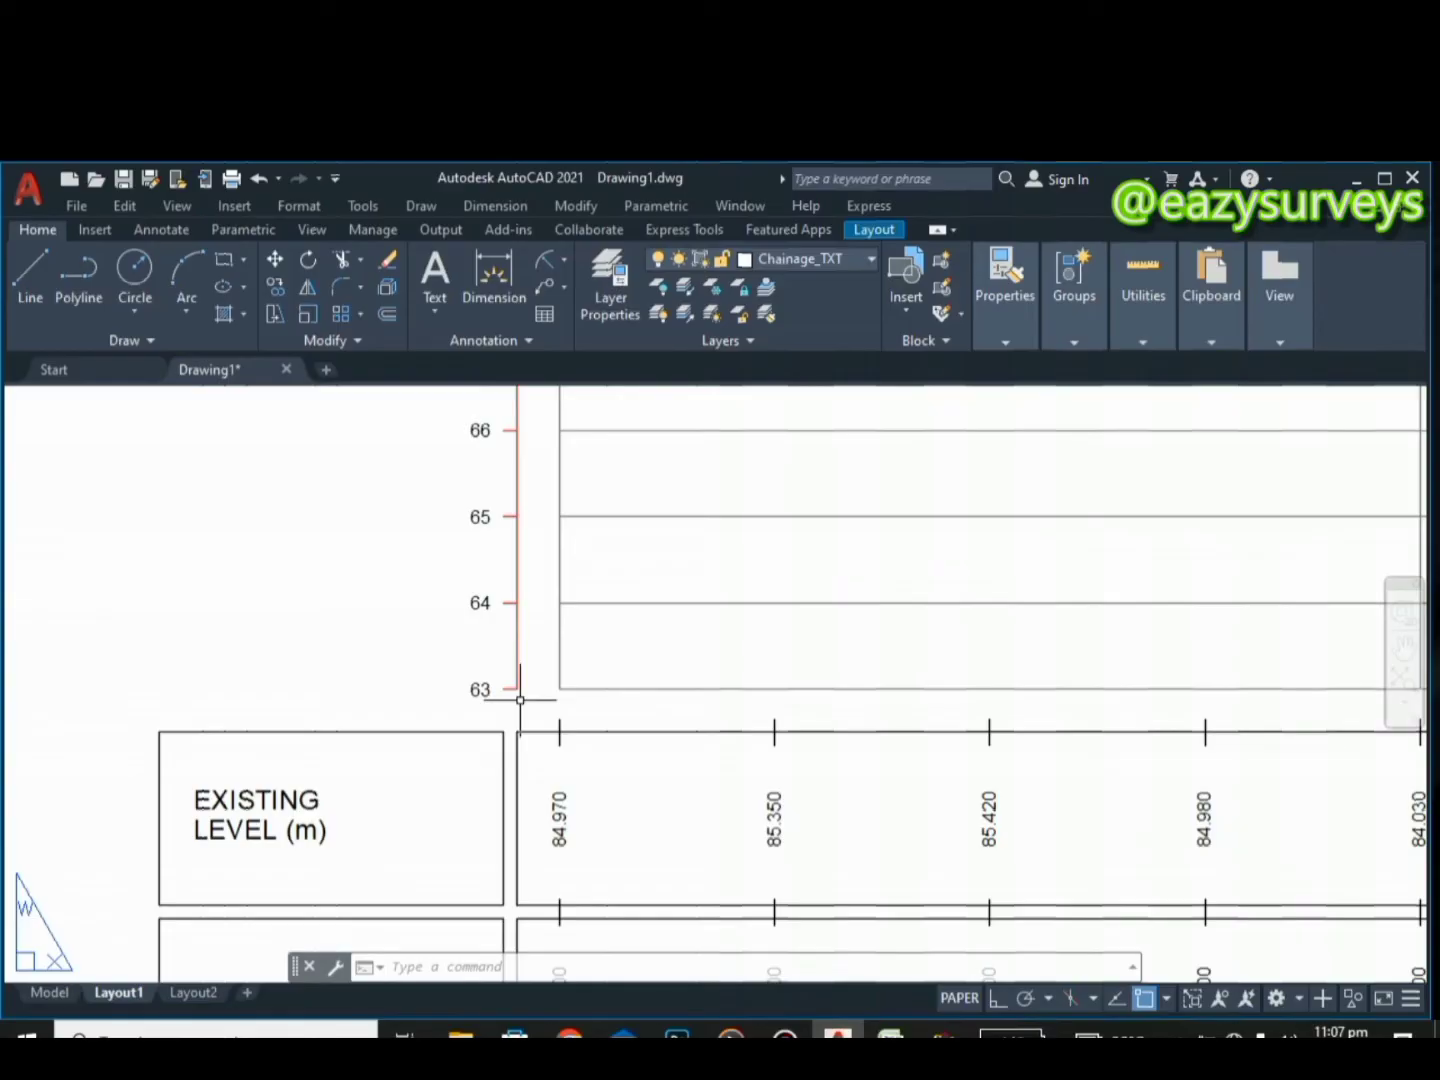
pyautogui.scroll(-8, 517, 618)
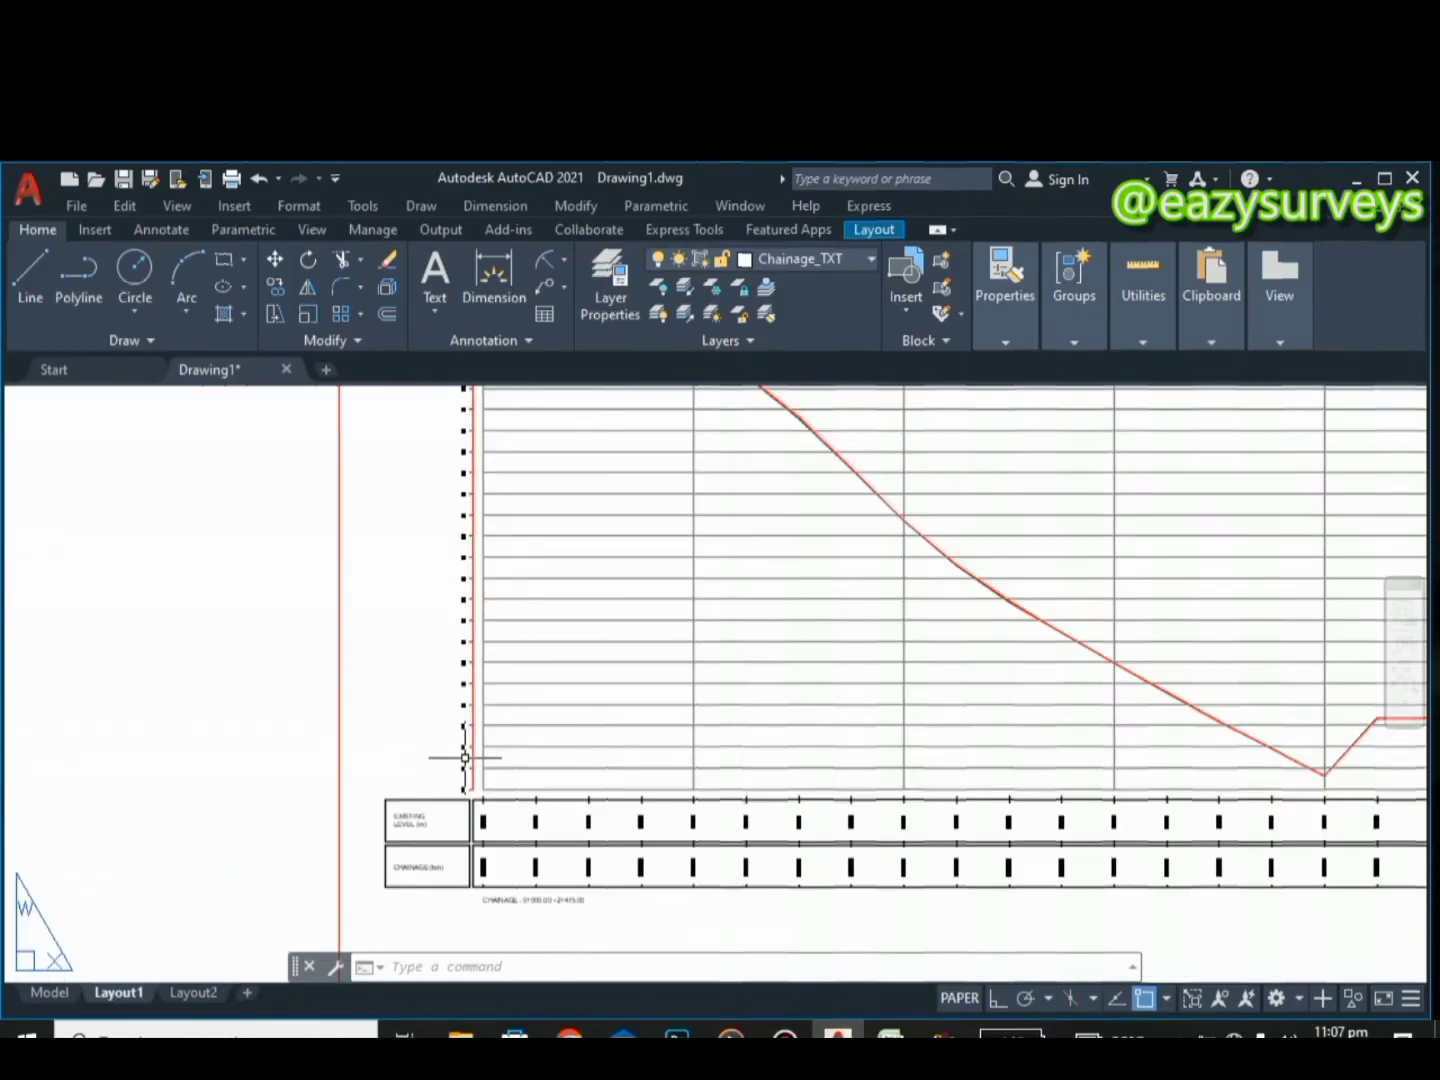
# Examine the chainage labels along the profile's upper edge and the ground line around its lowest point in the layout
pyautogui.scroll(6, 501, 530)
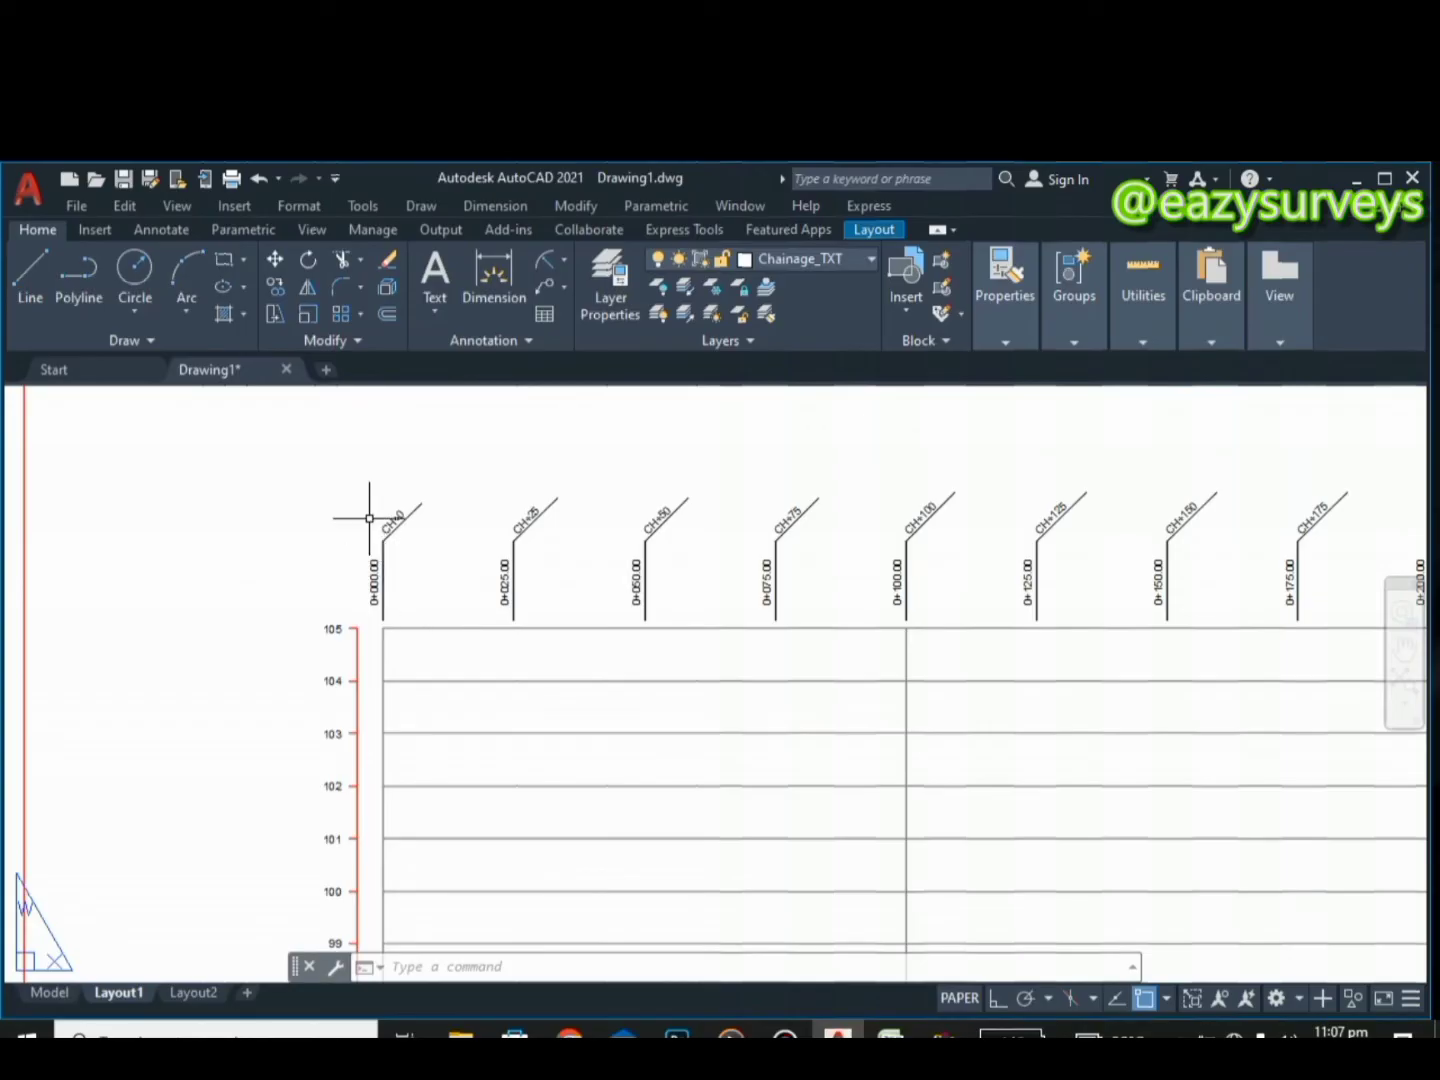
pyautogui.scroll(2, 392, 518)
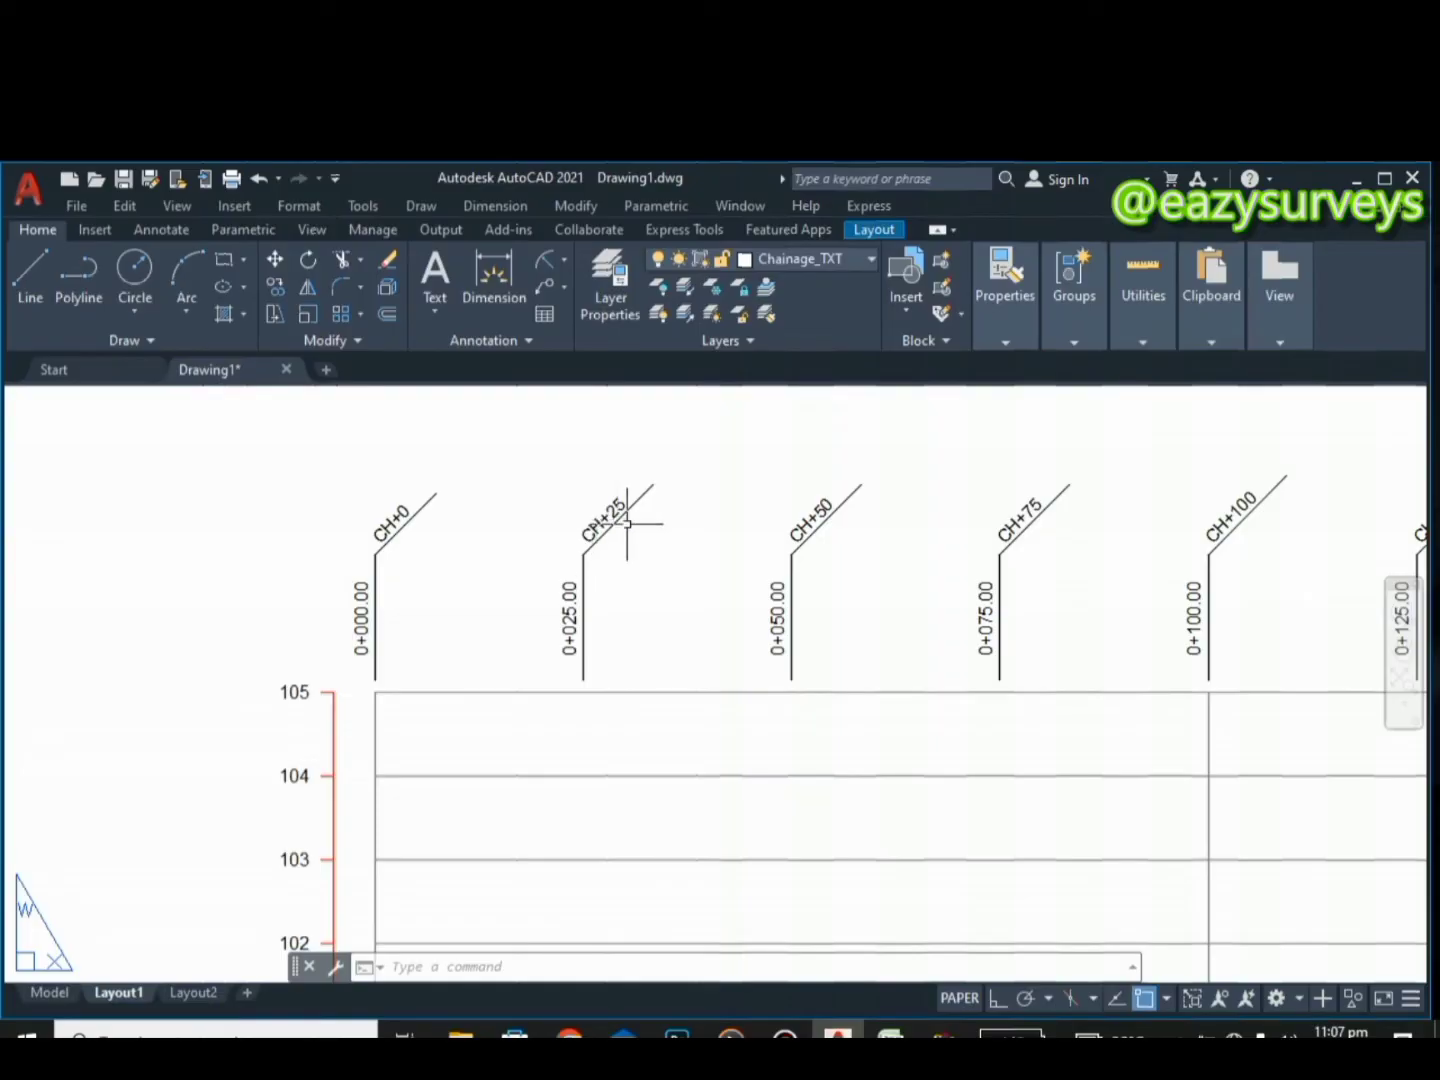
pyautogui.moveTo(843, 555); pyautogui.dragTo(210, 630, button='middle')
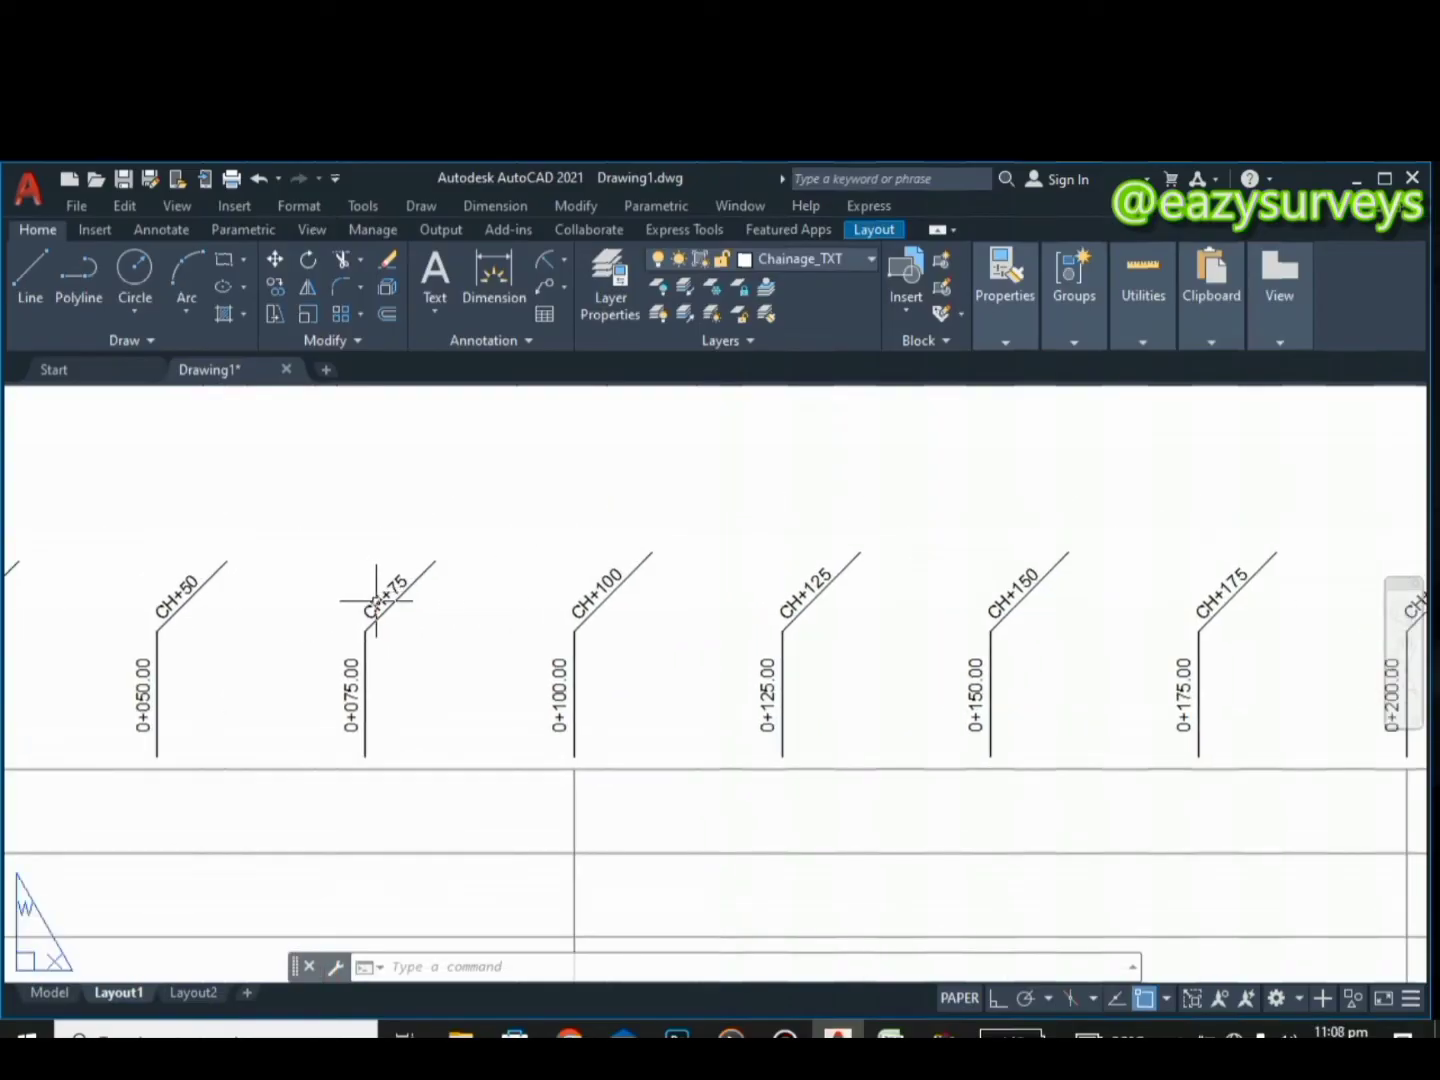
pyautogui.scroll(-2, 400, 601)
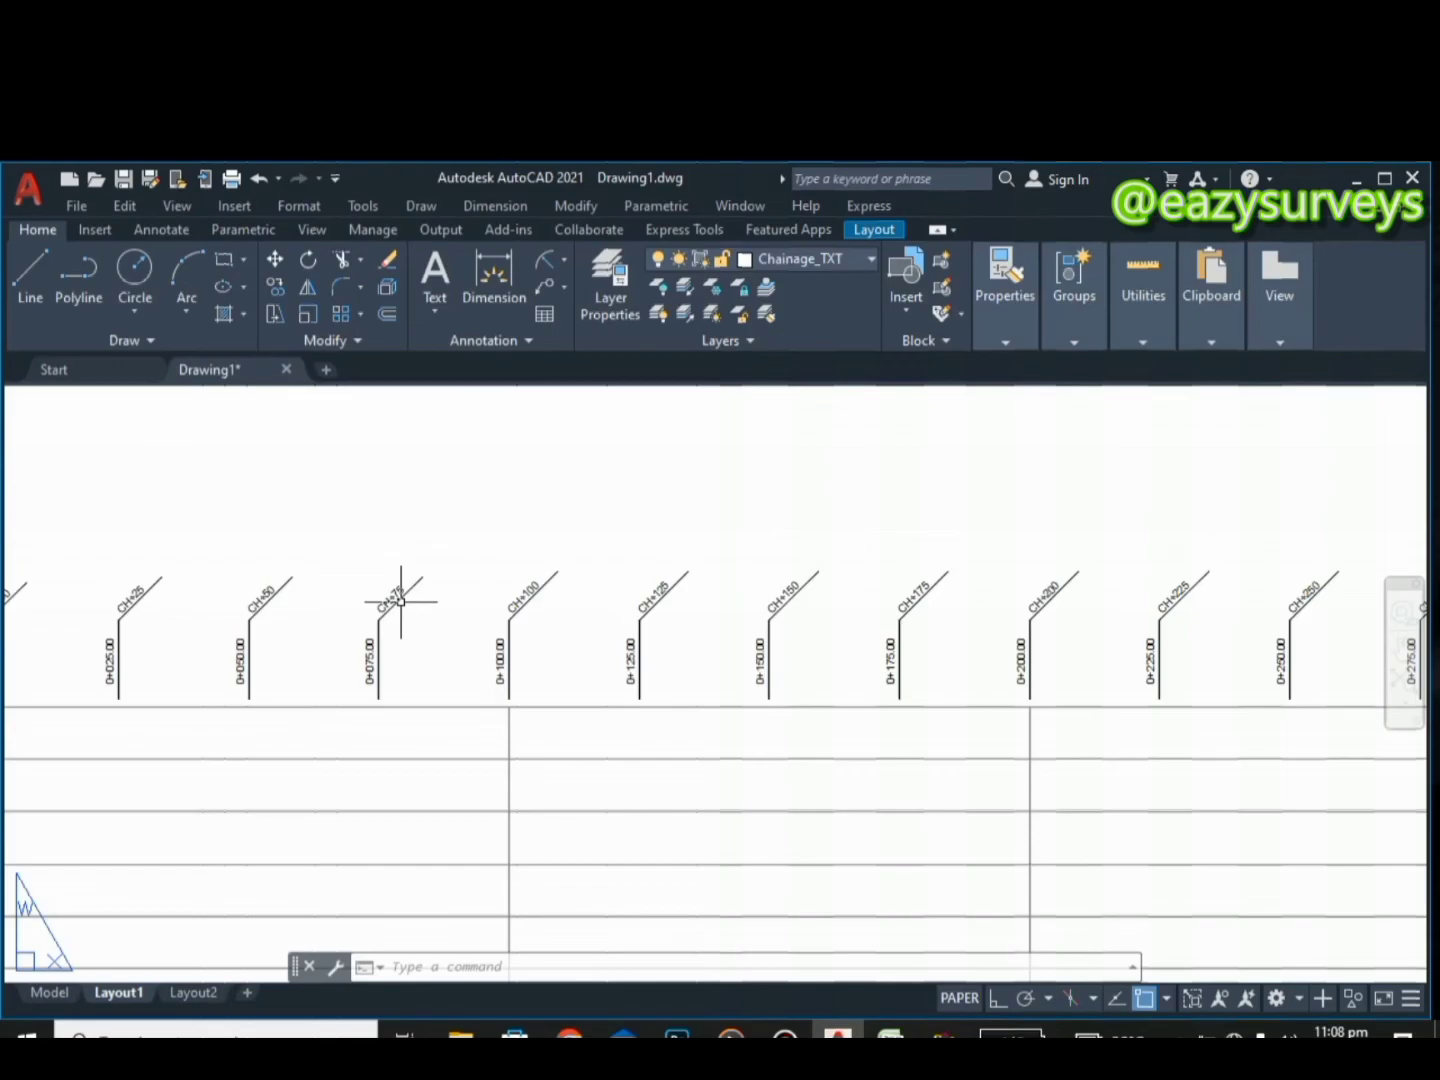
pyautogui.scroll(-5, 401, 601)
pyautogui.scroll(4, 554, 771)
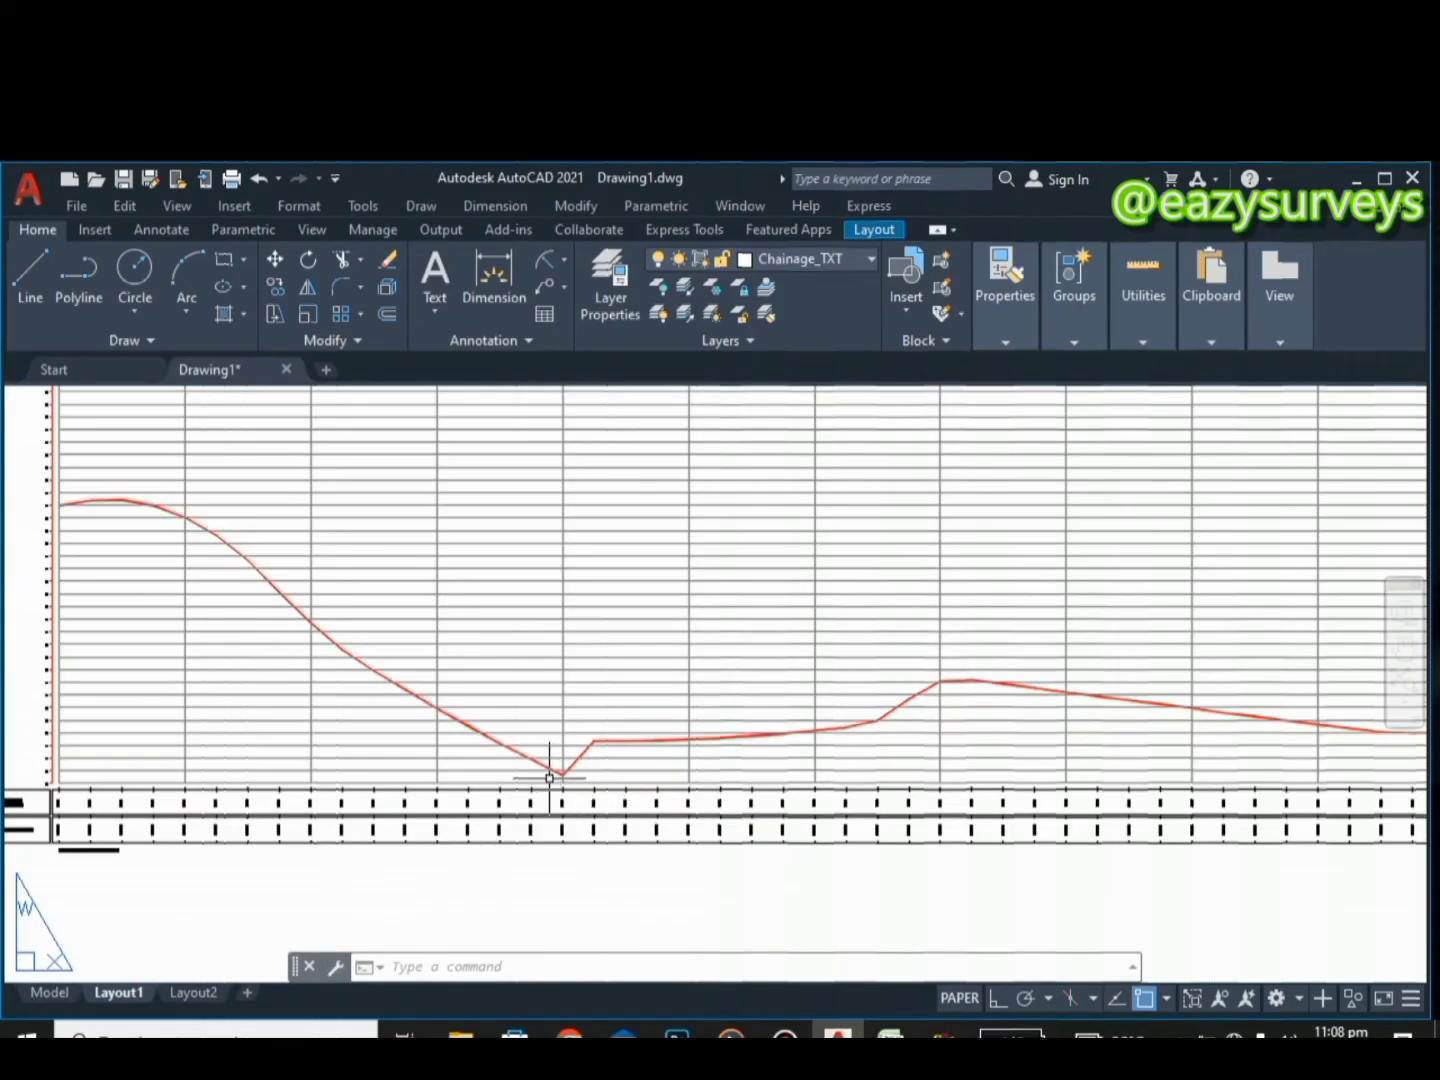
pyautogui.scroll(4, 560, 771)
pyautogui.scroll(-4, 558, 775)
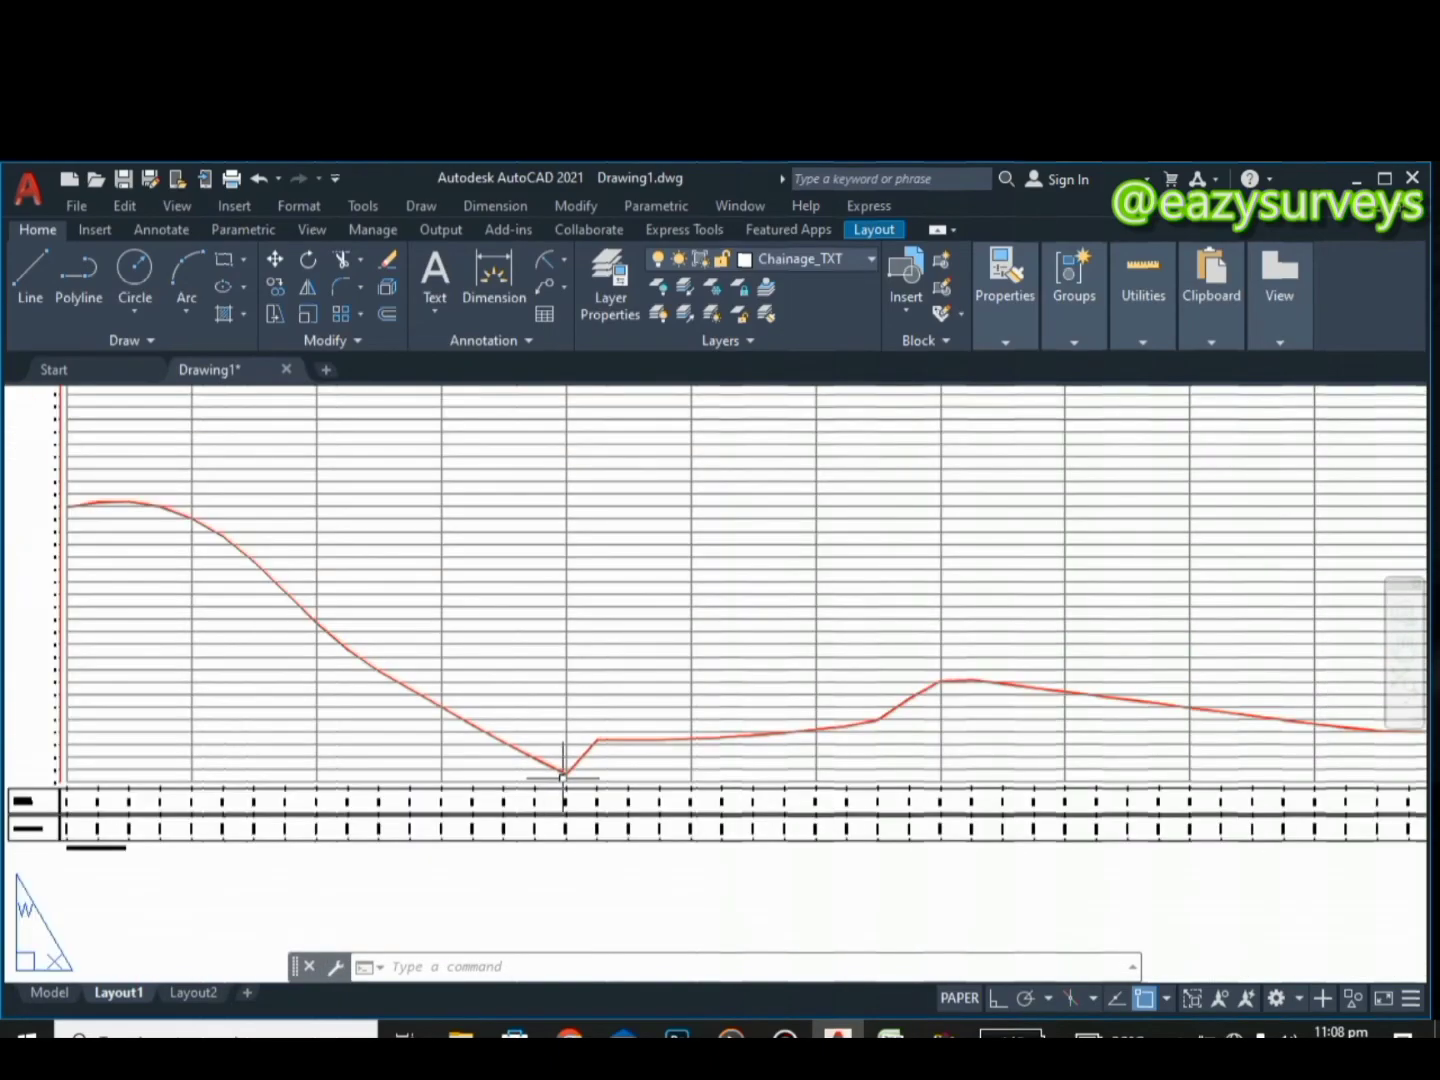
pyautogui.scroll(4, 563, 772)
pyautogui.scroll(-2, 599, 740)
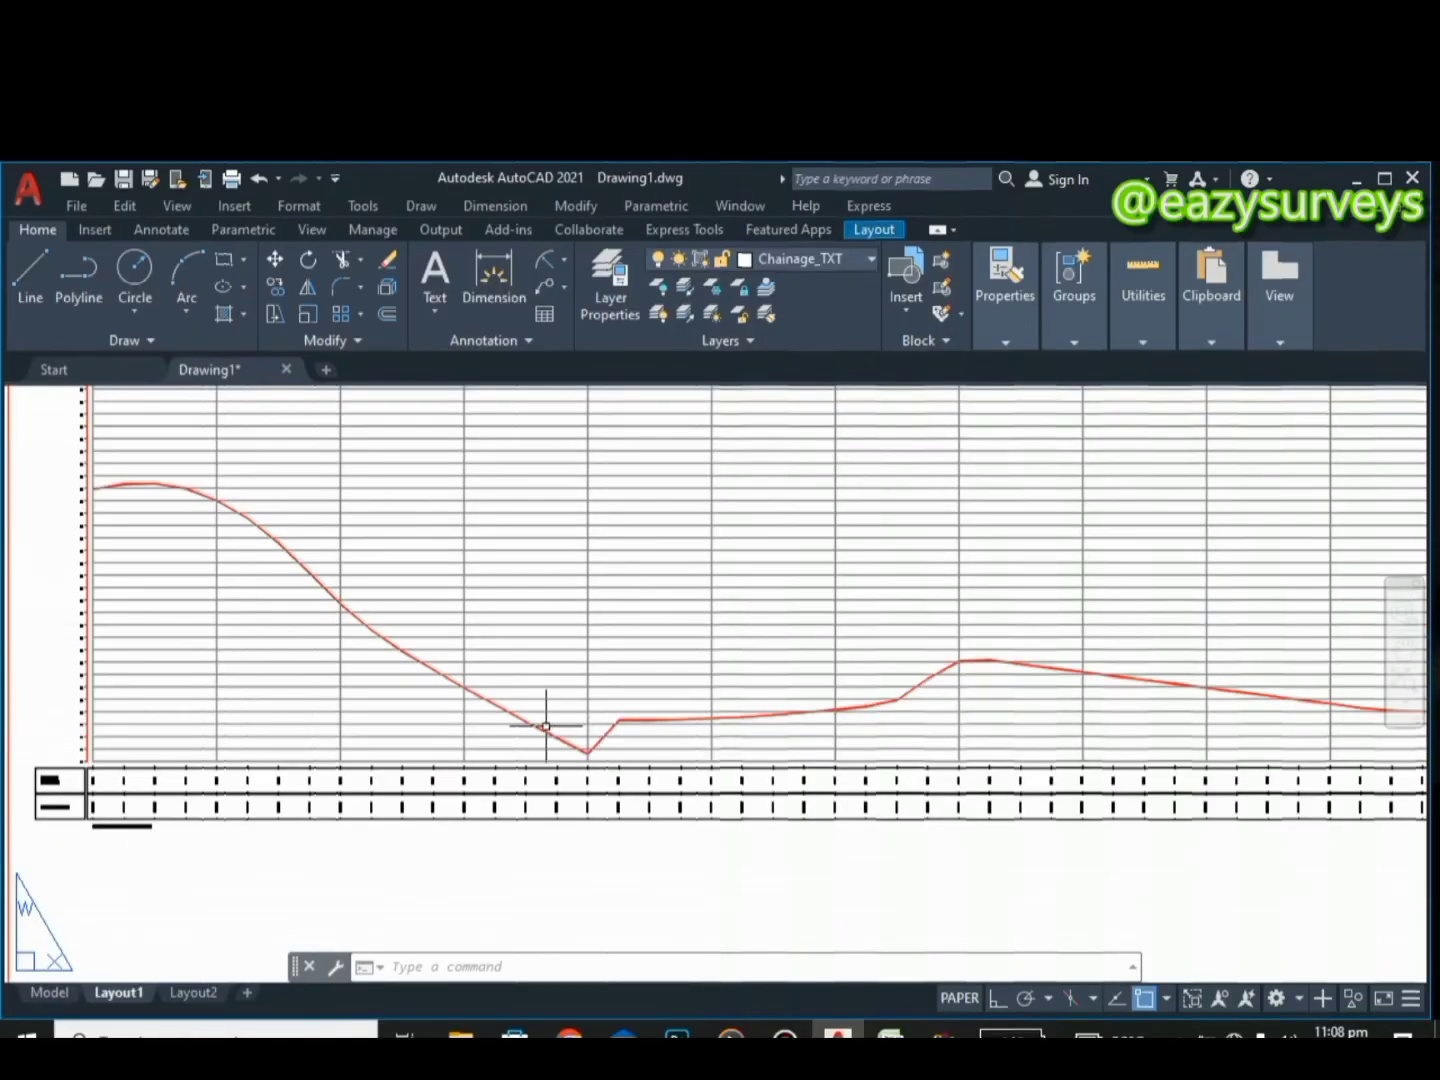
pyautogui.scroll(-3, 545, 726)
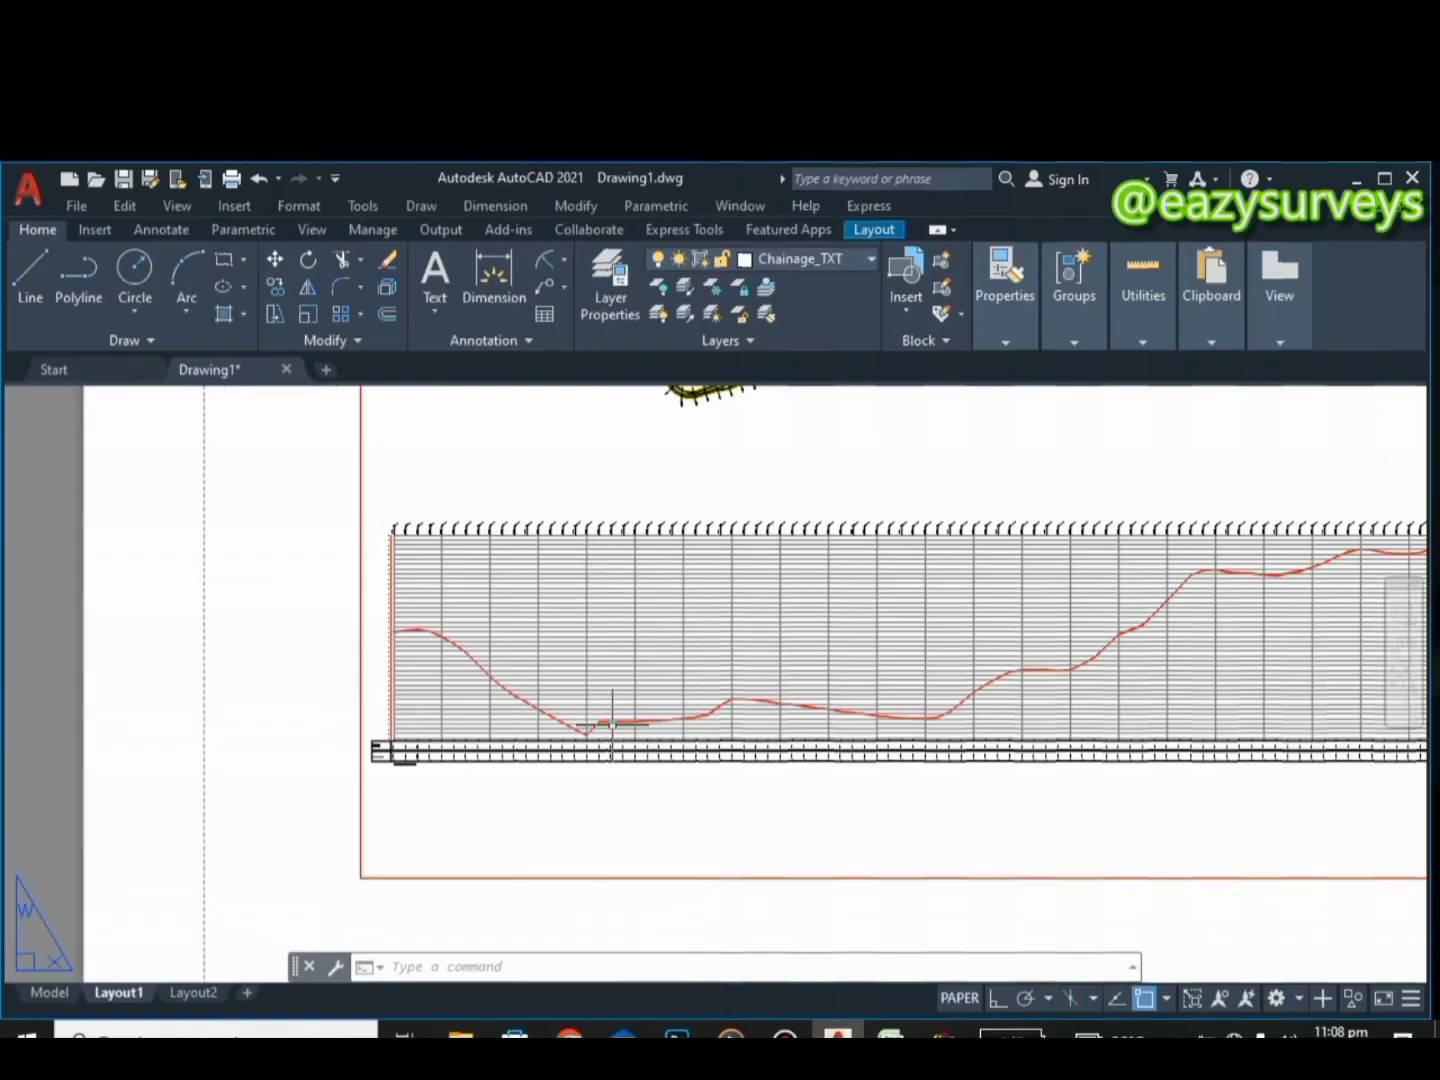
# Examine the longitudinal profile along its whole length and the road alignment above it in the layout sheet
pyautogui.scroll(5, 619, 745)
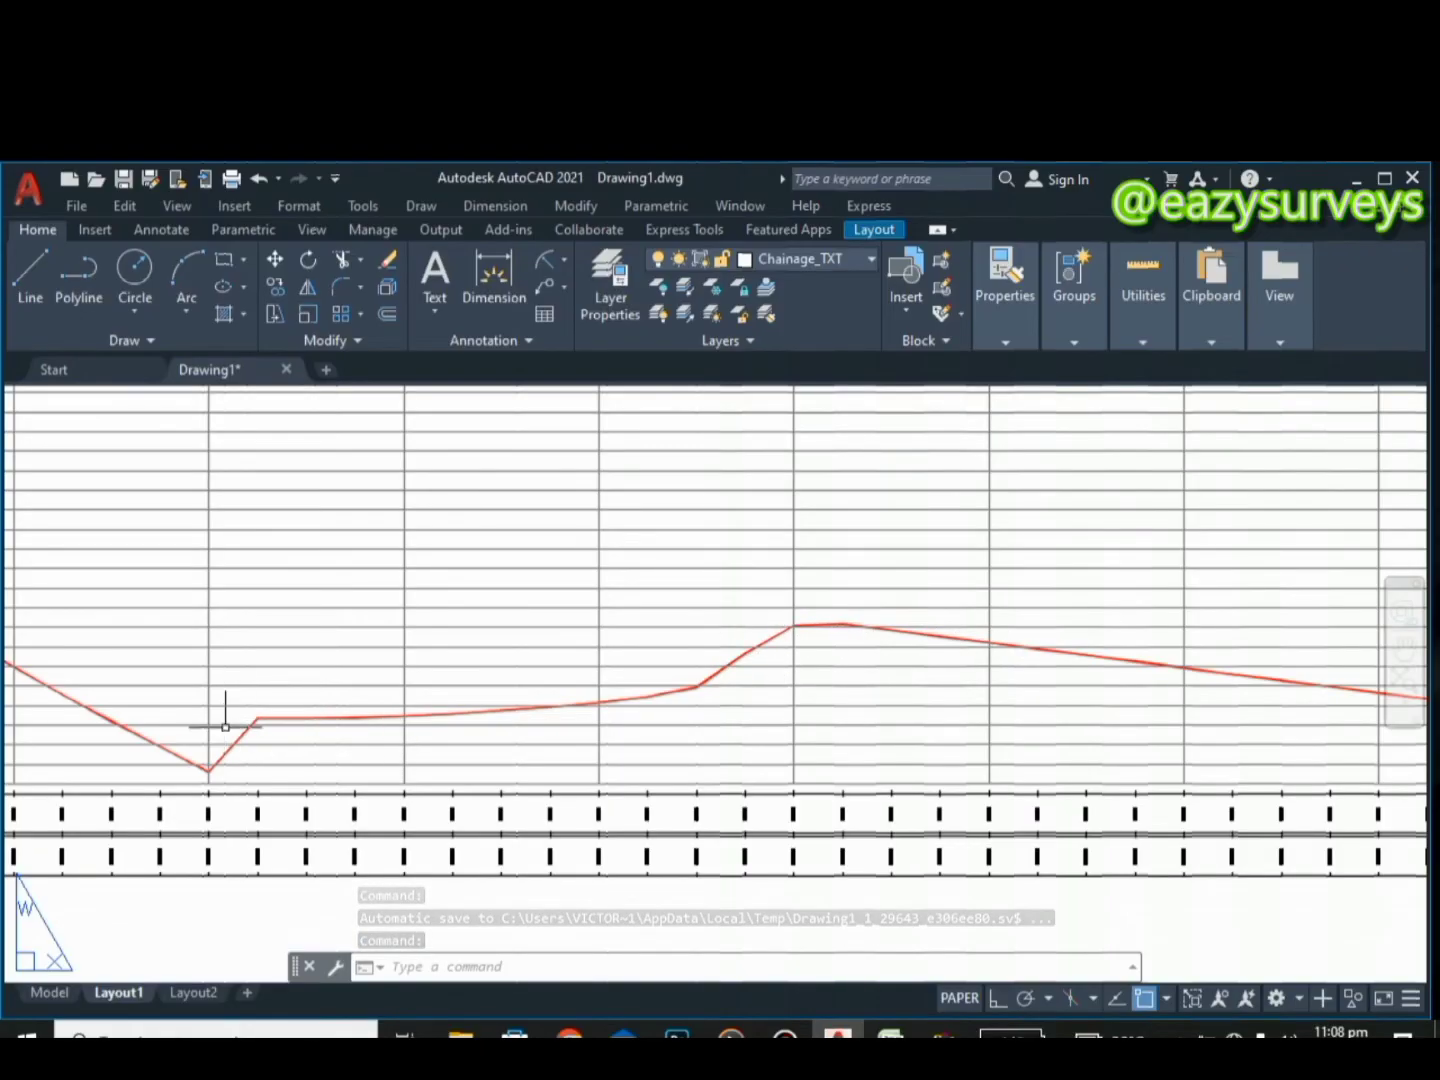
pyautogui.scroll(-5, 181, 743)
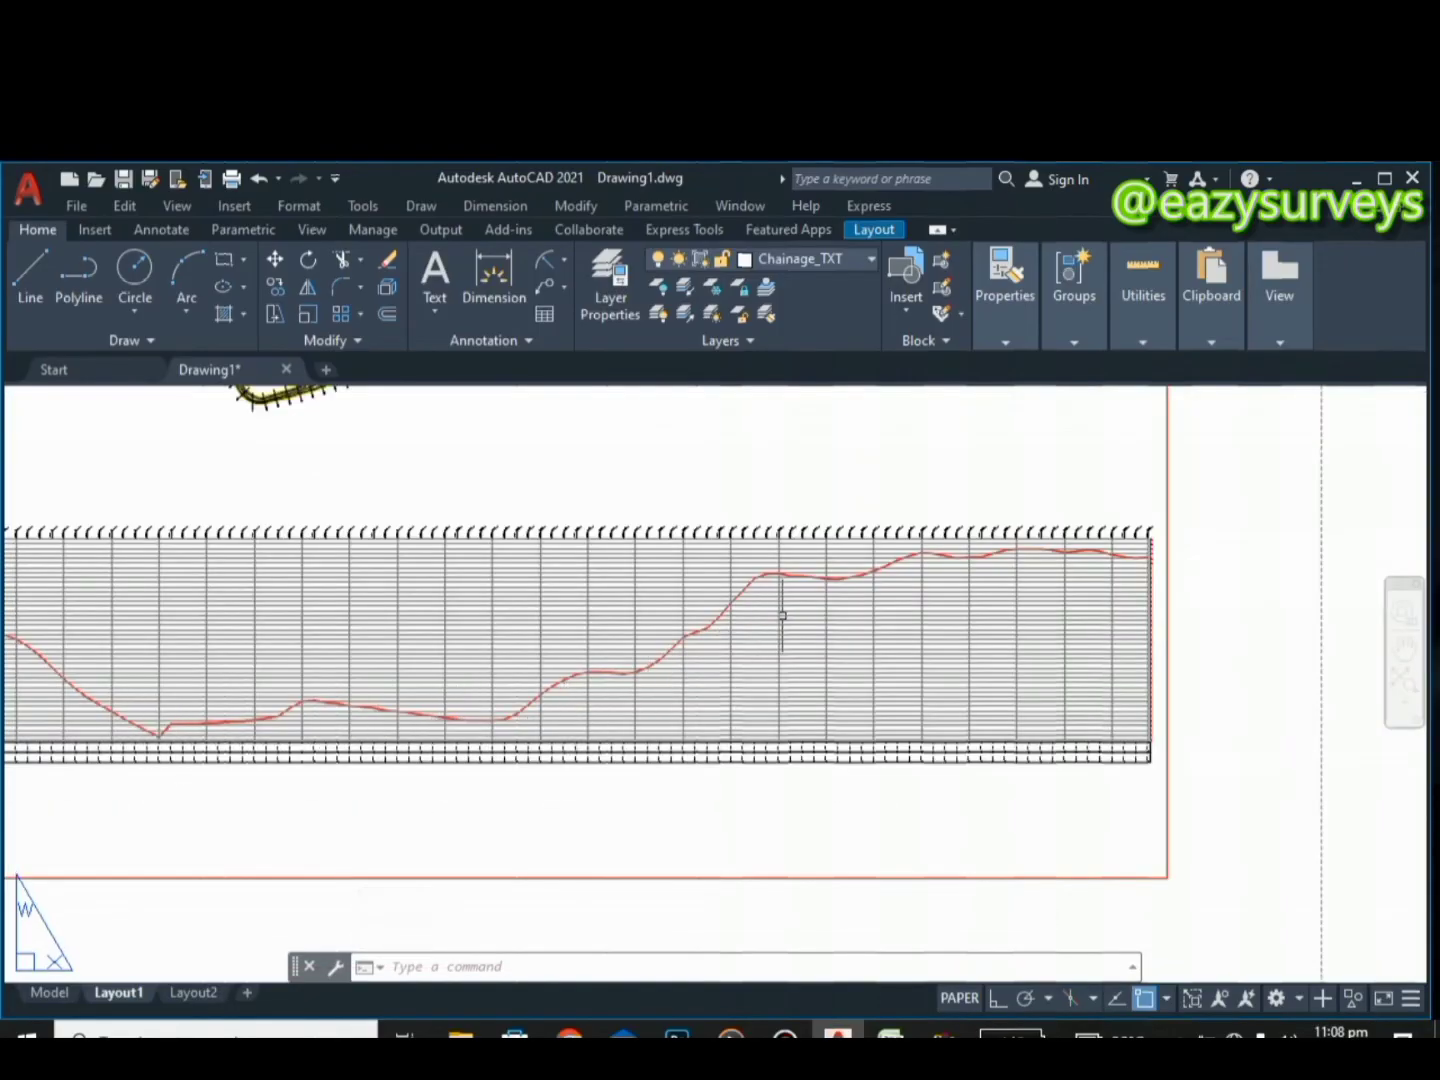
pyautogui.scroll(-4, 782, 615)
pyautogui.scroll(4, 581, 475)
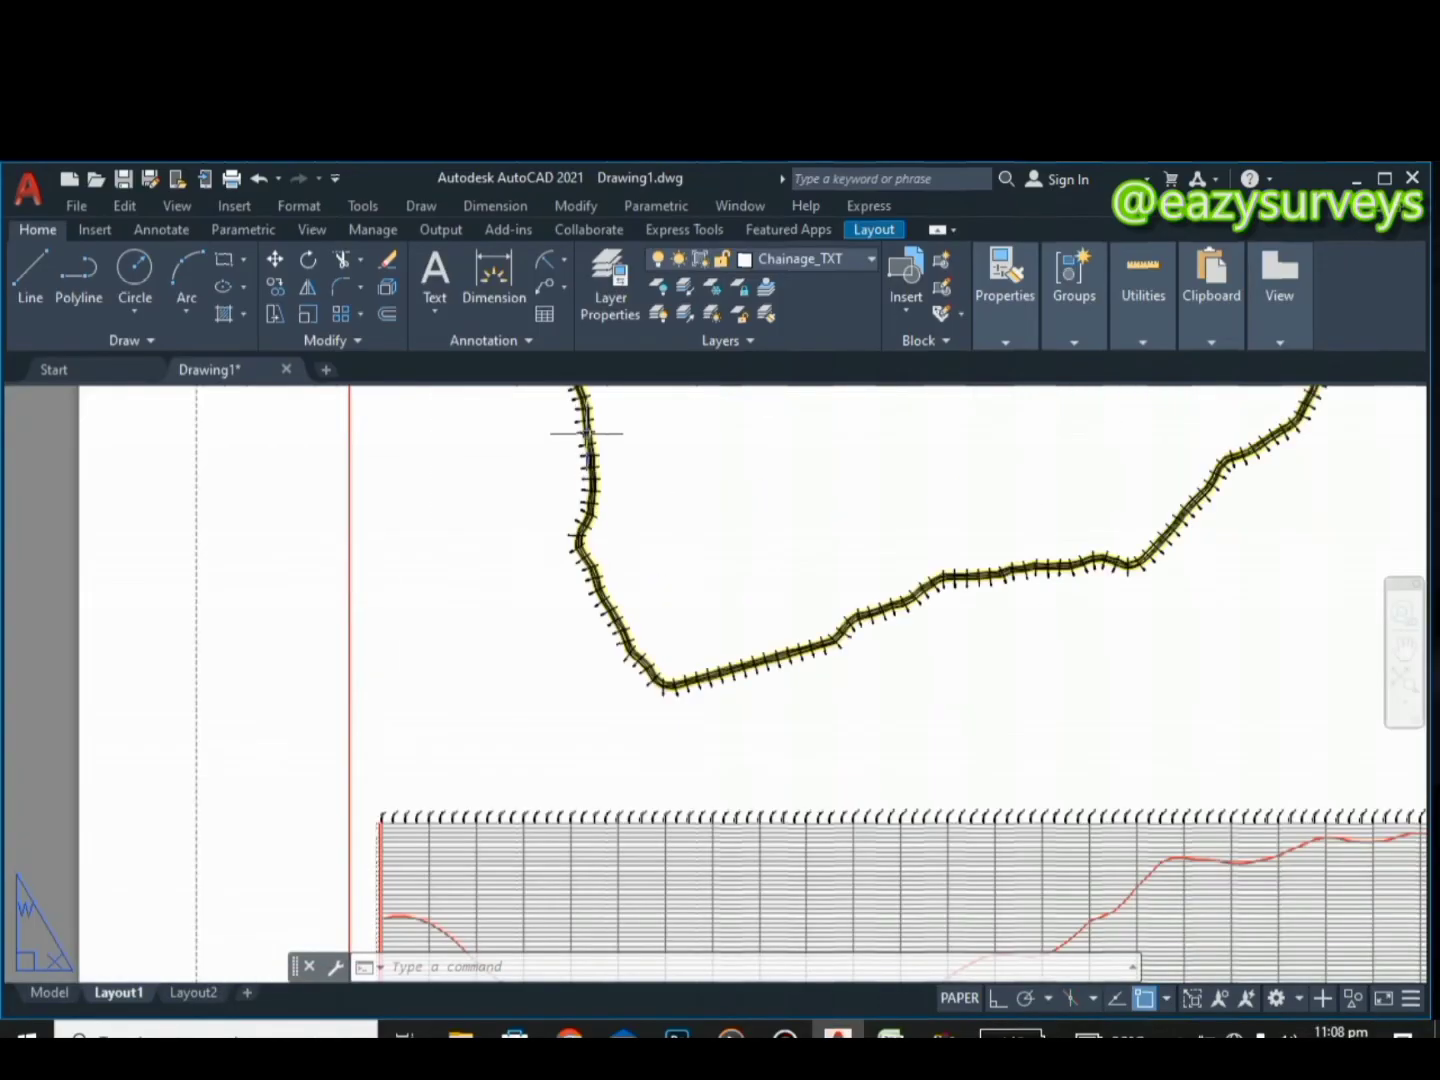
pyautogui.scroll(-6, 561, 478)
pyautogui.moveTo(564, 520); pyautogui.dragTo(588, 604, button='middle')
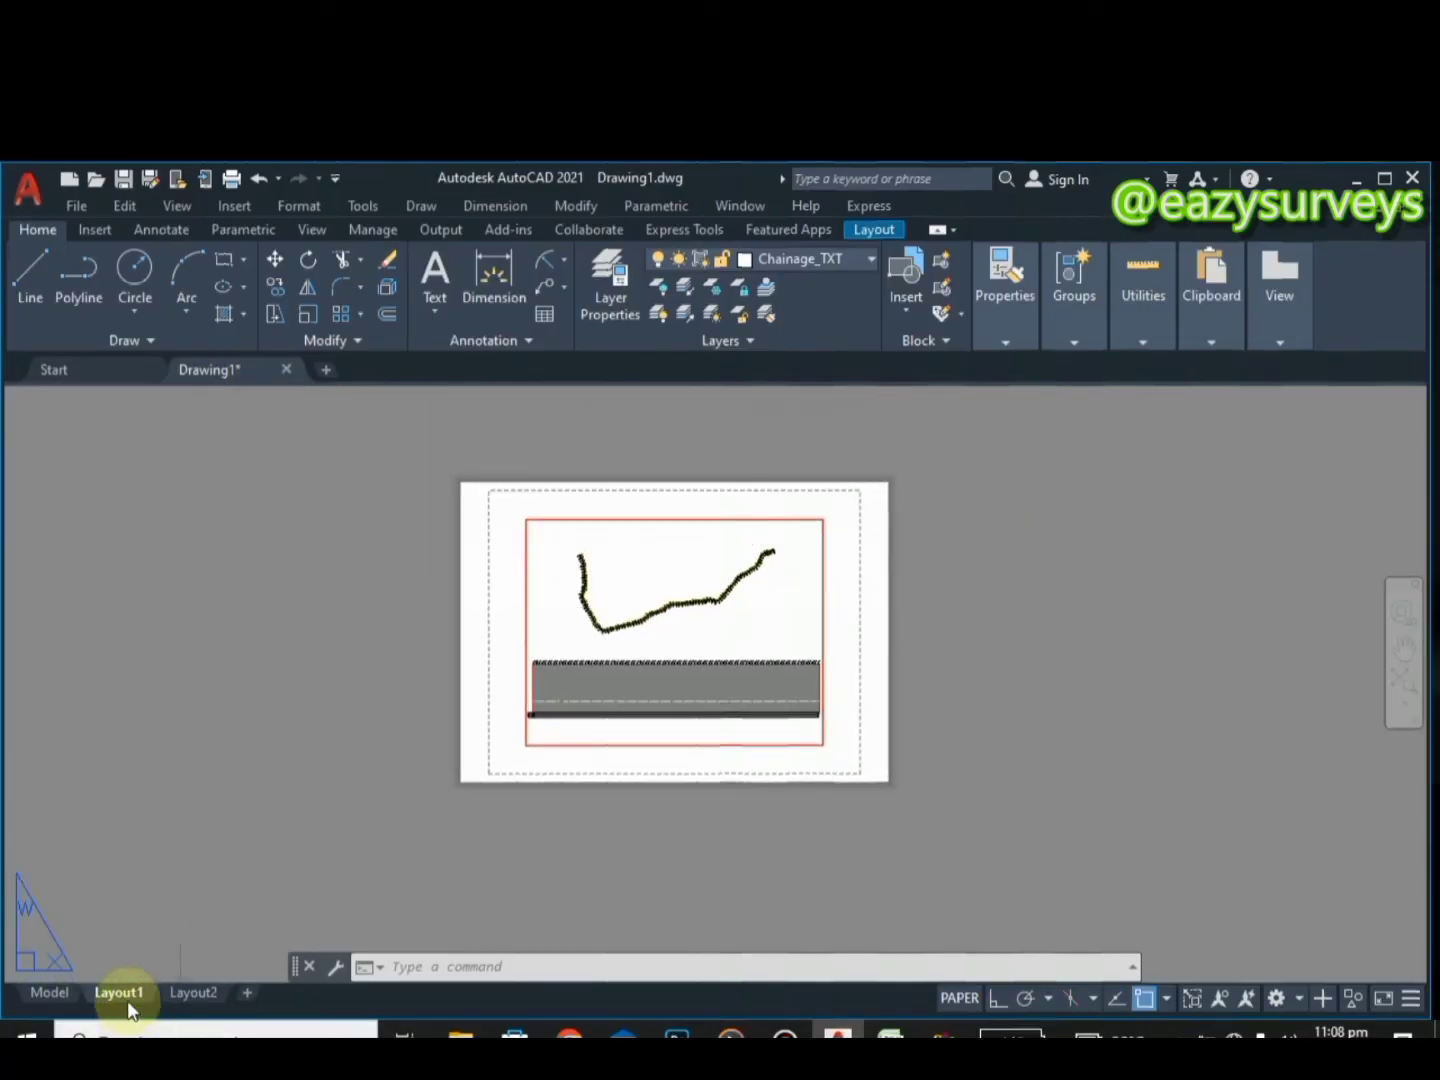
# View the alignment and profile in model space for comparison, and return to Layout1
pyautogui.click(43, 991)
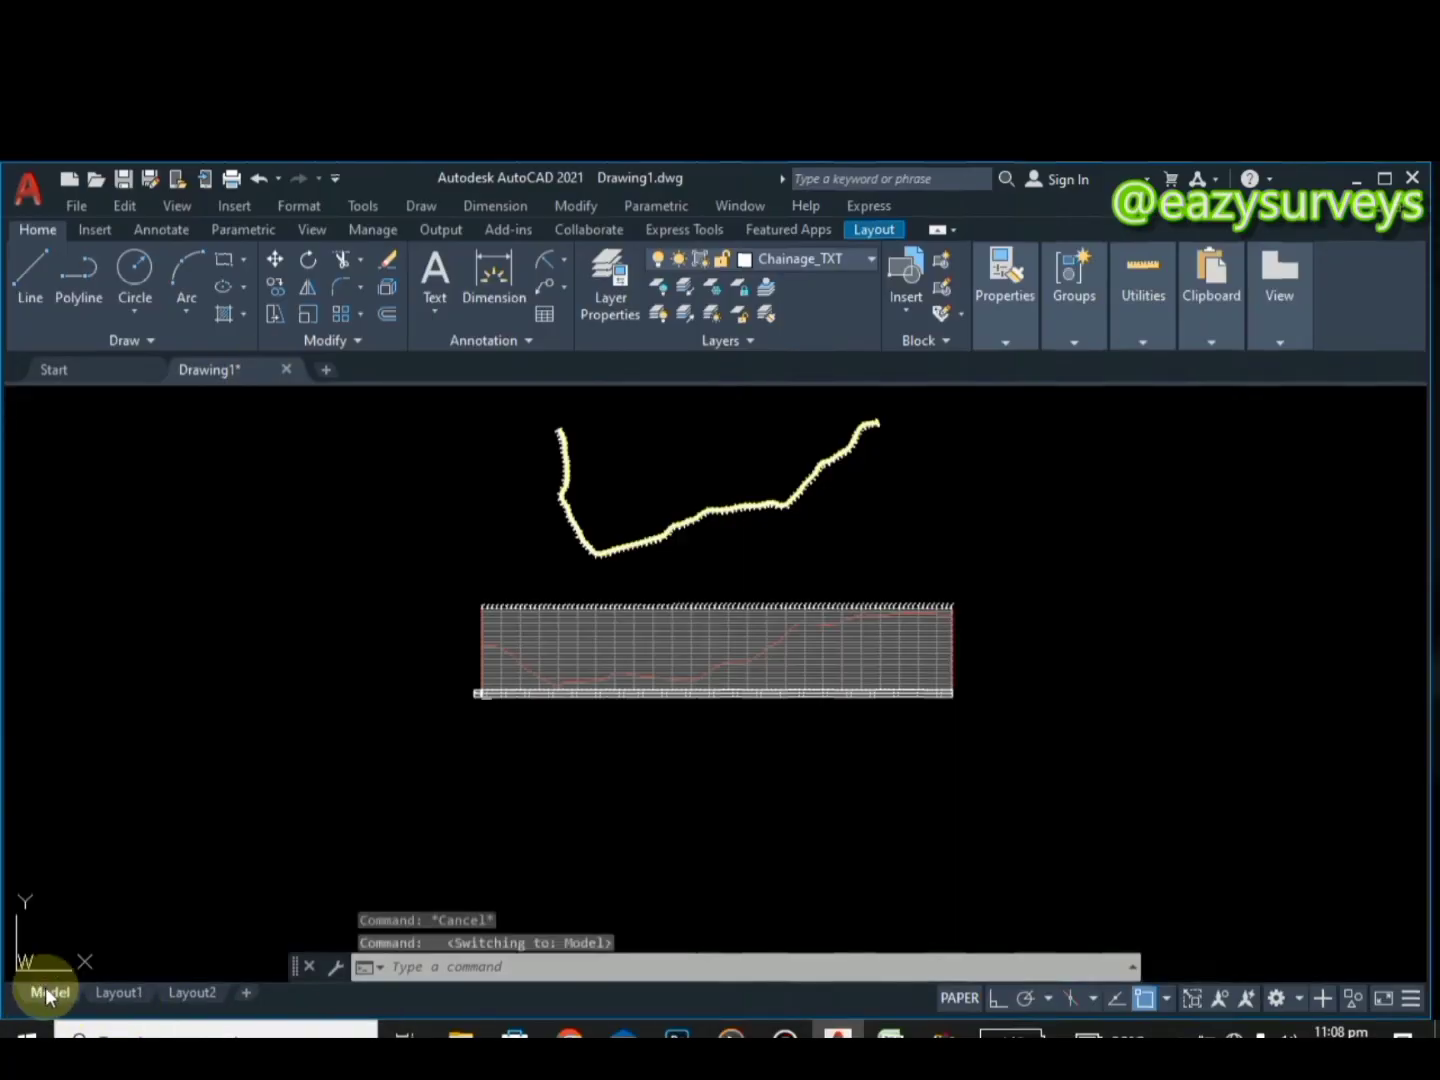
pyautogui.moveTo(688, 600); pyautogui.dragTo(673, 691, button='middle')
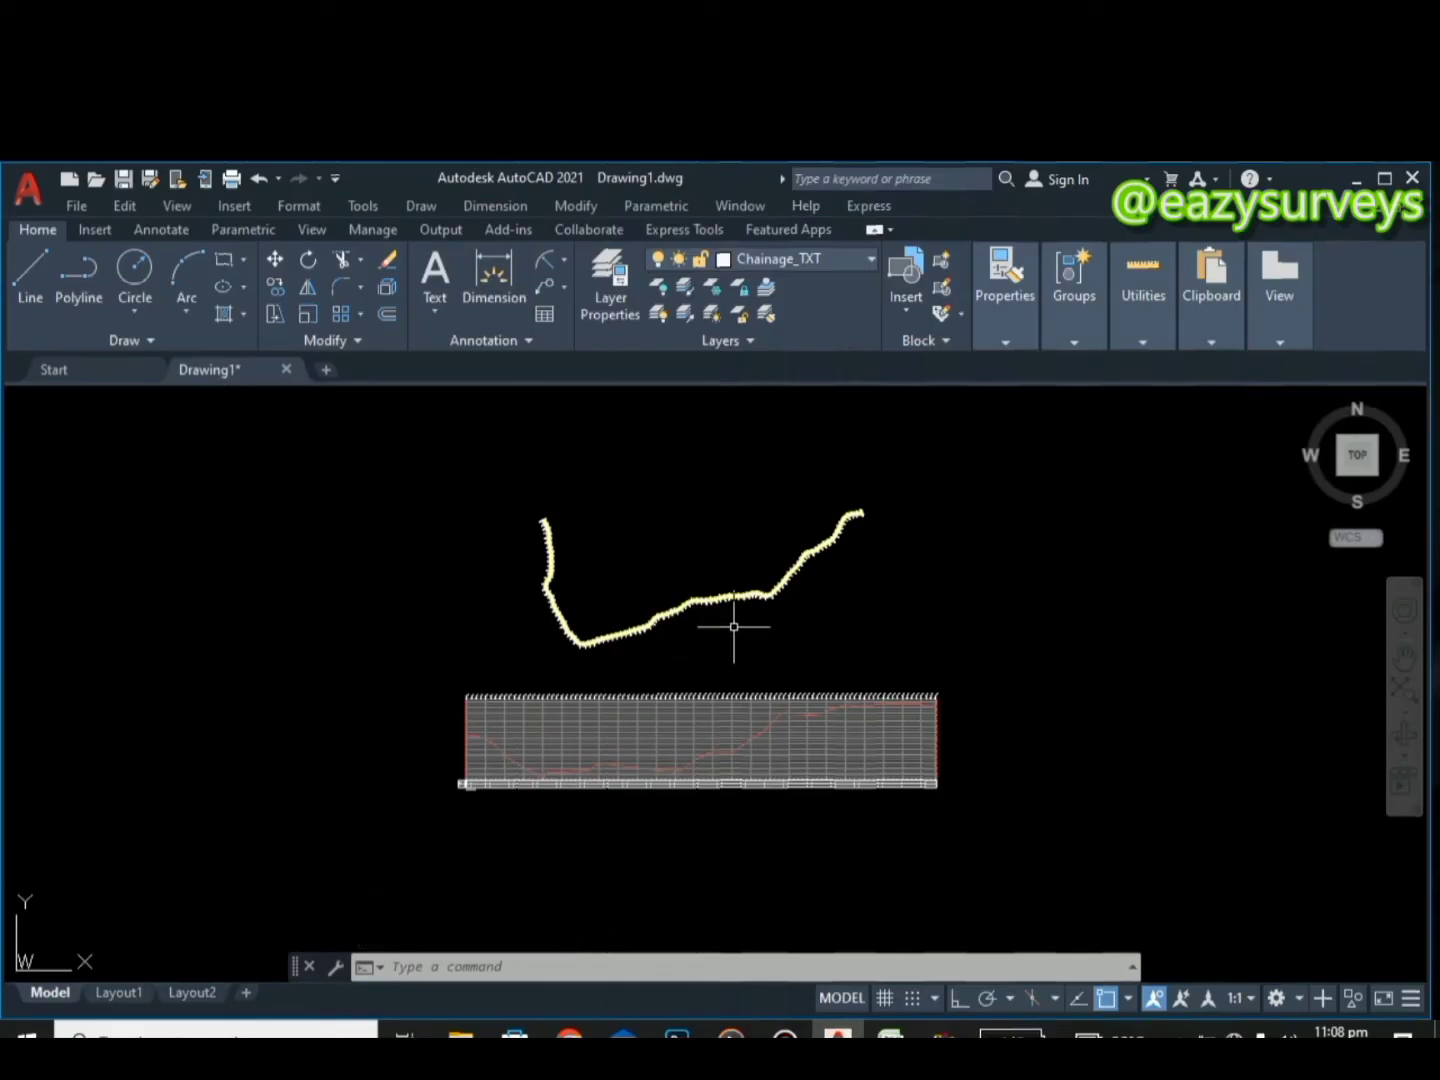
pyautogui.click(111, 993)
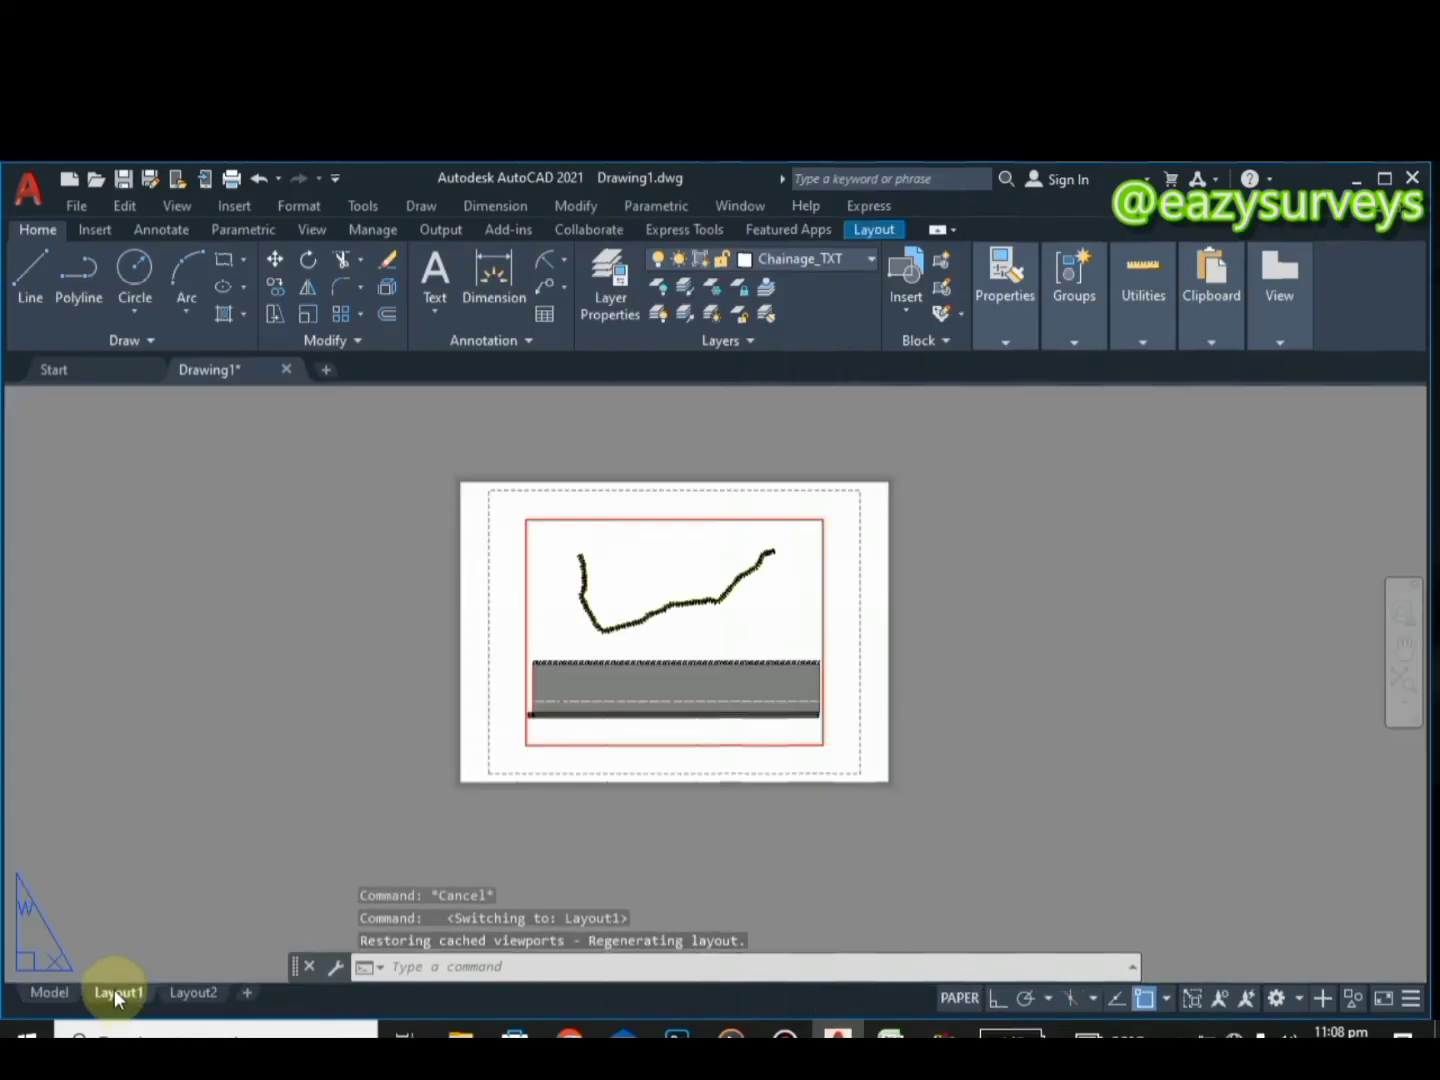
# Set up a Layout1 plot to Microsoft Print to PDF, with a window plot area fitted to the red frame
pyautogui.click(231, 183)
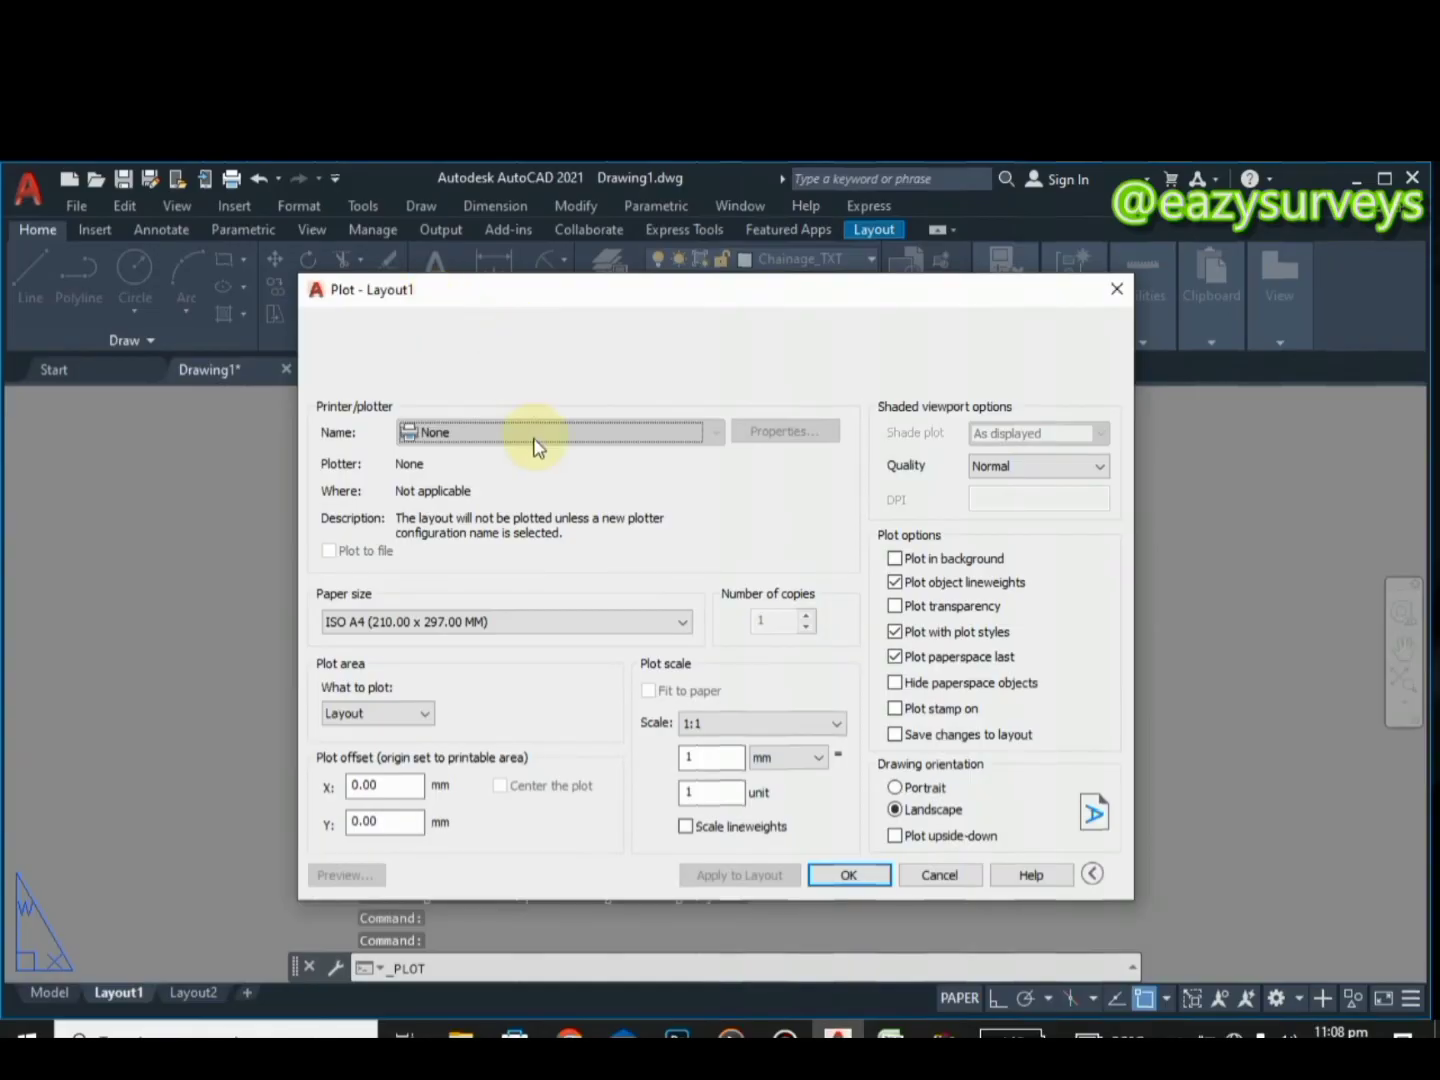
pyautogui.click(413, 722)
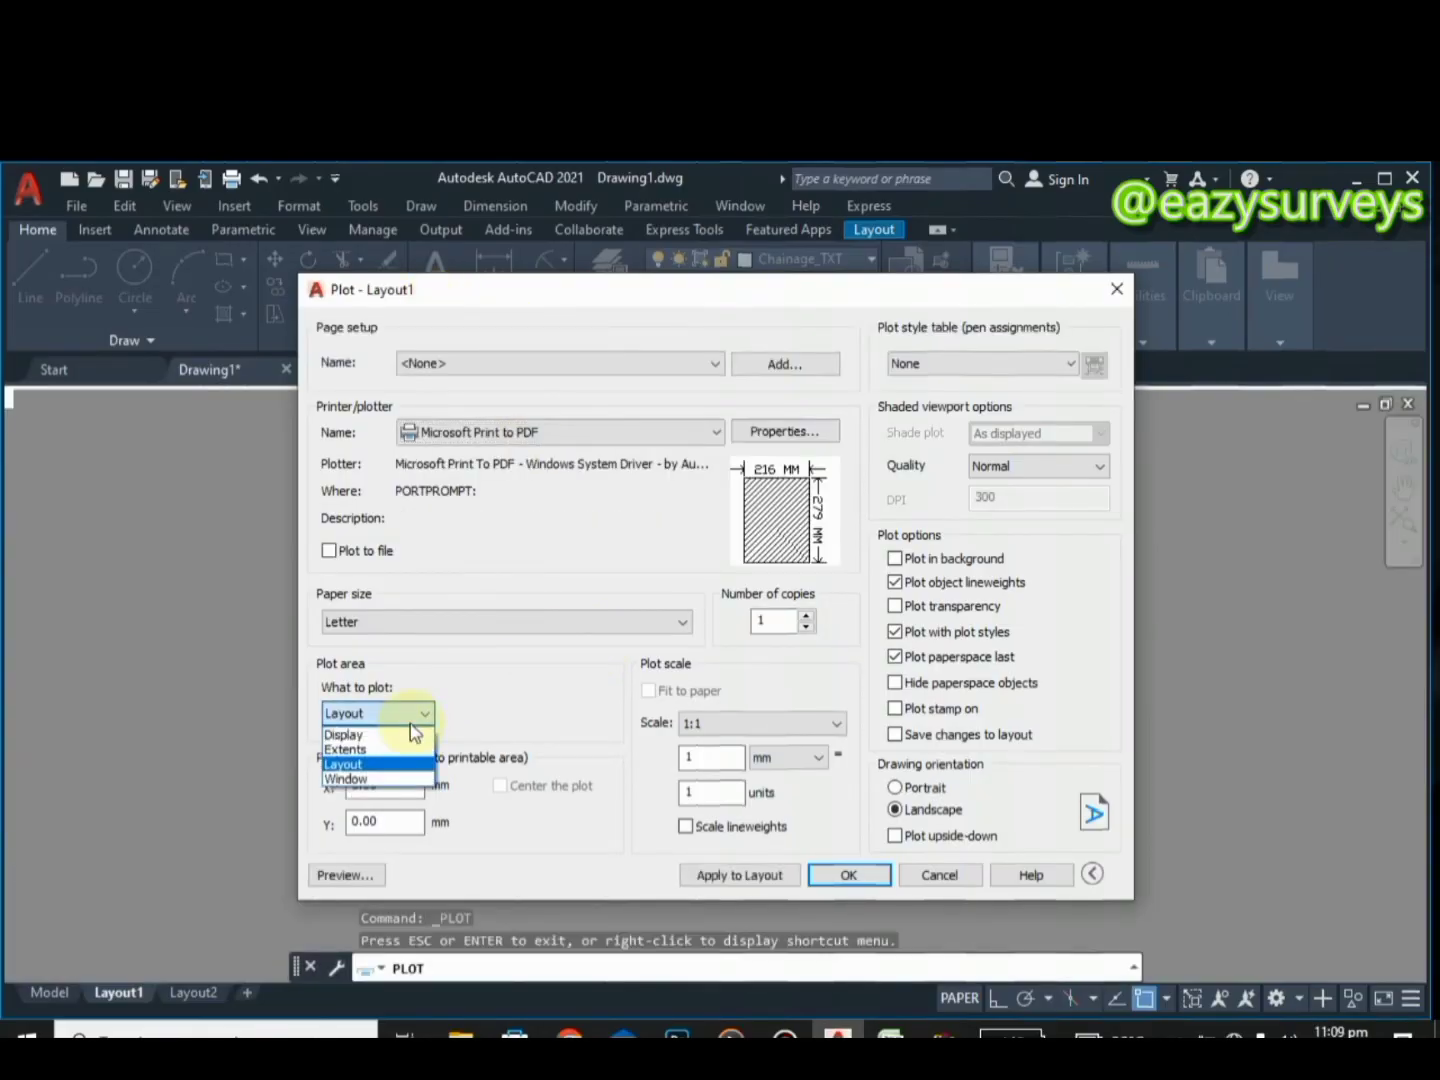
pyautogui.click(396, 776)
pyautogui.press('Escape')
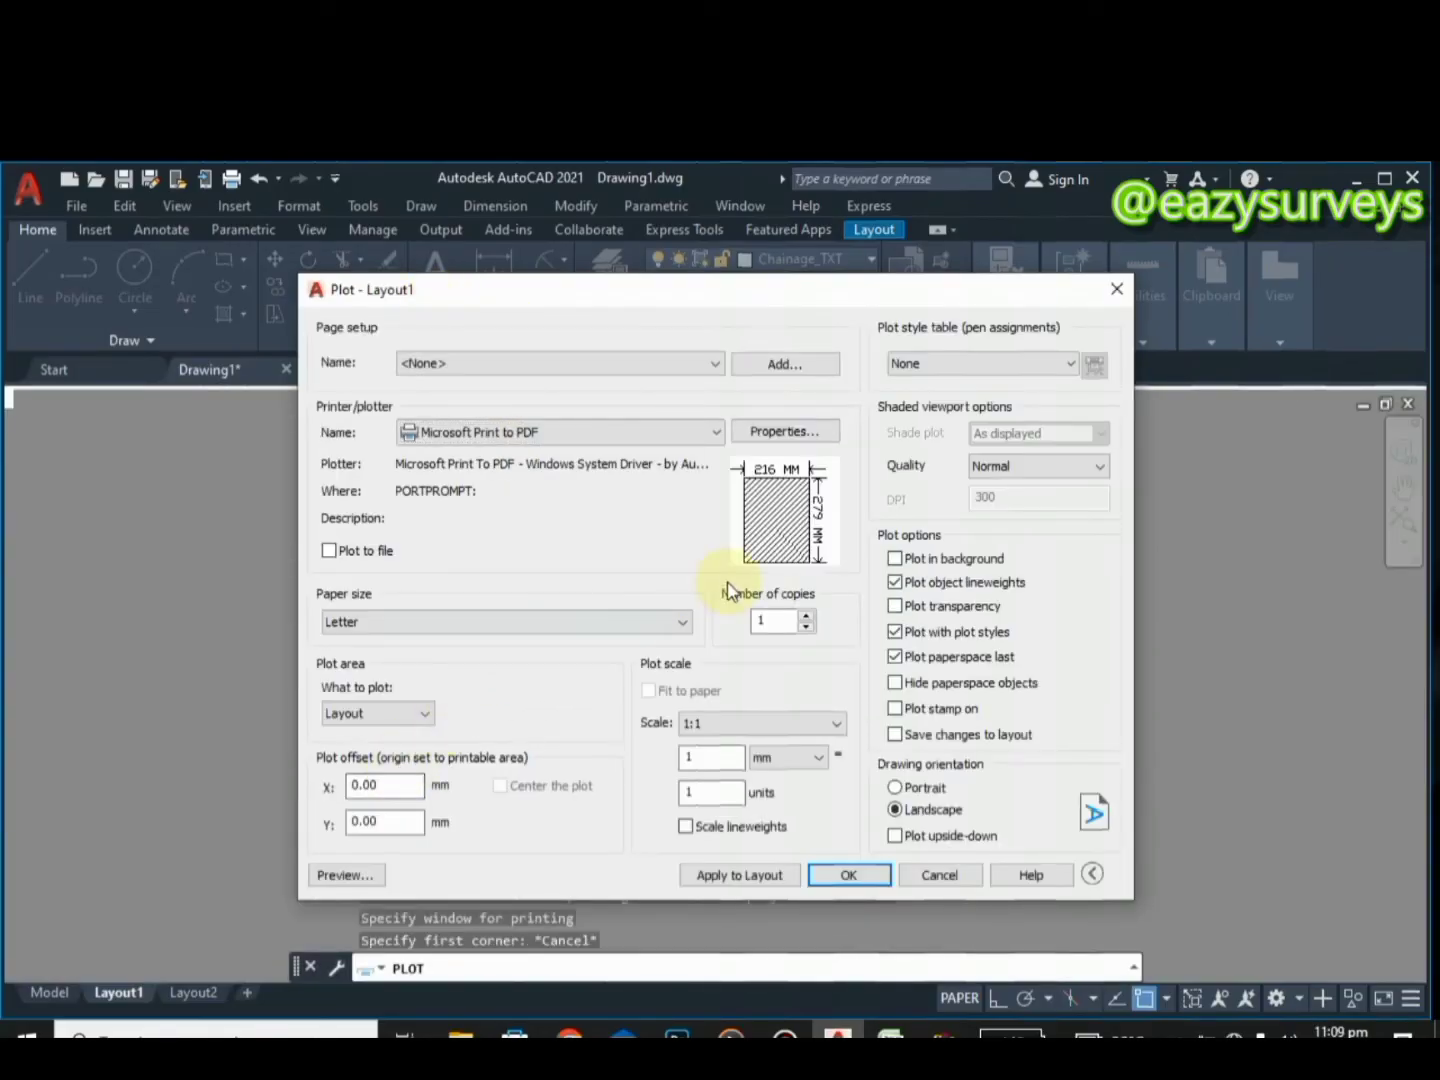
pyautogui.click(384, 713)
pyautogui.click(365, 781)
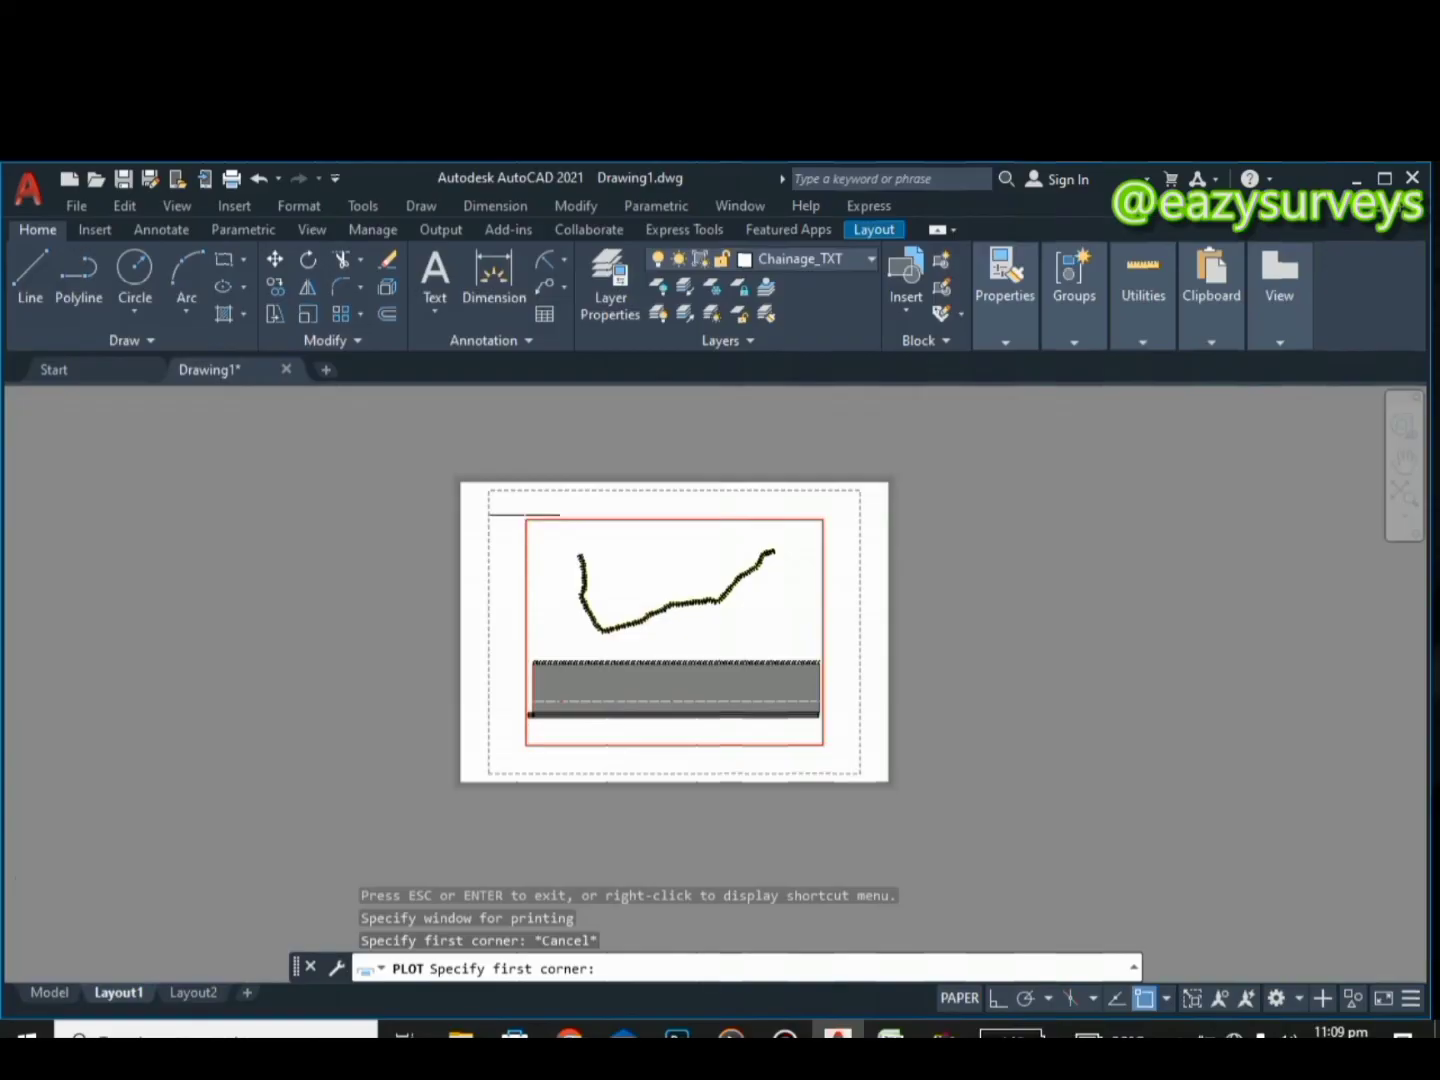
pyautogui.scroll(2, 527, 518)
pyautogui.click(526, 517)
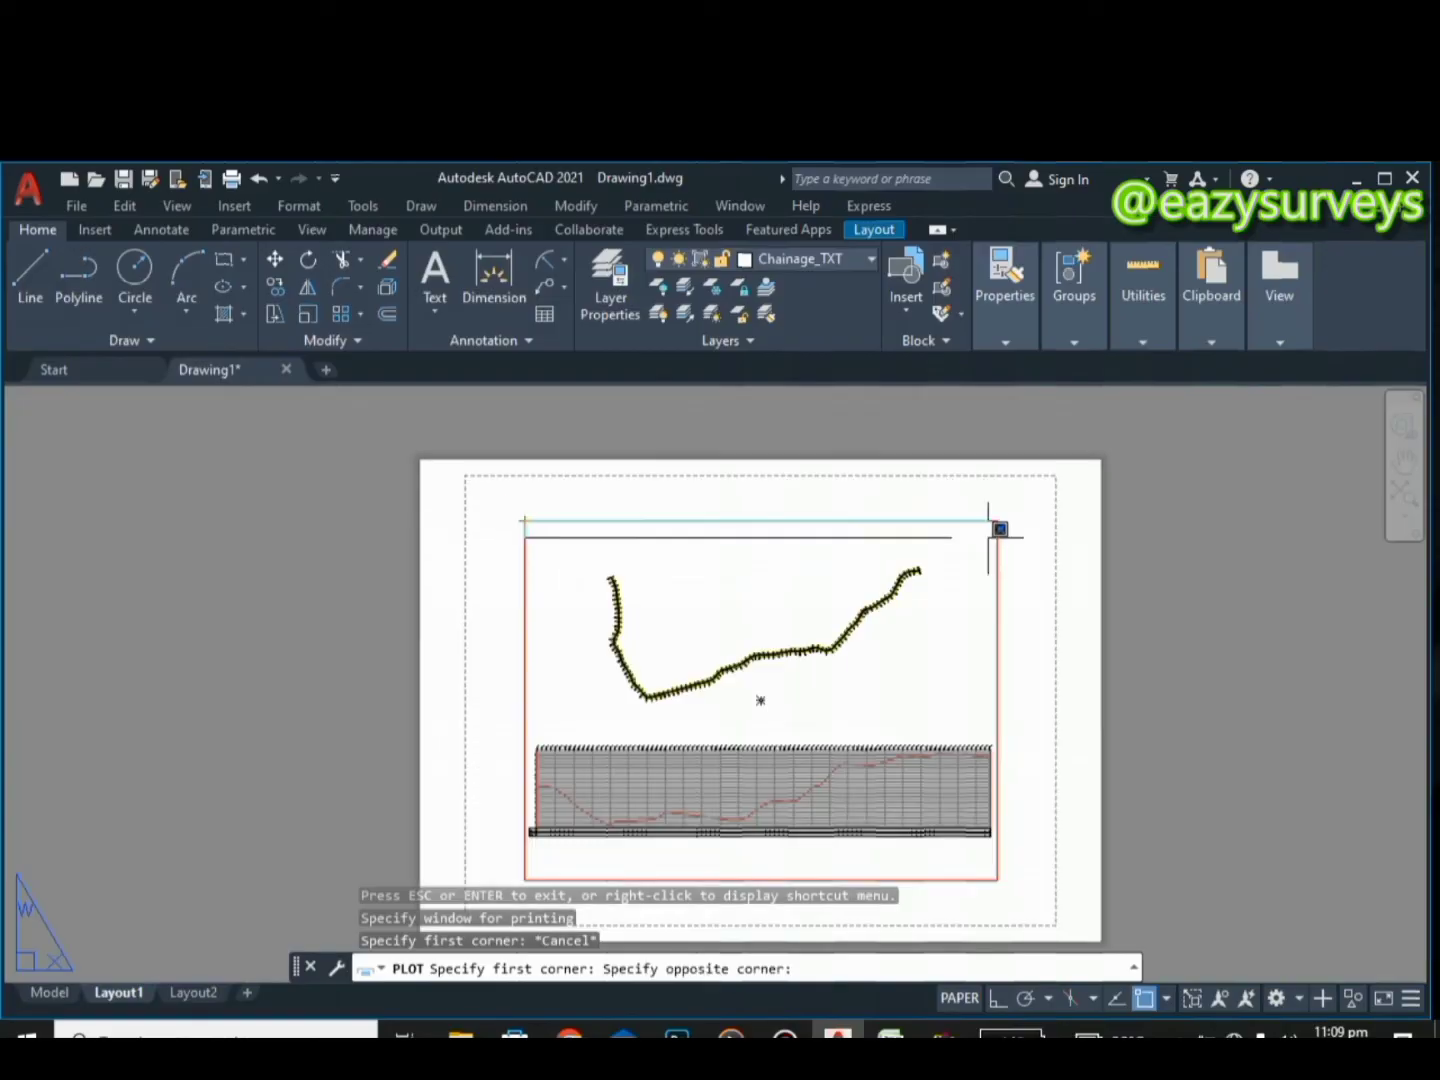
pyautogui.scroll(-2, 968, 572)
pyautogui.scroll(4, 992, 780)
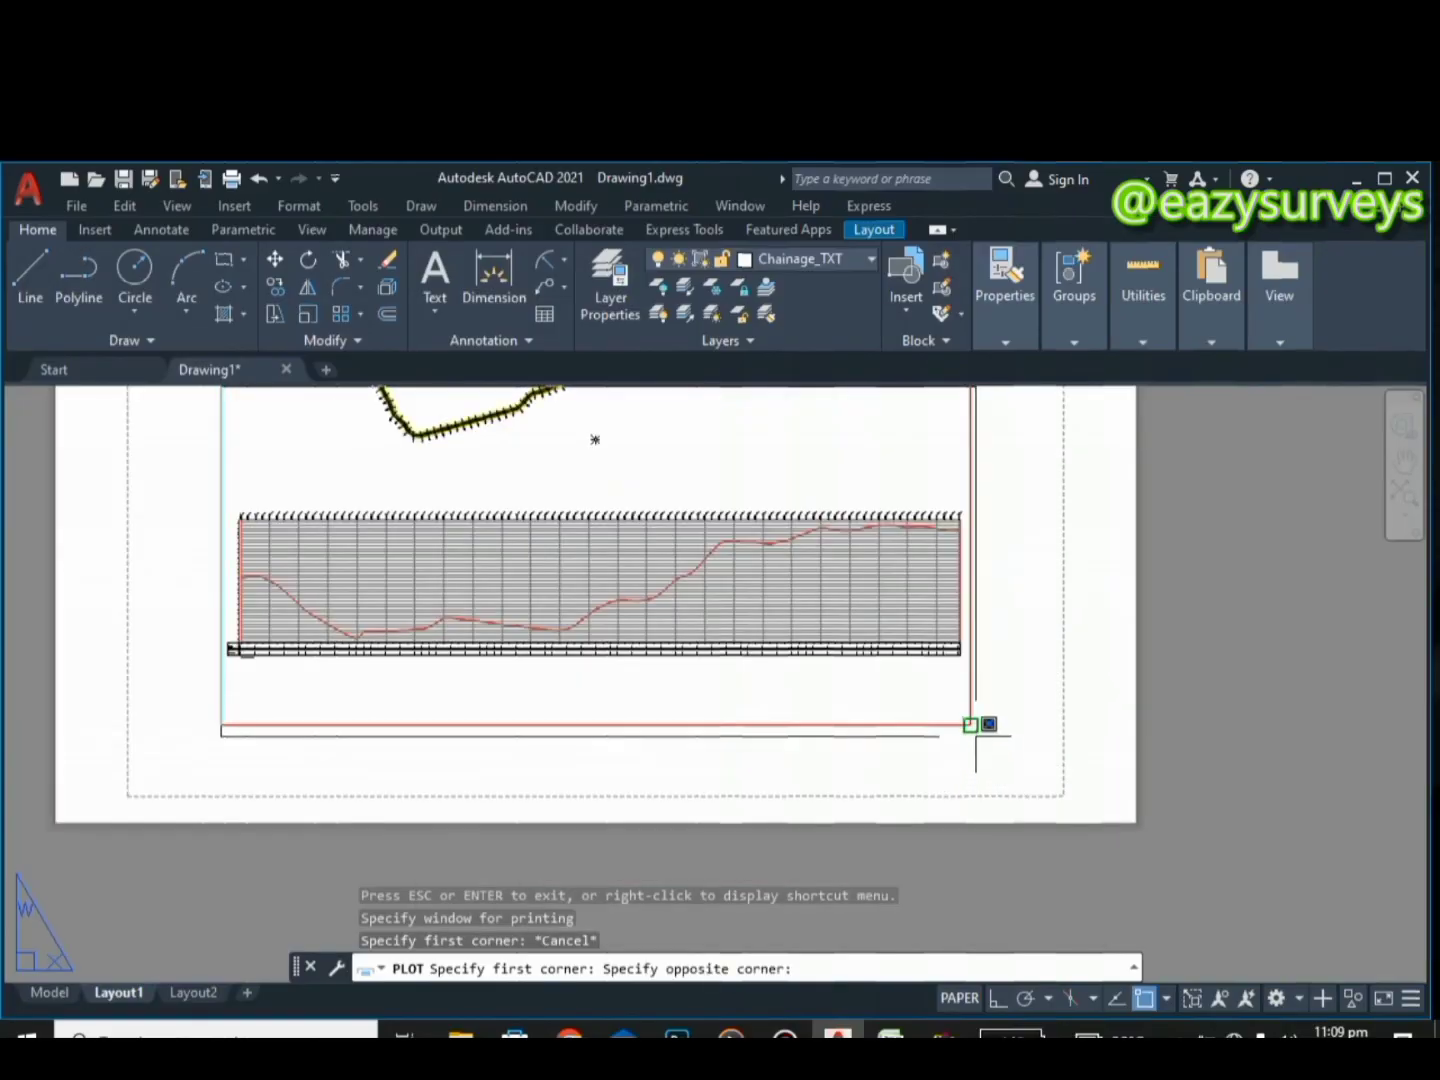
pyautogui.click(972, 724)
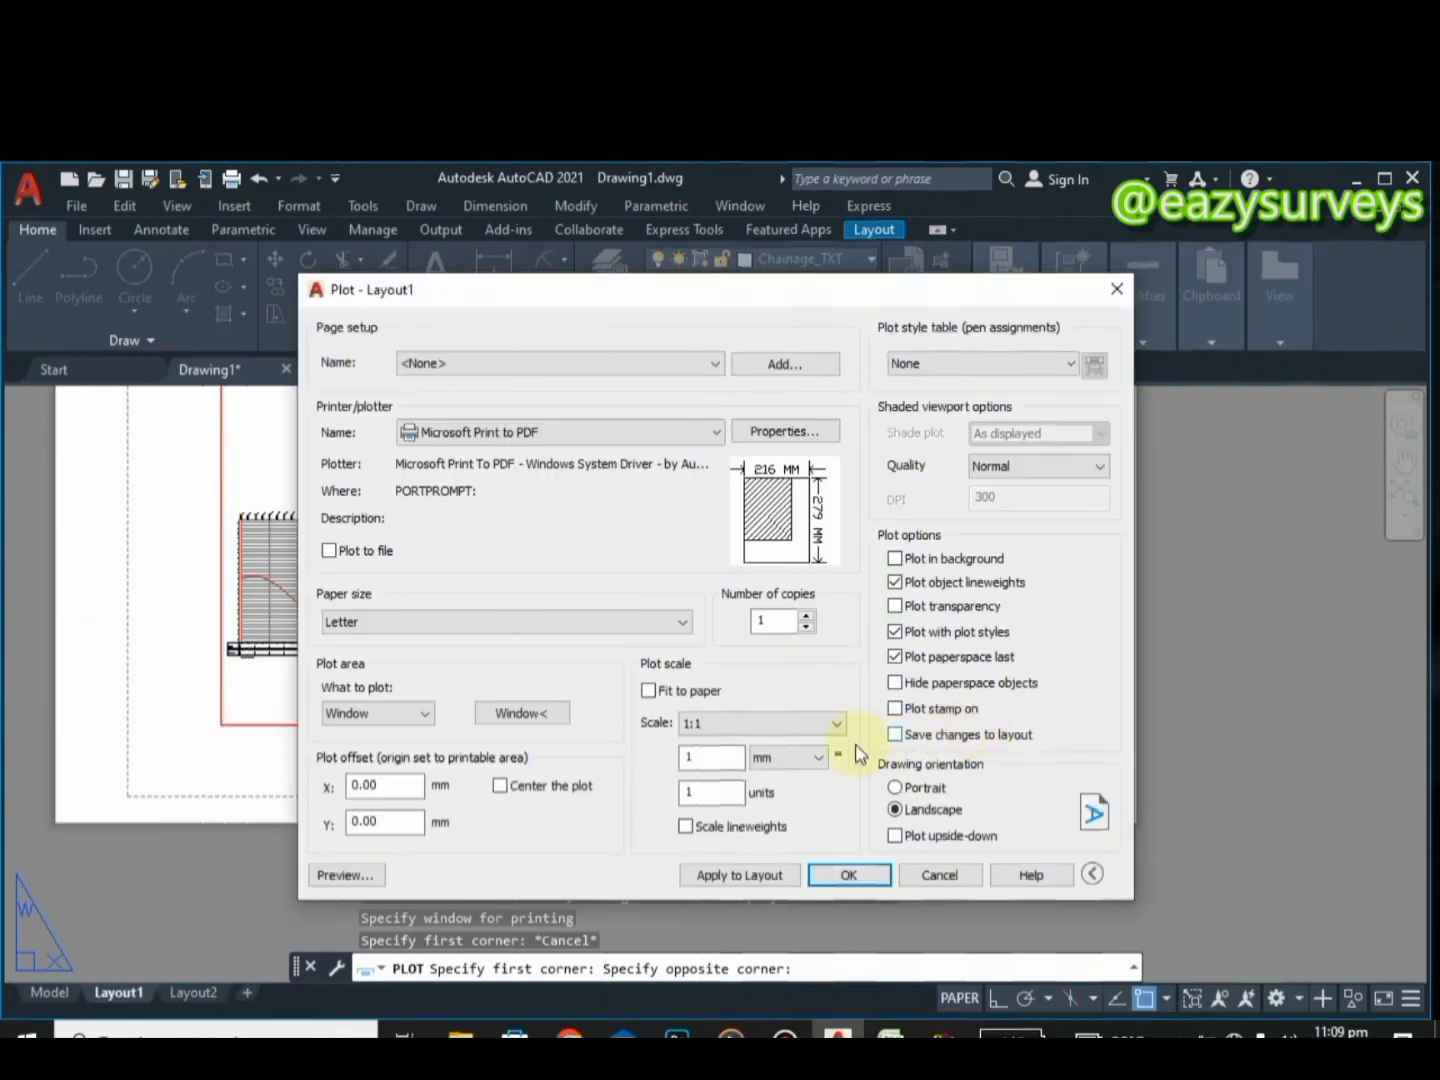
# Center the plot on the sheet and set its paper size to A4
pyautogui.click(500, 786)
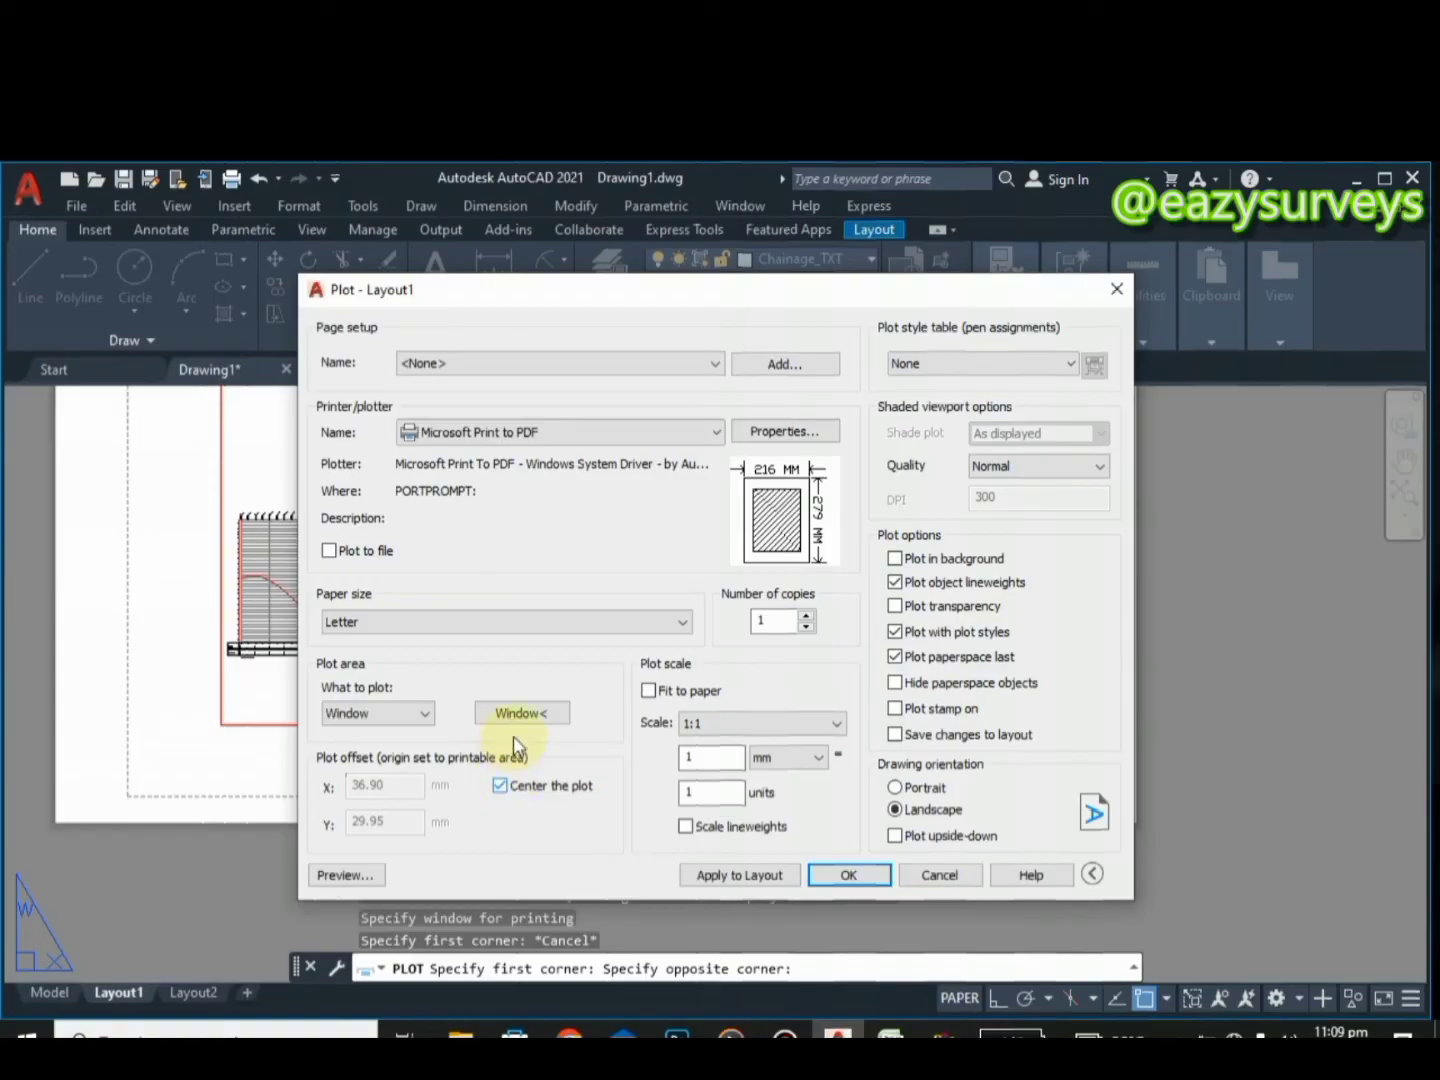
pyautogui.click(671, 628)
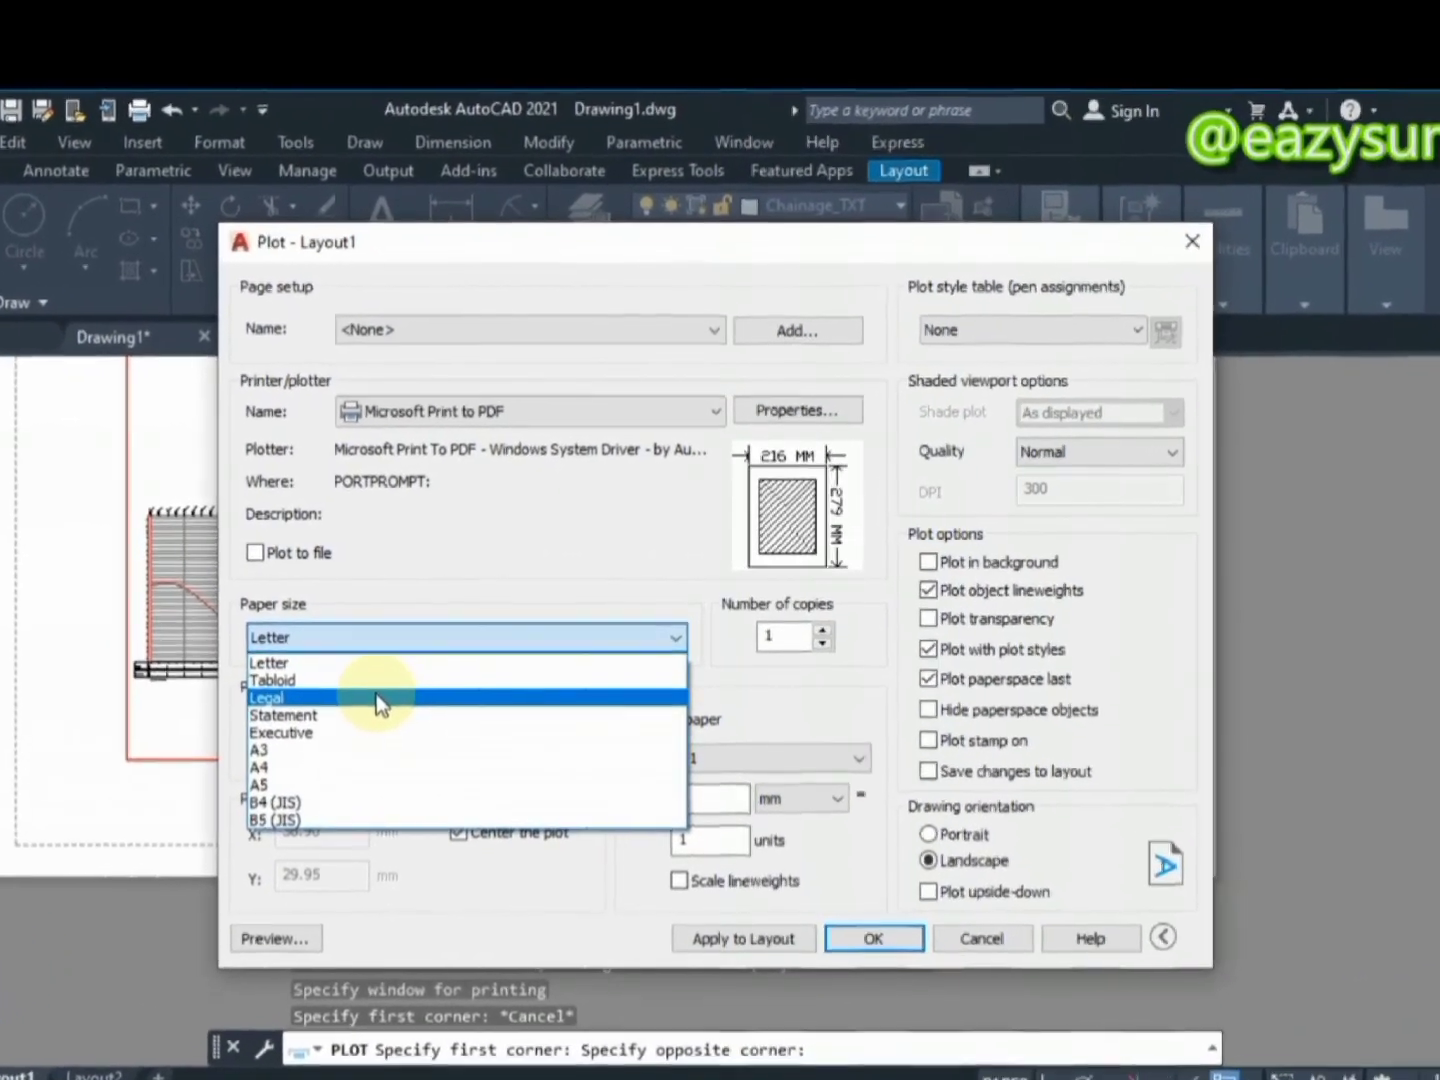
pyautogui.click(378, 687)
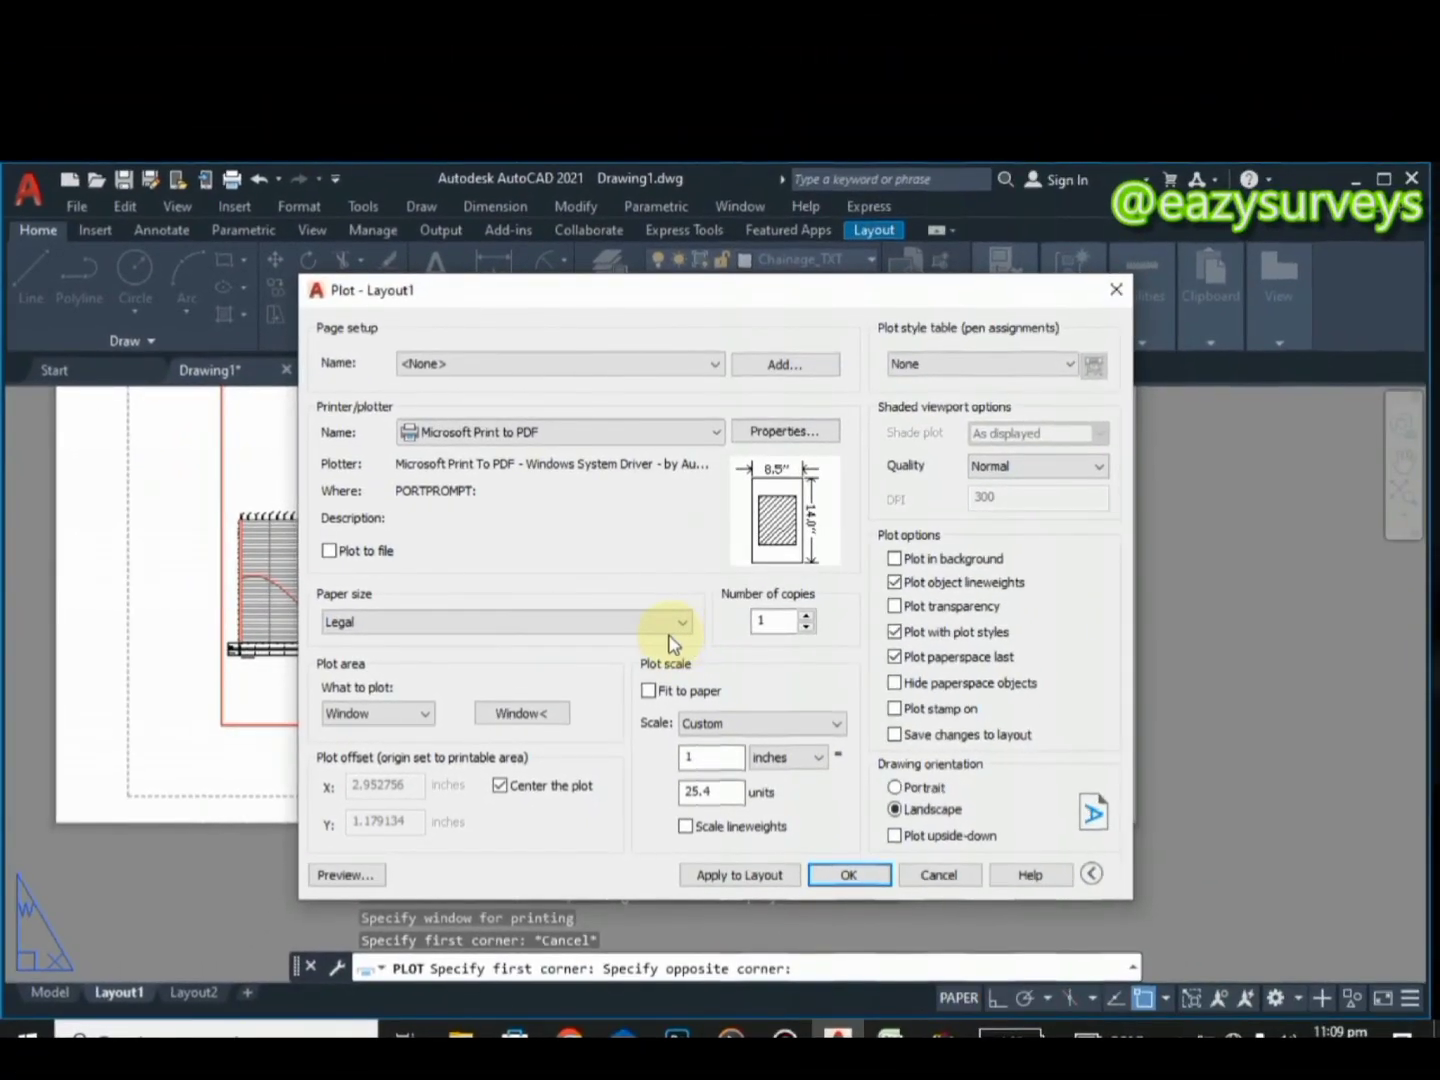
pyautogui.click(686, 626)
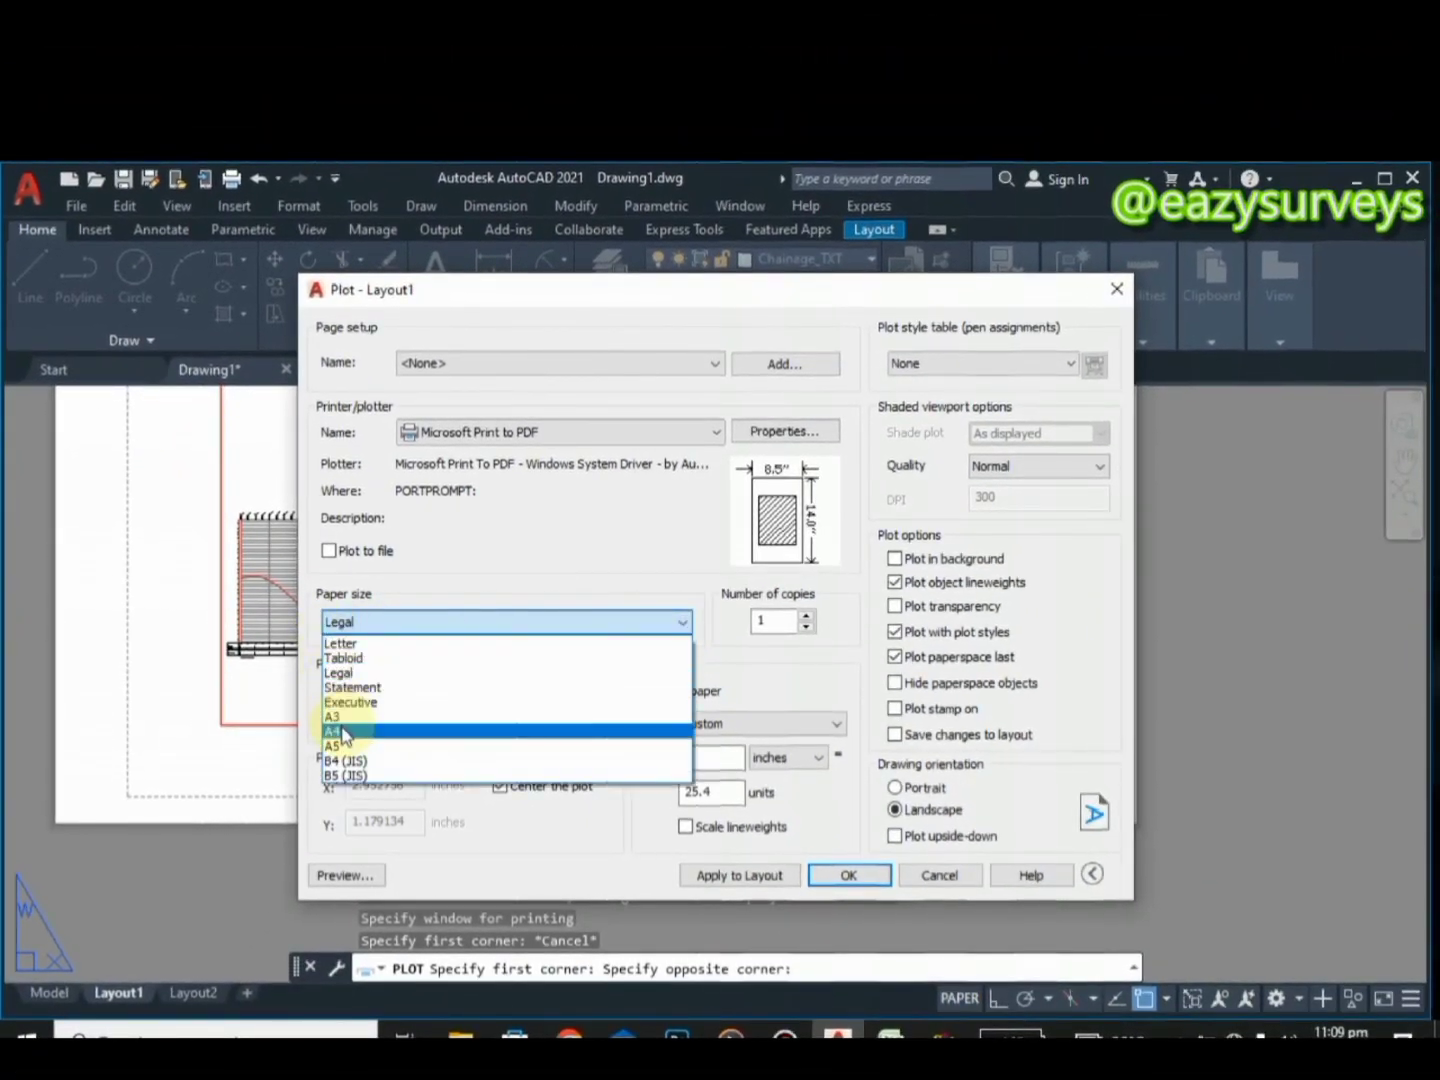
pyautogui.click(344, 728)
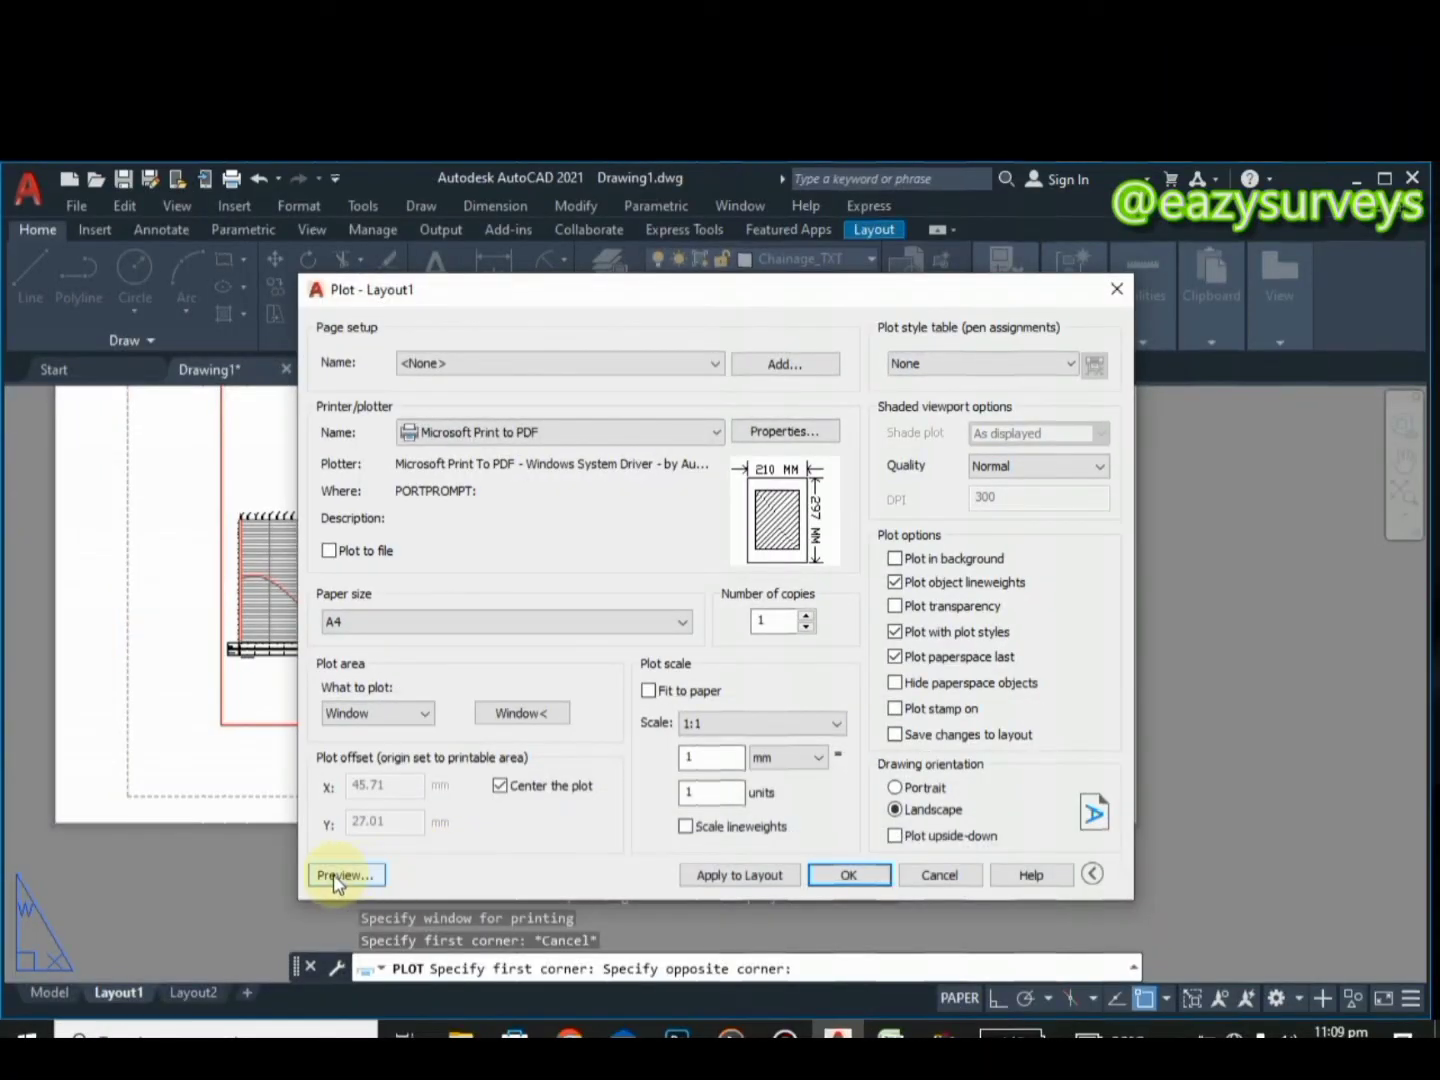
# Preview the plot, examine the profile's start in the preview, and leave the plot setup without plotting
pyautogui.click(340, 876)
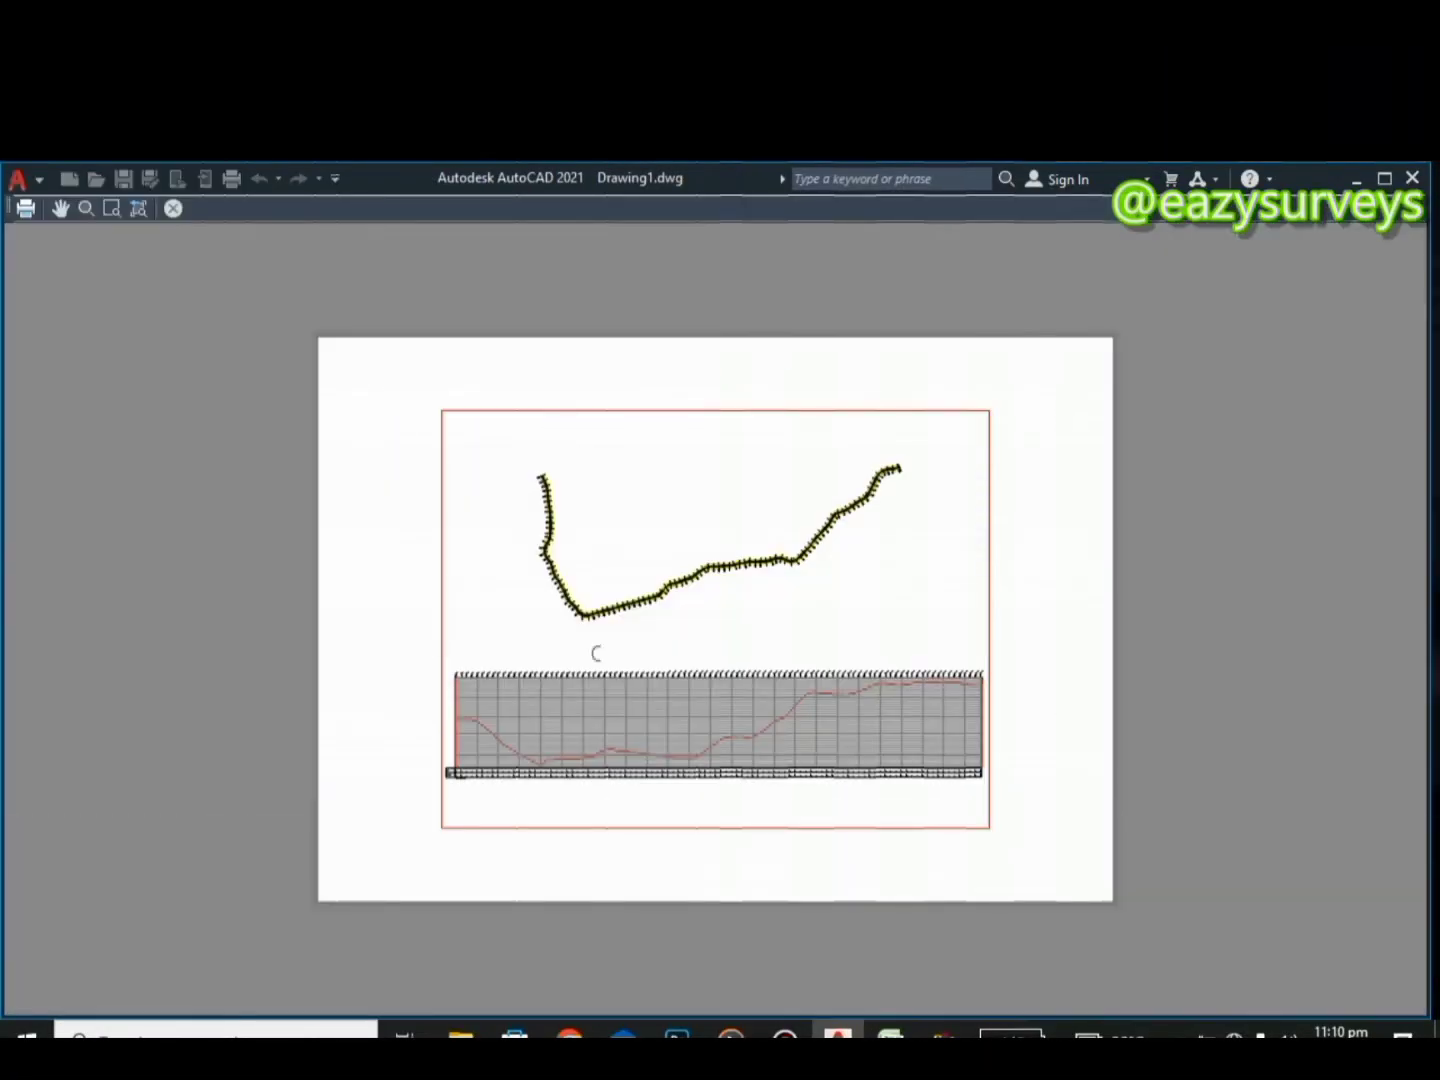
pyautogui.scroll(6, 491, 773)
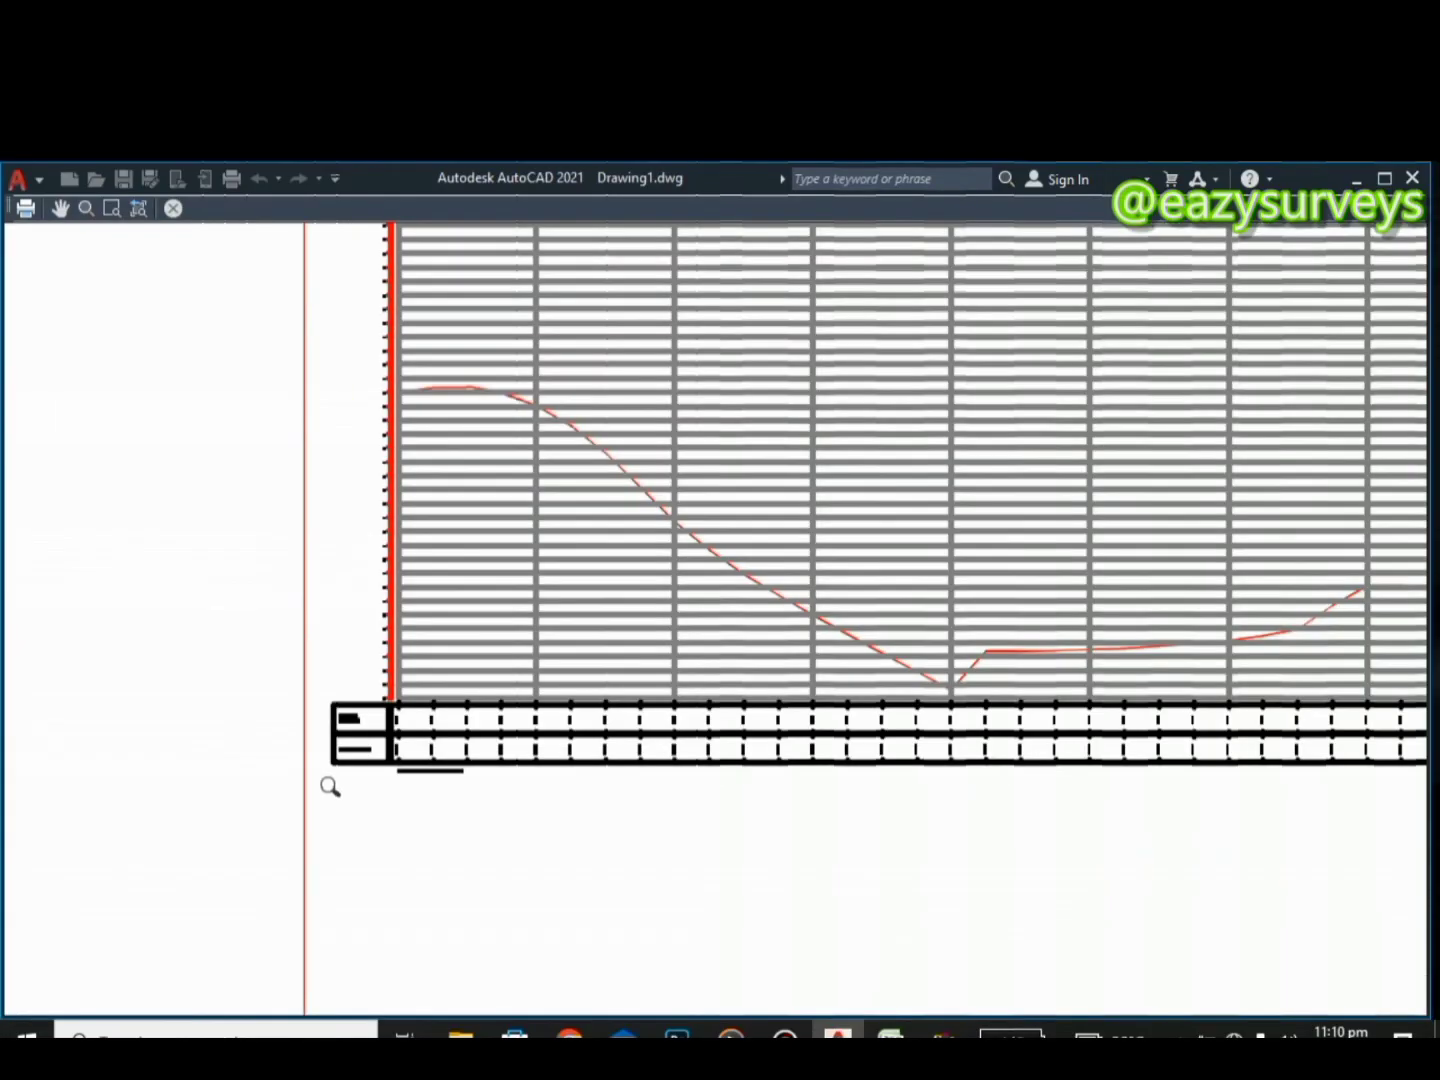
pyautogui.scroll(-6, 345, 722)
pyautogui.scroll(6, 410, 626)
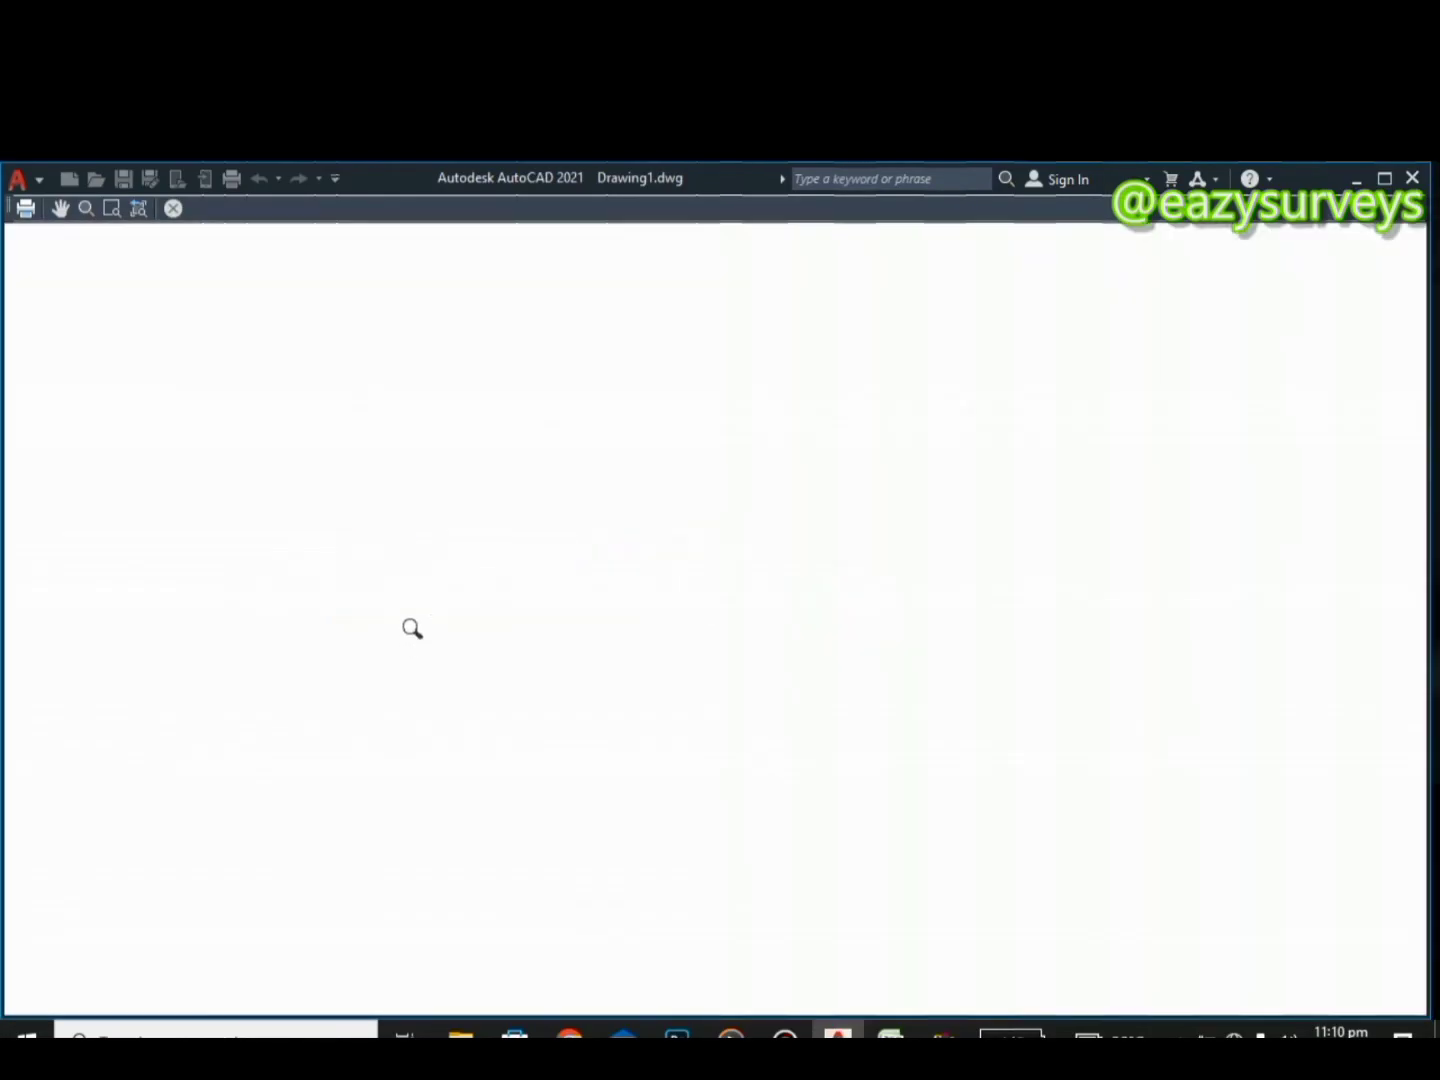
pyautogui.scroll(-2, 434, 525)
pyautogui.scroll(1, 397, 560)
pyautogui.scroll(-5, 285, 617)
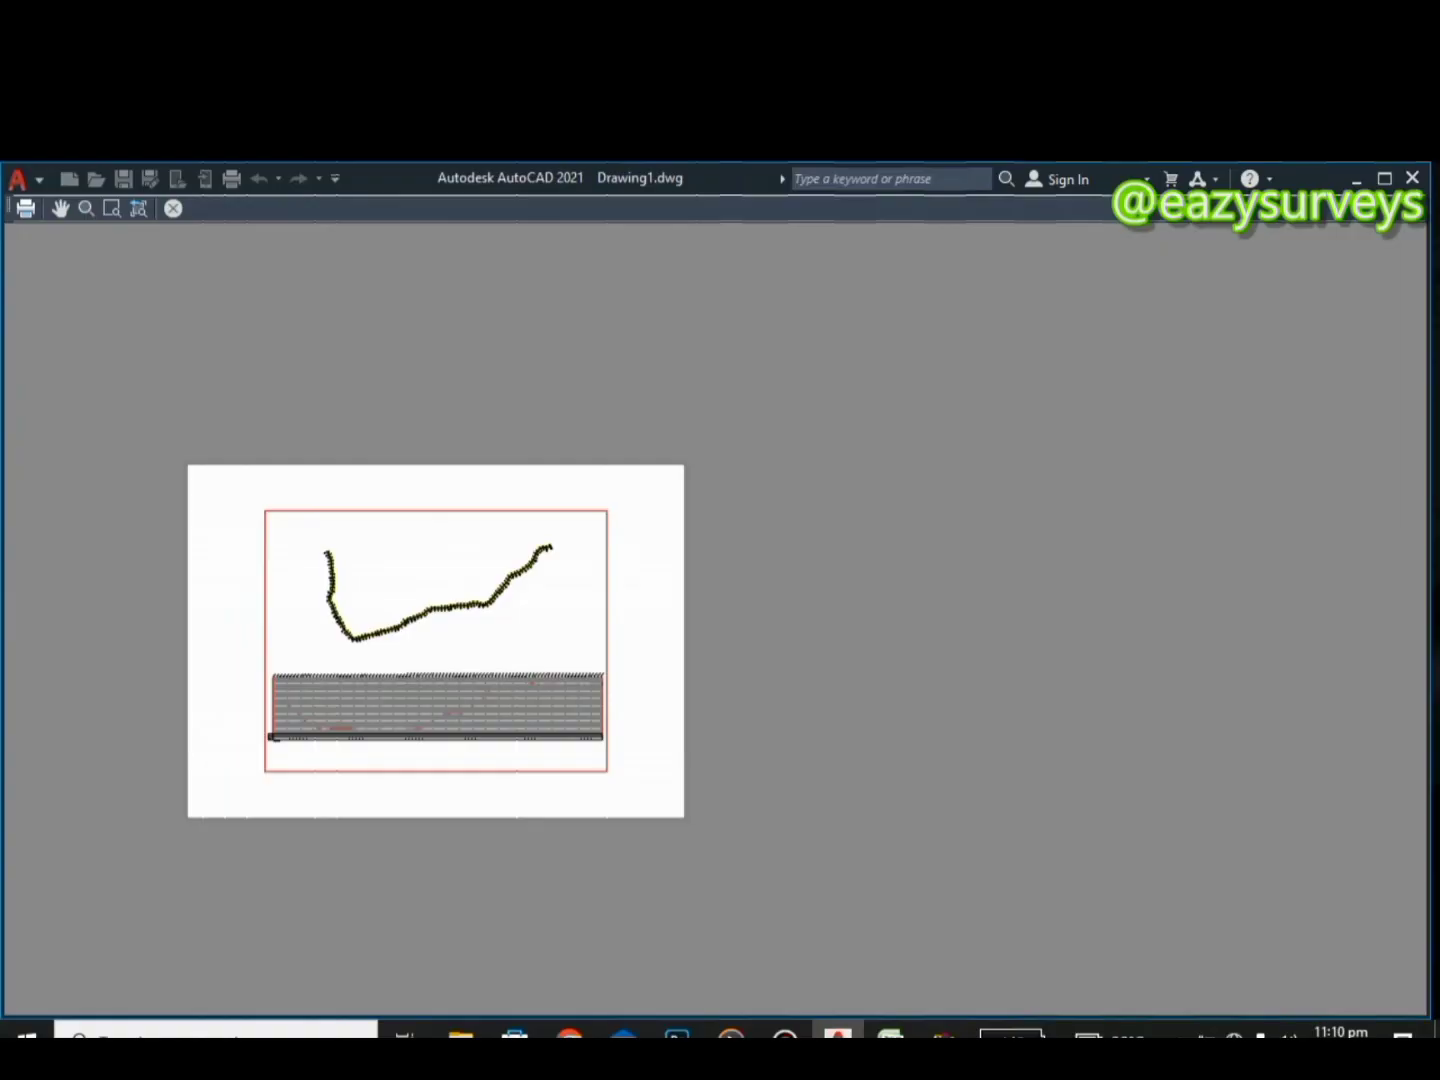
pyautogui.click(175, 208)
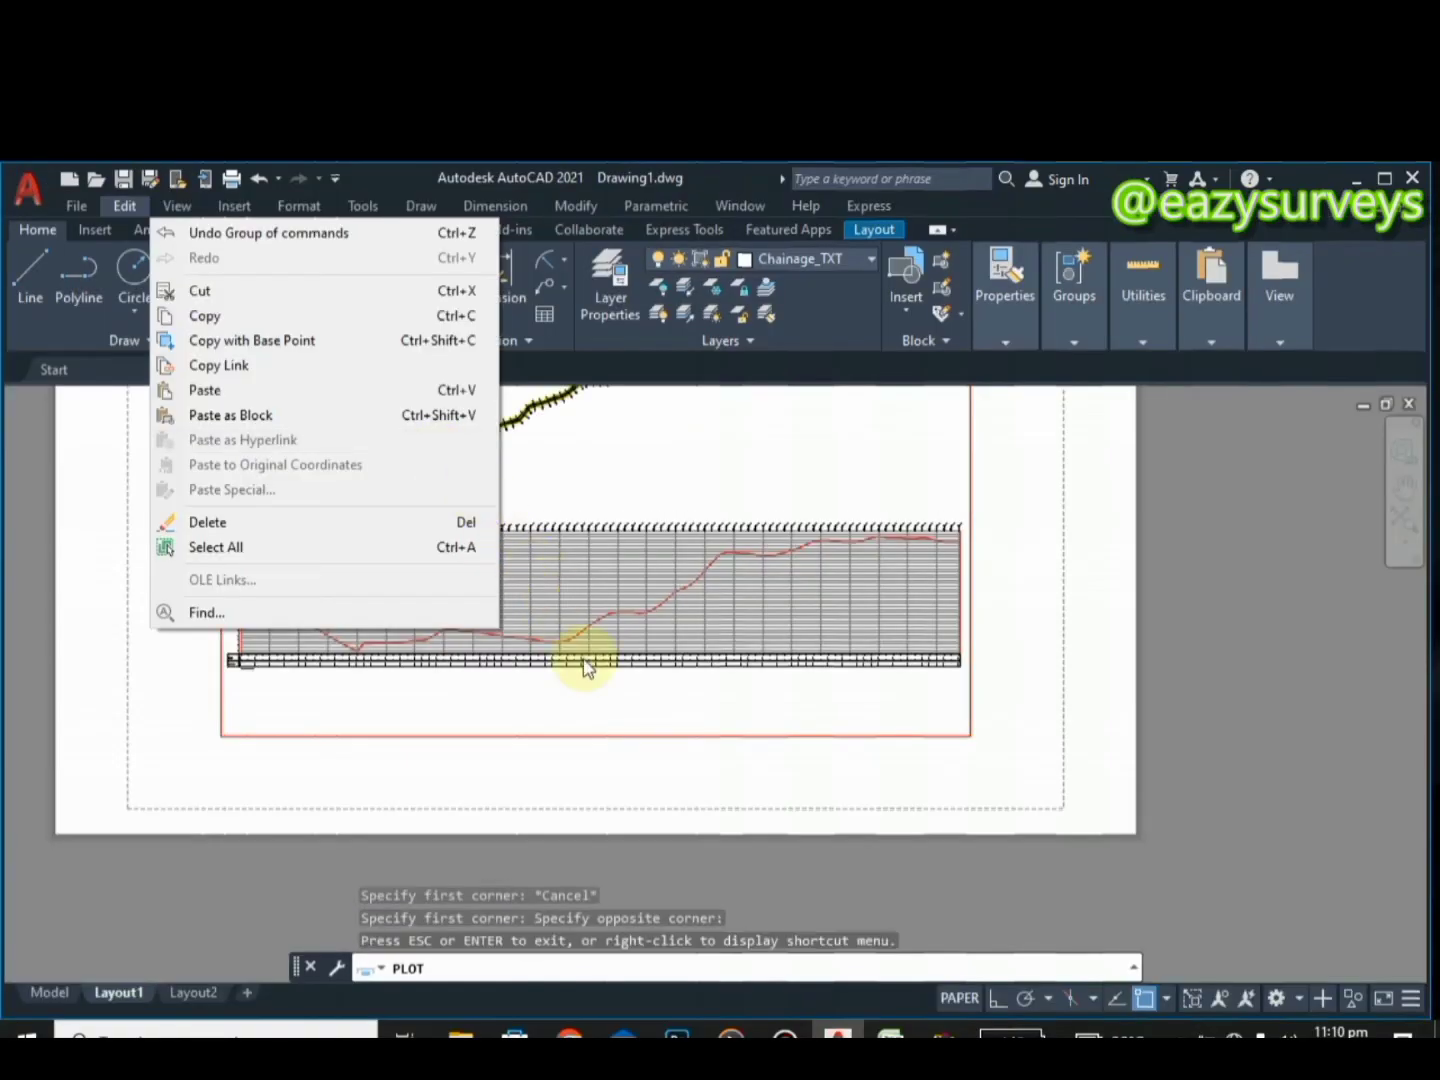
pyautogui.click(598, 841)
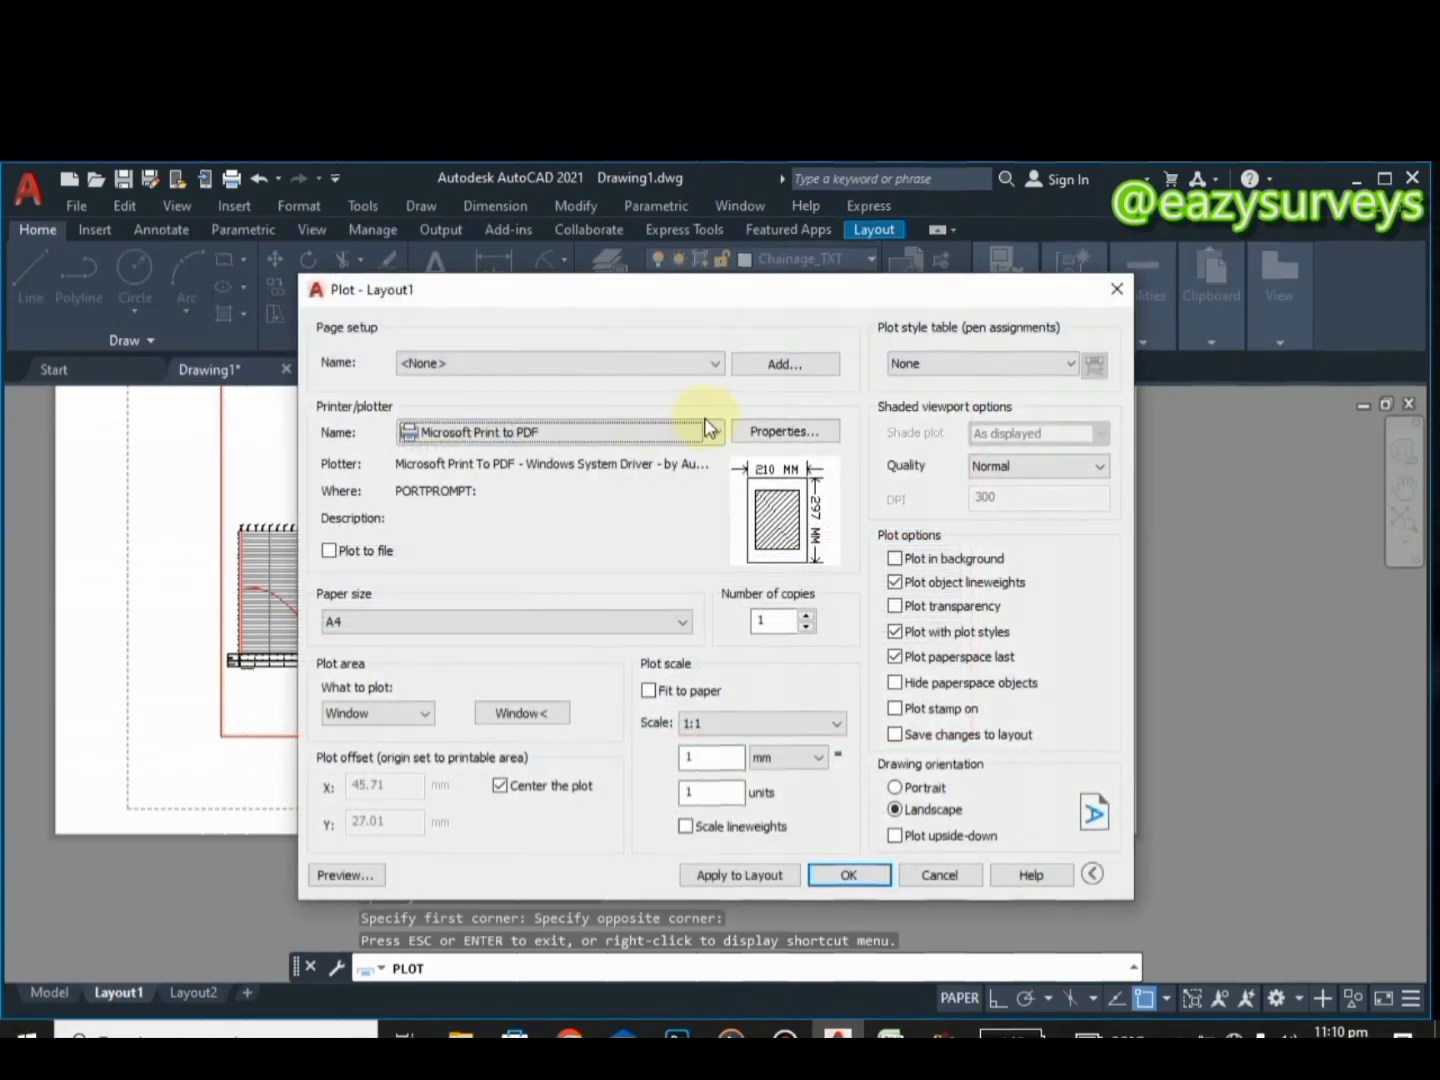
pyautogui.click(1118, 289)
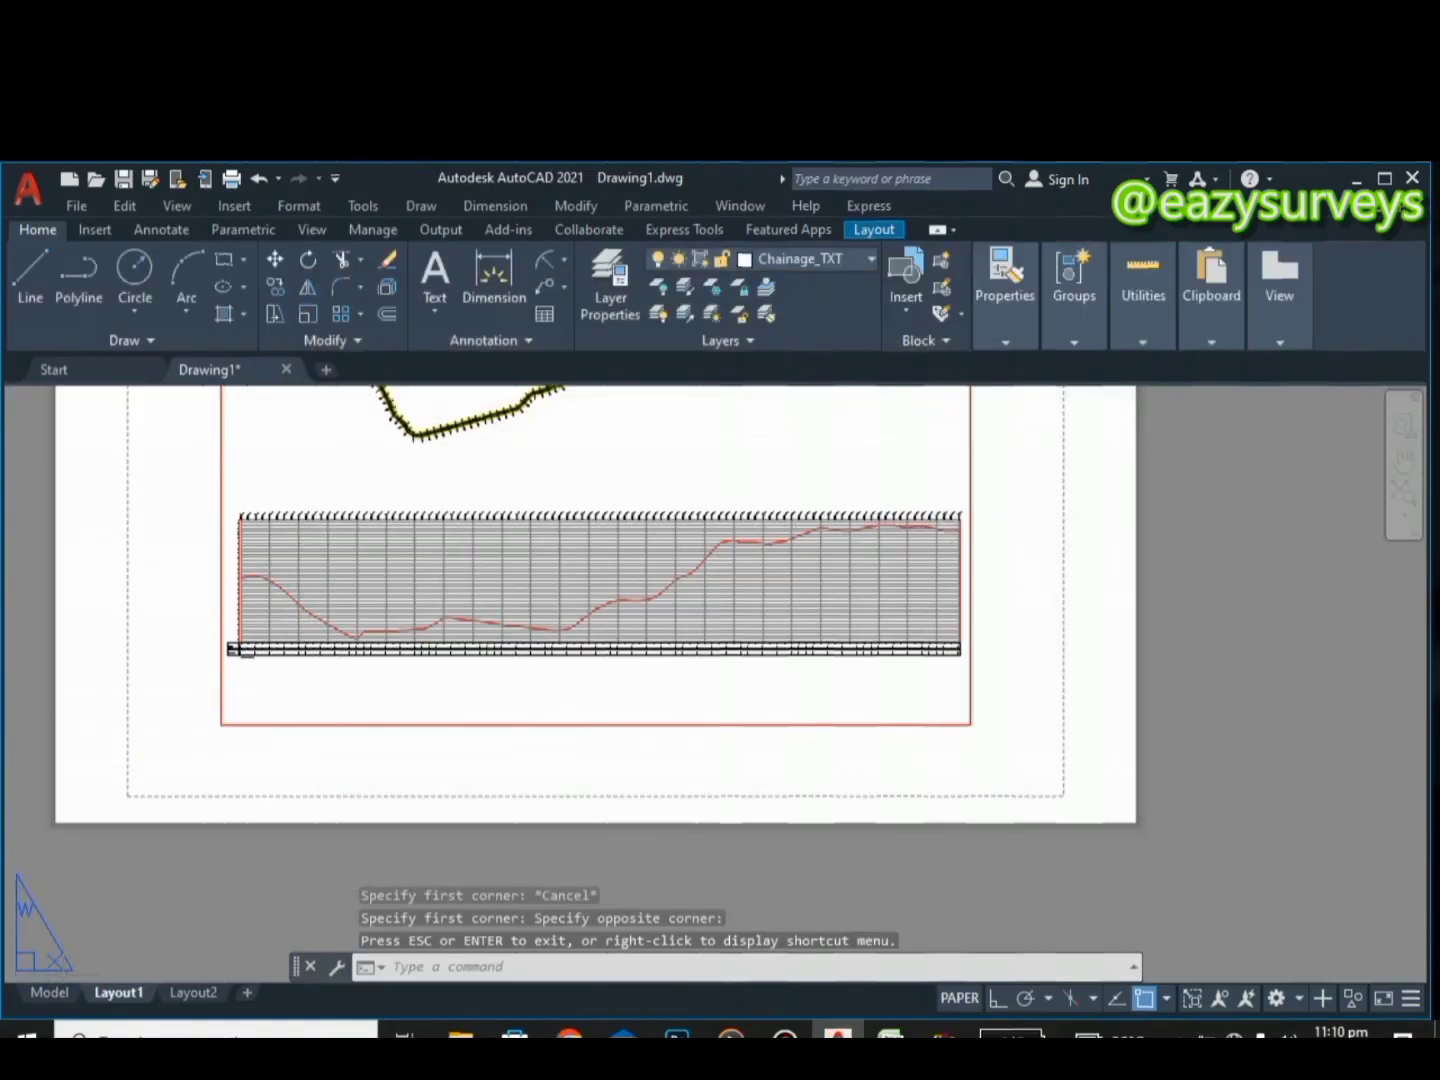
# Switch to model space and examine the road alignment's sharp bend between chainages 0+700.00 and 0+800.00
pyautogui.click(50, 992)
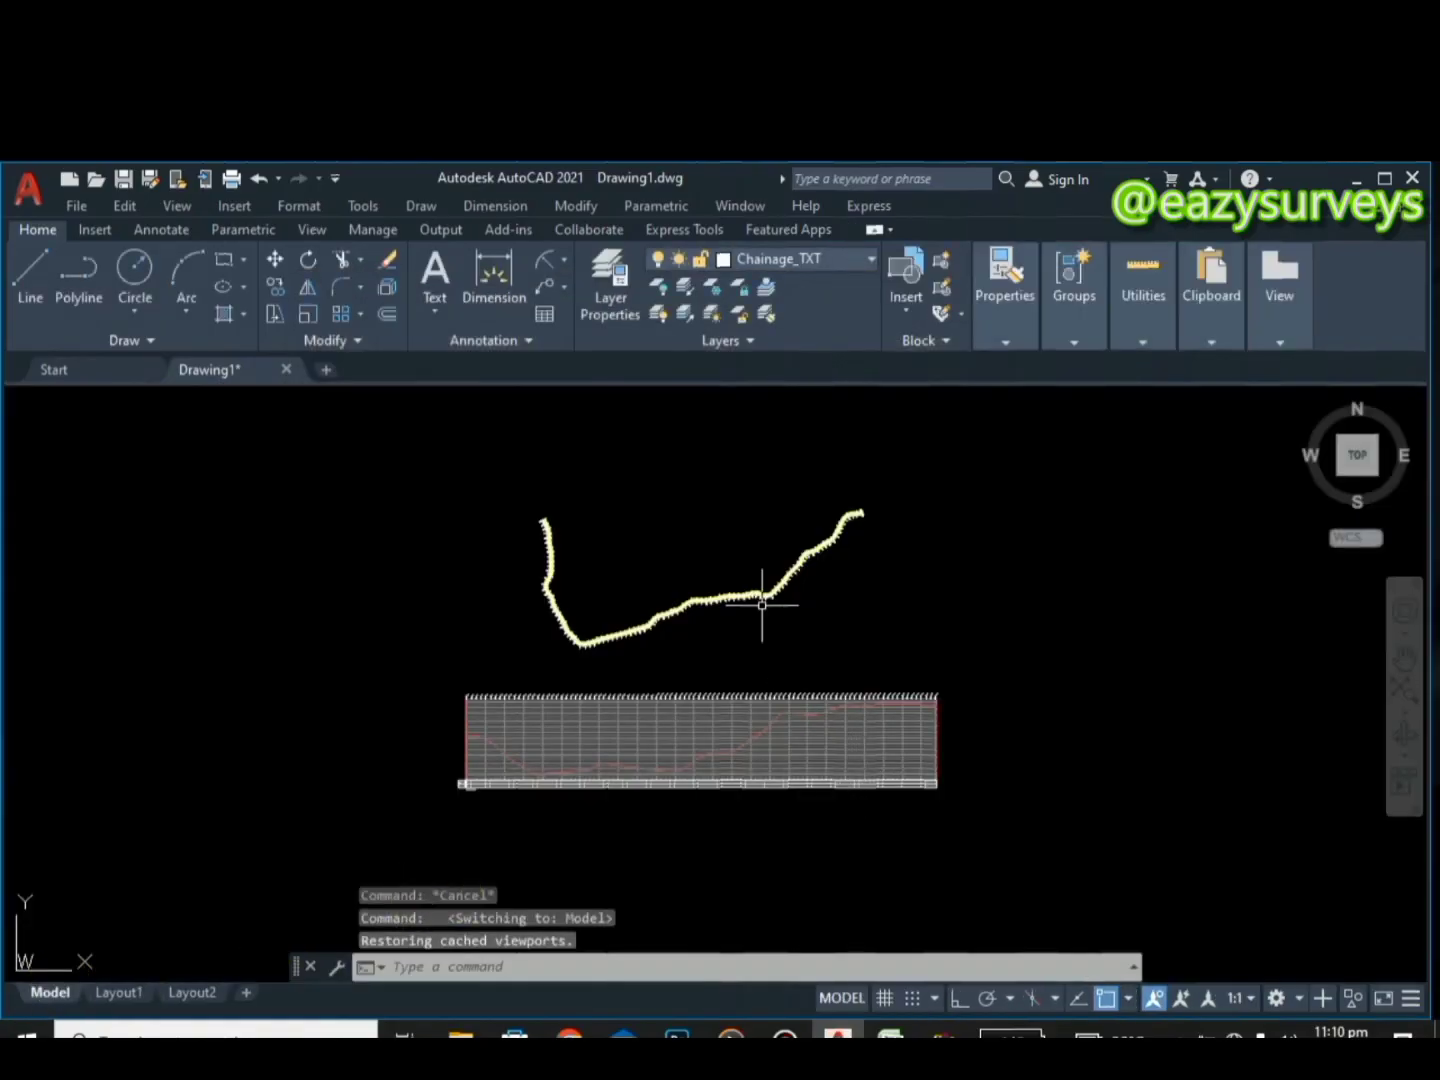
pyautogui.scroll(6, 761, 604)
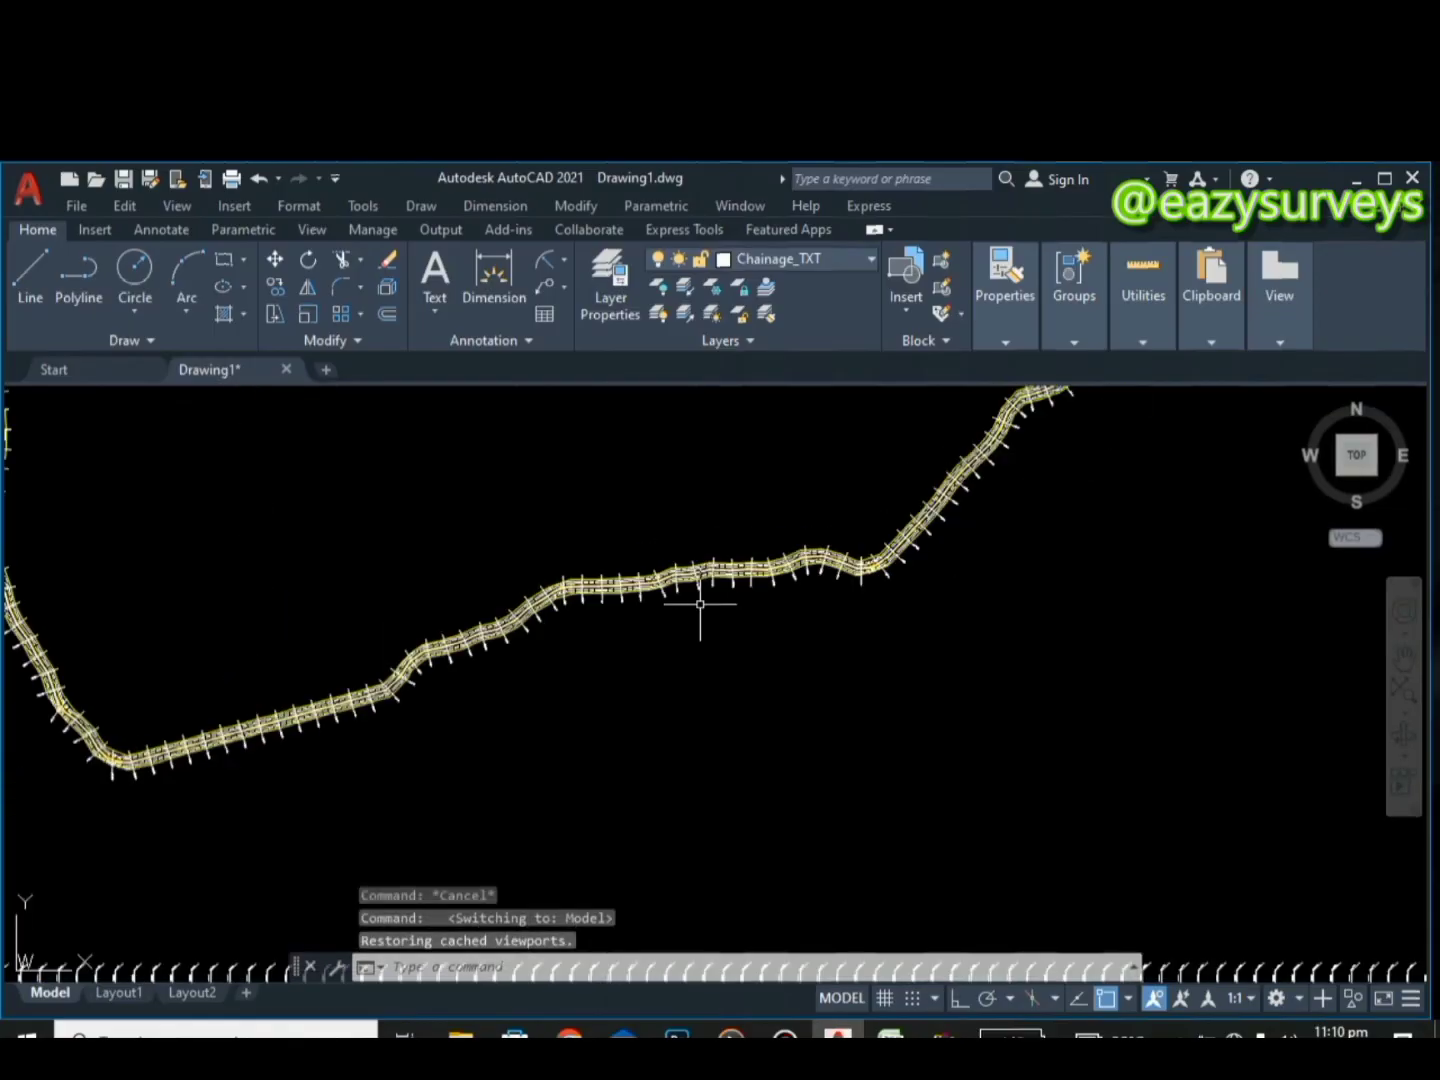
pyautogui.scroll(-2, 699, 604)
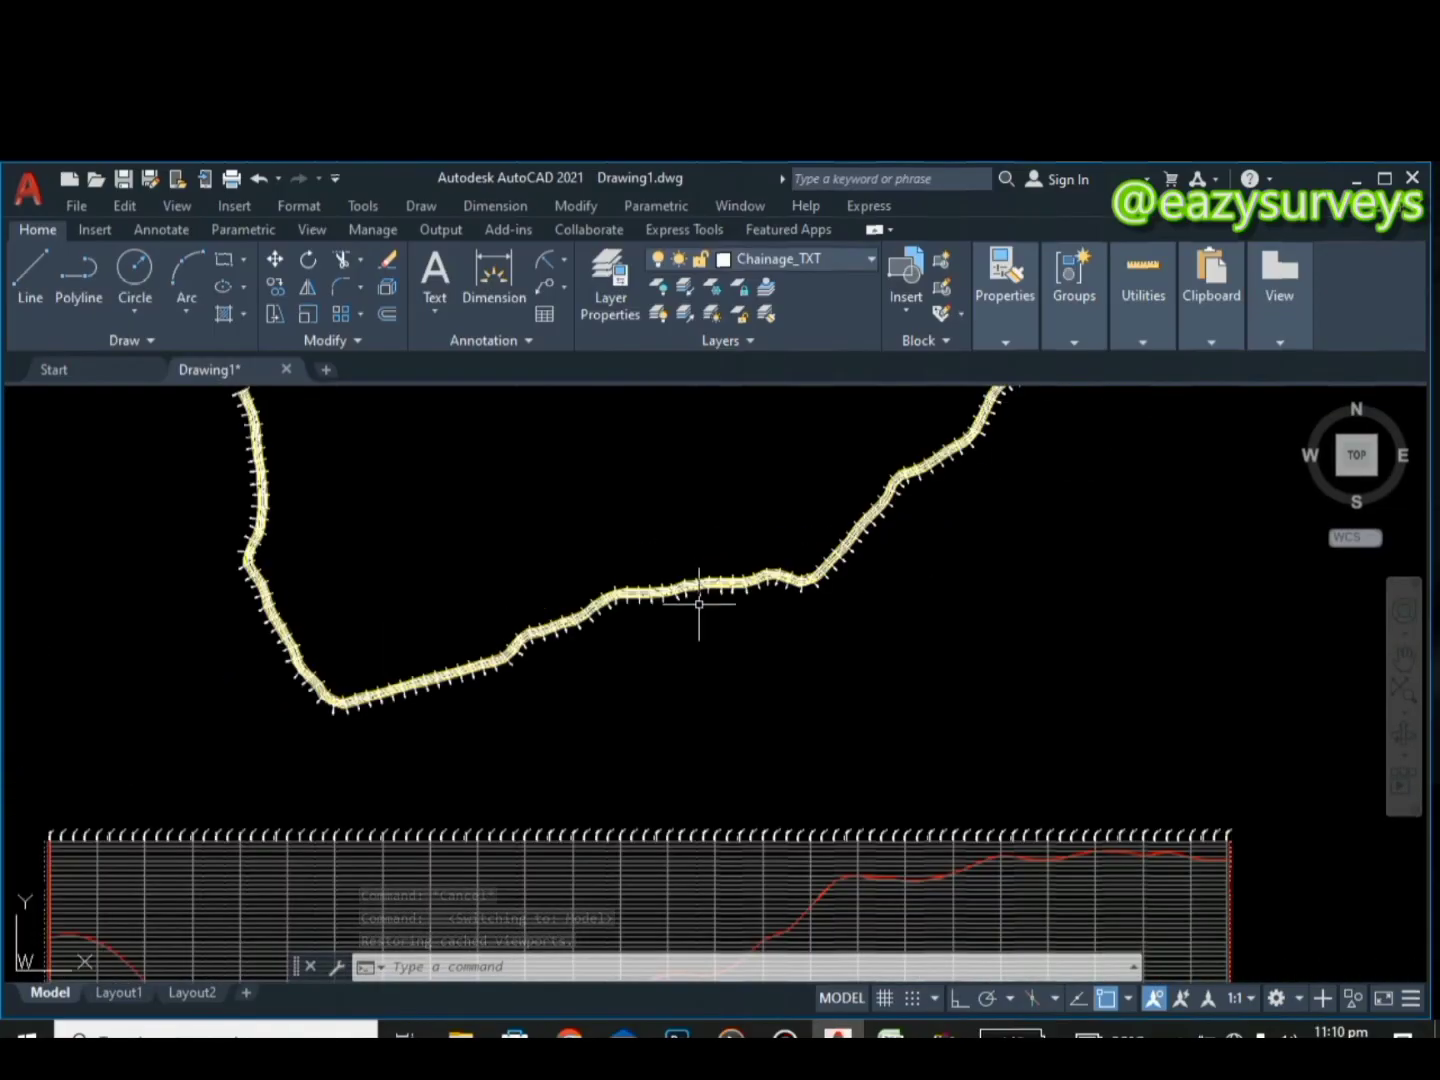
pyautogui.scroll(-2, 699, 603)
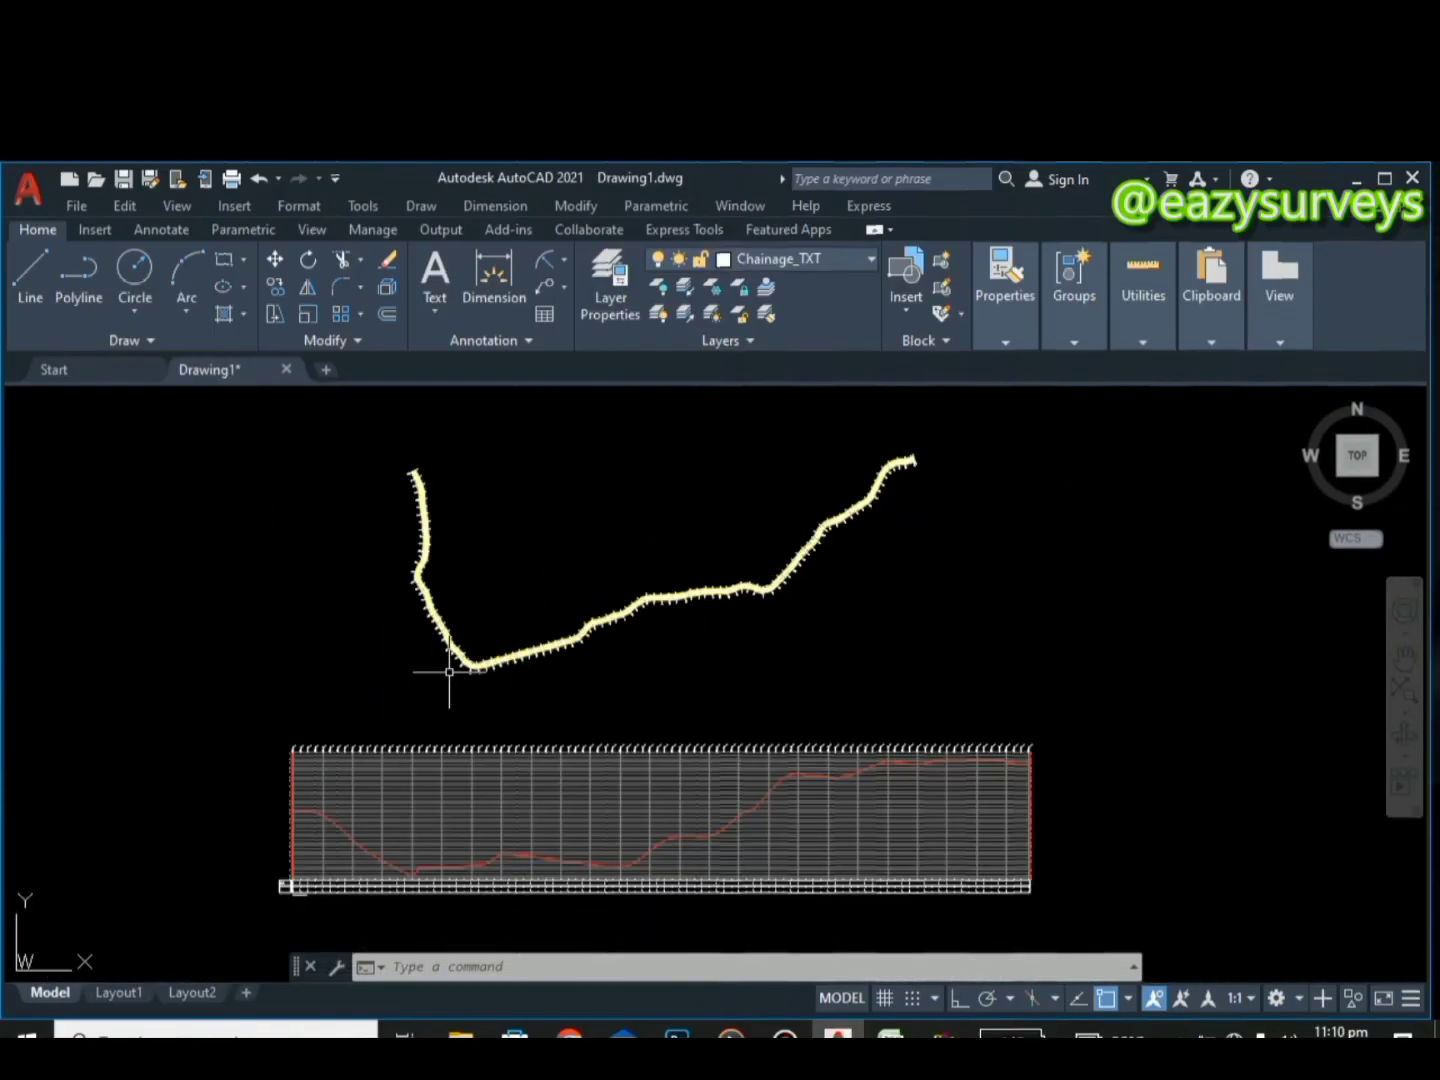
pyautogui.scroll(8, 449, 670)
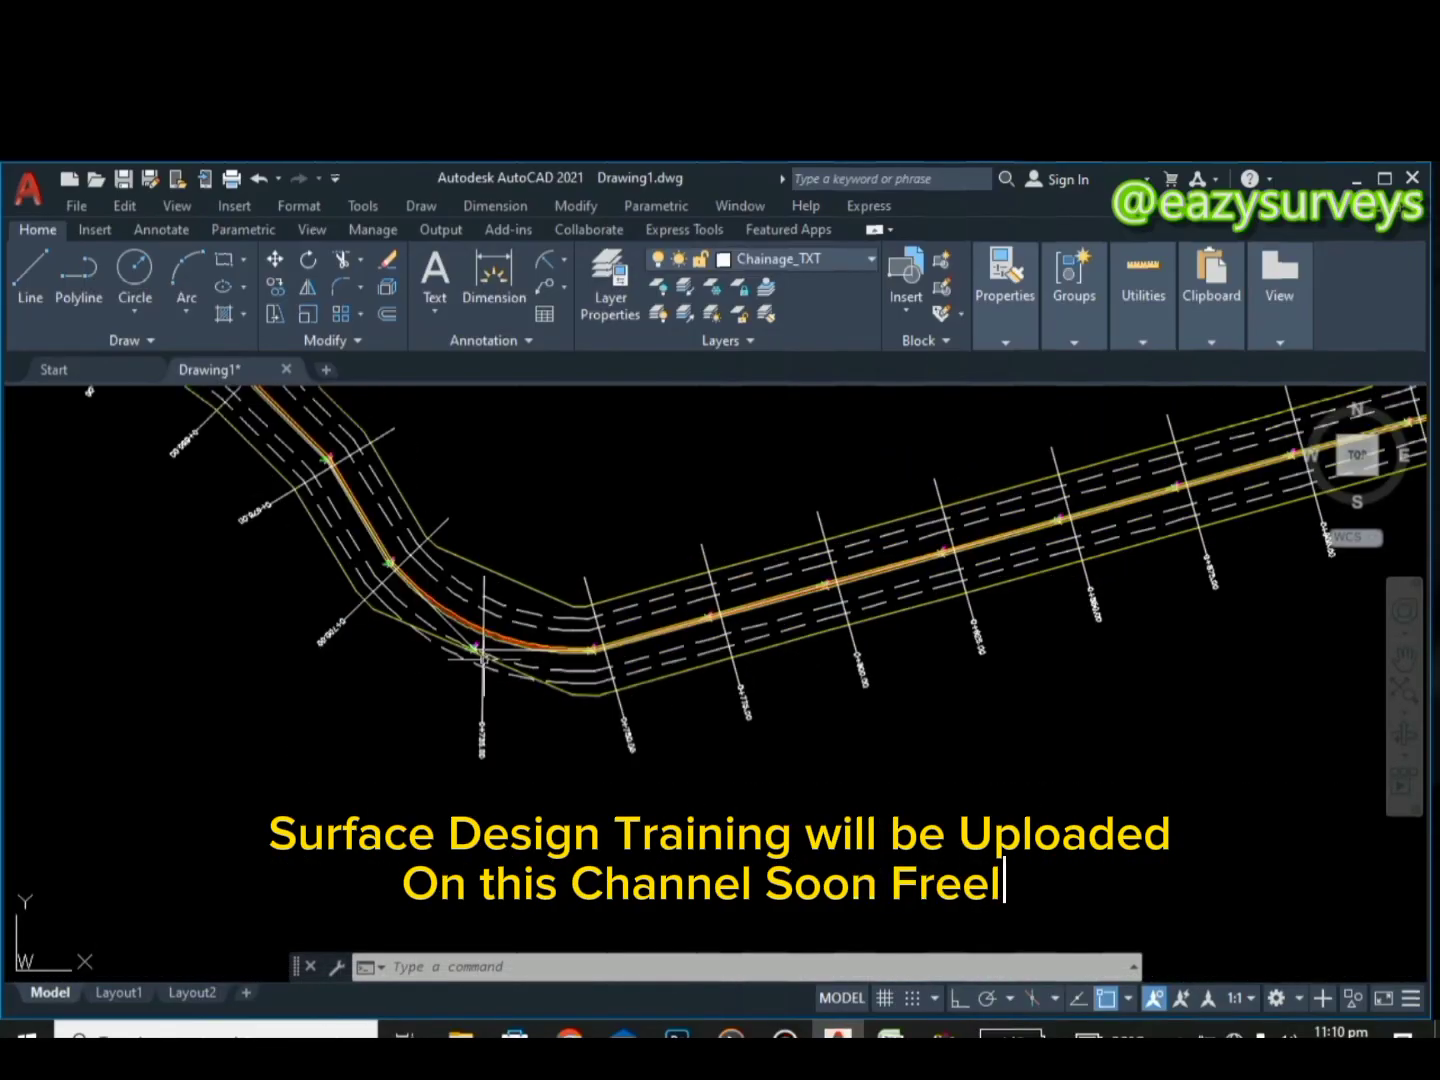
pyautogui.scroll(3, 482, 655)
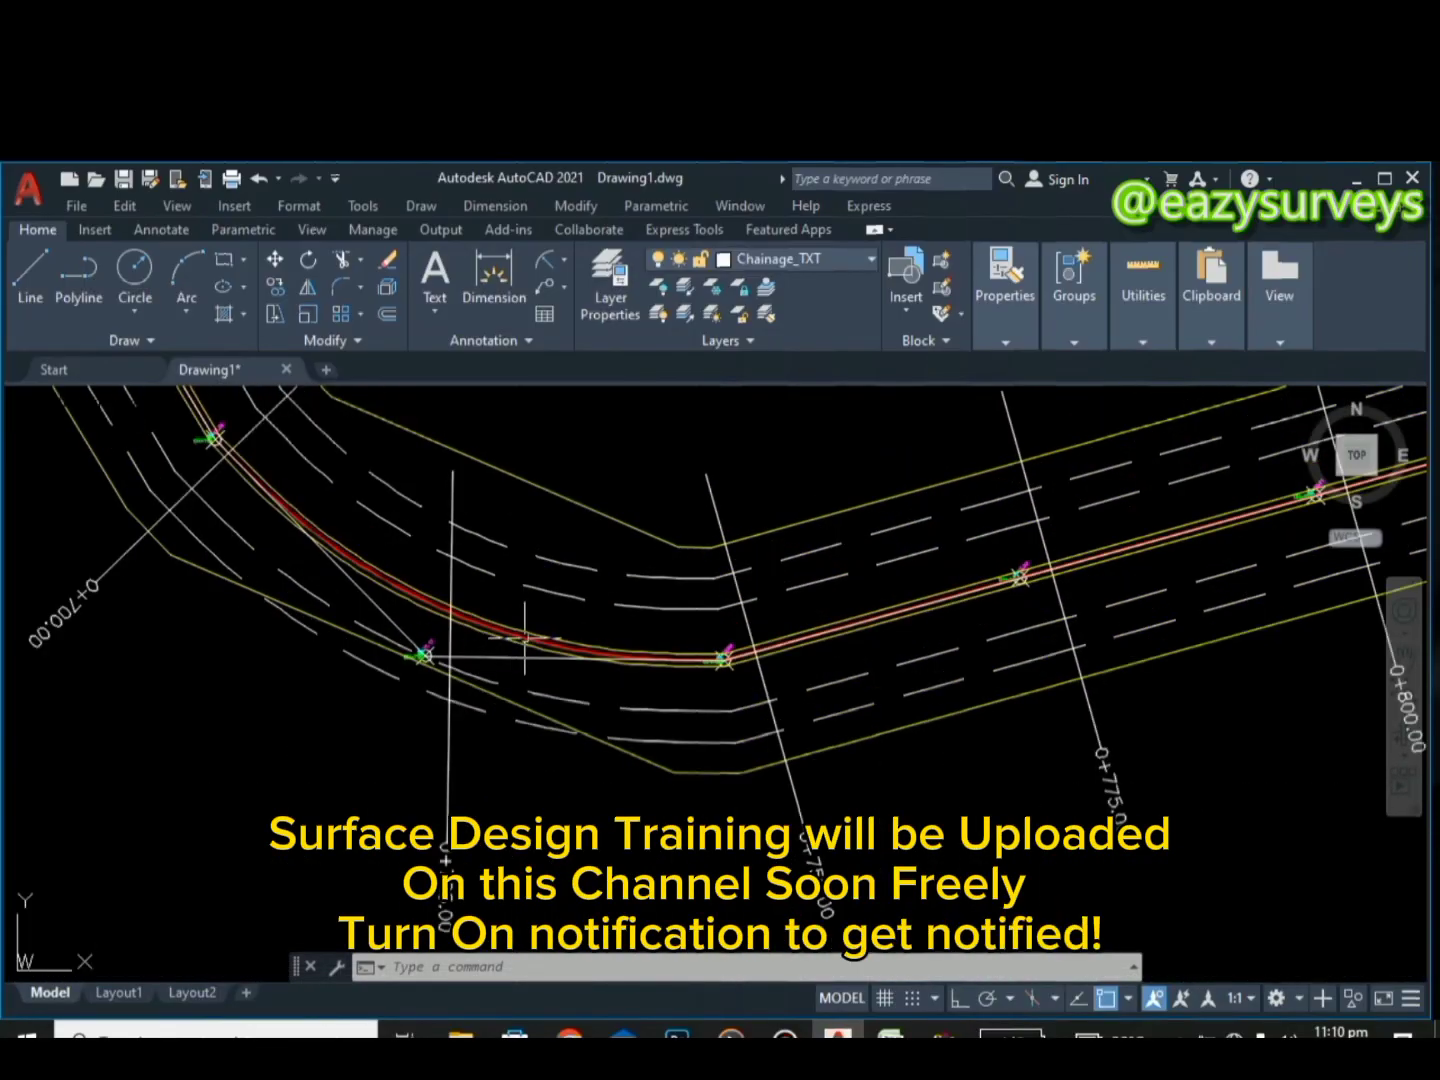